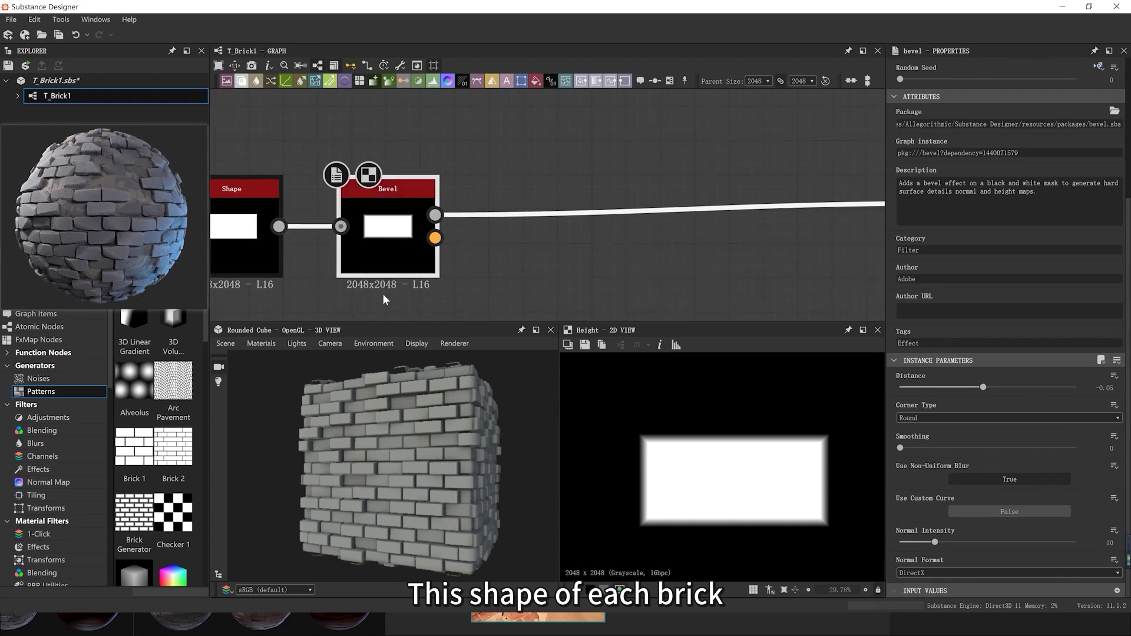
Add a Gradient Linear 3 node in the empty graph area above the Shape and Bevel nodes
drag(412, 430, 426, 405)
right_drag(427, 406, 403, 223)
middle_drag(473, 423, 482, 424)
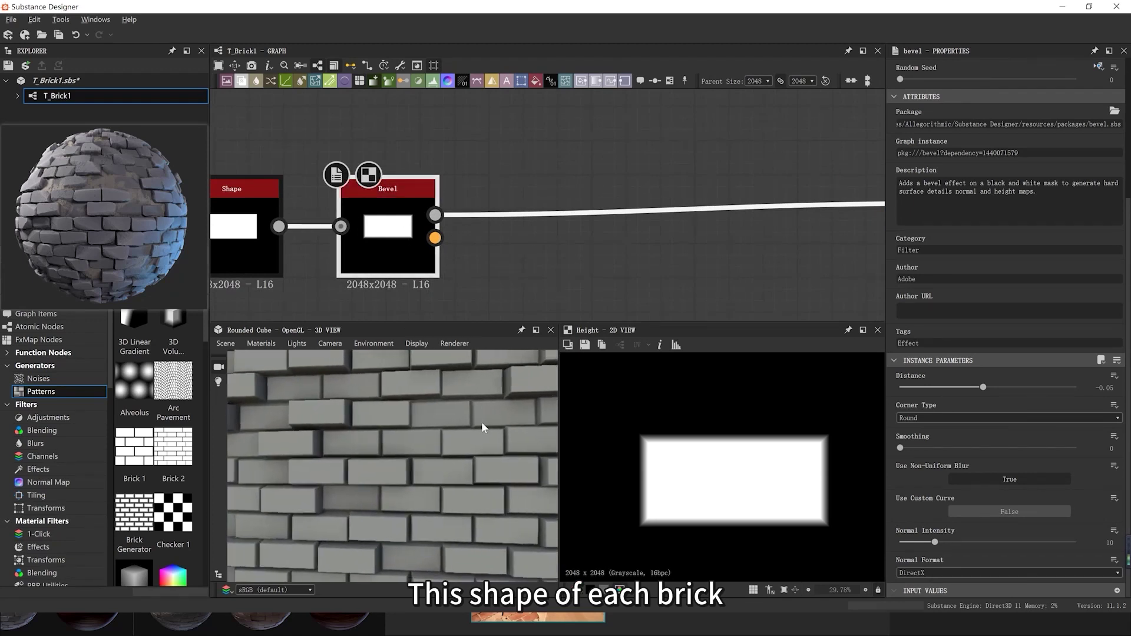
right_drag(482, 424, 485, 489)
scroll(477, 274, down, 3)
middle_drag(477, 214, 522, 237)
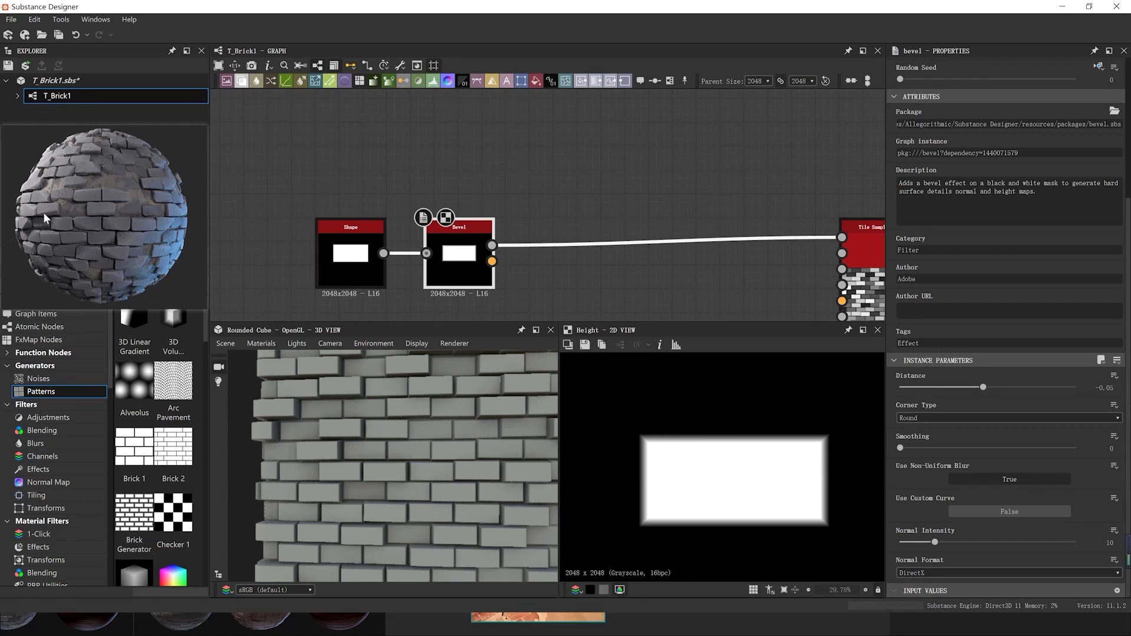
middle_drag(408, 175, 404, 197)
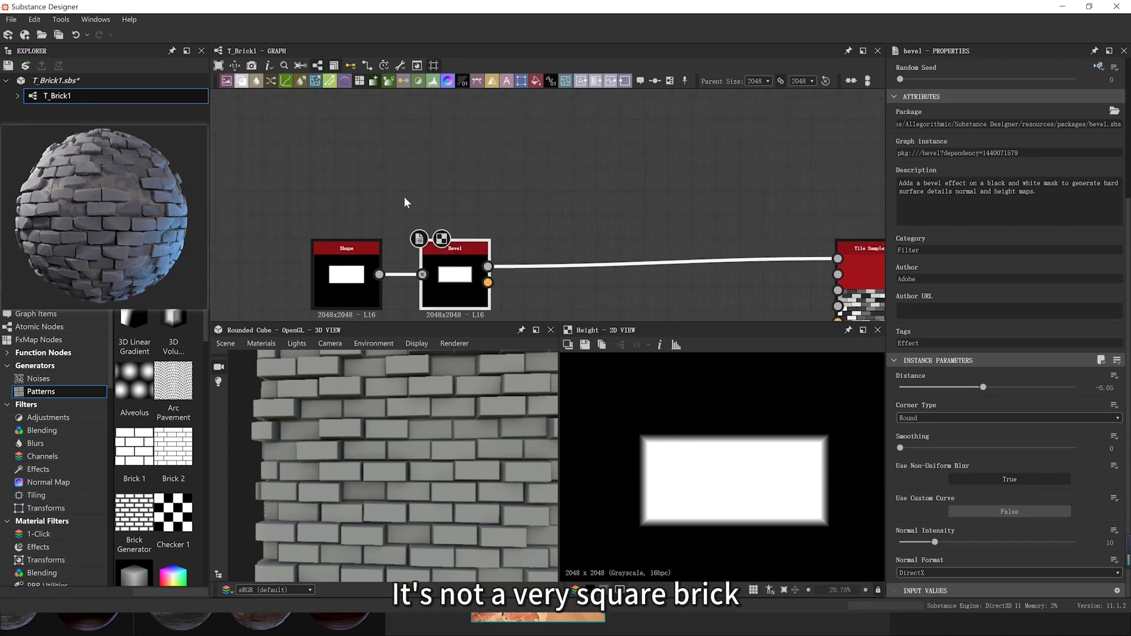
click(363, 165)
key(space)
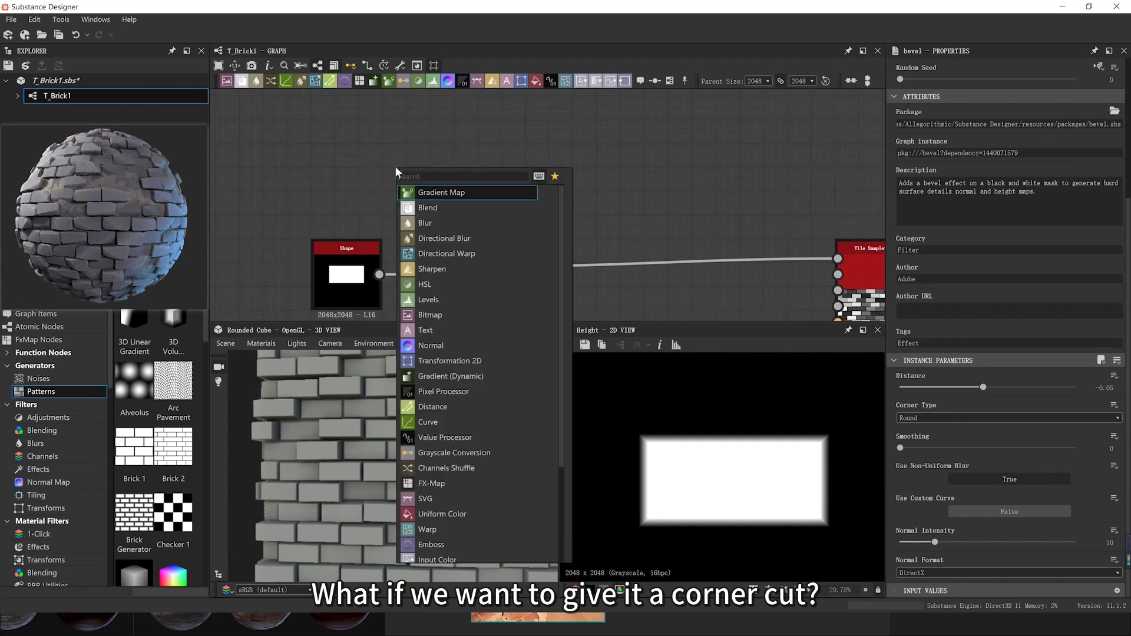
text(g)
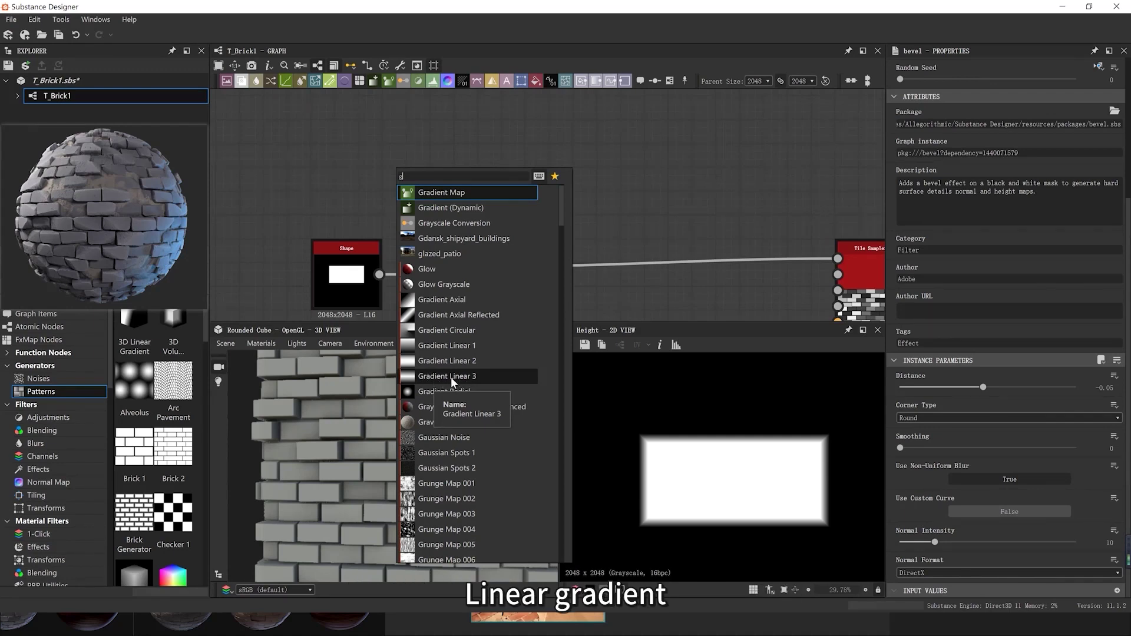
click(451, 377)
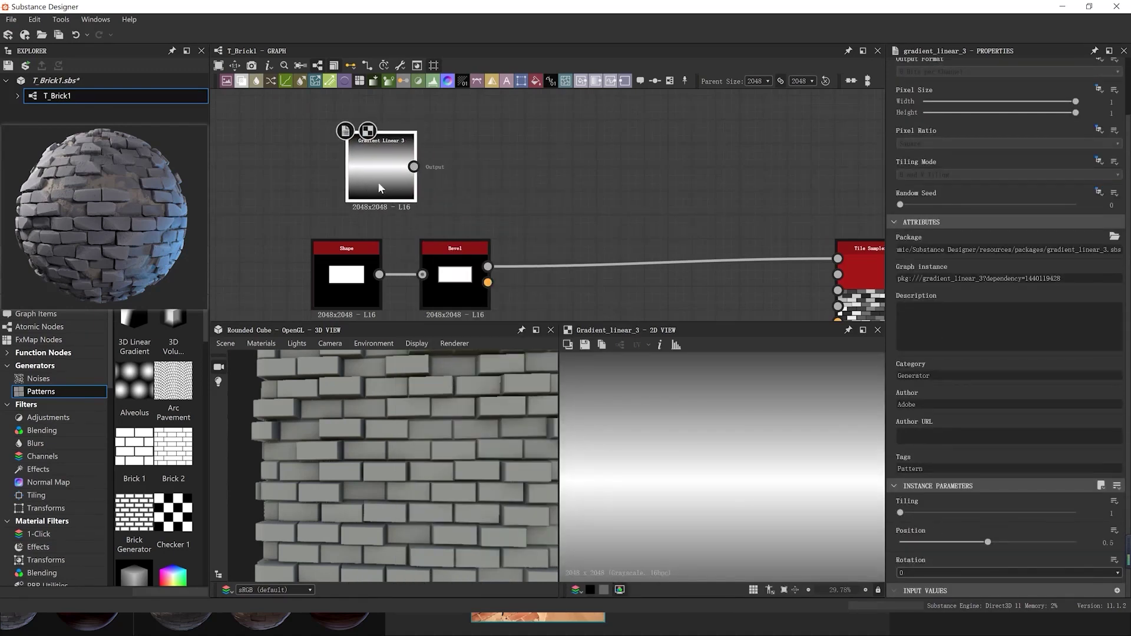
Insert a Blend node between Bevel and Tile Sampler, and connect Gradient Linear 3 to its foreground input
click(438, 267)
key(space)
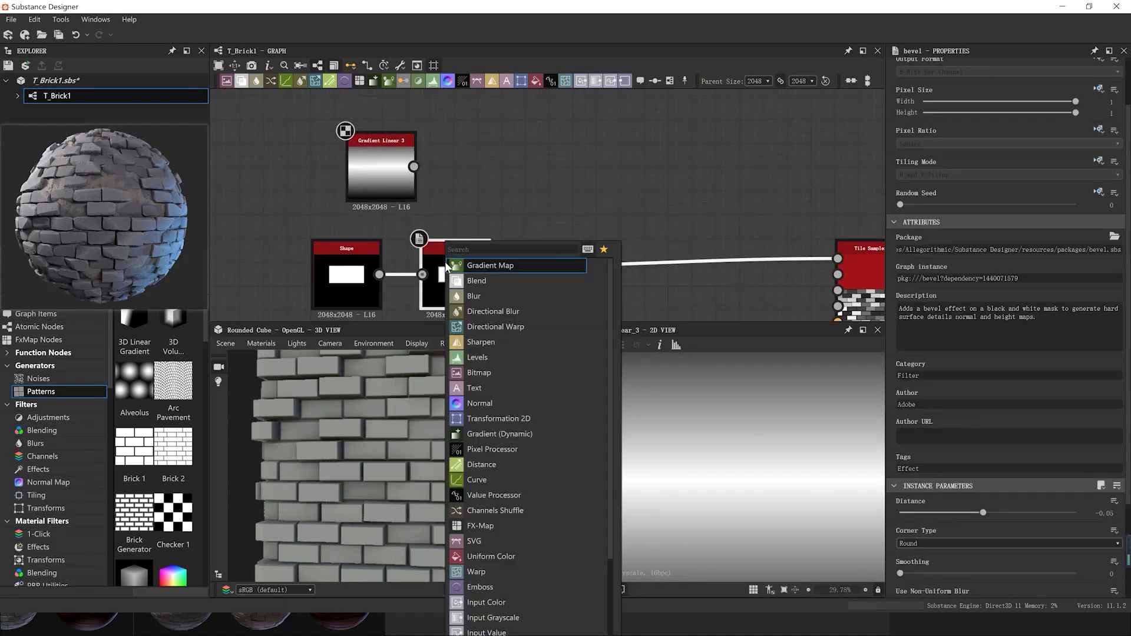
click(504, 281)
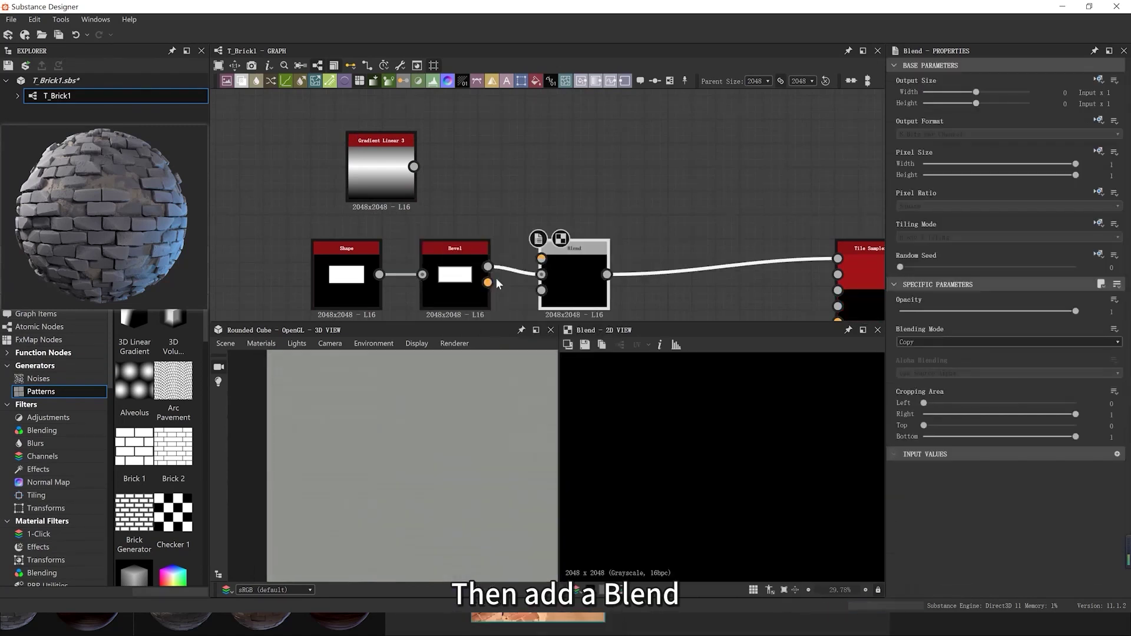
drag(505, 207, 542, 258)
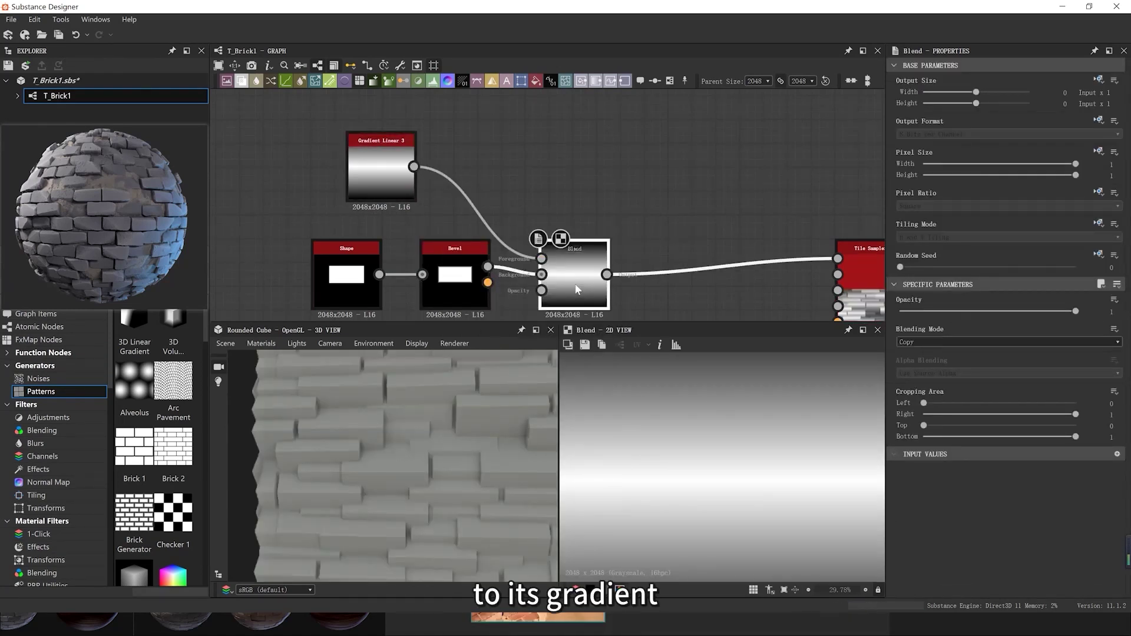
Set the Blend node's blending mode to Min (Darken) and inspect the bricks up close in the 3D view
click(917, 342)
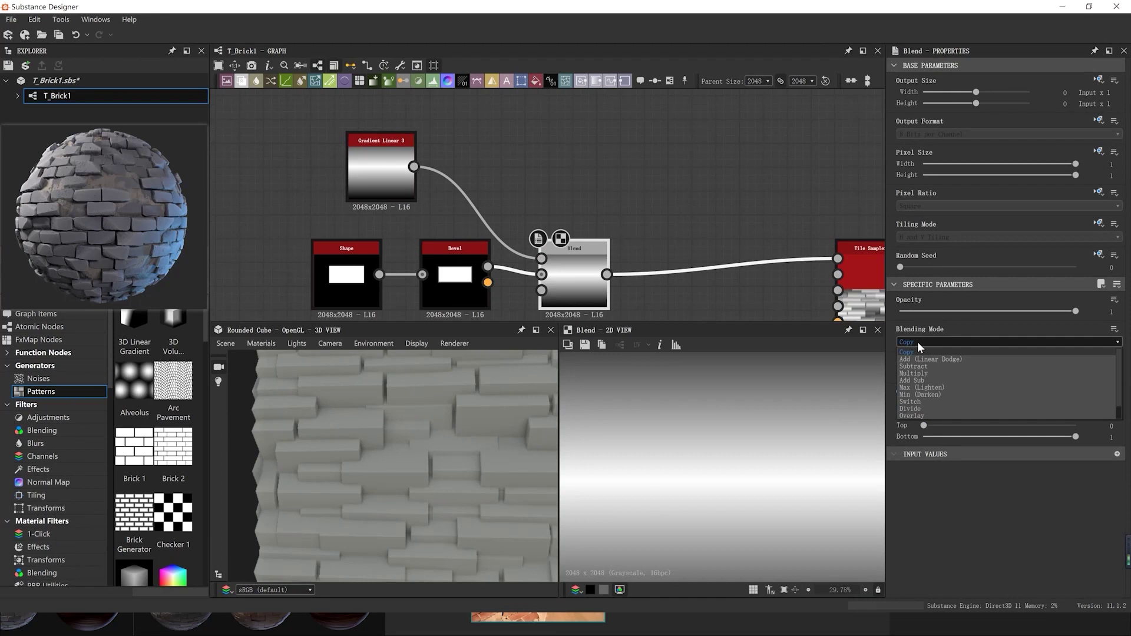
click(918, 394)
scroll(738, 447, down, 1)
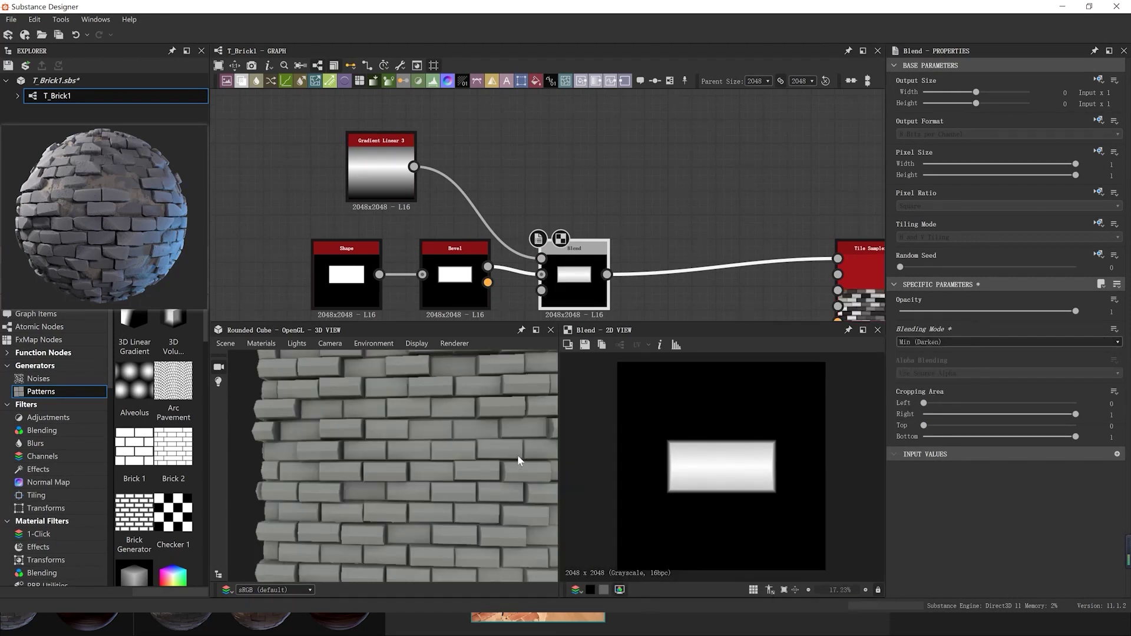
drag(517, 455, 450, 472)
scroll(450, 471, up, 5)
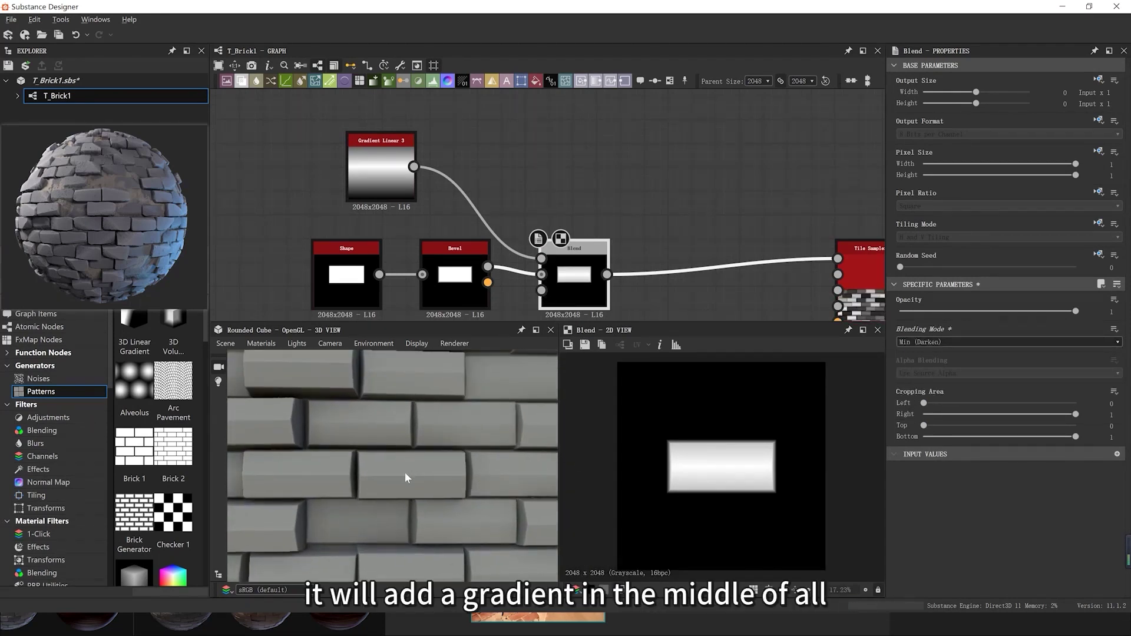
scroll(477, 247, down, 3)
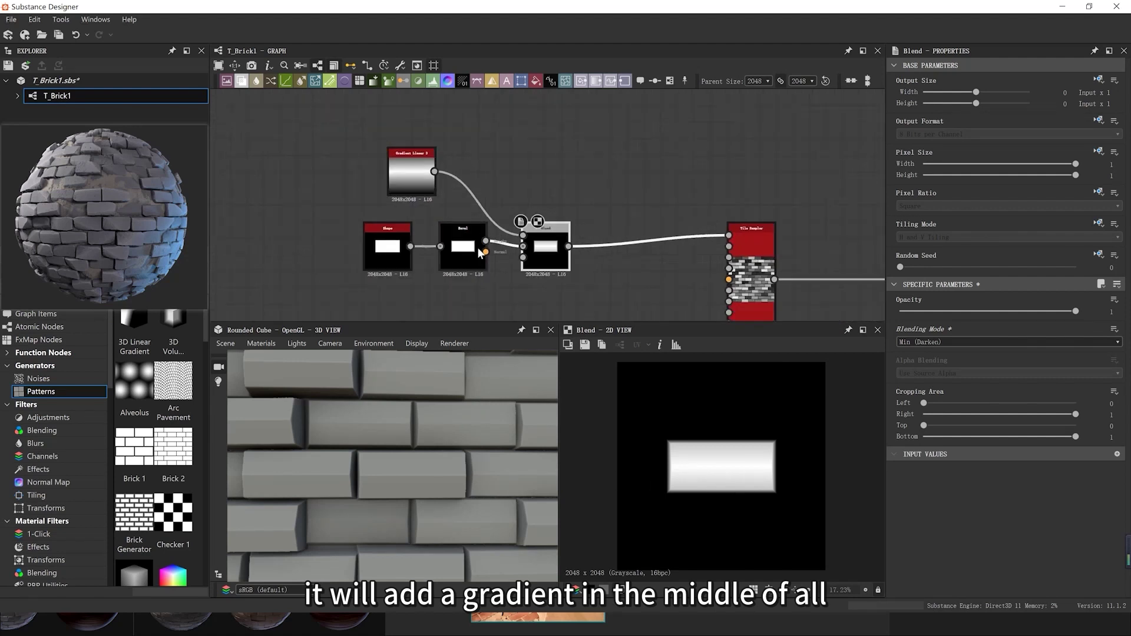
Move the Gradient Linear 3 node away from Blend and insert a Transformation 2D node on the link between them
scroll(480, 253, up, 2)
drag(390, 177, 350, 169)
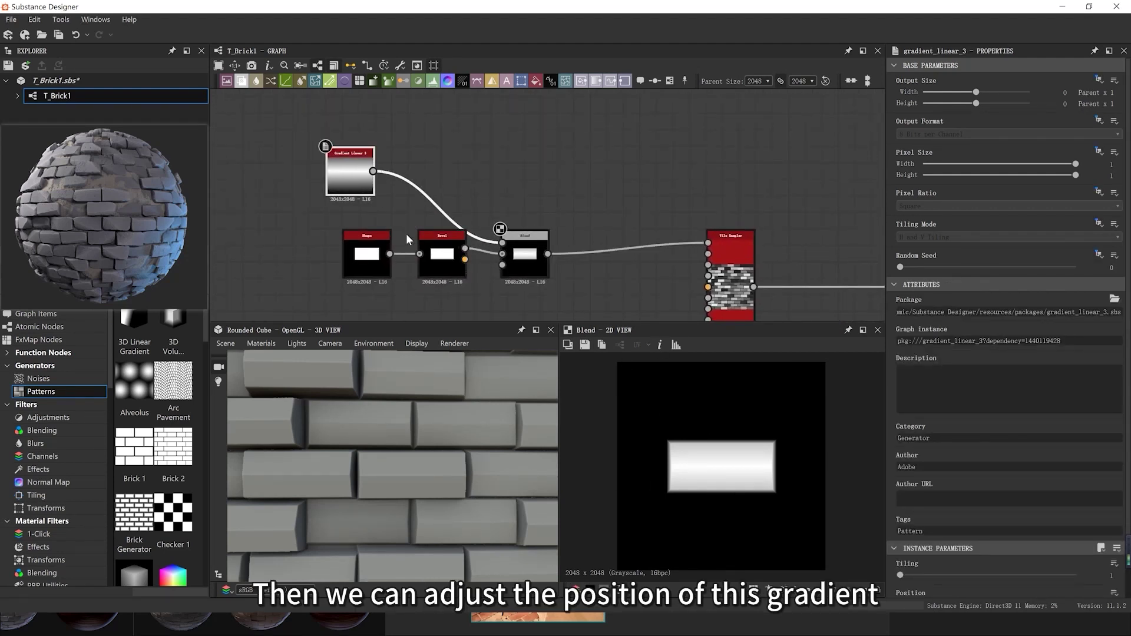
key(space)
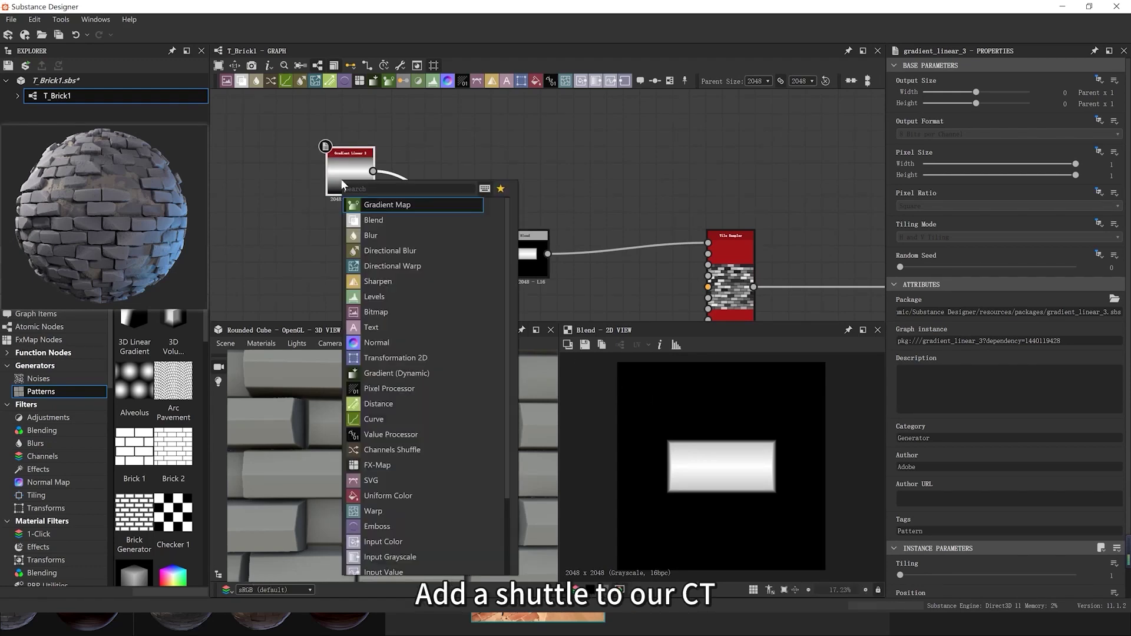
text(trans)
click(391, 217)
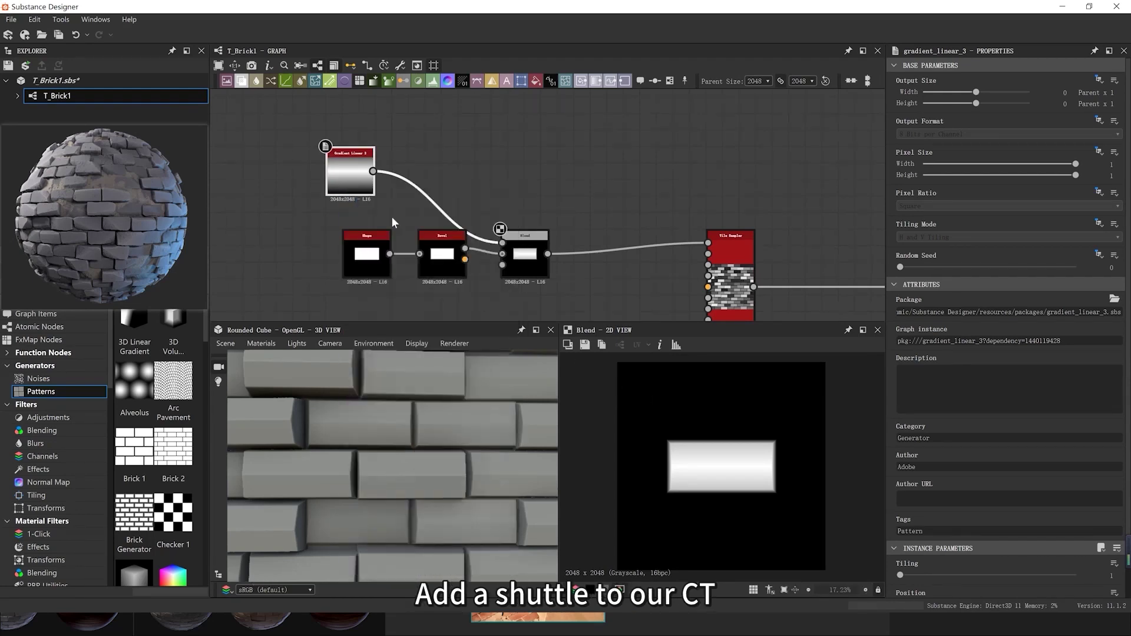
While previewing the Blend output, rotate the Transformation 2D gradient diagonally and offset it to about X -0.068, Y -0.10
click(525, 262)
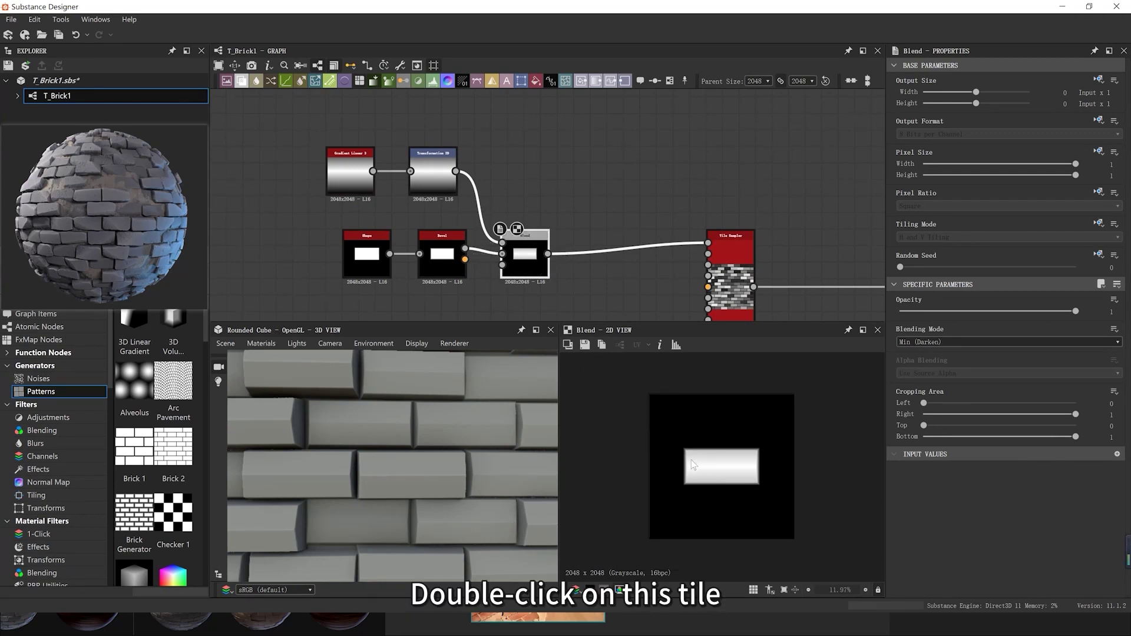
scroll(718, 463, up, 3)
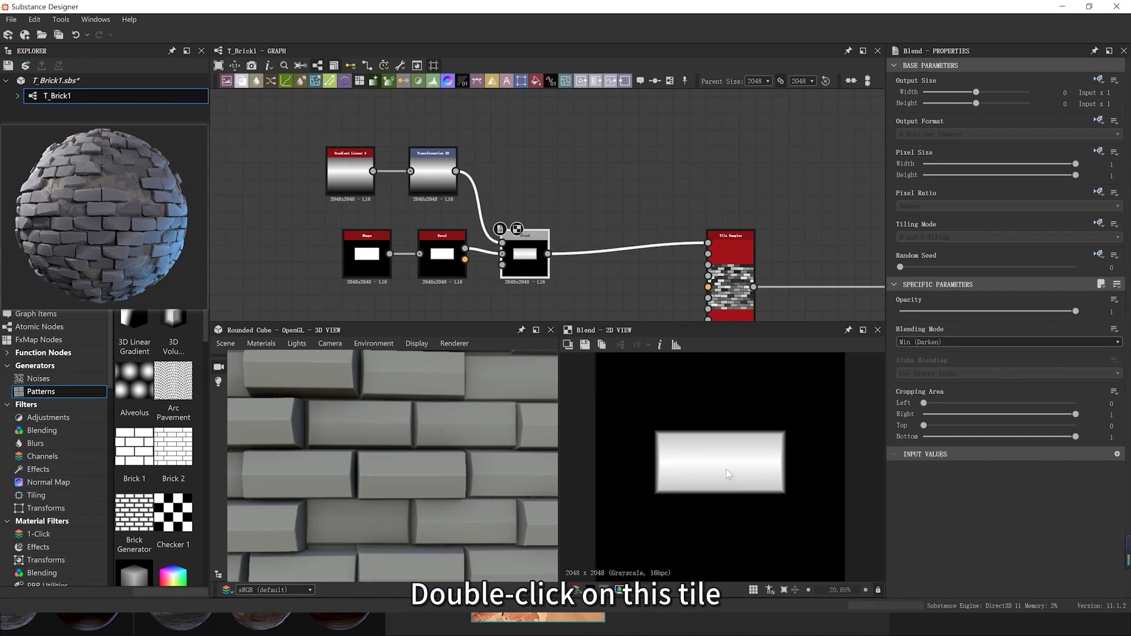
click(428, 177)
scroll(652, 480, down, 4)
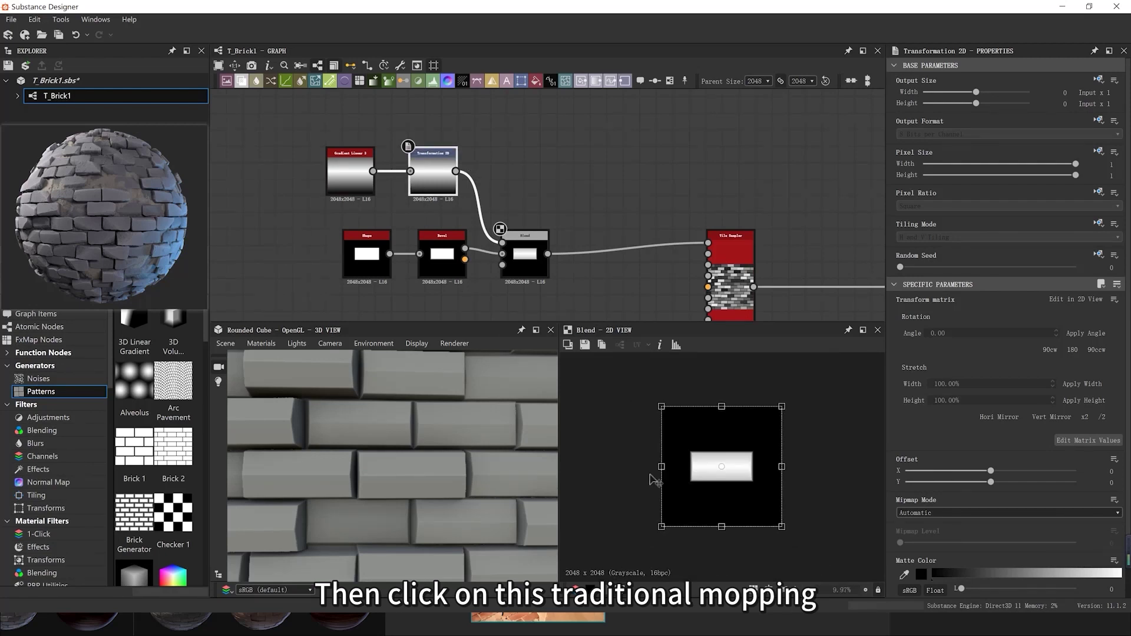
drag(835, 501, 832, 461)
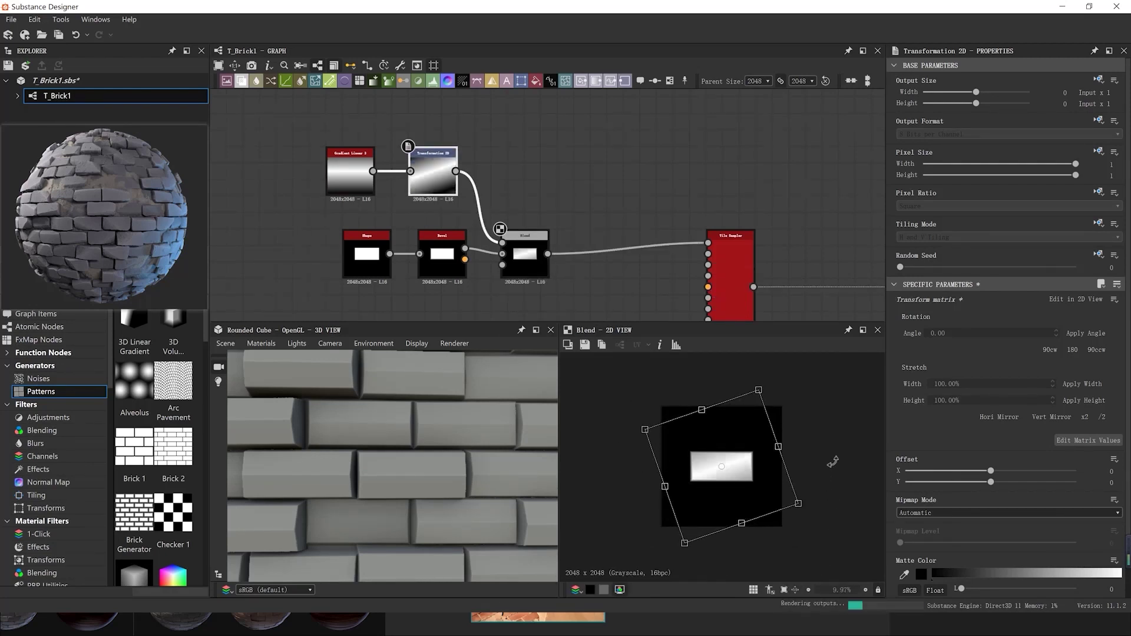
drag(774, 489, 786, 498)
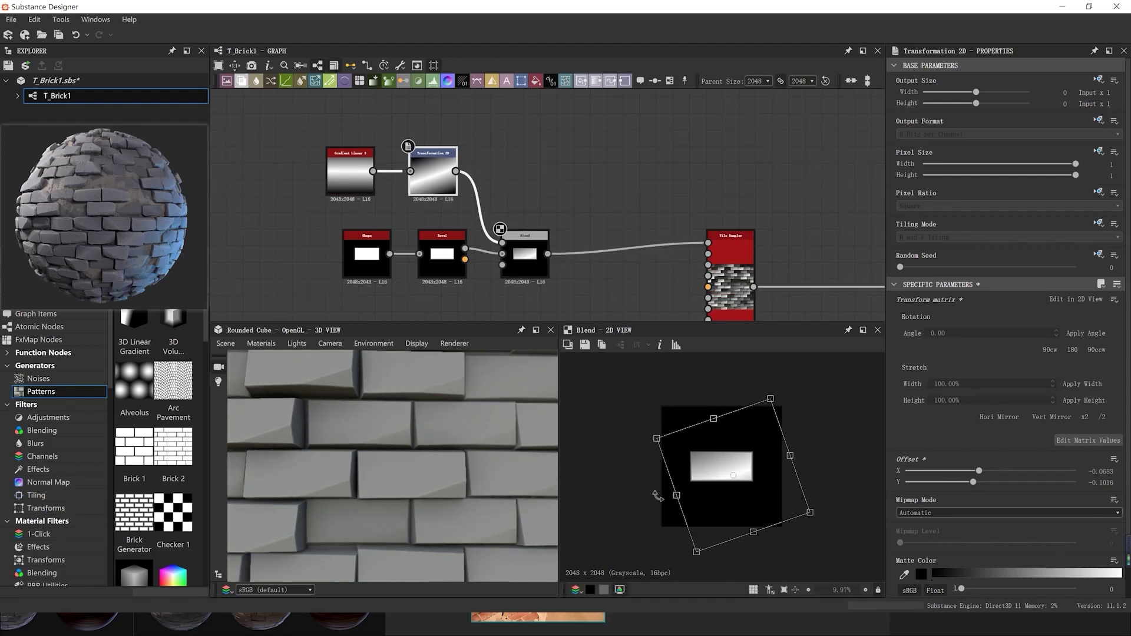
drag(422, 408, 466, 436)
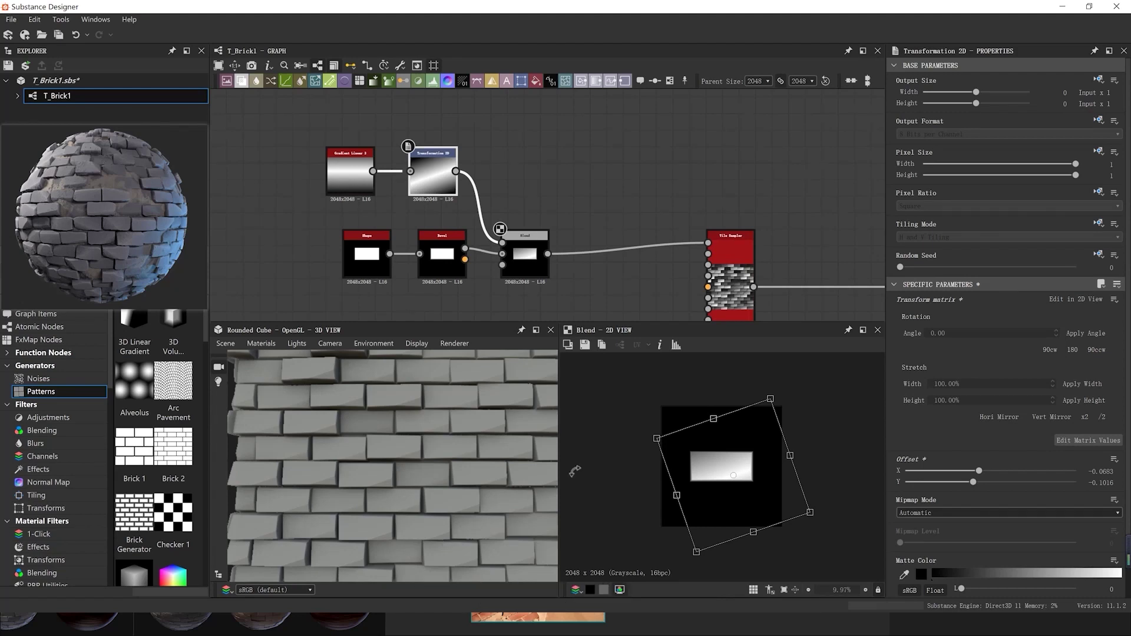
Set the Tile Sampler's Pattern Input Number to 2 and check the bricks in the 3D view
click(718, 268)
scroll(716, 265, up, 5)
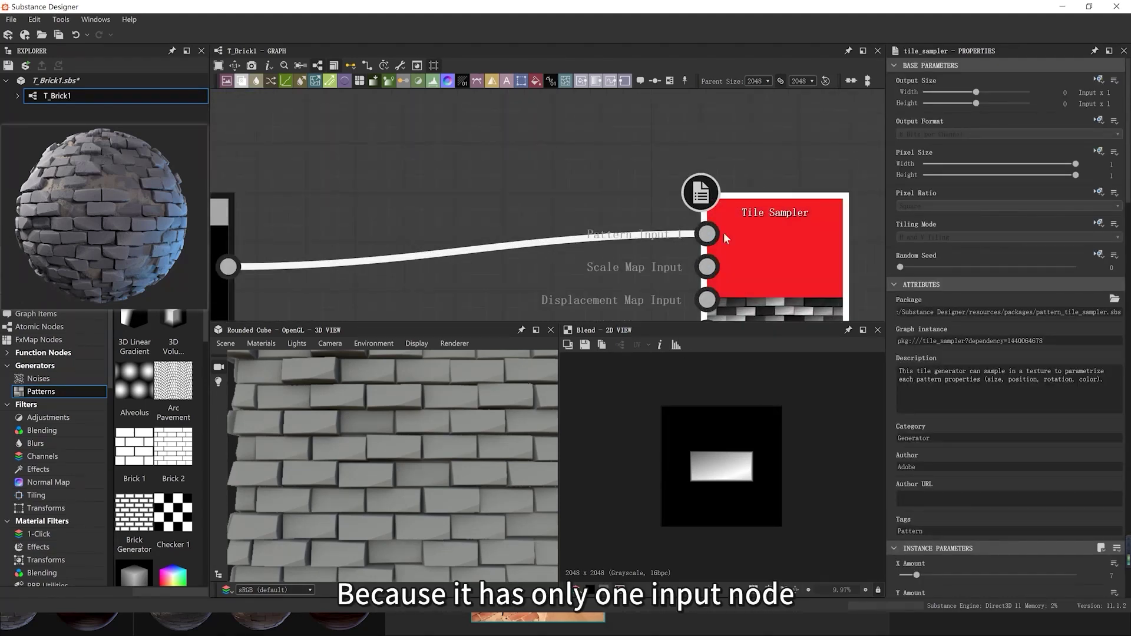
scroll(625, 239, down, 5)
drag(504, 454, 466, 523)
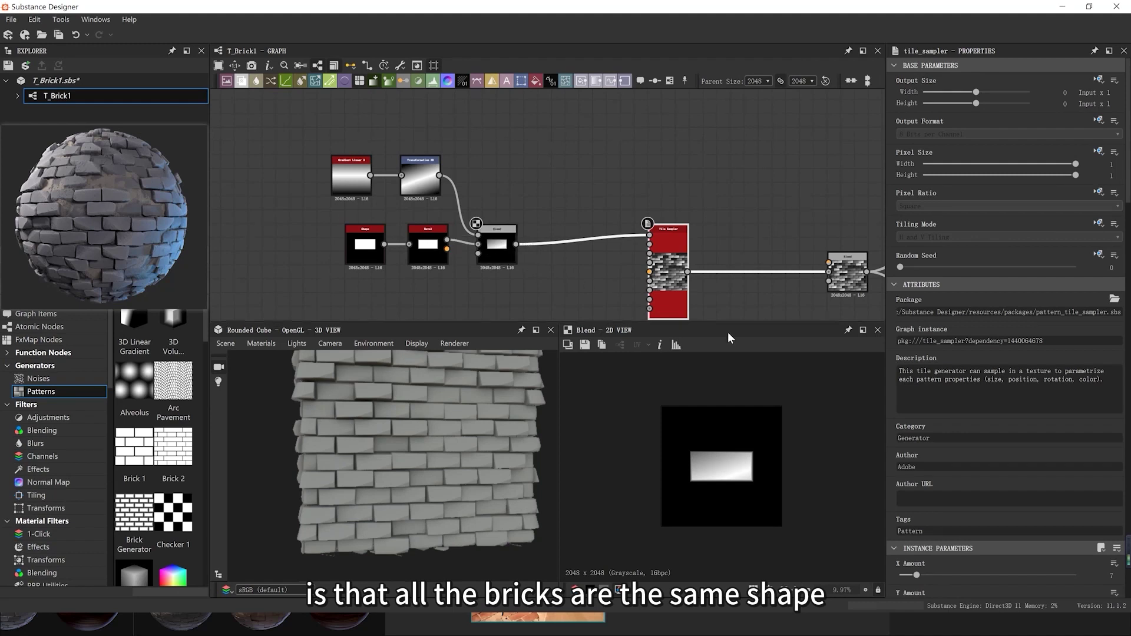
scroll(1035, 530, down, 3)
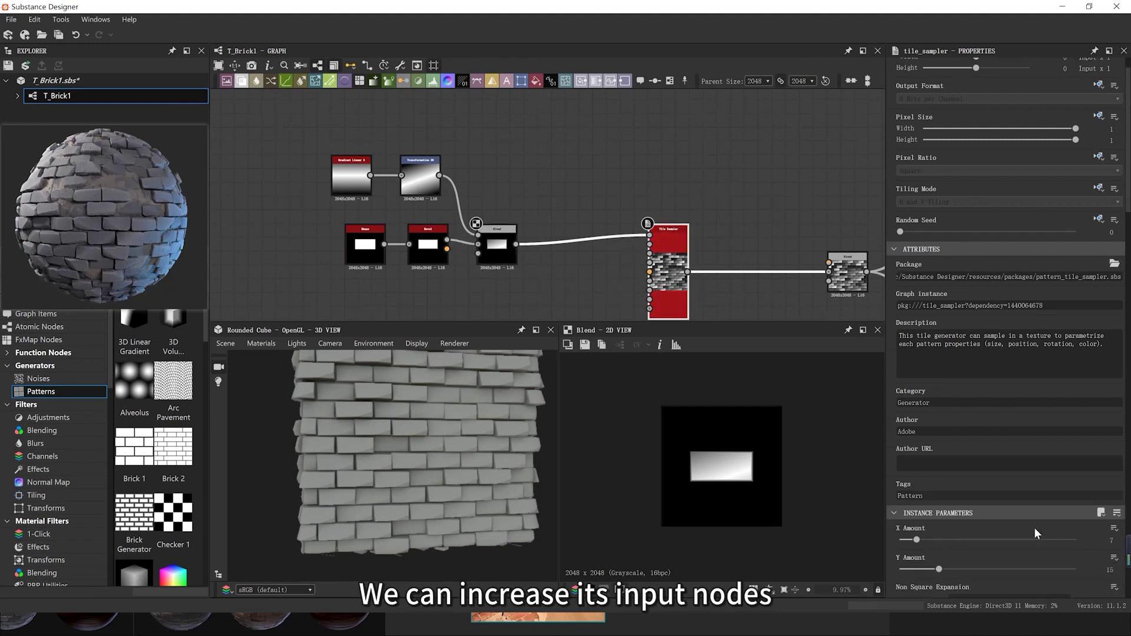
scroll(1034, 528, down, 1)
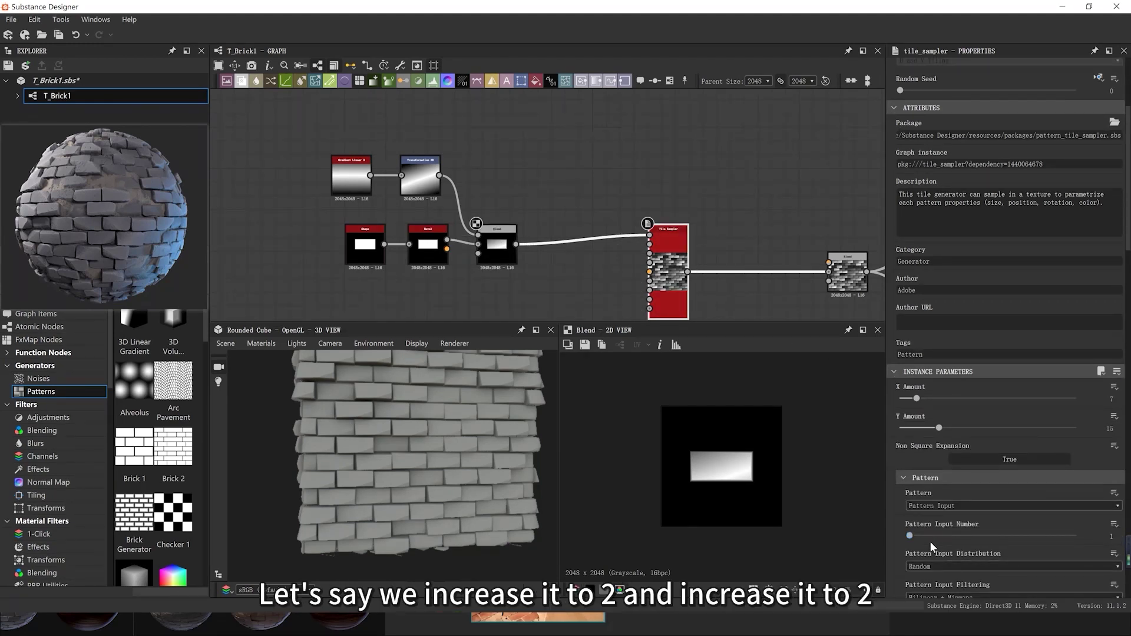
drag(911, 535, 932, 535)
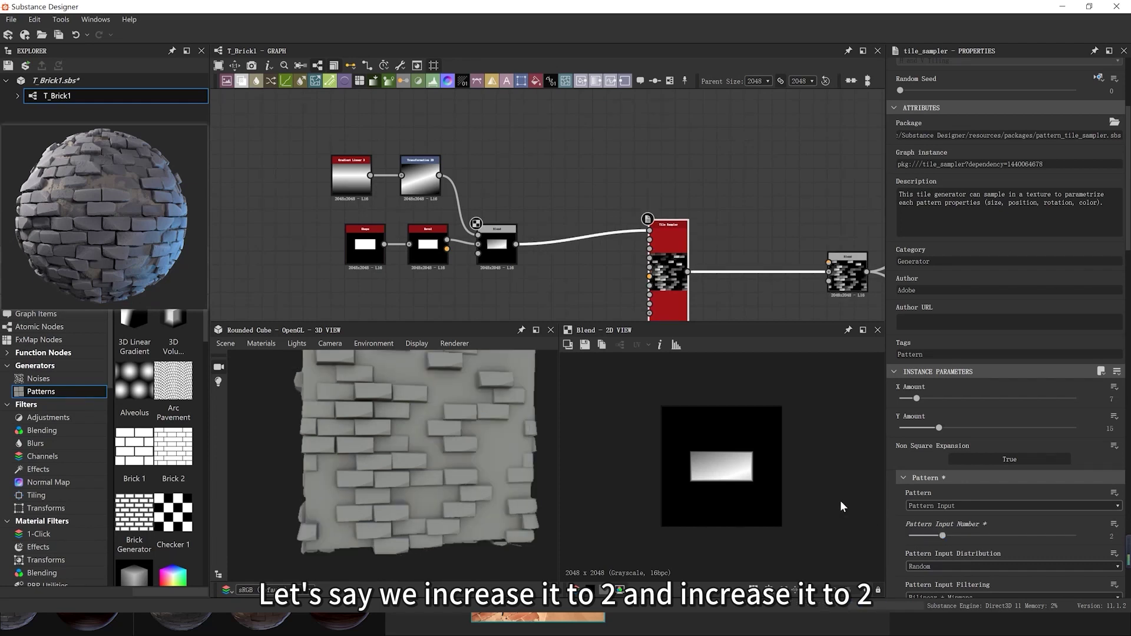
middle_drag(559, 275, 538, 214)
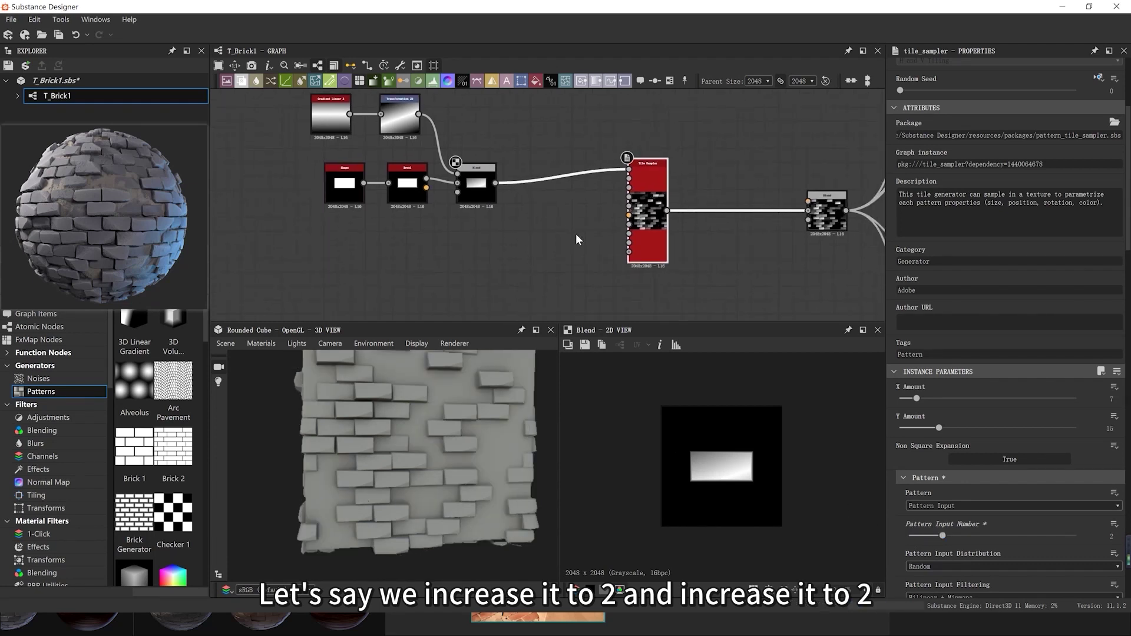
scroll(476, 490, down, 2)
middle_drag(468, 461, 484, 498)
drag(485, 500, 459, 492)
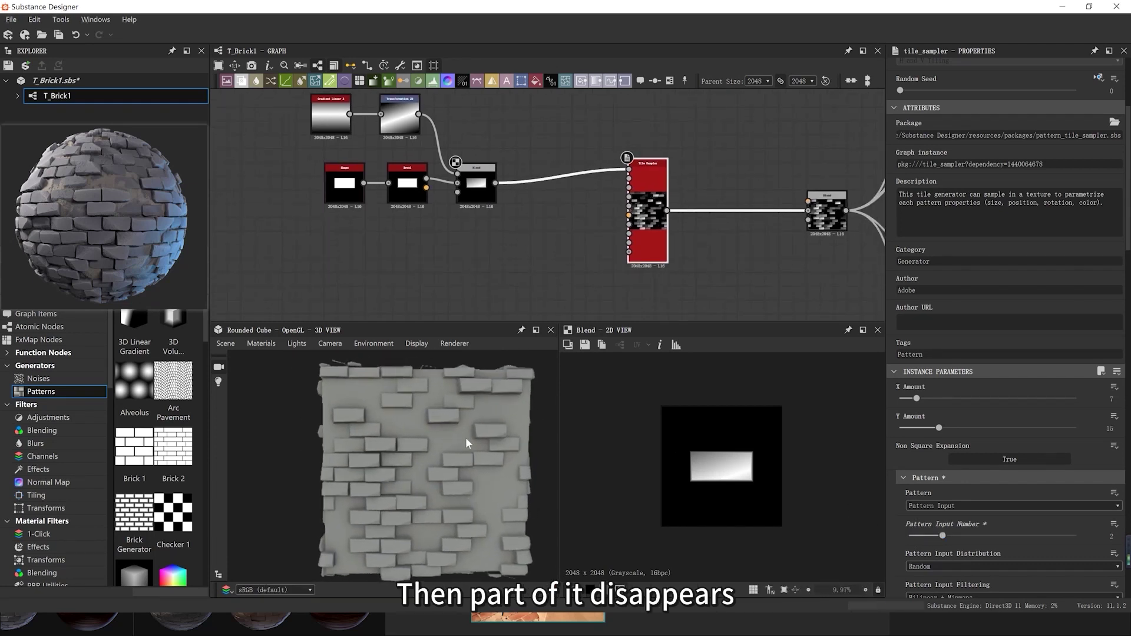
Duplicate the linked Shape and Bevel nodes and place the copies directly below the originals
scroll(645, 178, up, 6)
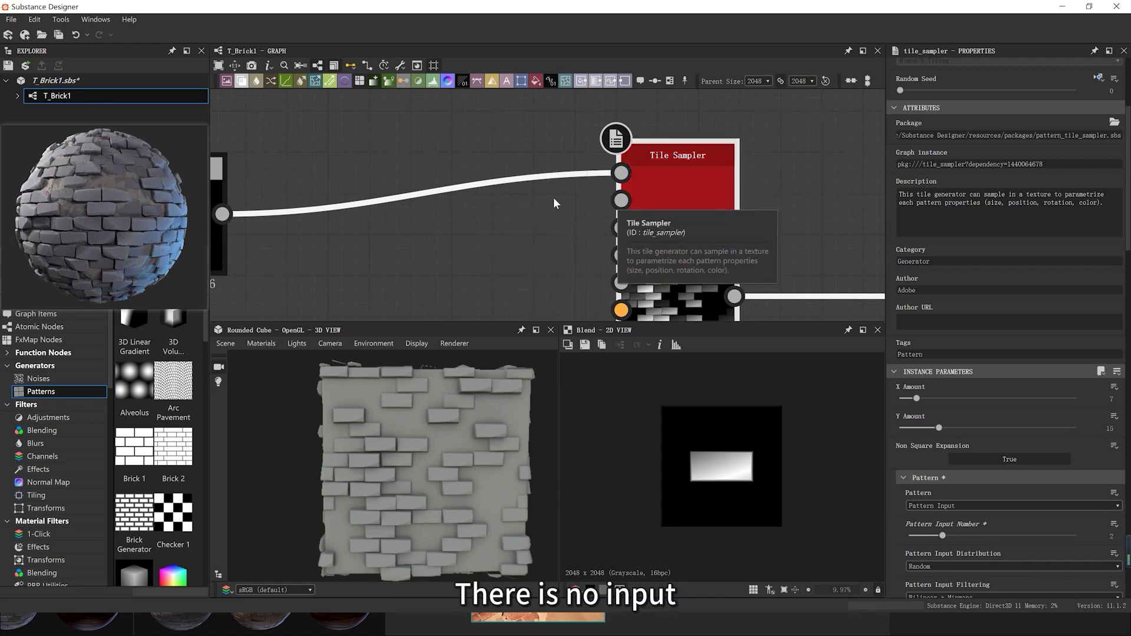
scroll(411, 243, down, 1)
middle_drag(410, 243, 543, 182)
scroll(544, 184, down, 4)
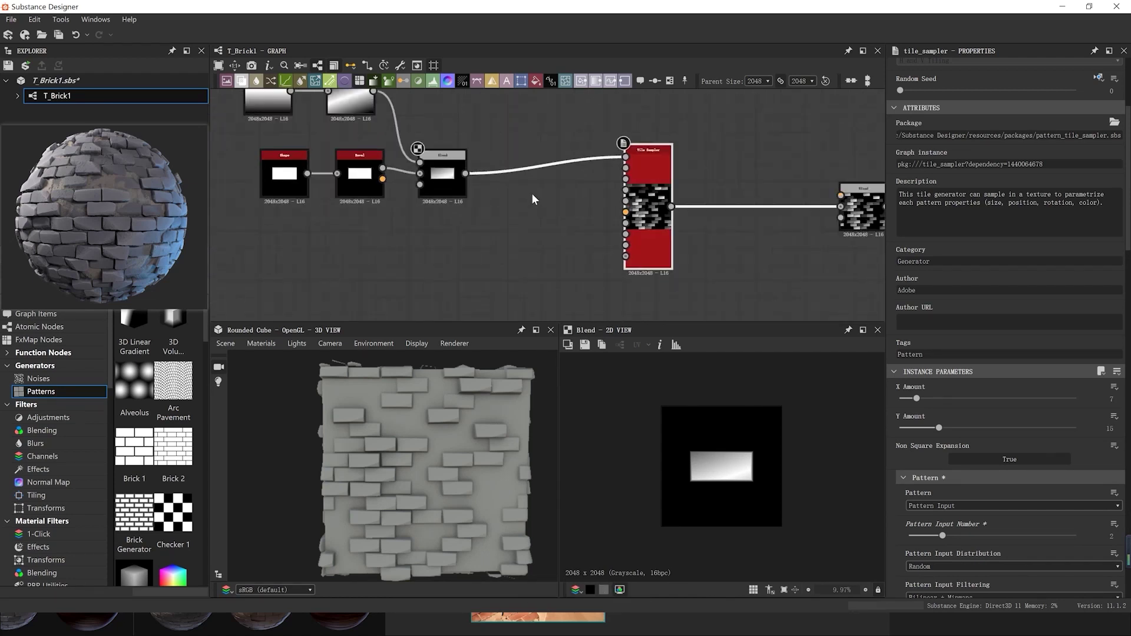
middle_drag(453, 245, 501, 245)
drag(310, 248, 324, 229)
key(ctrl+c)
key(ctrl+v)
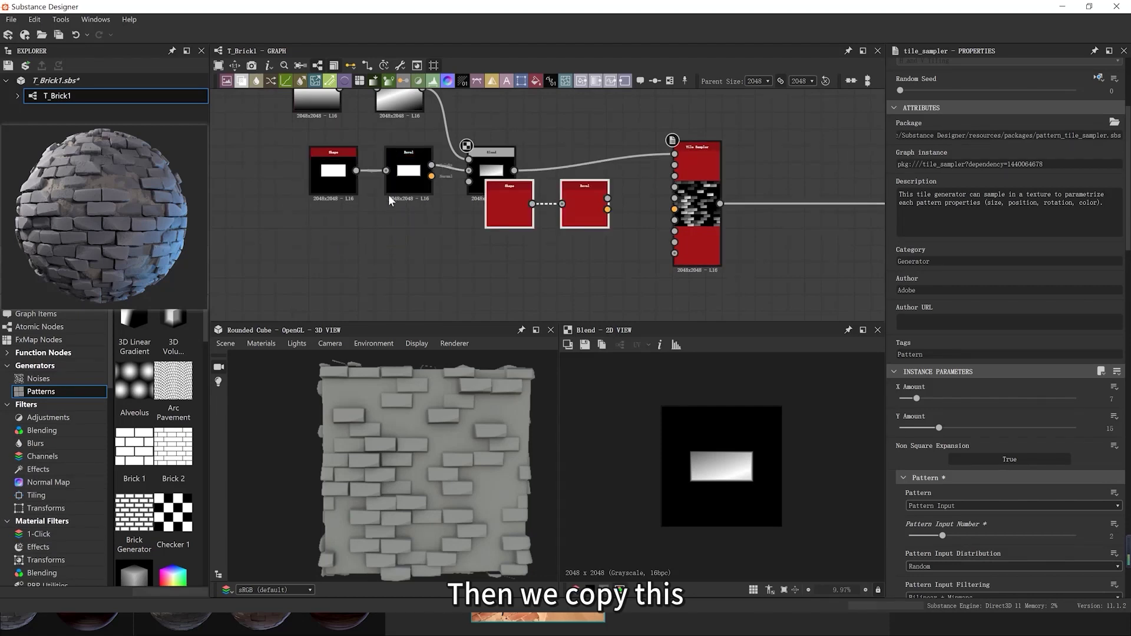
click(325, 256)
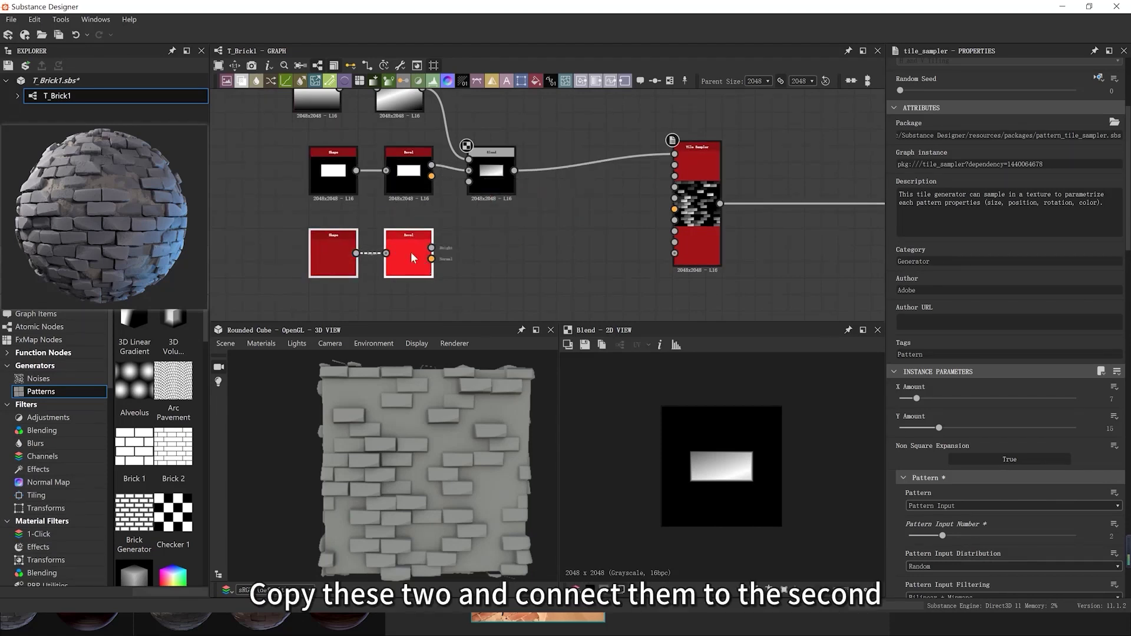
Connect the duplicated Bevel's height output to the Tile Sampler's second pattern input and check the 3D bricks
click(411, 252)
drag(432, 248, 681, 159)
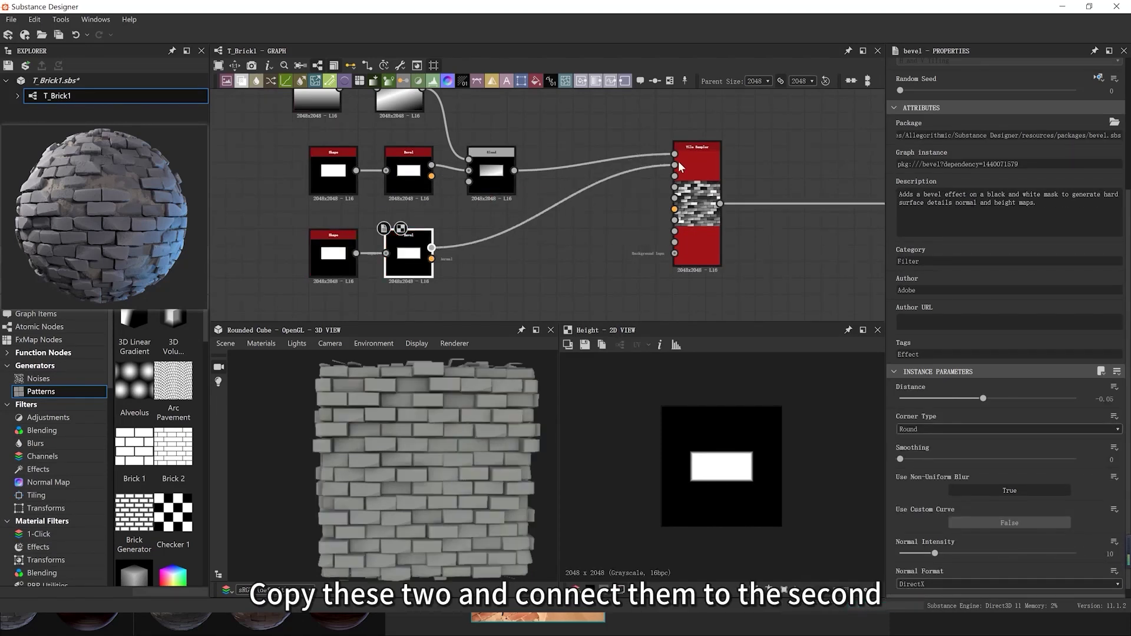
scroll(453, 466, up, 6)
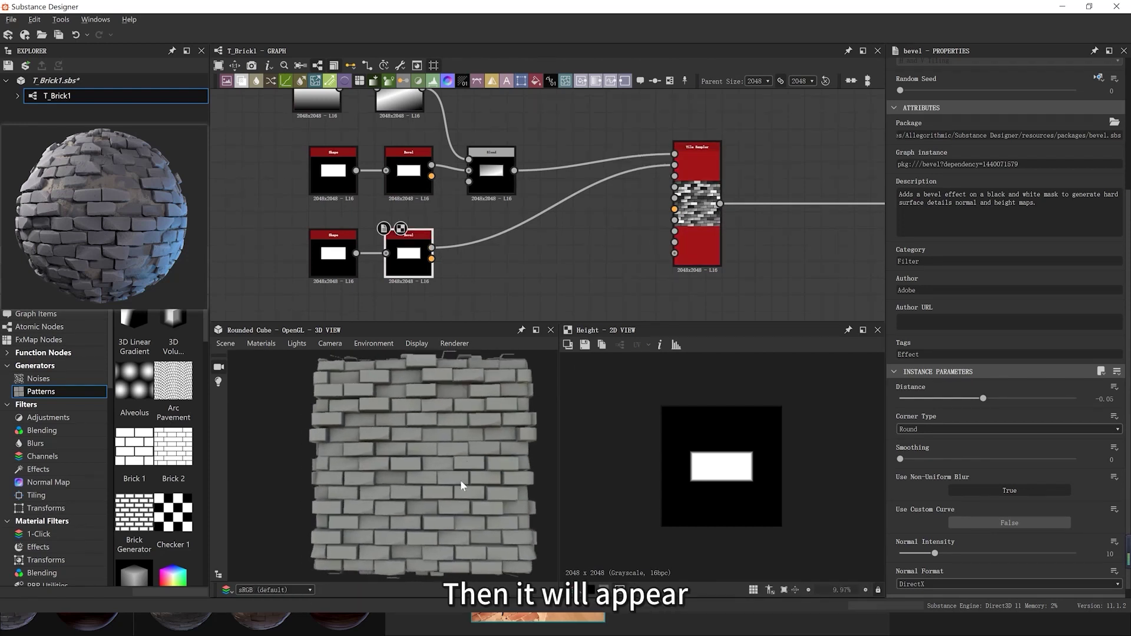
Examine the mix of plain and slanted bricks on the 3D model from several angles and distances
drag(452, 393, 462, 467)
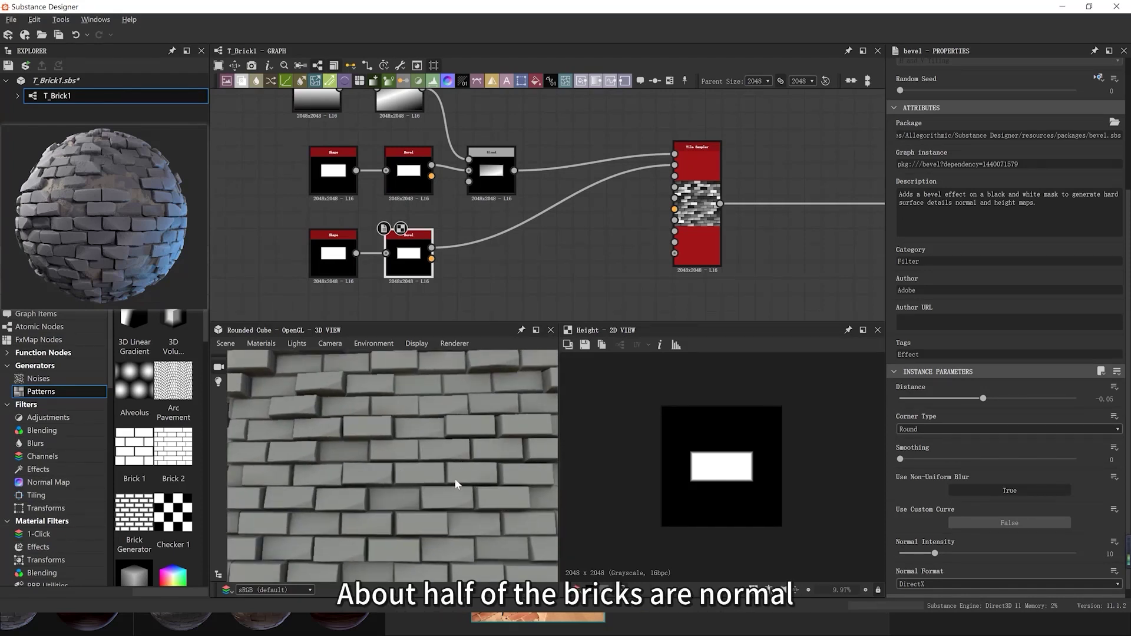
scroll(457, 485, up, 5)
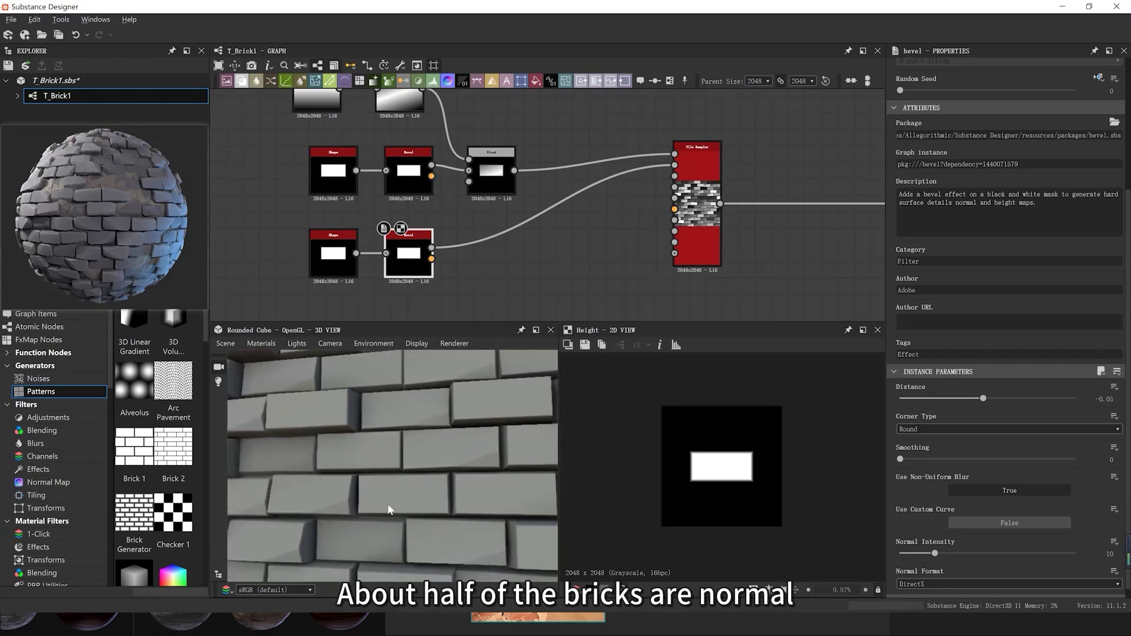
drag(388, 510, 450, 517)
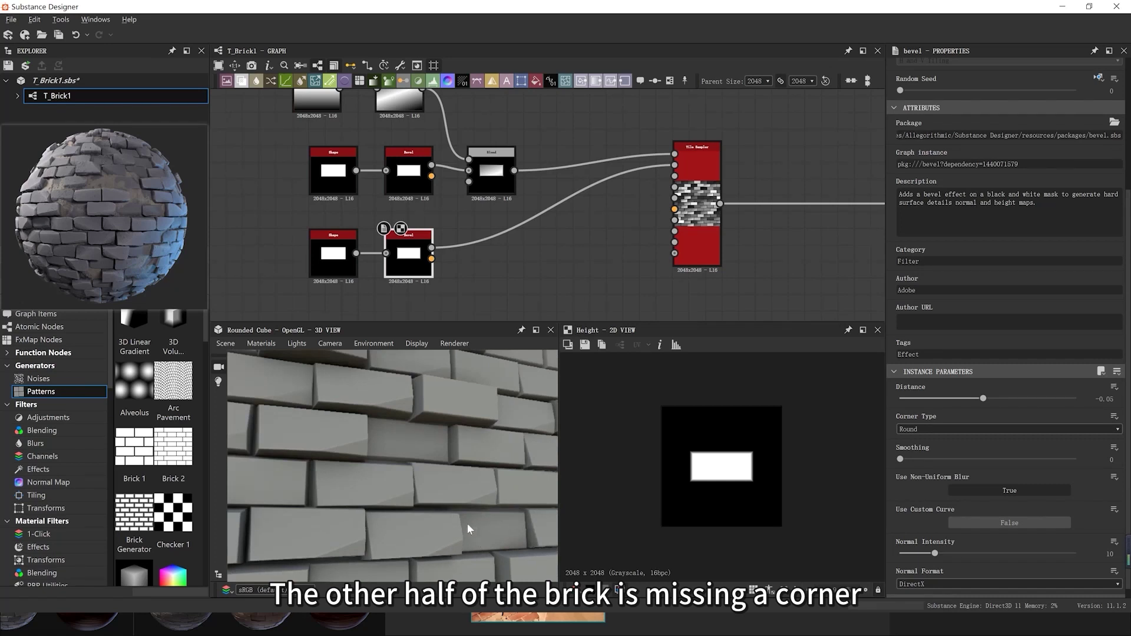
scroll(516, 242, down, 2)
Review the pattern nodes feeding the Tile Sampler and preview the slanted brick's Blend output in 2D
middle_drag(370, 164, 383, 203)
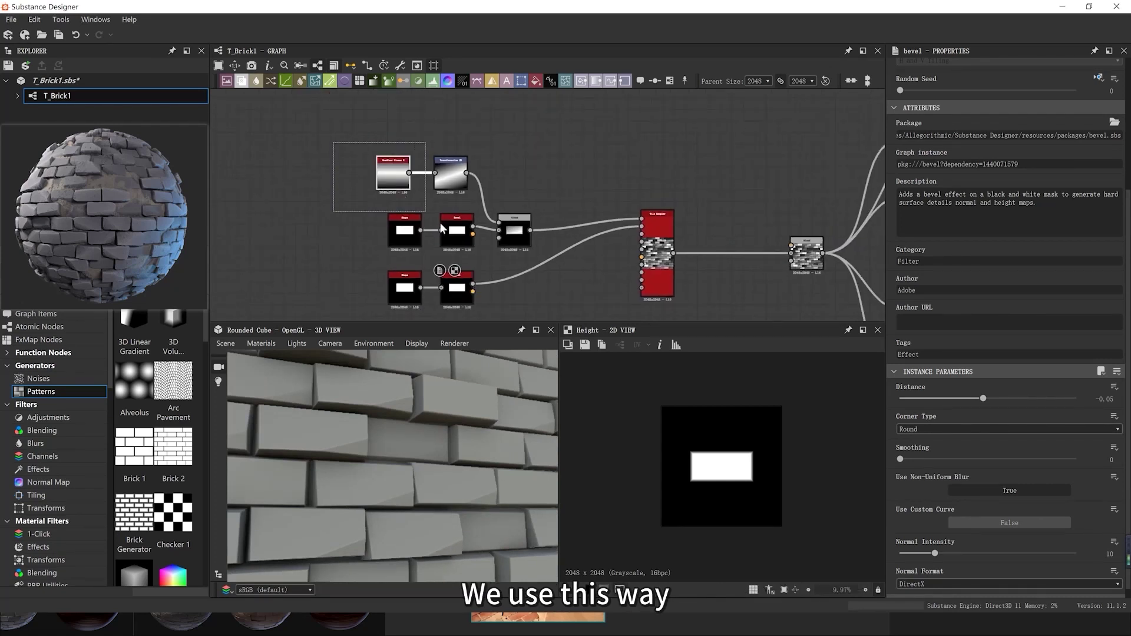
drag(440, 225, 525, 300)
middle_drag(470, 295, 514, 255)
drag(500, 253, 415, 252)
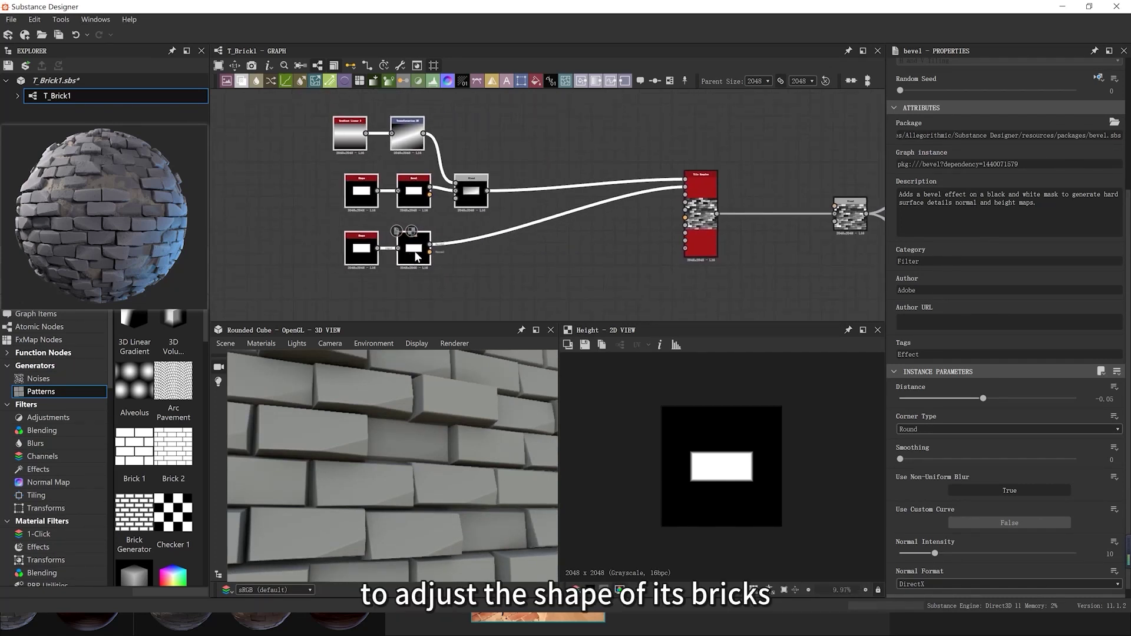
middle_drag(504, 221, 525, 290)
click(491, 267)
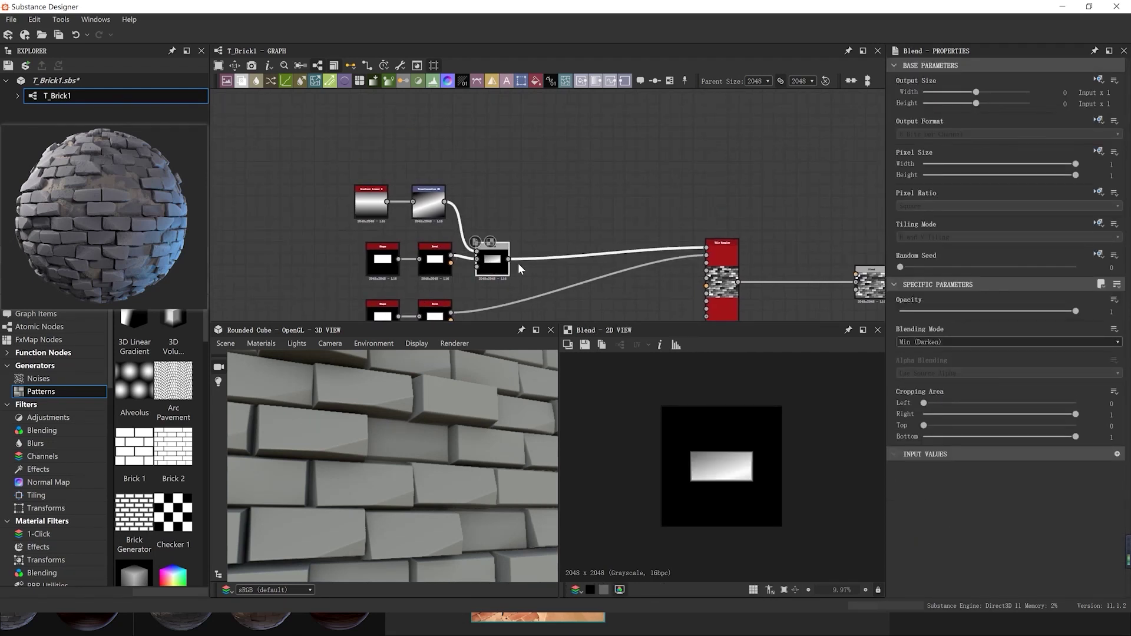
middle_drag(518, 262, 492, 283)
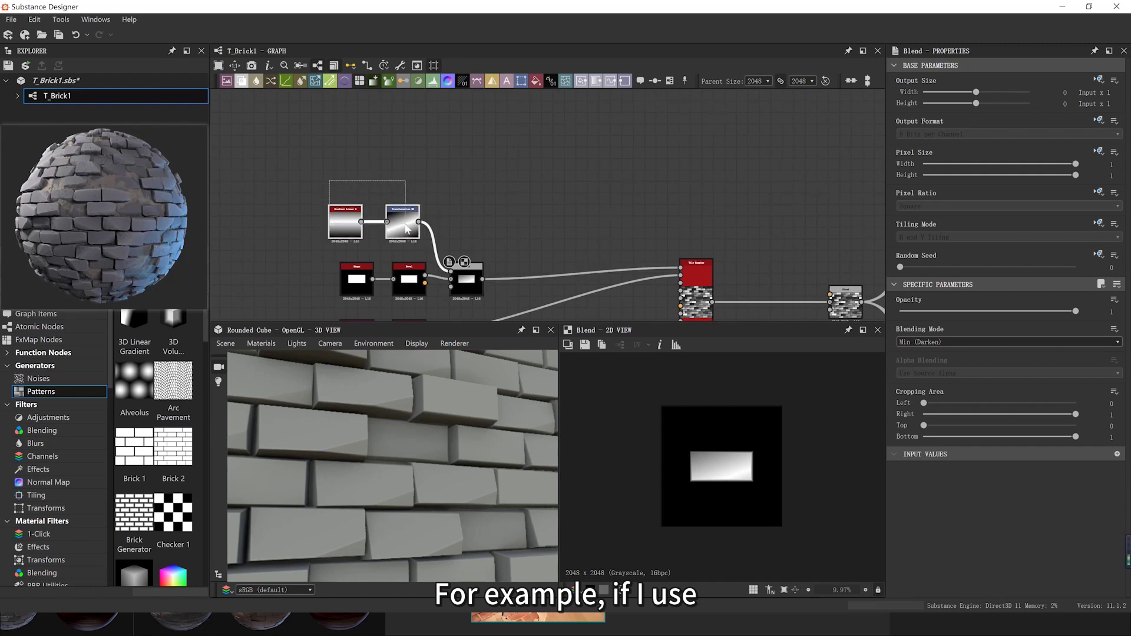
Duplicate the Transformation 2D node, place the copy above the original and preview its output
drag(403, 226, 404, 230)
key(ctrl+c)
key(ctrl+v)
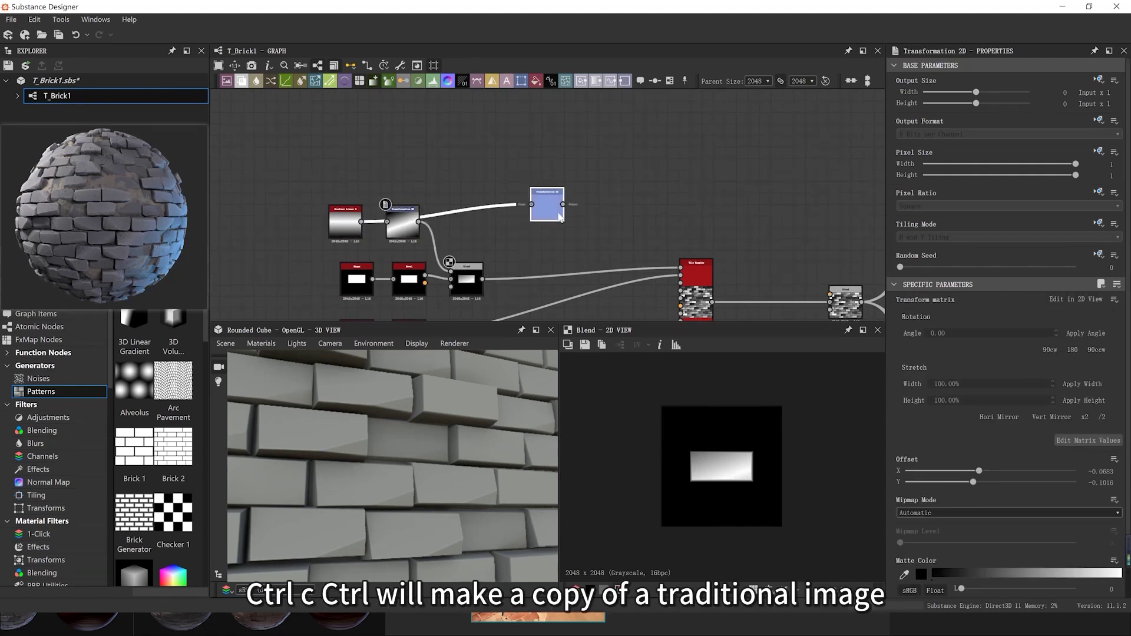
double_click(405, 177)
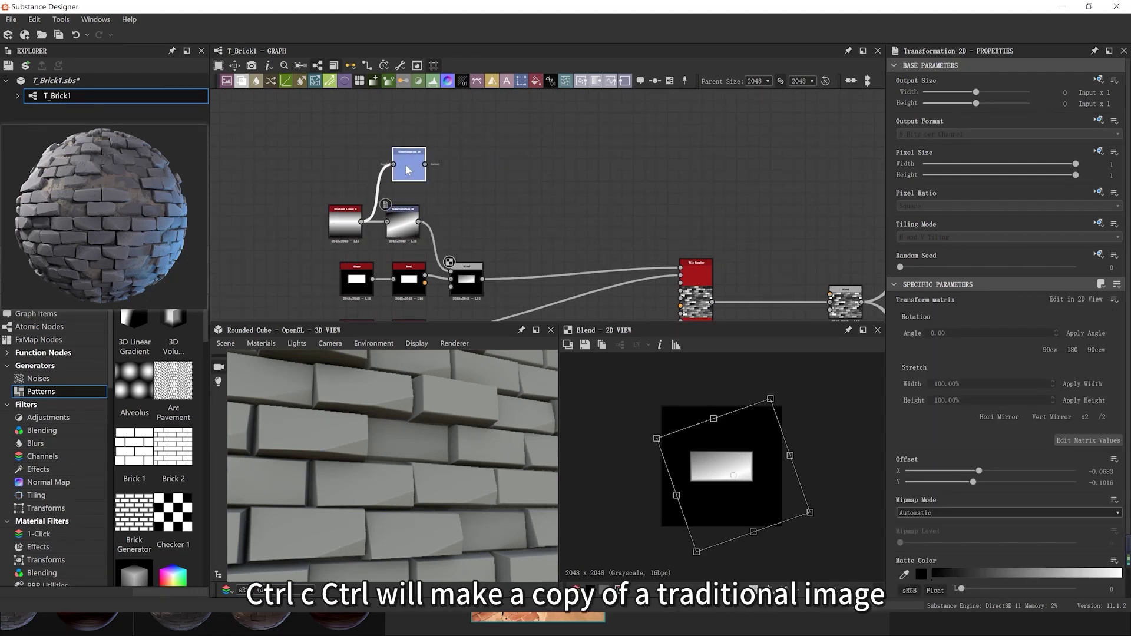
Add a second Blend after the slanted brick's Blend, feed it the duplicated Transformation 2D, and set its mode to Min (Darken)
click(461, 278)
key(space)
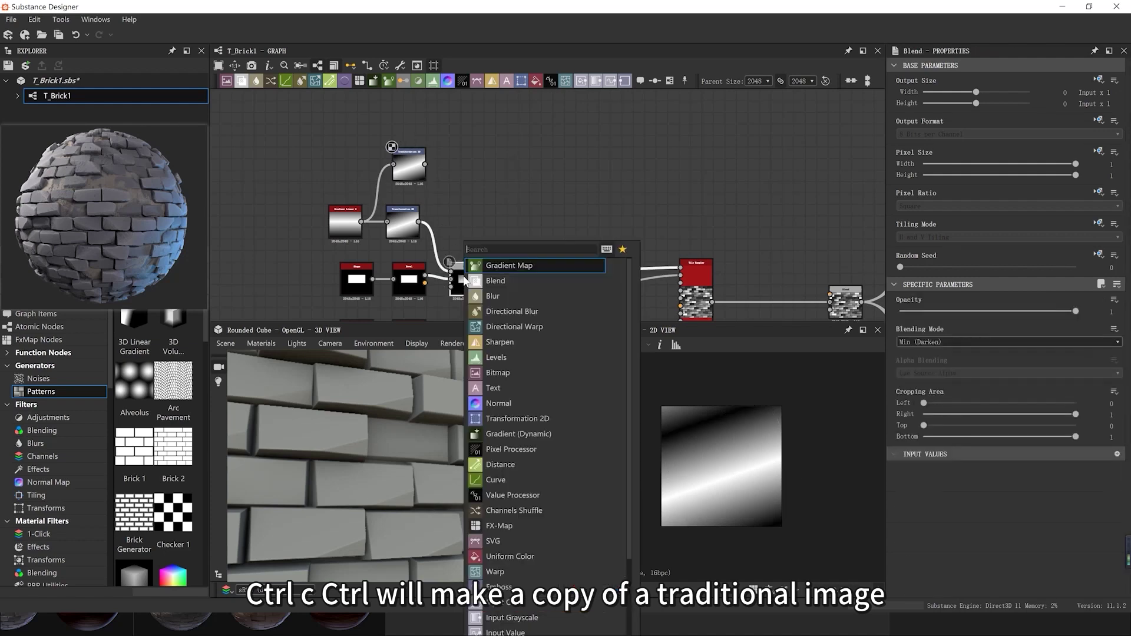
click(510, 279)
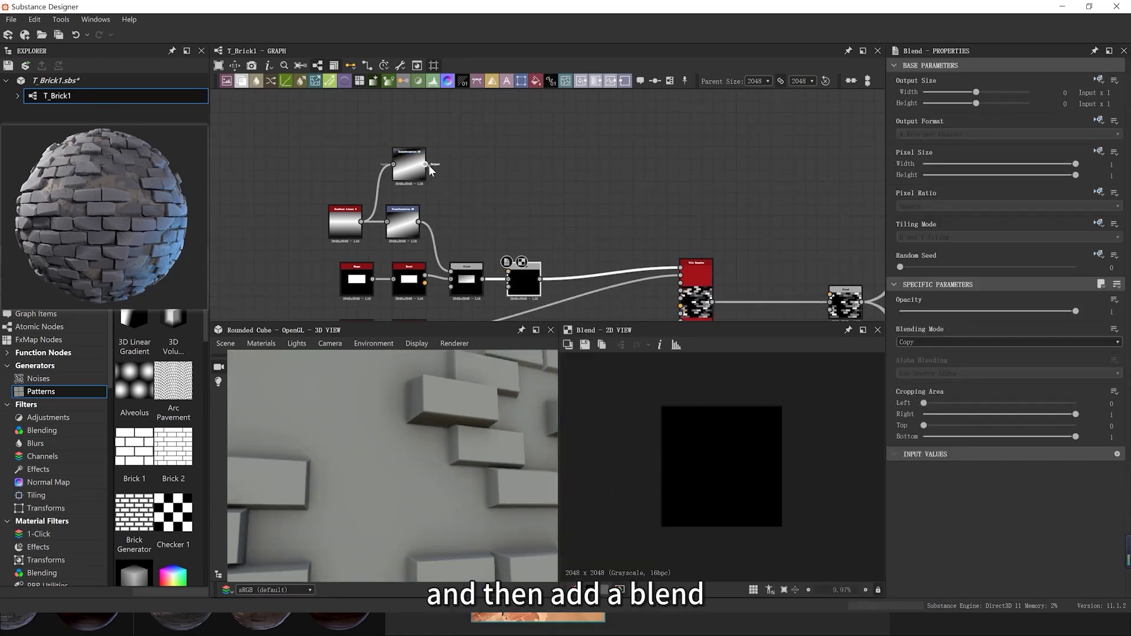
drag(425, 164, 509, 272)
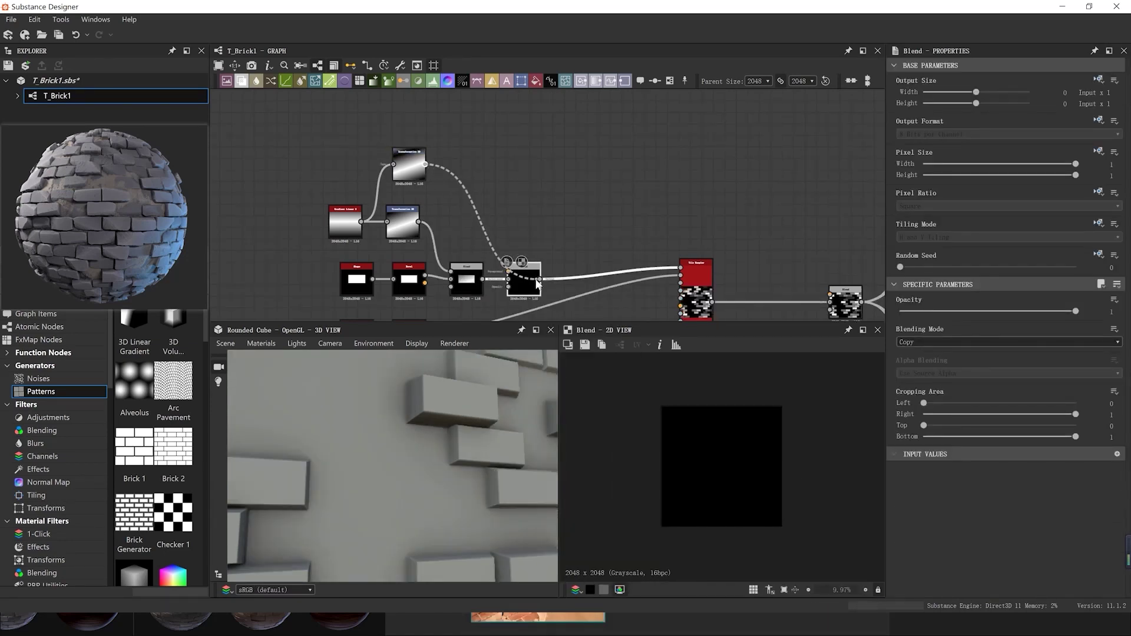
click(906, 343)
click(904, 393)
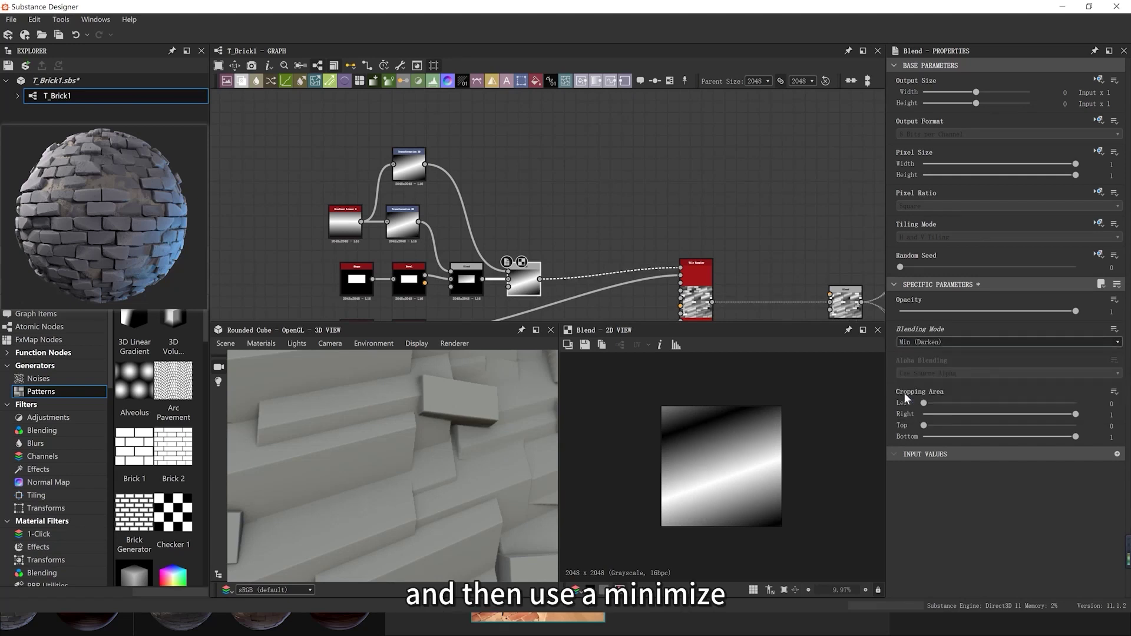
Rotate the duplicated Transformation 2D to a steeper diagonal, offset it to about X -0.32, Y 0.02, and check the 3D bricks
click(416, 172)
mouse_move(769, 505)
mouse_down()
mouse_move(726, 506)
mouse_move(745, 501)
mouse_move(782, 521)
mouse_move(749, 509)
mouse_up()
scroll(406, 457, down, 3)
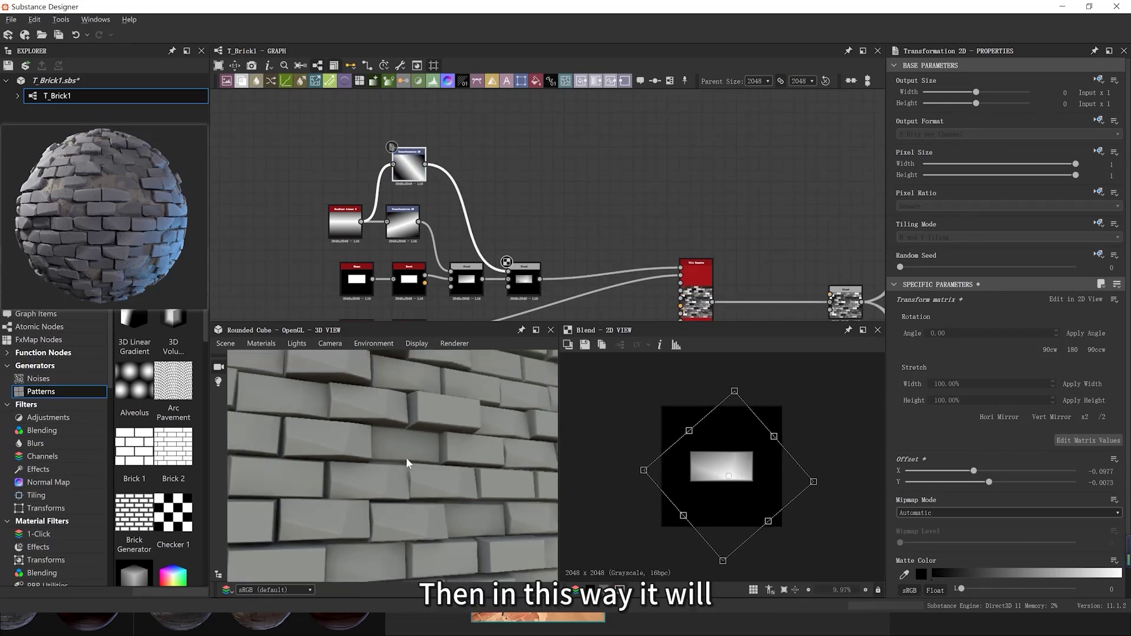
drag(406, 457, 349, 458)
drag(765, 486, 863, 508)
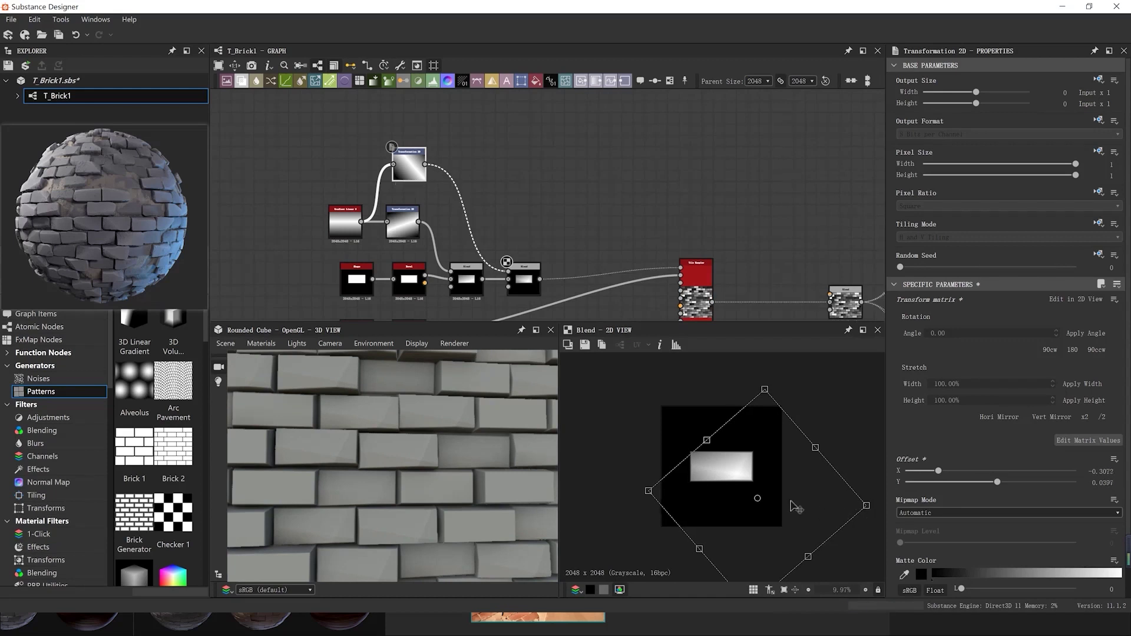
drag(793, 501, 796, 510)
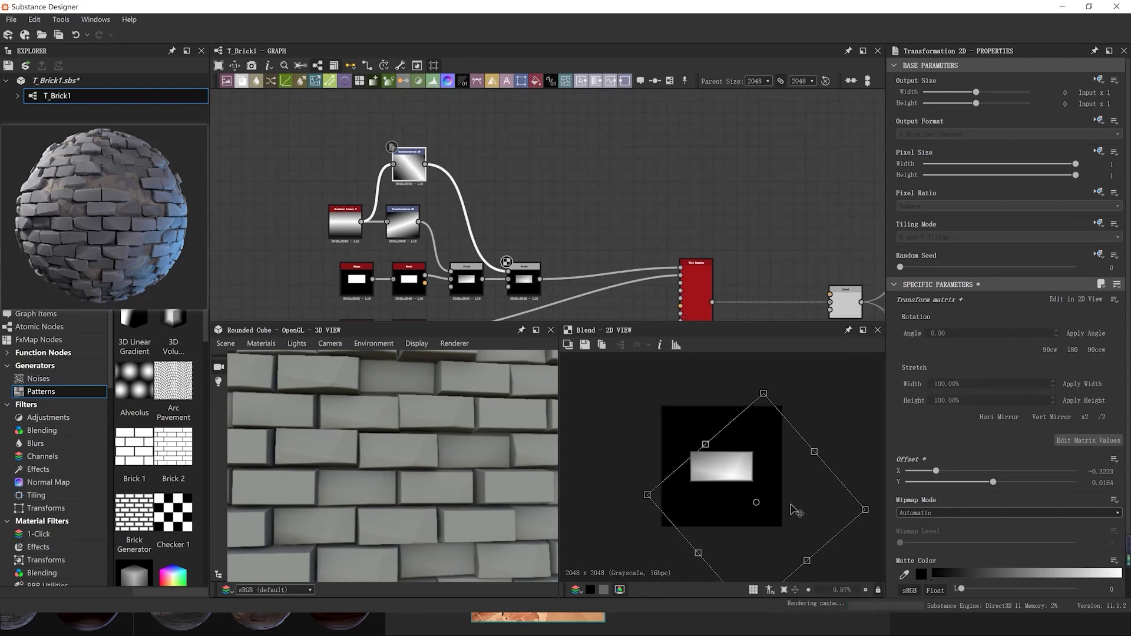
drag(433, 582, 434, 517)
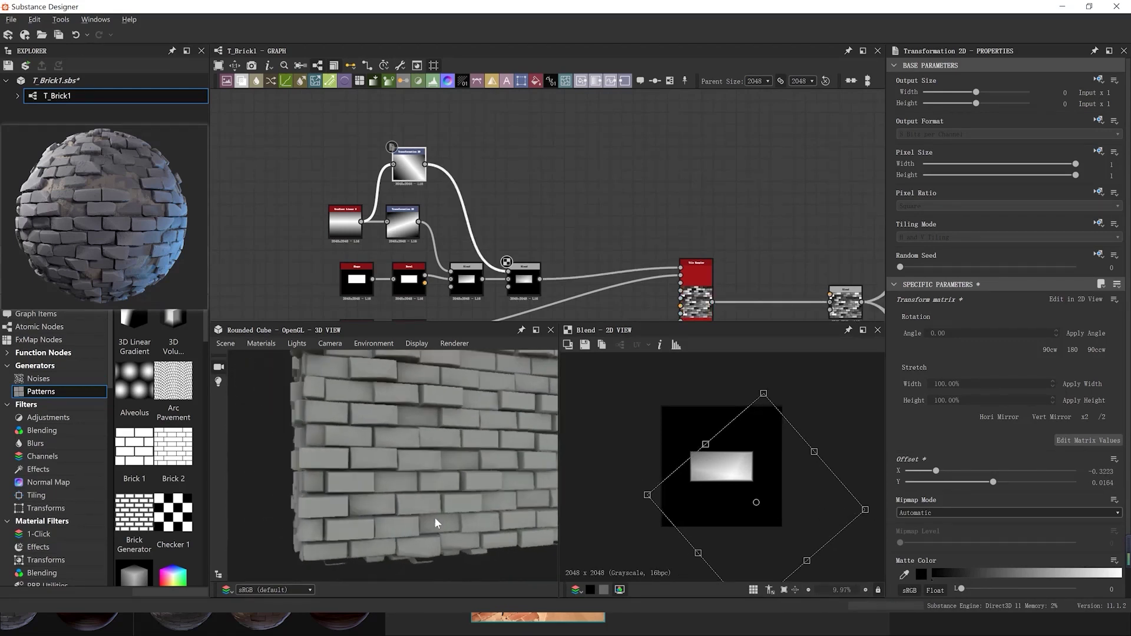
Preview the second Blend's brick up close and insert a Levels node after it, ahead of the Tile Sampler
click(523, 282)
scroll(724, 458, up, 4)
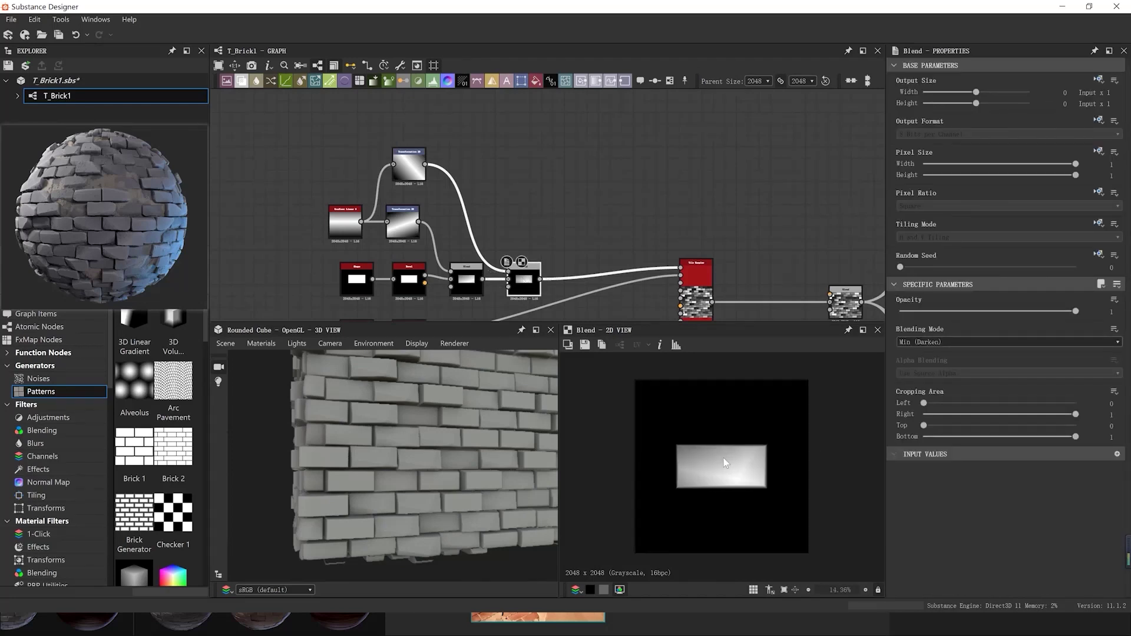
key(space)
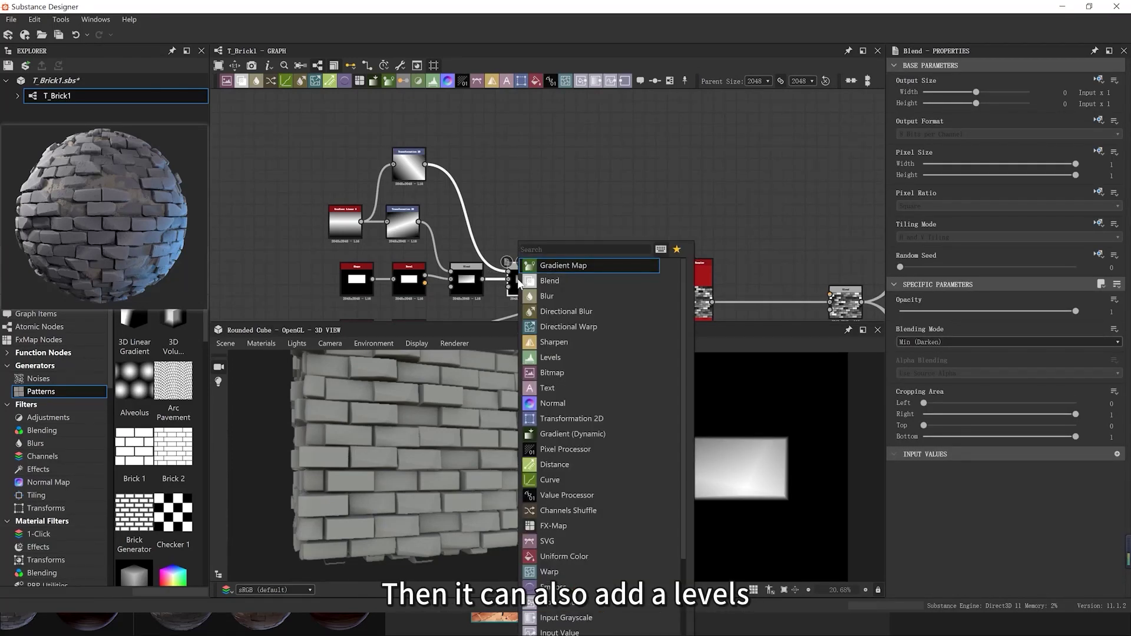
text(le)
key(Return)
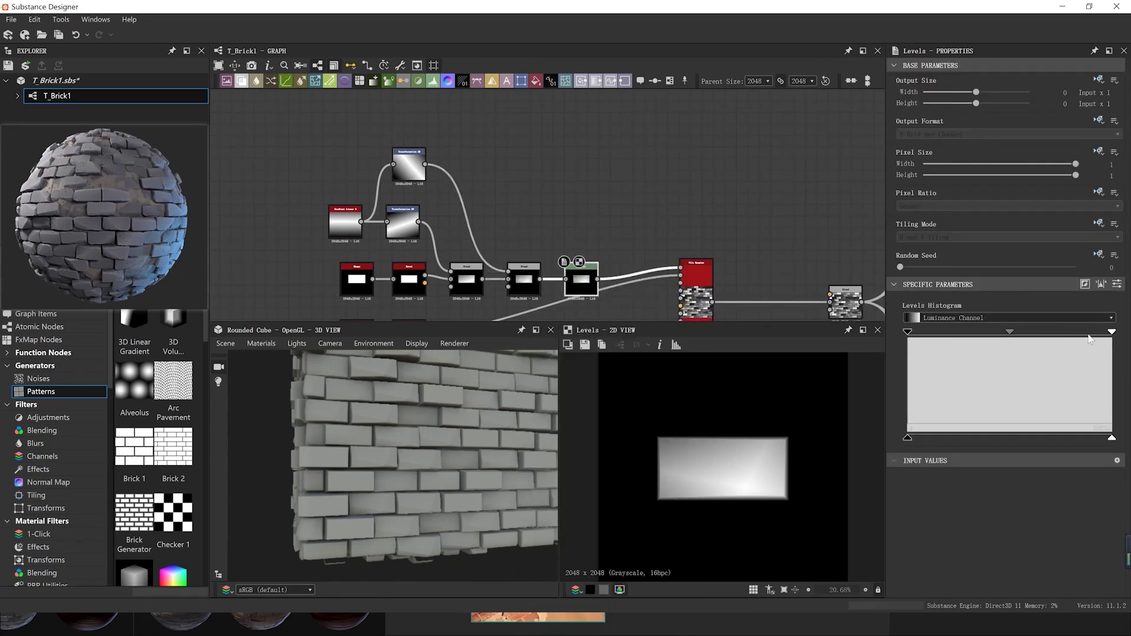
Lower the Levels node's input white point until the brick's middle is flat white, checking the cut edges in 3D
drag(1105, 334, 1057, 336)
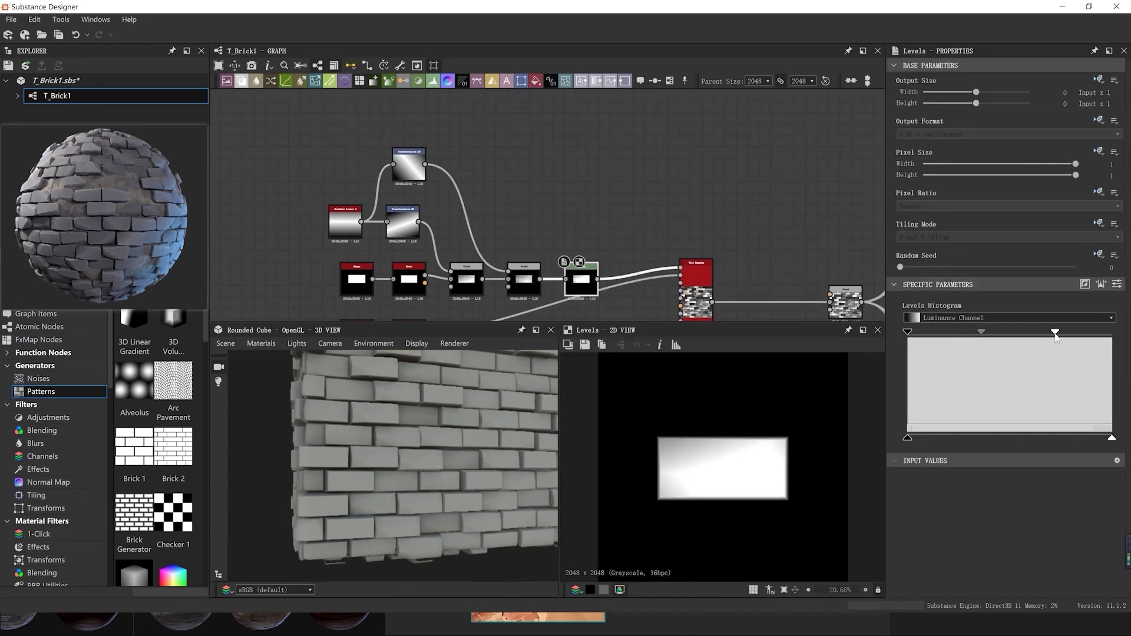
scroll(466, 518, up, 6)
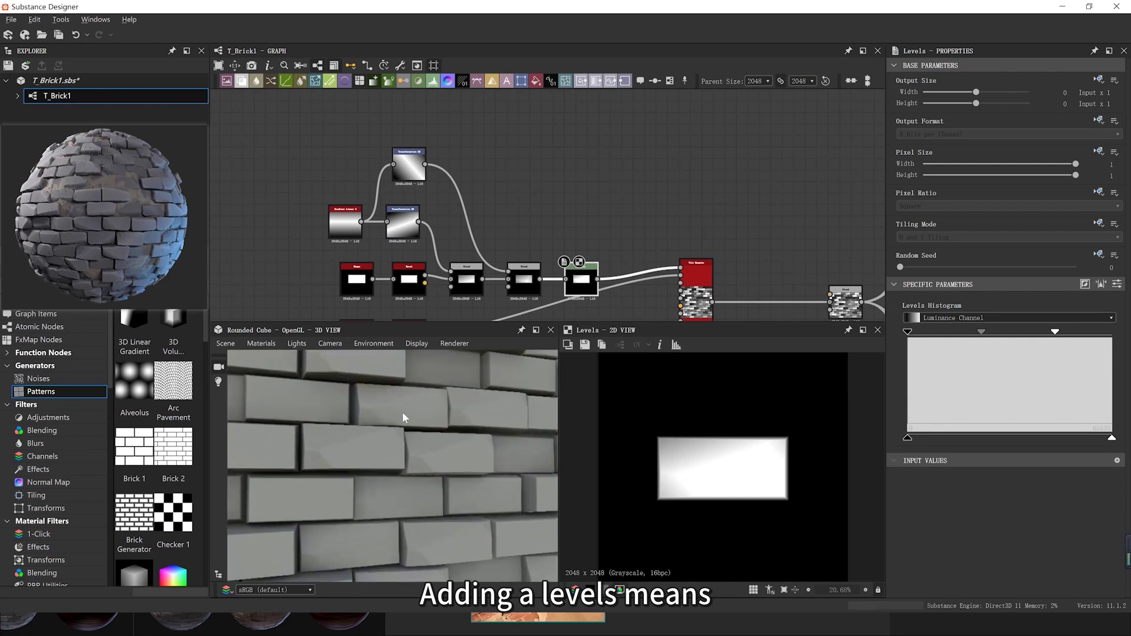
drag(365, 420, 413, 446)
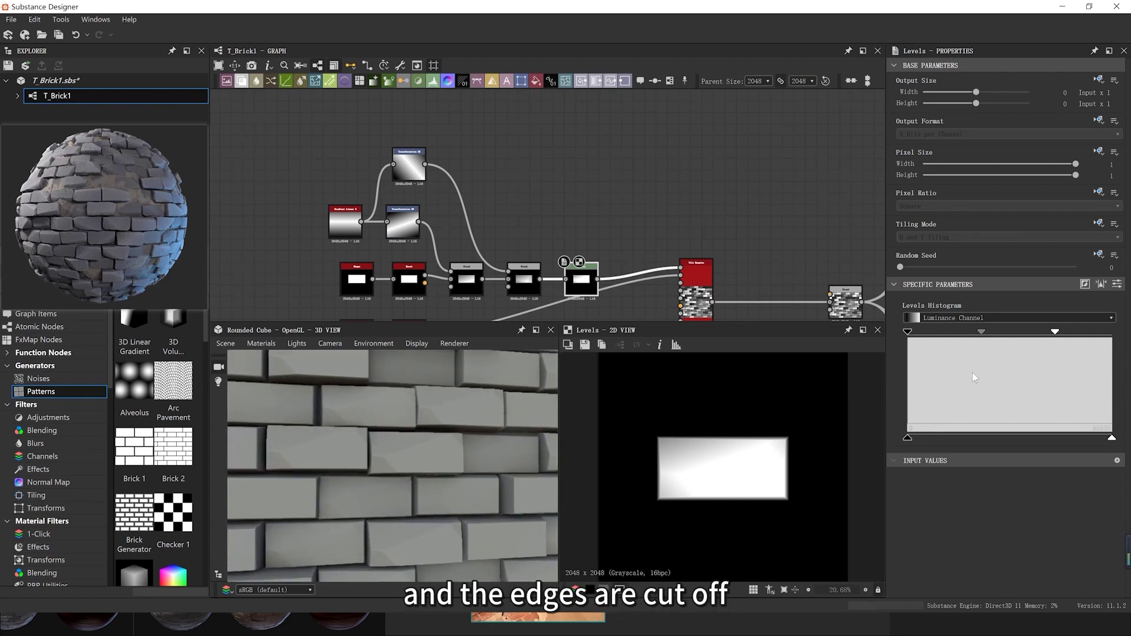
drag(1057, 333, 1029, 334)
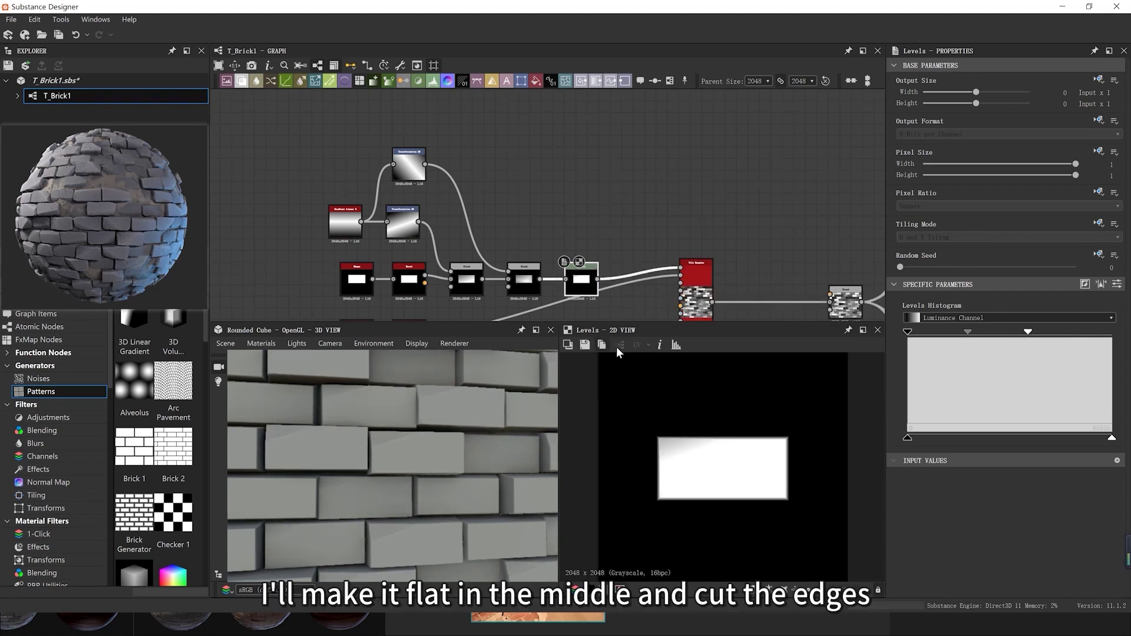
While previewing the Levels output, offset the duplicated Transformation 2D to about X -0.24, Y 0.04 and check the 3D bricks
click(416, 168)
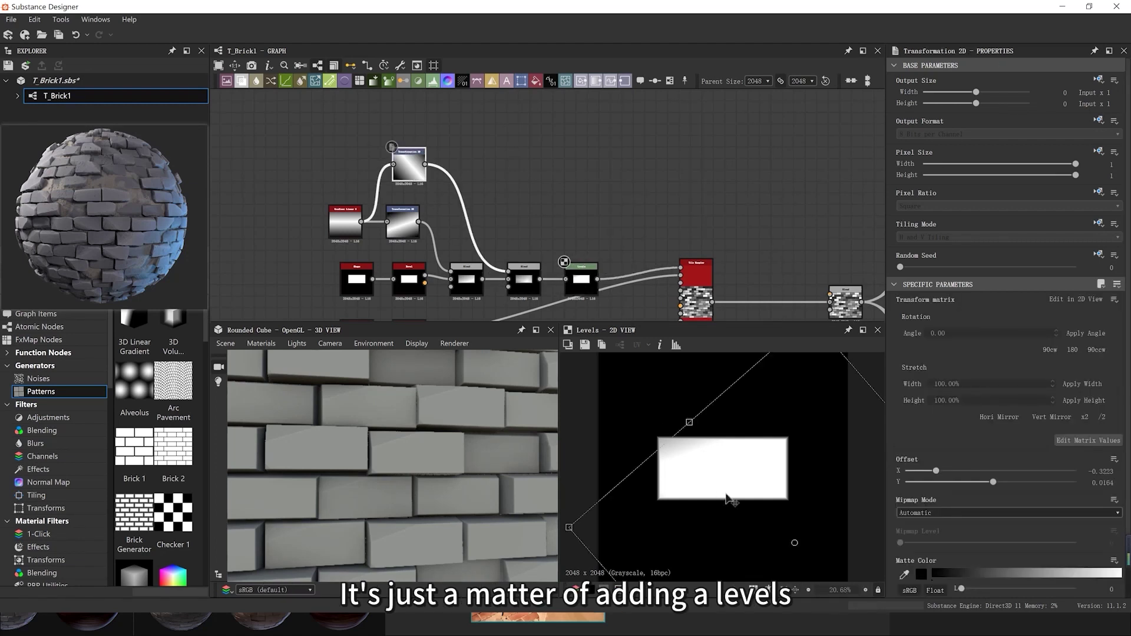
drag(724, 464, 699, 488)
scroll(440, 481, down, 4)
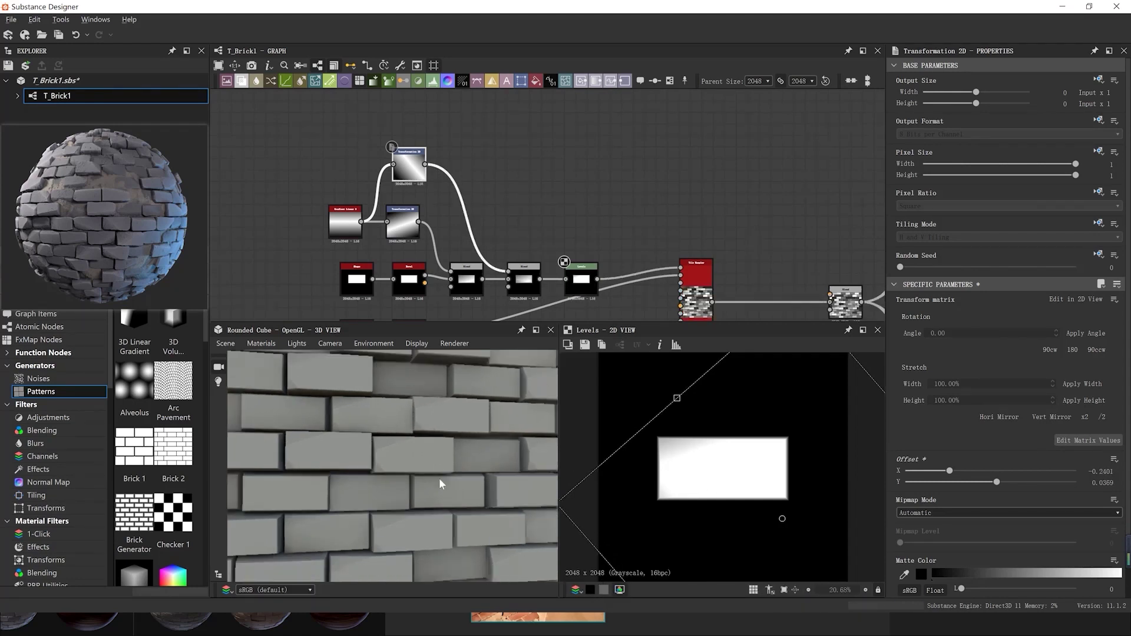
drag(440, 480, 472, 484)
drag(720, 514, 721, 514)
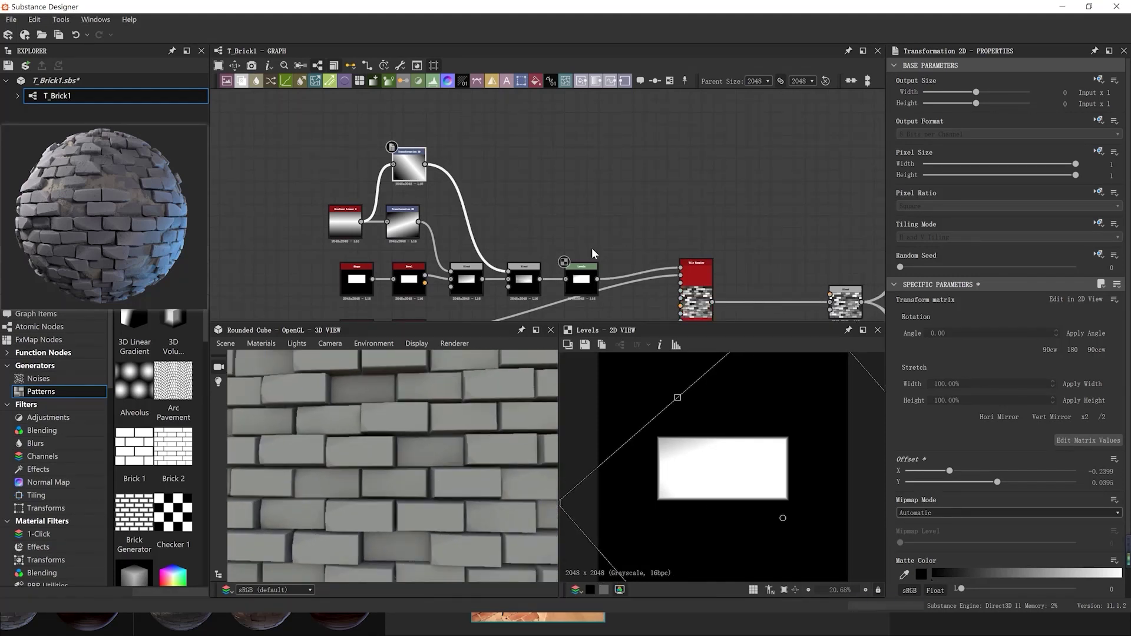
Shift the pattern nodes away from the Tile Sampler, then duplicate the upper Transformation 2D and place the copy directly above it
scroll(617, 250, down, 2)
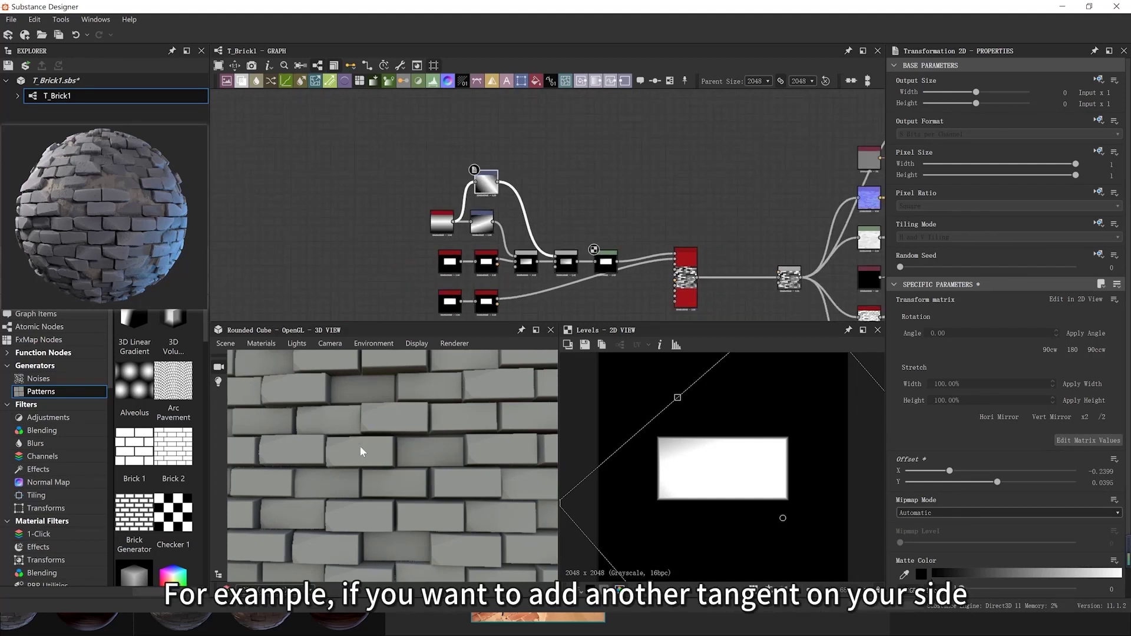
drag(421, 142, 548, 276)
click(395, 189)
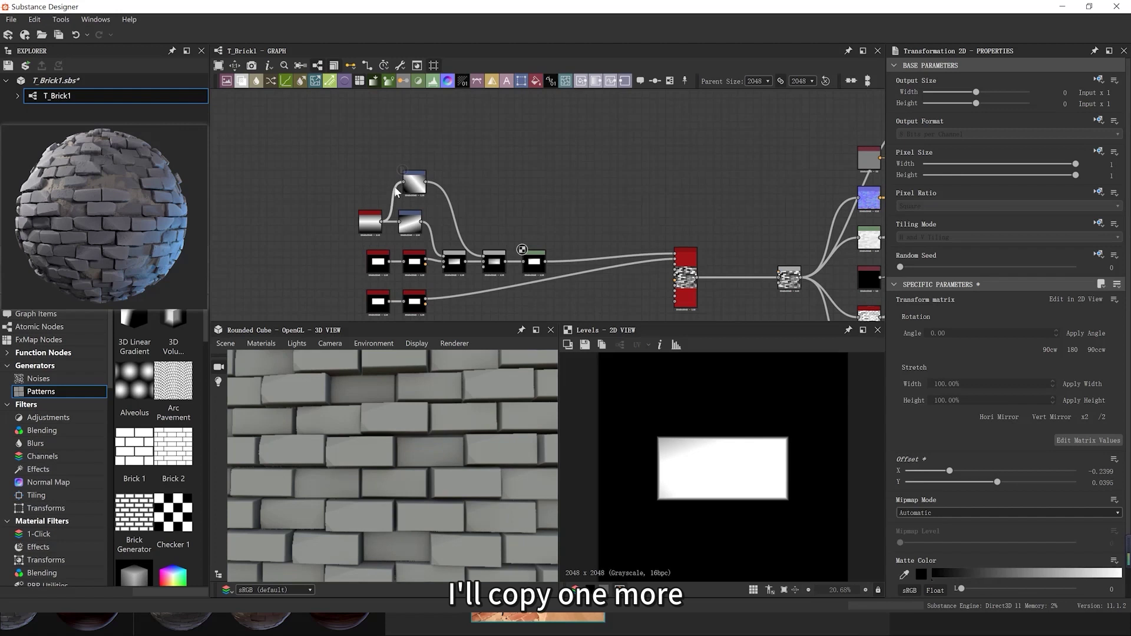
key(ctrl+d)
double_click(414, 164)
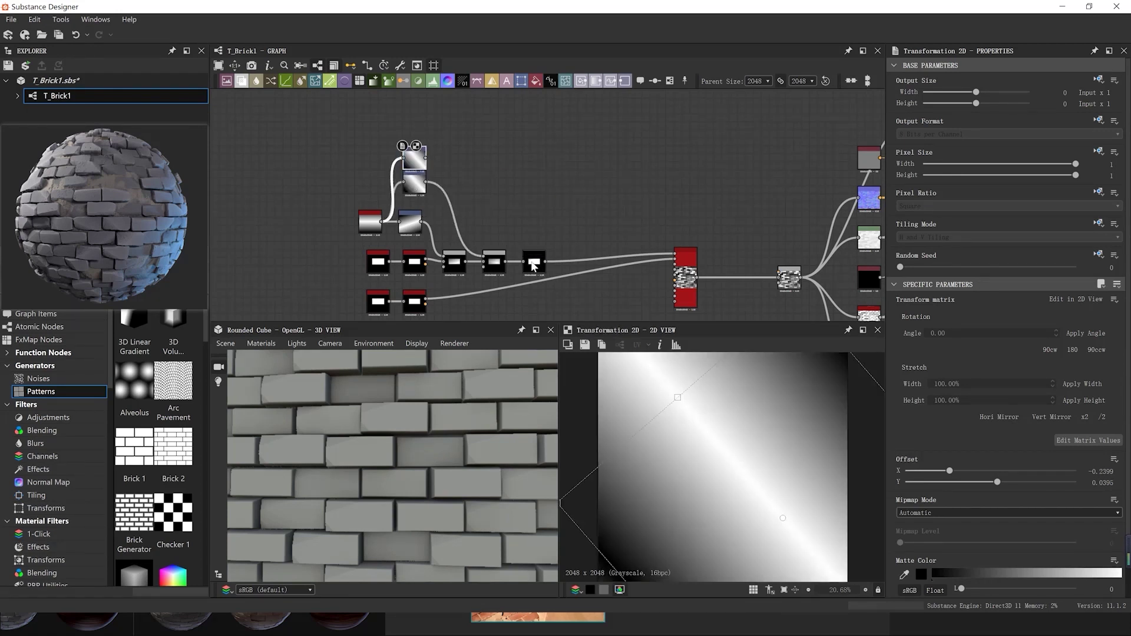
Add a third Blend after the Levels node, feed it the new Transformation 2D, and set its mode to Min (Darken)
double_click(530, 265)
drag(537, 262, 577, 281)
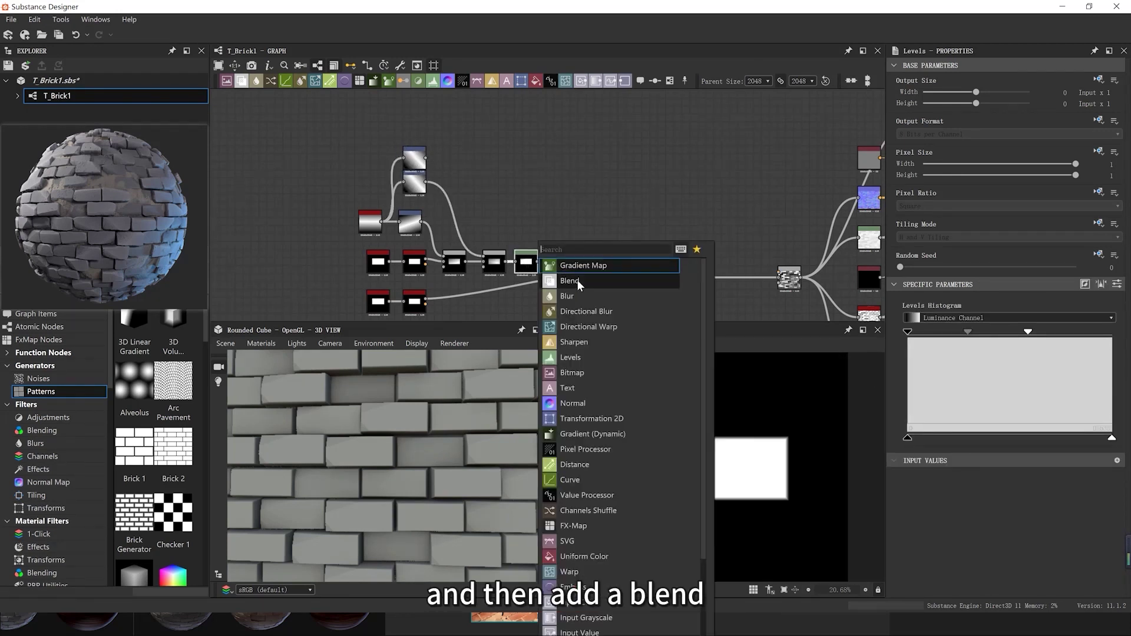
click(577, 280)
drag(426, 158, 555, 256)
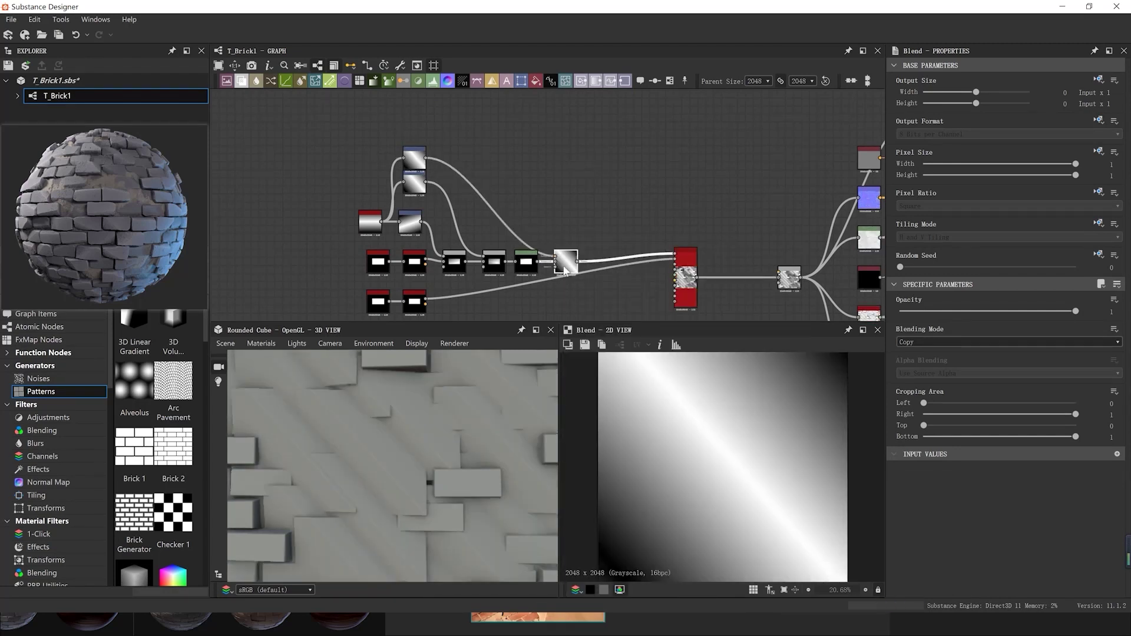
click(908, 342)
click(911, 394)
Rotate the topmost Transformation 2D so its gradient slants the other way, and compare the Levels and last Blend outputs
click(414, 159)
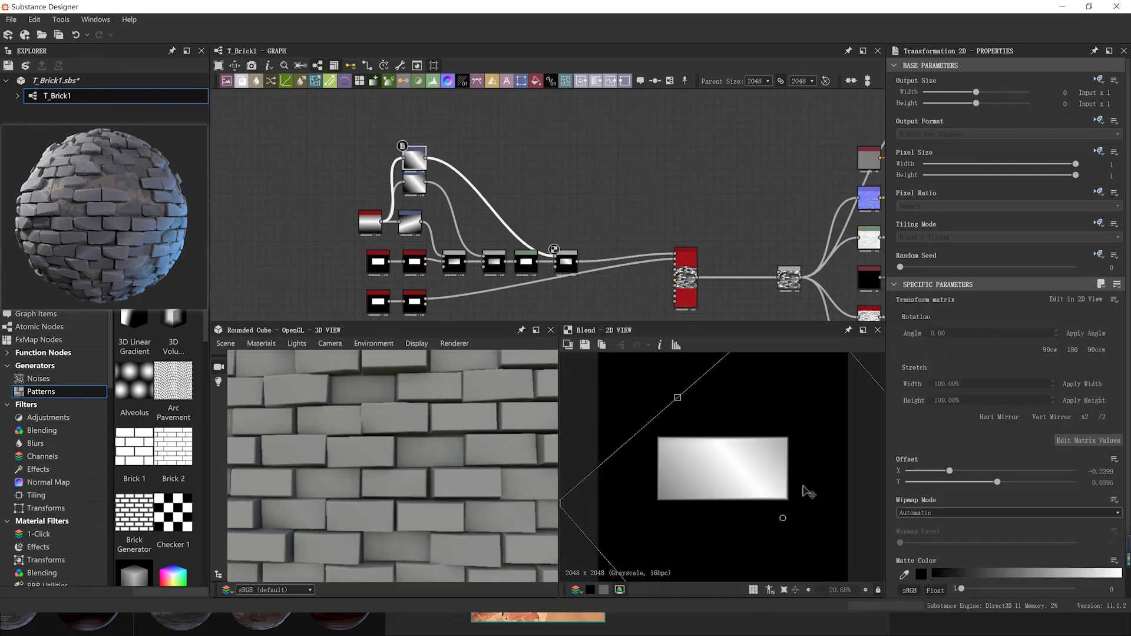
scroll(806, 490, down, 3)
drag(780, 558, 749, 522)
scroll(573, 251, up, 4)
click(560, 265)
double_click(477, 268)
double_click(557, 274)
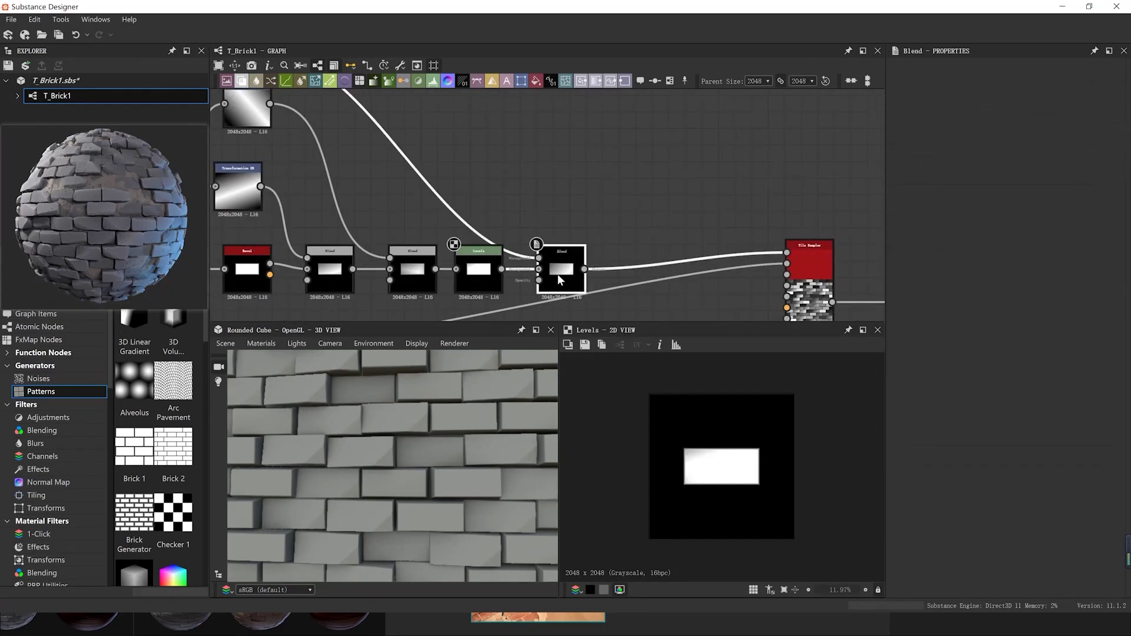
Enlarge the topmost Transformation 2D's gradient and offset it to about X 0.02, Y 0.10
scroll(558, 274, down, 3)
click(372, 136)
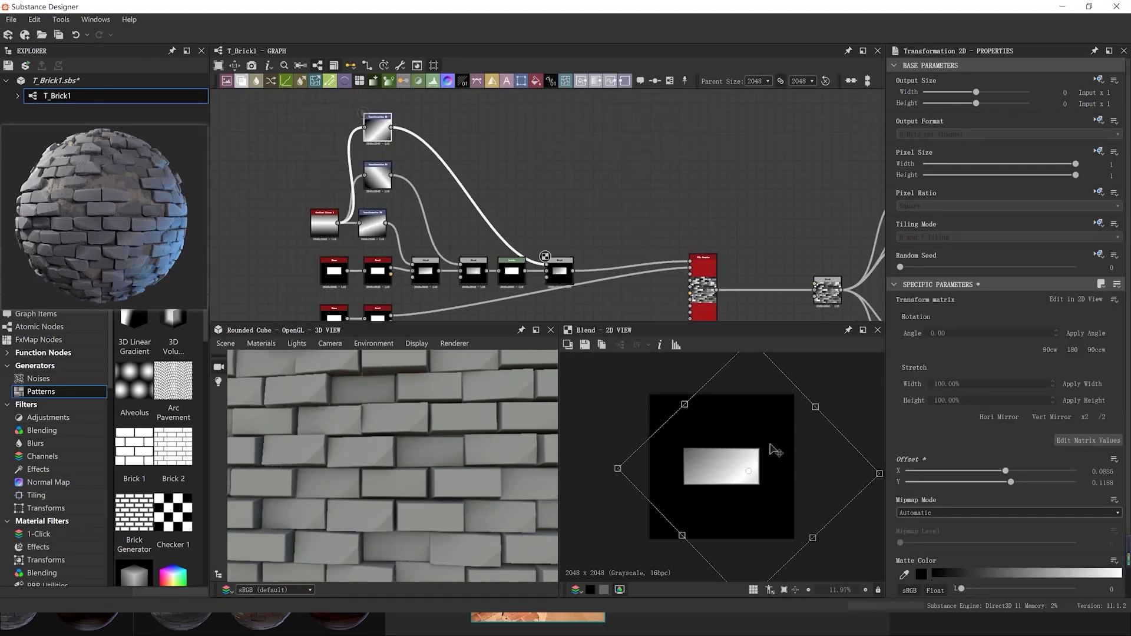
drag(632, 475, 566, 456)
drag(766, 490, 796, 506)
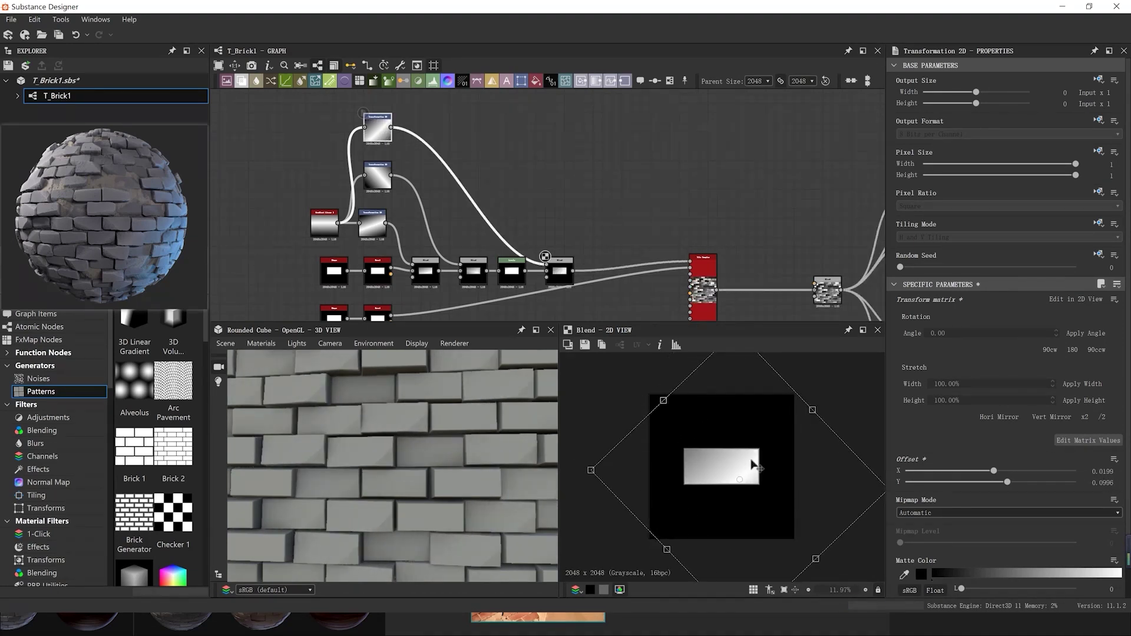
Insert a Levels node after the topmost Transformation 2D, lowering its input white point and raising its black point
key(space)
text(levels)
key(Return)
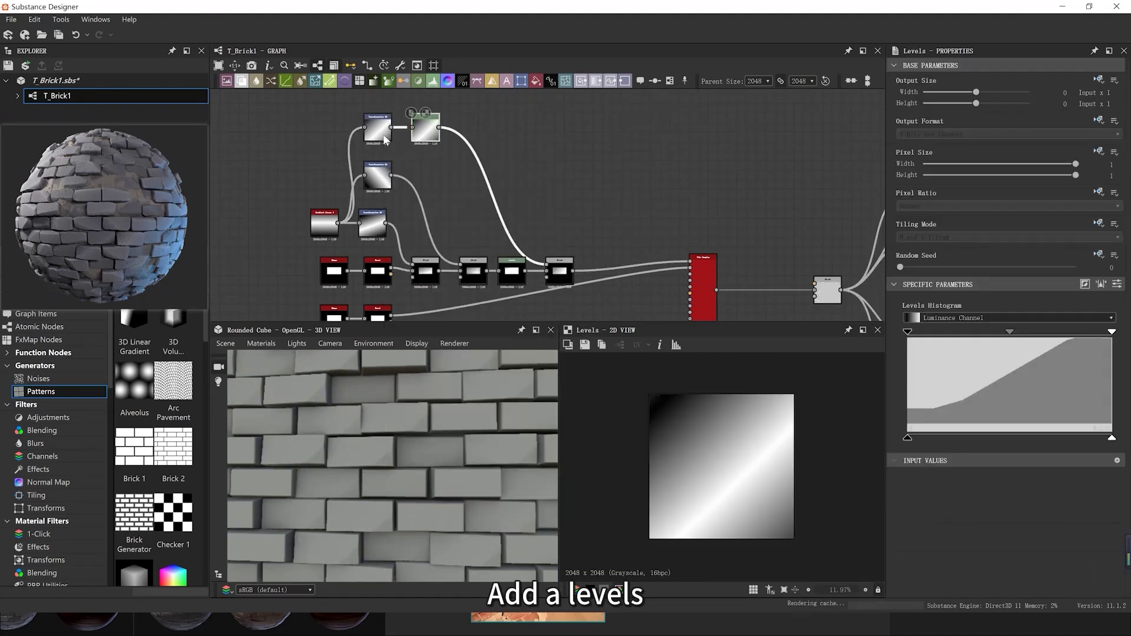
drag(1112, 334, 1037, 336)
drag(910, 334, 943, 334)
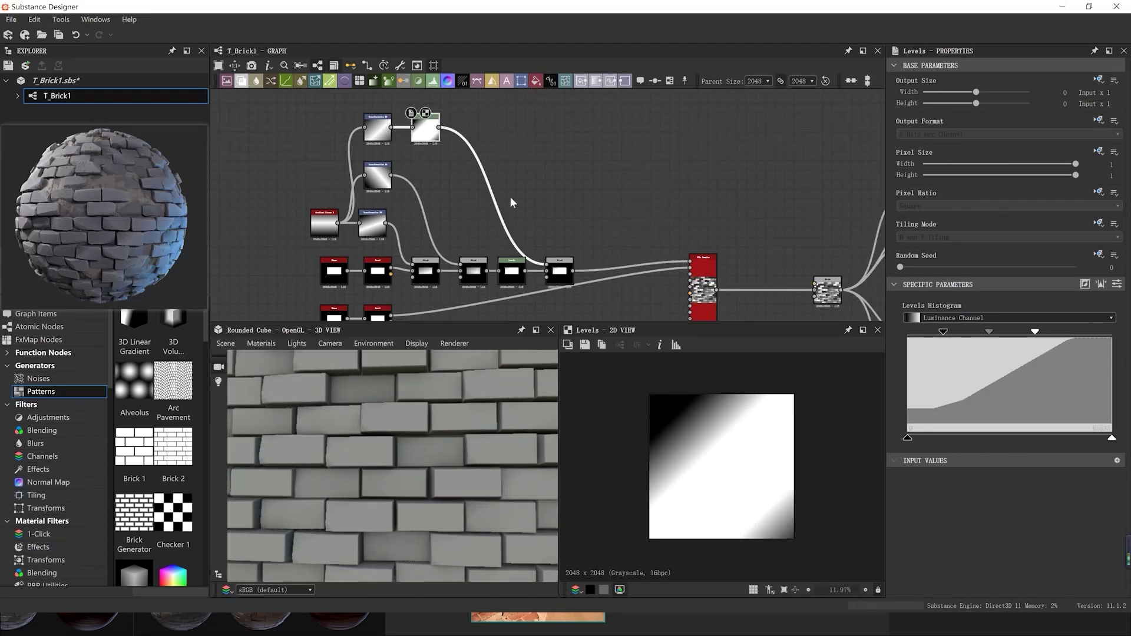
Fine-tune the topmost Transformation 2D's placement while previewing its Levels output, and check the cut brick corners in 3D
click(377, 126)
drag(737, 475, 765, 471)
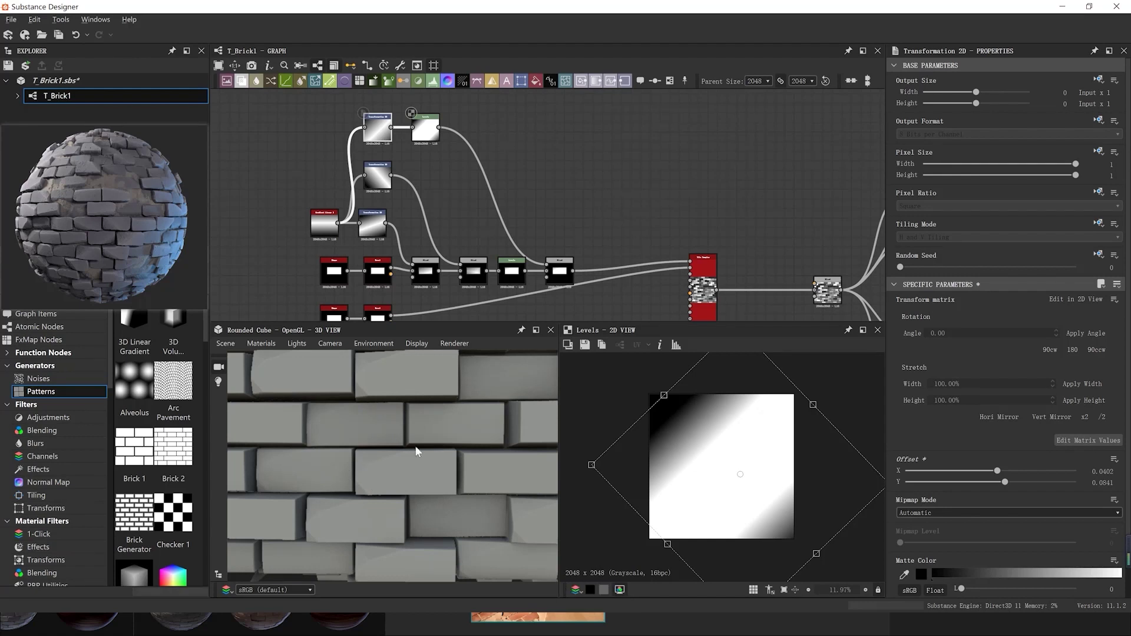
mouse_move(416, 447)
mouse_down()
mouse_move(429, 437)
mouse_move(421, 434)
mouse_up()
scroll(764, 482, down, 2)
drag(867, 533, 583, 417)
drag(710, 471, 751, 483)
scroll(560, 277, up, 2)
click(560, 277)
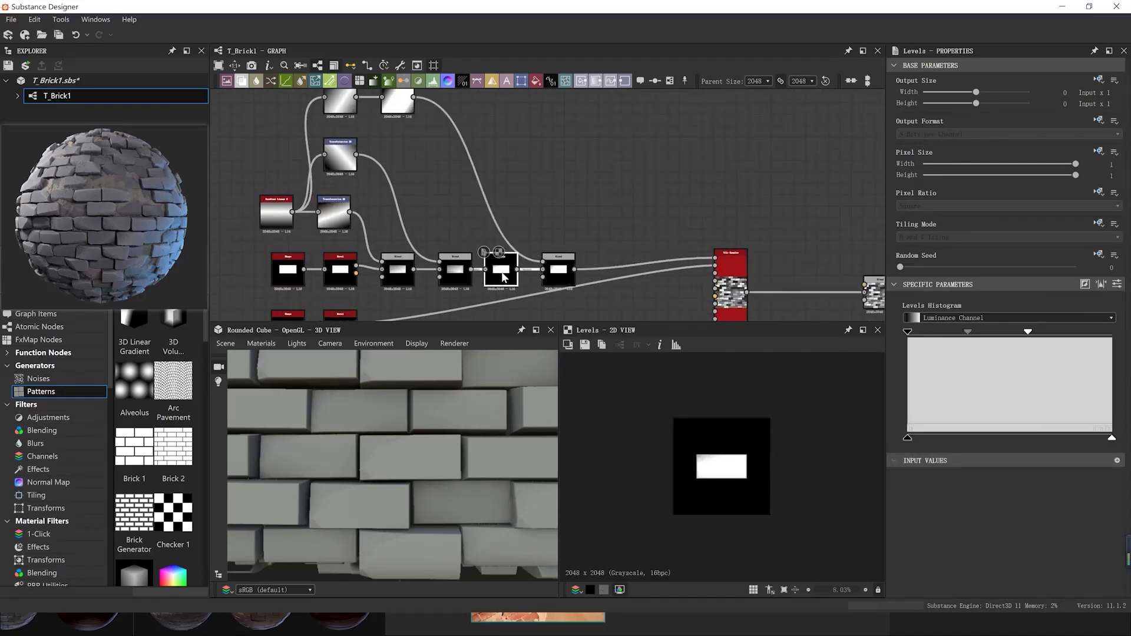
Add a Gradient Linear 1 node above the last Blend and attach a Transformation 2D to it
key(space)
text(g)
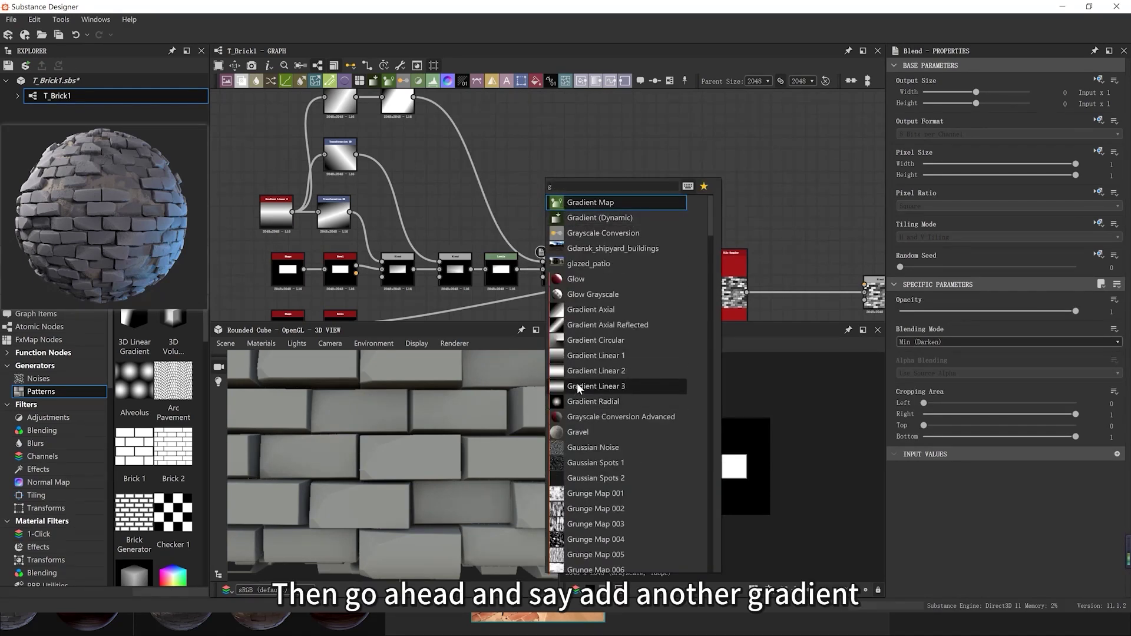
click(571, 356)
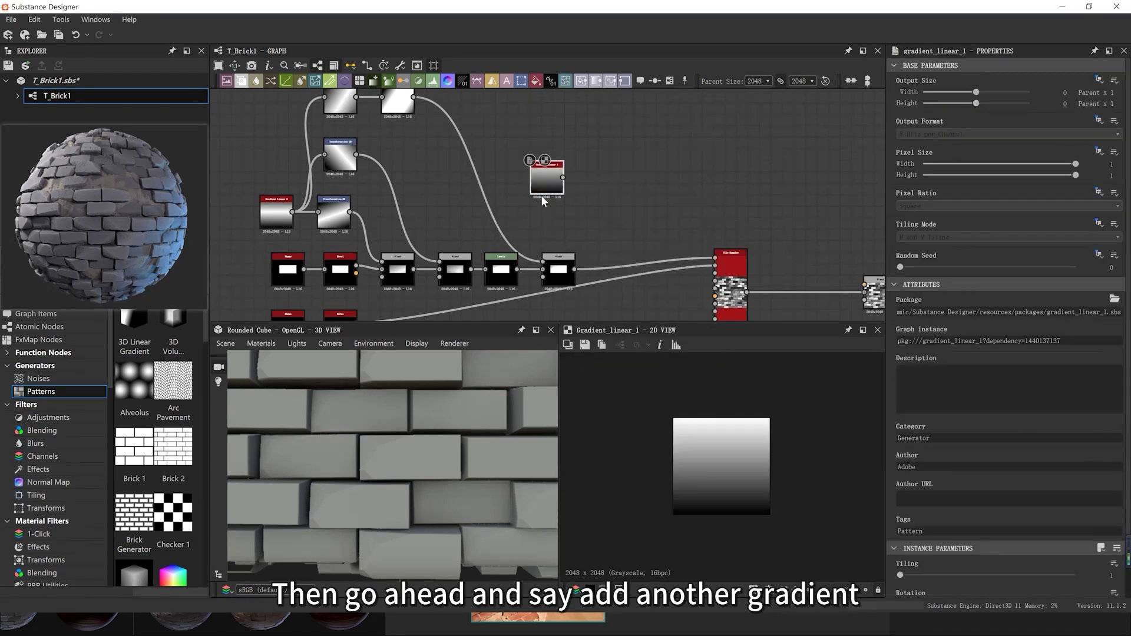
key(space)
text(t)
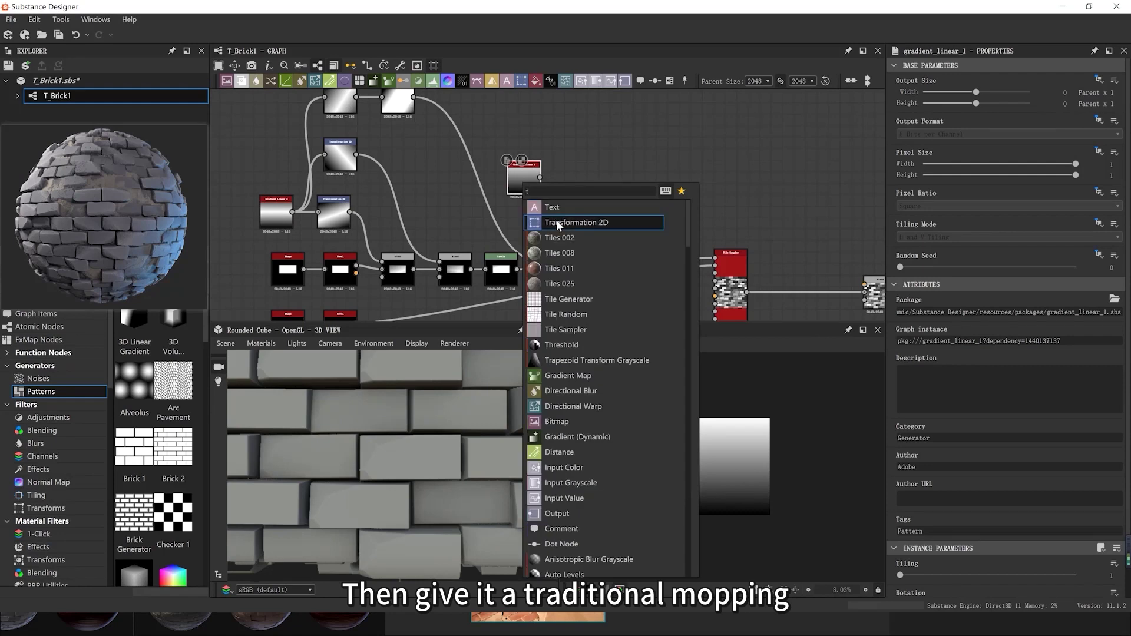
click(556, 221)
Append a Blend to the pattern chain, feed it the transformed Gradient Linear 1, and set its mode to Min (Darken)
key(space)
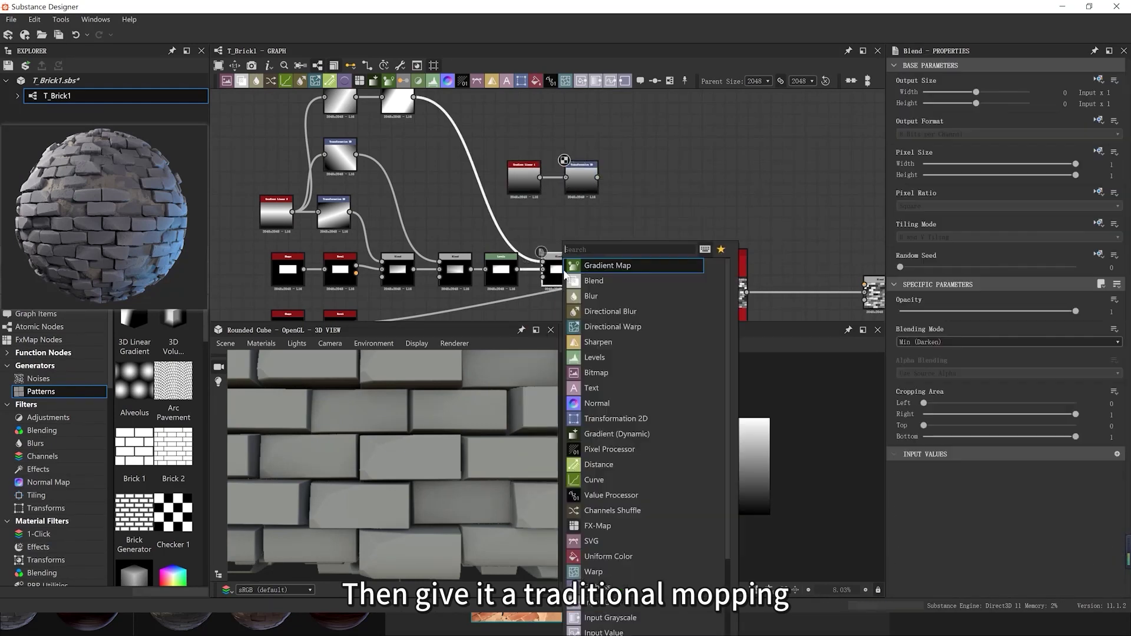
click(609, 273)
click(920, 341)
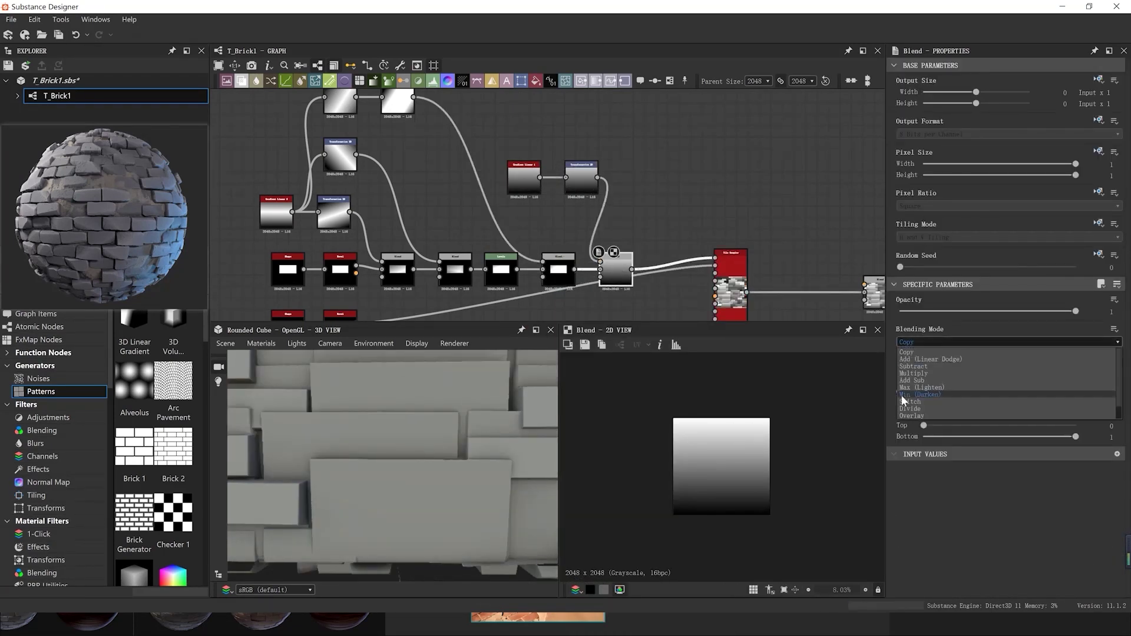
click(909, 393)
Rotate the Gradient Linear 1 branch's Transformation 2D and offset it to about X -0.09, Y 0.05
click(581, 177)
drag(773, 517, 787, 502)
drag(735, 484, 741, 490)
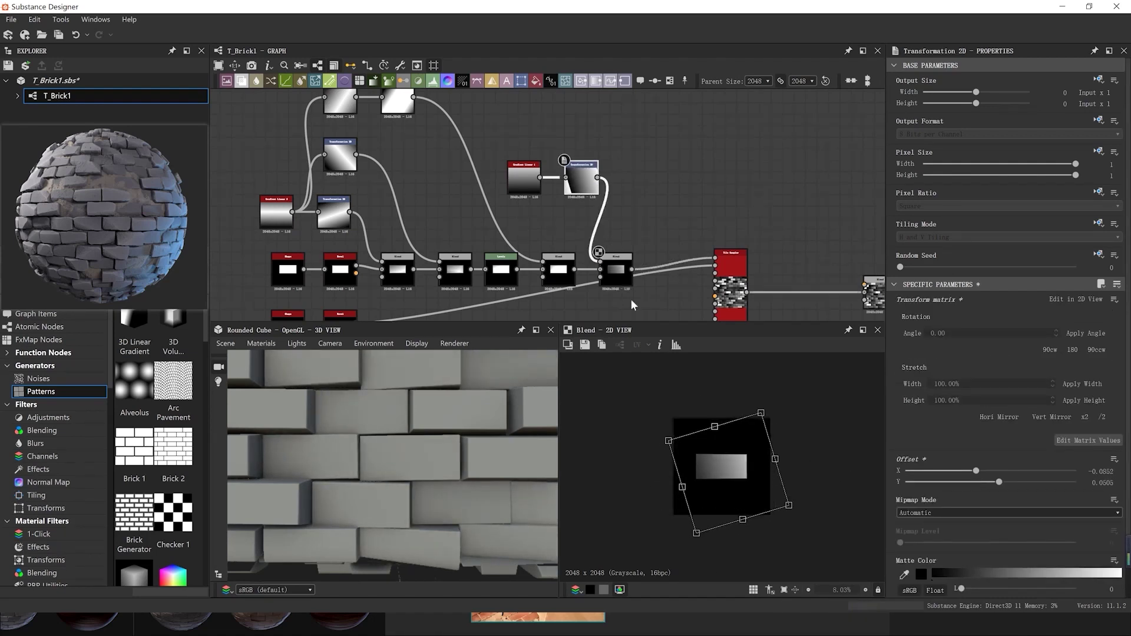
Insert a Levels node after the Gradient Linear 1 branch's Transformation 2D and lower its input white point
key(space)
click(575, 186)
key(space)
text(l)
key(Return)
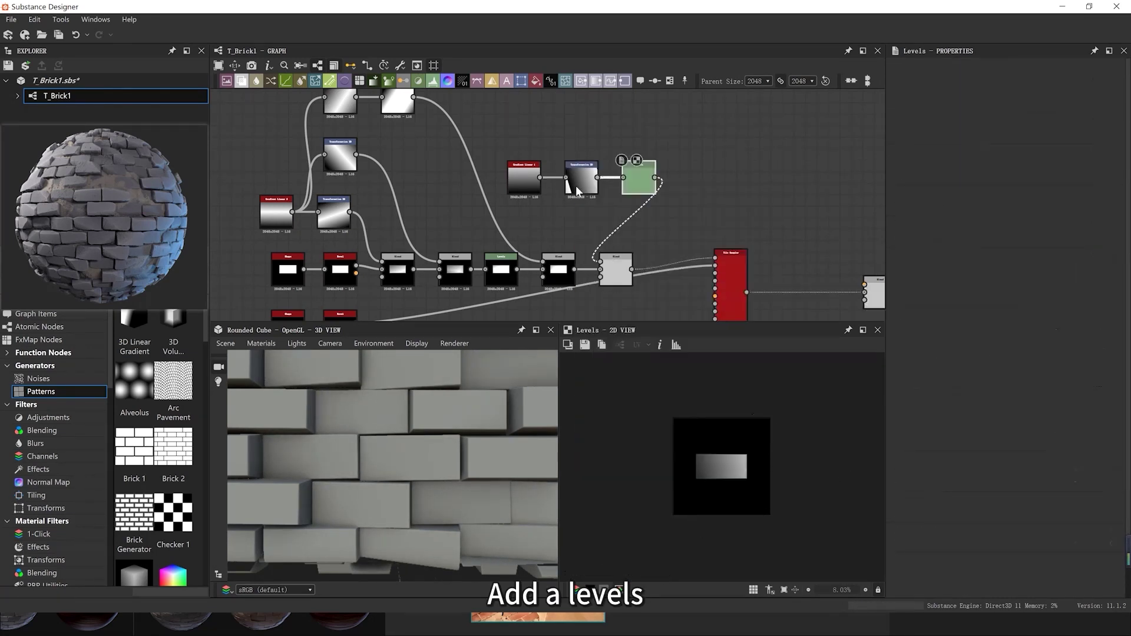
drag(1112, 332, 1027, 331)
scroll(474, 536, down, 3)
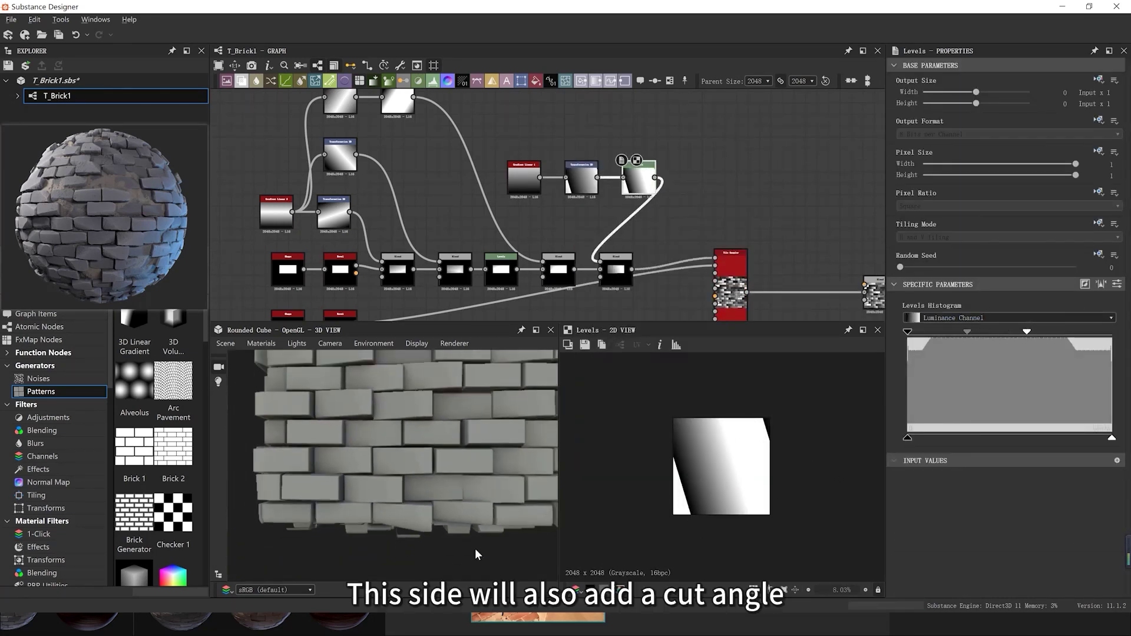
Tilt the Gradient Linear 1 branch's Transformation 2D the opposite way and offset it to about X -0.07, Y 0.09
click(592, 186)
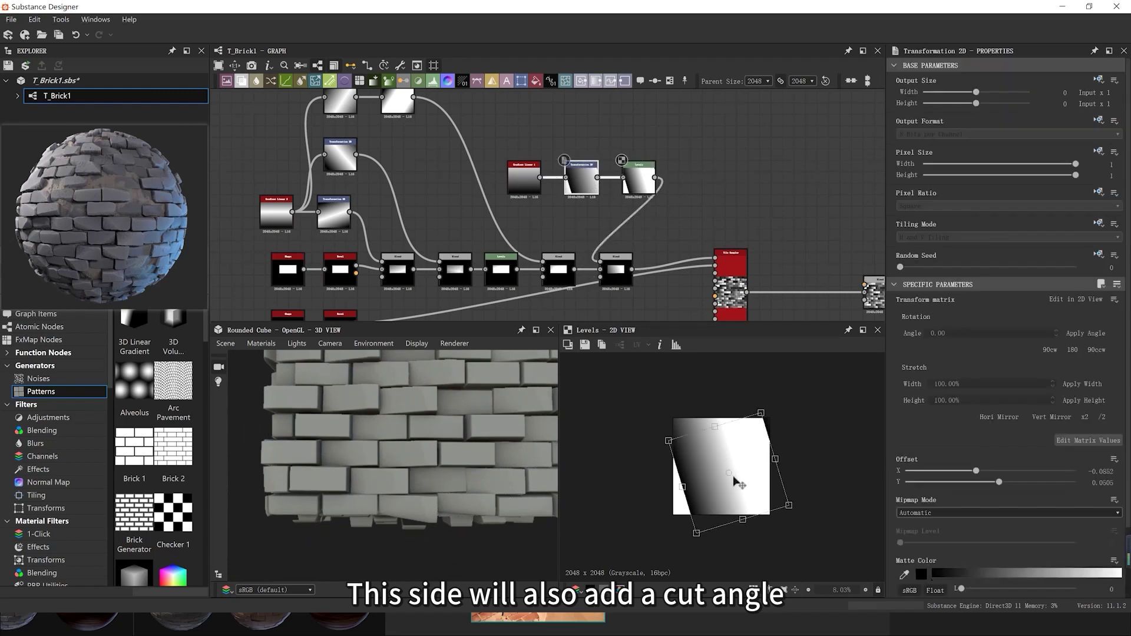
drag(737, 475, 731, 545)
drag(746, 500, 742, 502)
middle_drag(623, 229, 617, 244)
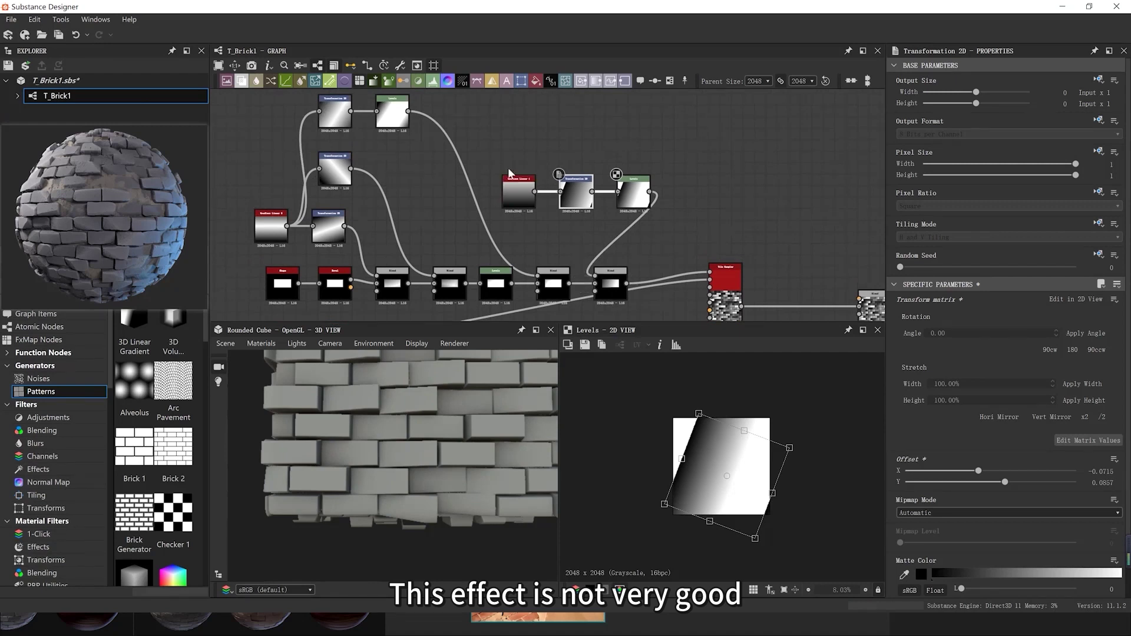
Delete the whole Gradient Linear 1 branch together with the last Blend it feeds
key(Delete)
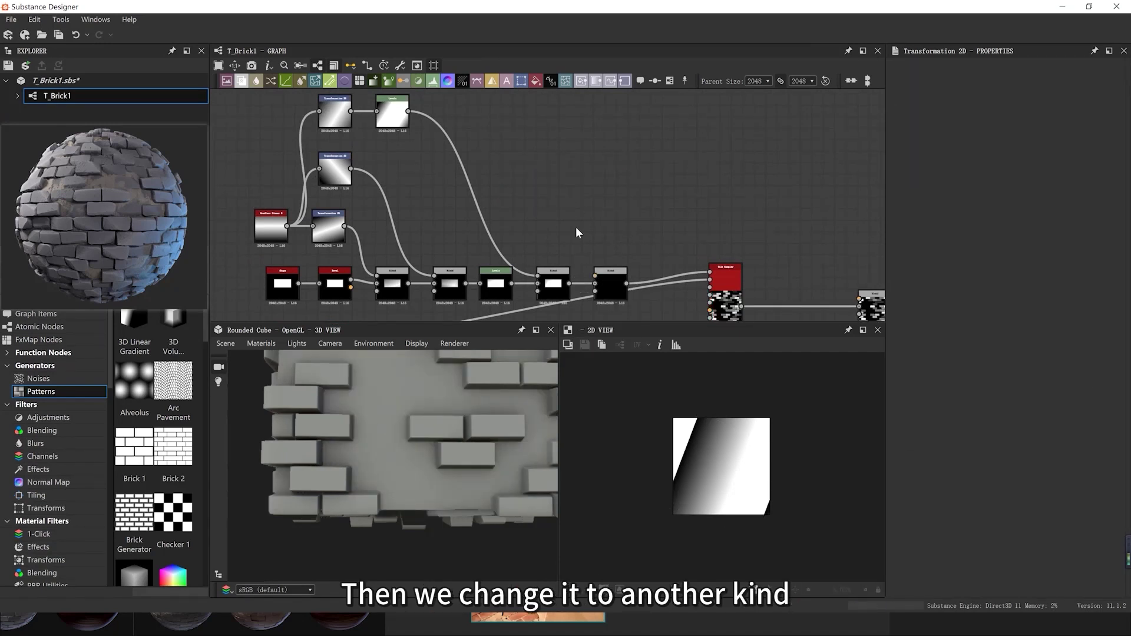
click(609, 286)
key(Delete)
click(559, 284)
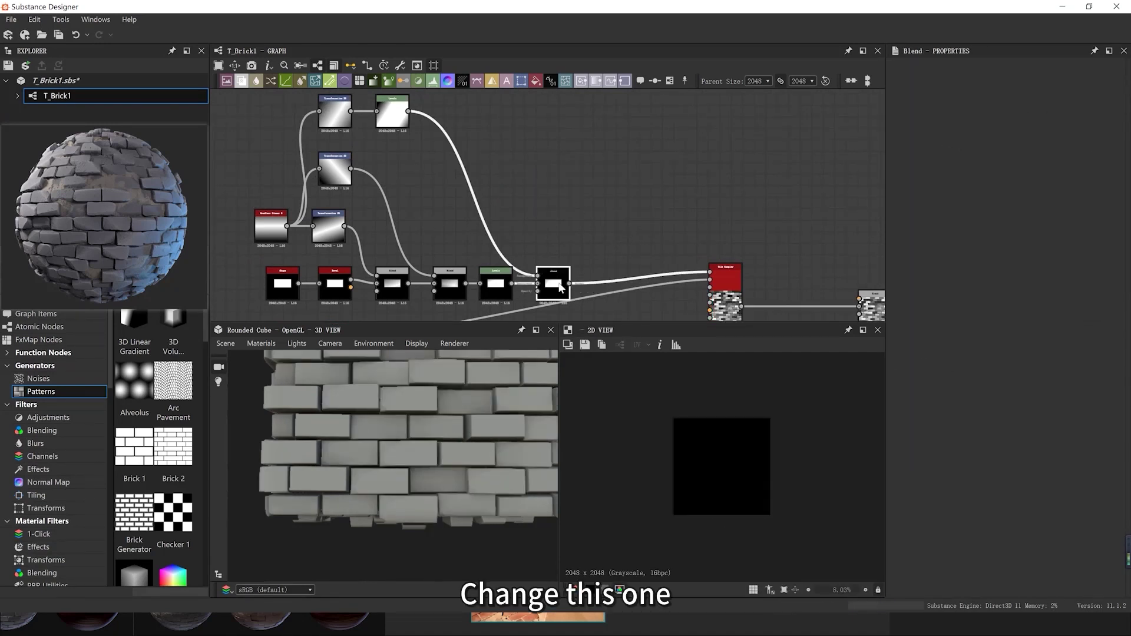
Add a Crystal 1 noise node above the last Blend and lower its Scale for a much larger pattern
key(space)
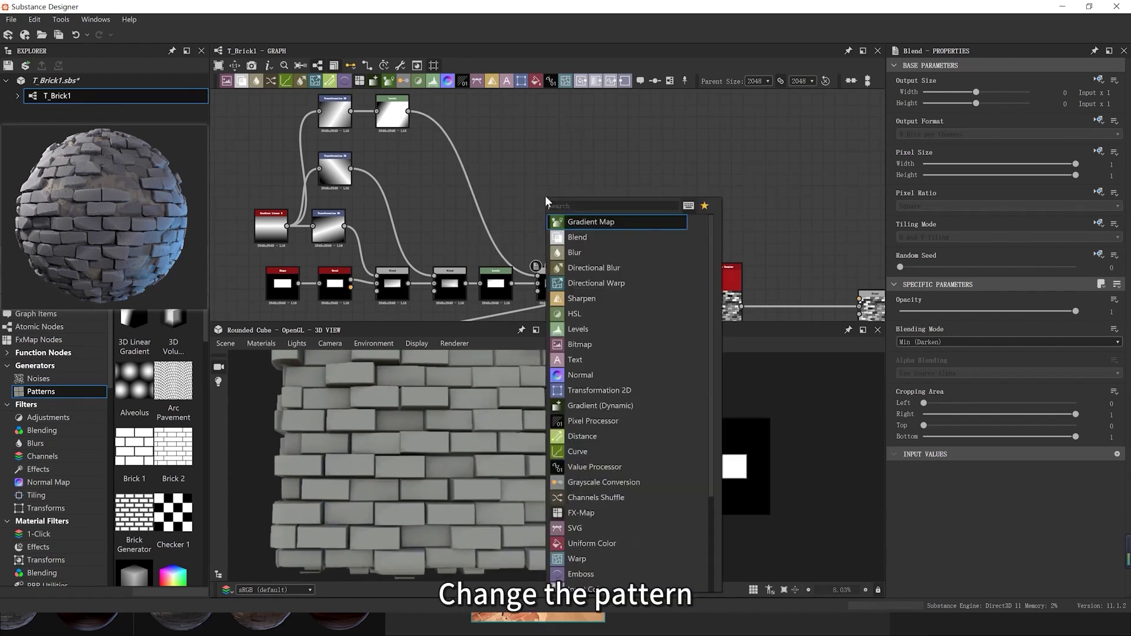
text(crystal)
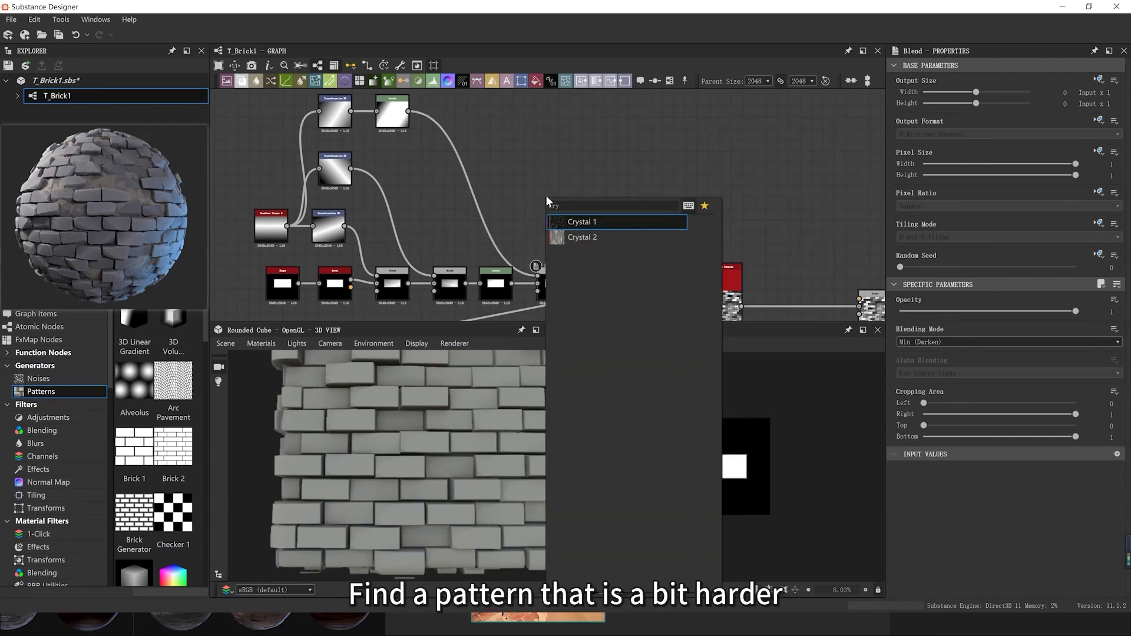
click(570, 221)
drag(537, 199, 538, 222)
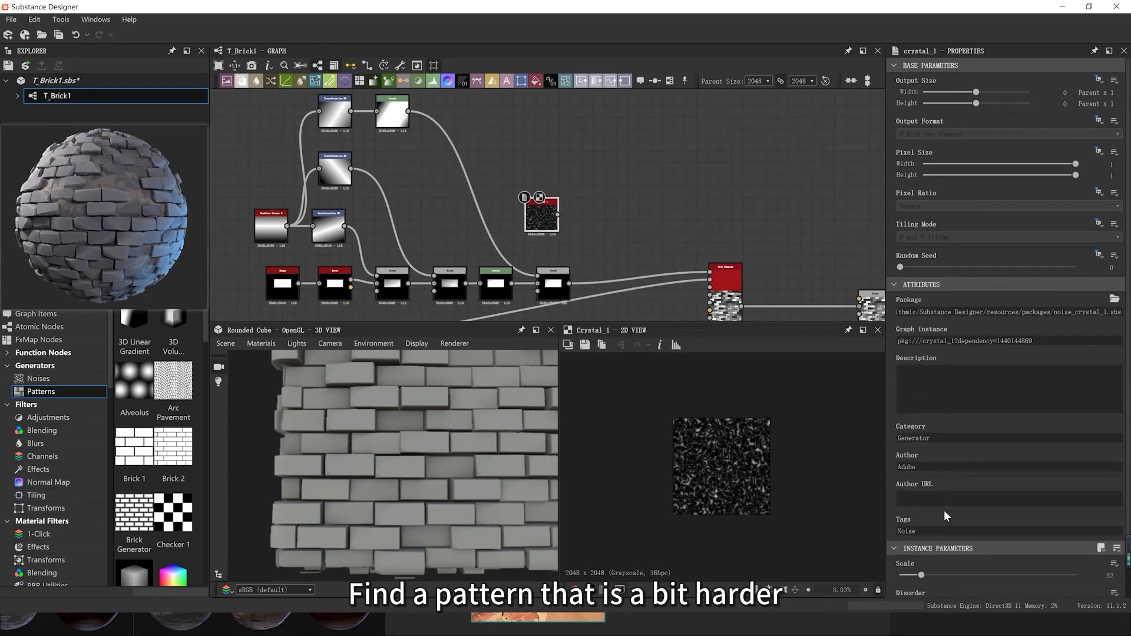
drag(911, 574, 901, 574)
Append a Blend to the pattern chain with Crystal 1 as its other input, in Min (Darken) mode
click(549, 284)
key(space)
click(570, 280)
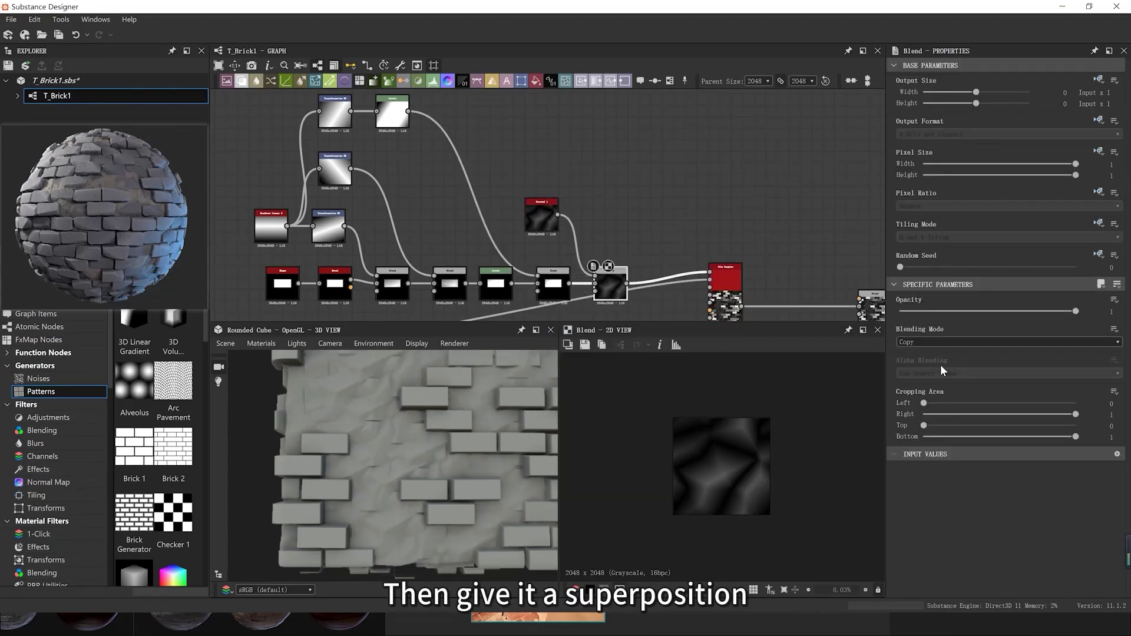
click(917, 341)
click(917, 394)
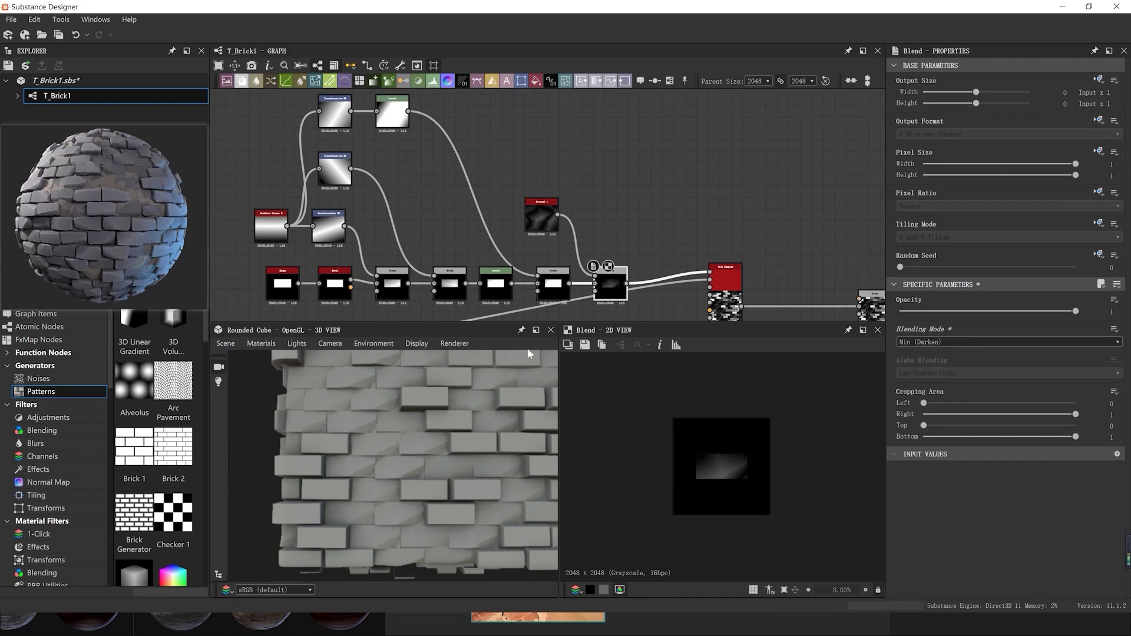
Insert a Transformation 2D after Crystal 1, enlarge the pattern, and offset it to about X -0.10, Y 0.08
drag(537, 213, 489, 197)
key(space)
click(545, 255)
drag(673, 418, 651, 396)
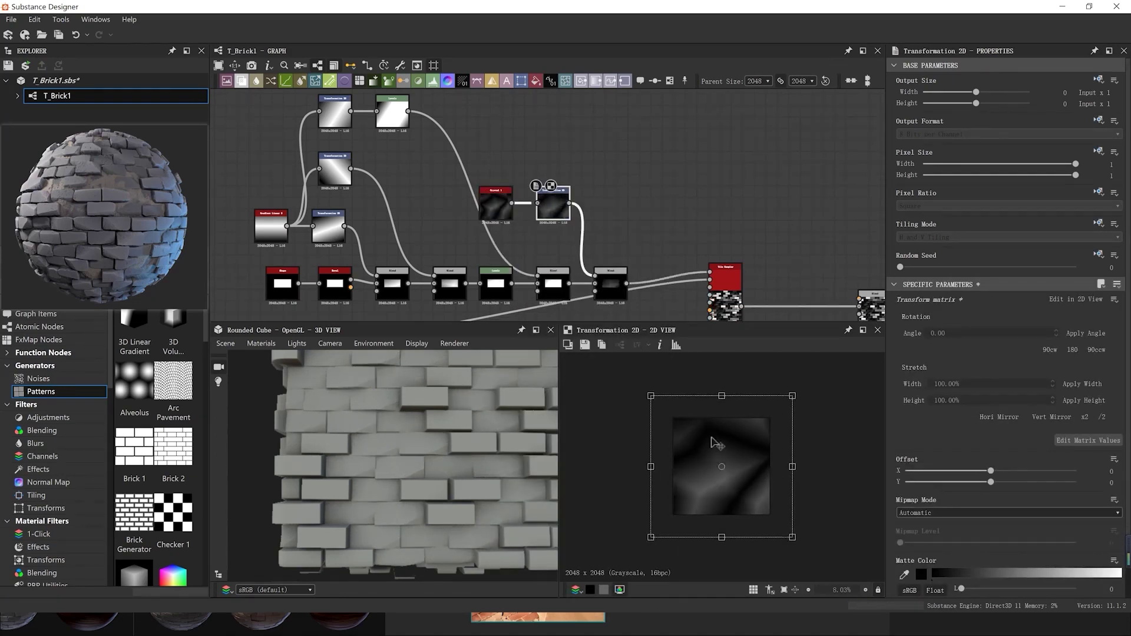
drag(716, 443, 730, 432)
Insert a Levels node after the crystal's Transformation 2D, lower its white point to the histogram's end, and inspect the bricks in 3D
key(space)
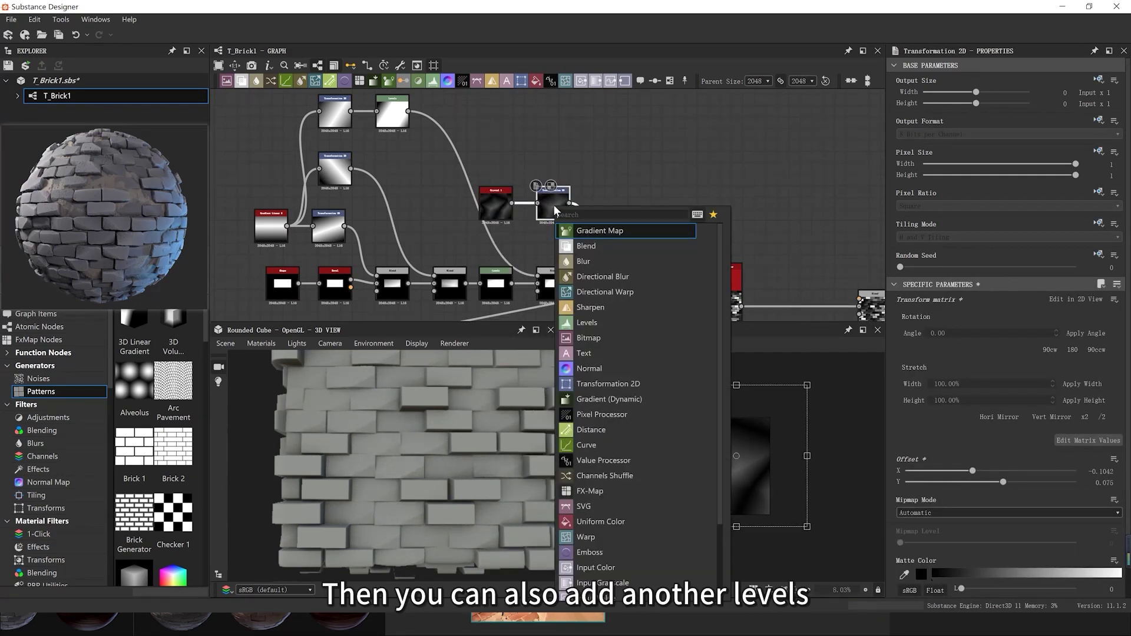
text(l)
key(Return)
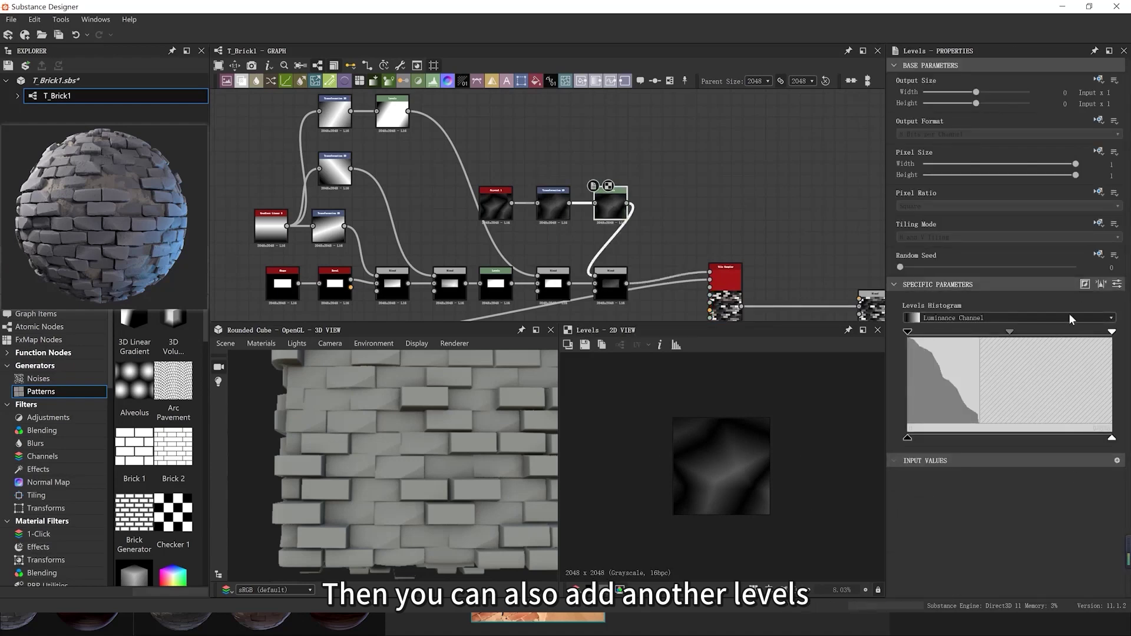
drag(1112, 332, 980, 332)
drag(548, 484, 510, 533)
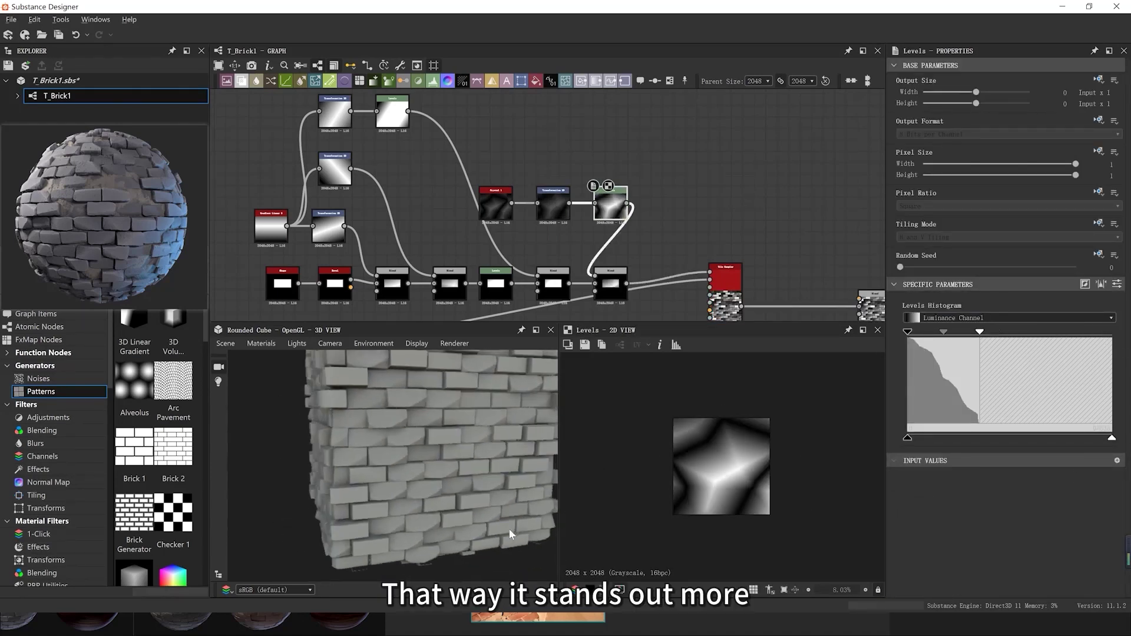
scroll(415, 363, up, 5)
Rotate the crystal's Transformation 2D and offset it to about X -0.13, Y 0.10, checking the brick cuts in 3D
click(553, 205)
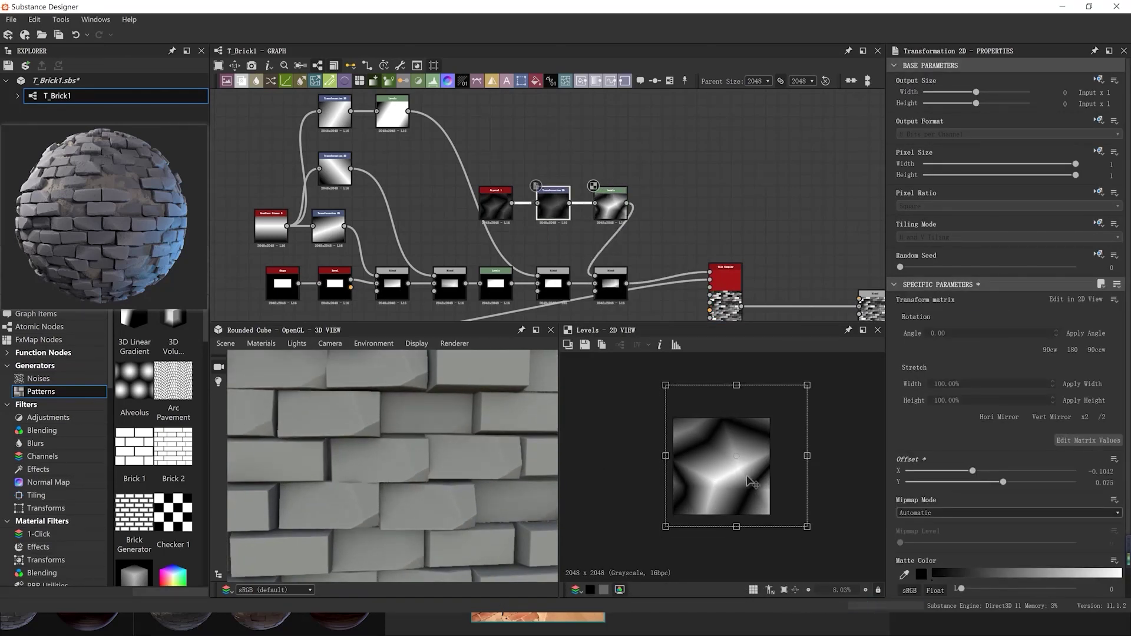
drag(751, 482, 761, 508)
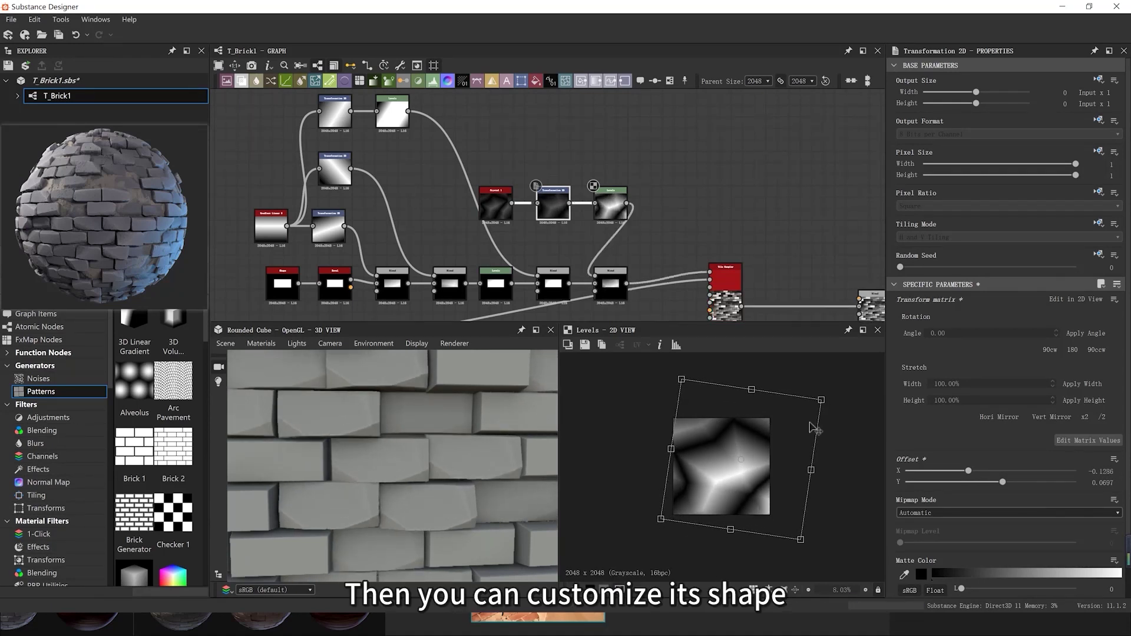
mouse_move(821, 400)
mouse_down()
mouse_move(832, 391)
mouse_move(819, 403)
mouse_up()
drag(758, 471, 754, 467)
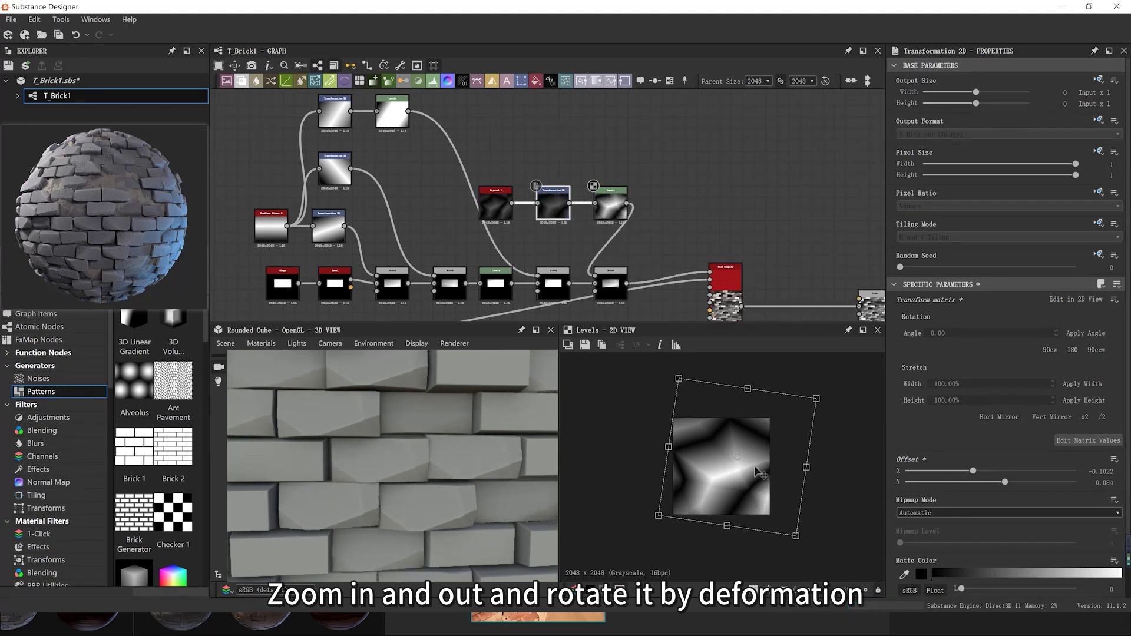
drag(790, 540, 803, 557)
drag(756, 510, 772, 512)
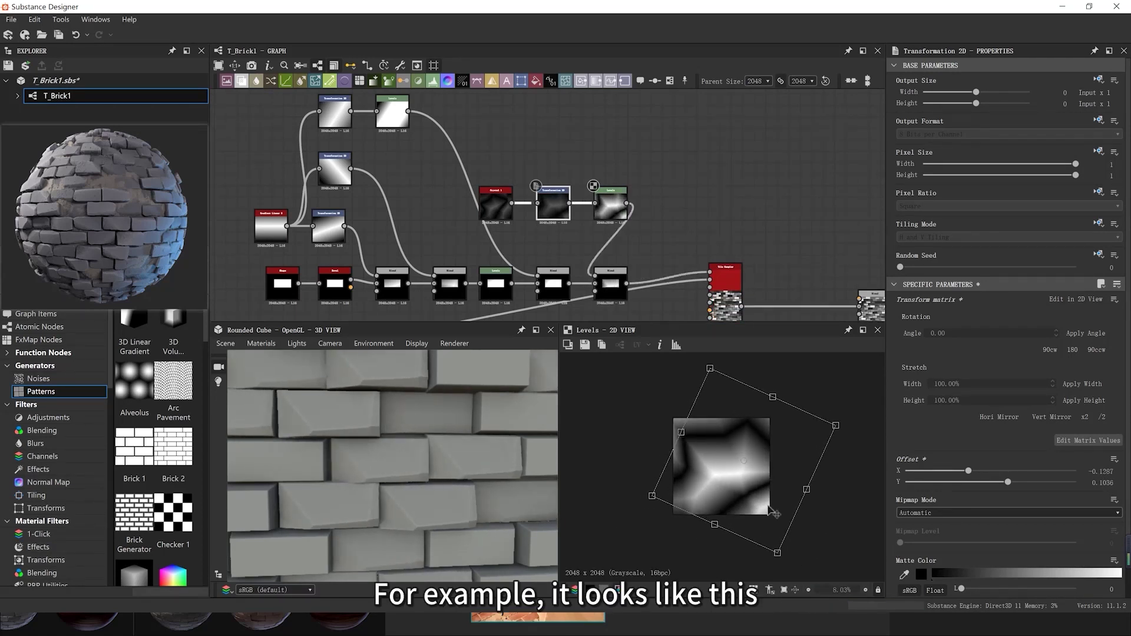
drag(495, 478, 439, 353)
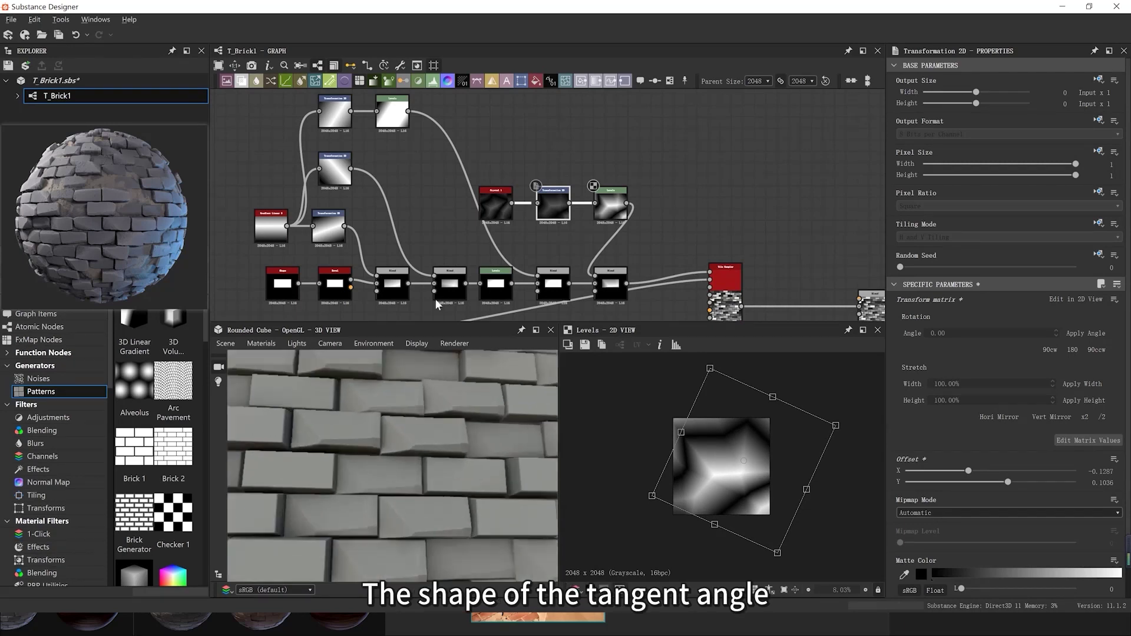
Try darkening the midtones in the crystal's Levels node, and undo the change
drag(427, 307, 556, 314)
scroll(499, 192, up, 1)
click(631, 206)
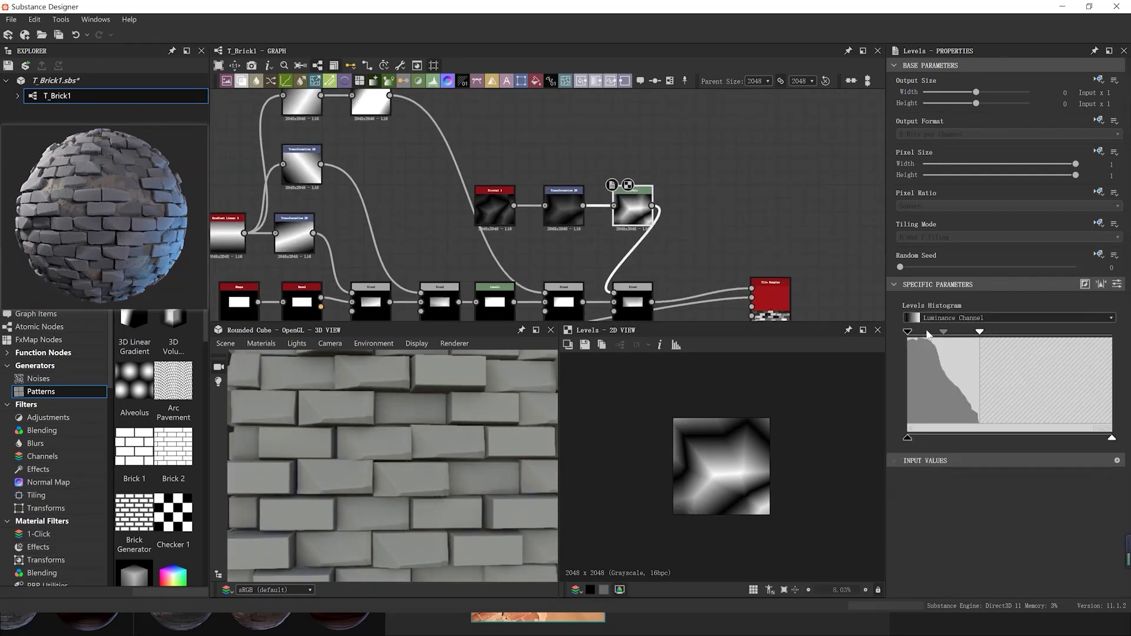
drag(944, 332, 947, 336)
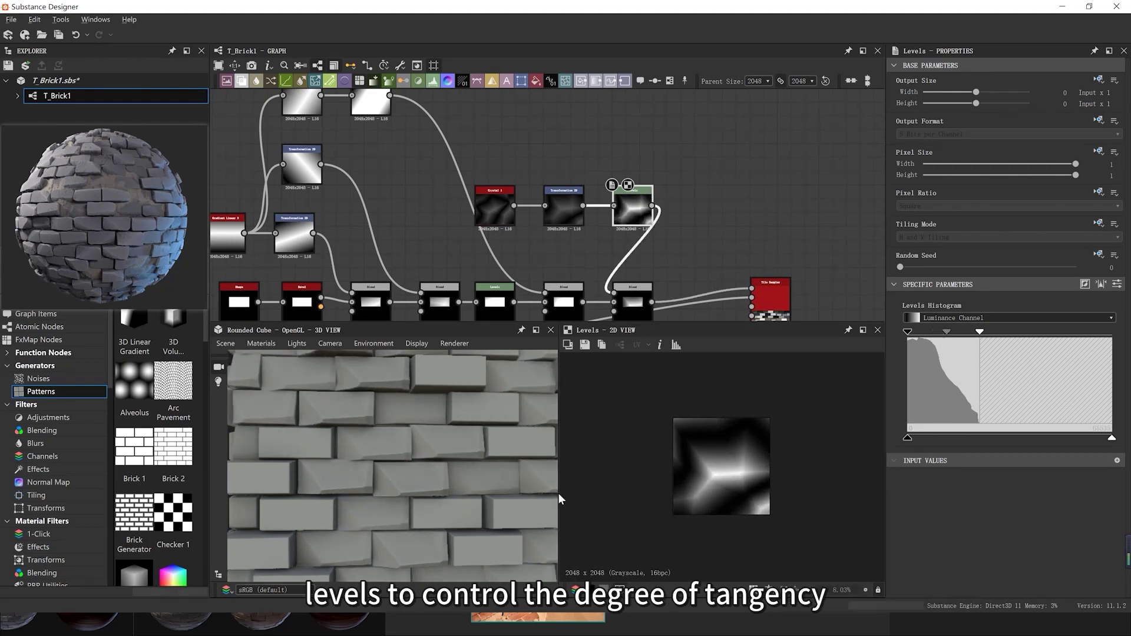
drag(558, 493, 465, 495)
key(ctrl+z)
Move the second pattern's two-node pair well below the first brick chain to make room
scroll(473, 511, down, 3)
scroll(471, 312, down, 3)
middle_drag(471, 312, 500, 253)
scroll(365, 284, up, 1)
middle_drag(366, 285, 373, 266)
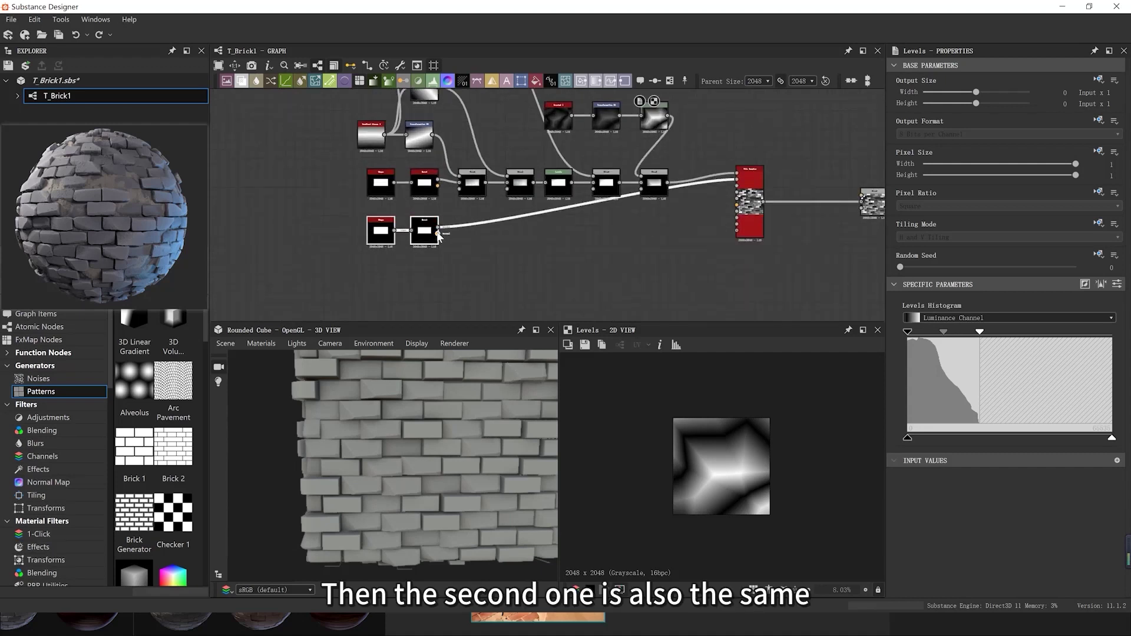
drag(430, 234, 419, 302)
scroll(412, 304, down, 2)
scroll(412, 303, up, 1)
scroll(442, 299, down, 1)
middle_drag(494, 250, 475, 284)
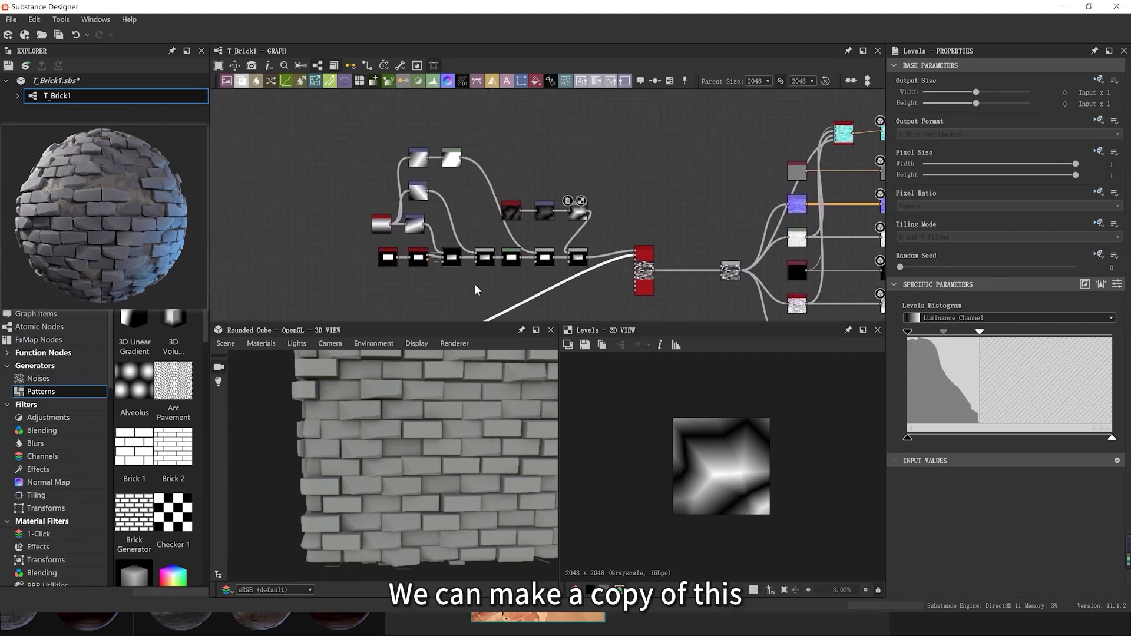
Duplicate the entire first brick chain, from its gradients and crystal nodes to the final Blend, and place the copy below it
drag(416, 194, 607, 272)
middle_drag(607, 272, 604, 155)
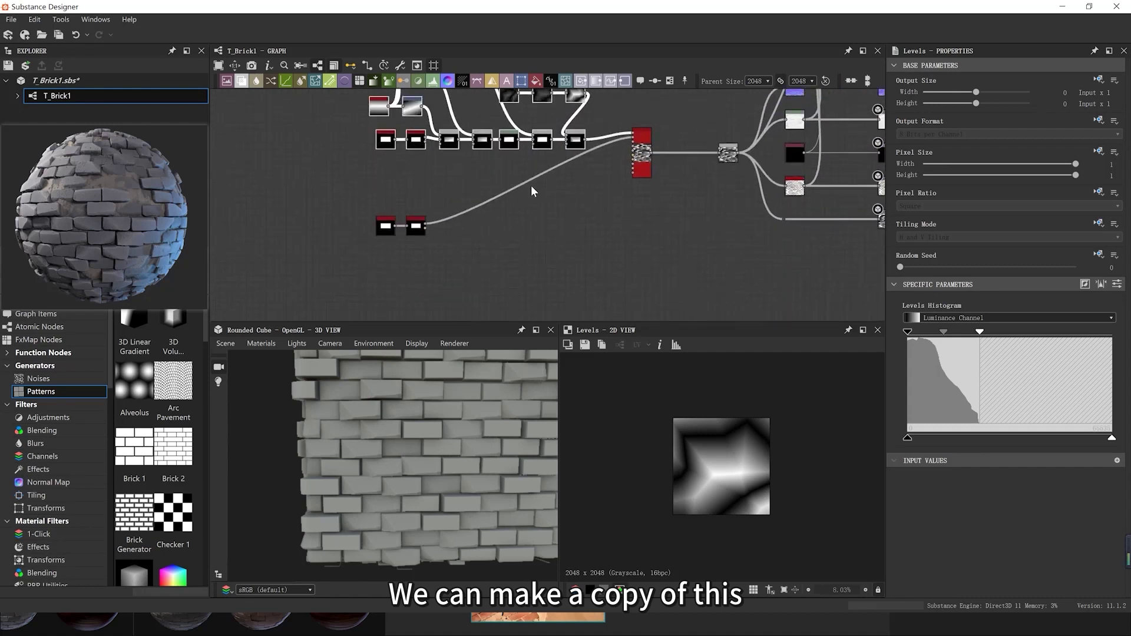
key(ctrl+c)
key(ctrl+v)
drag(364, 205, 370, 210)
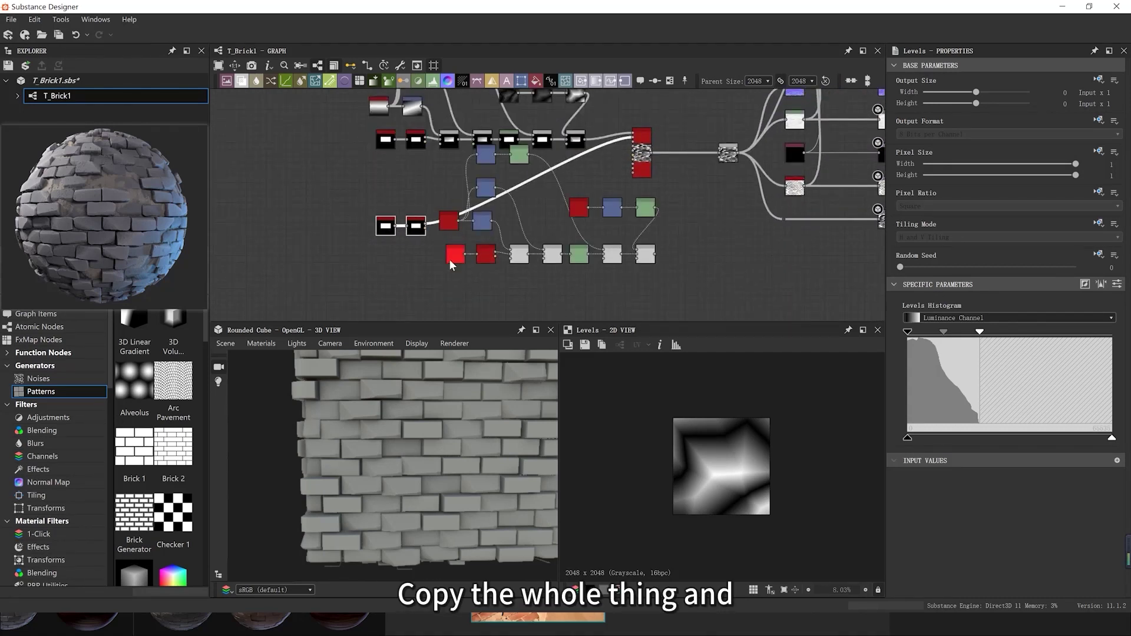
Replace the old second pattern pair with the copied chain, connecting its final Blend to the Tile Sampler's second pattern input
key(Delete)
drag(408, 171, 653, 295)
drag(520, 158, 430, 172)
click(563, 272)
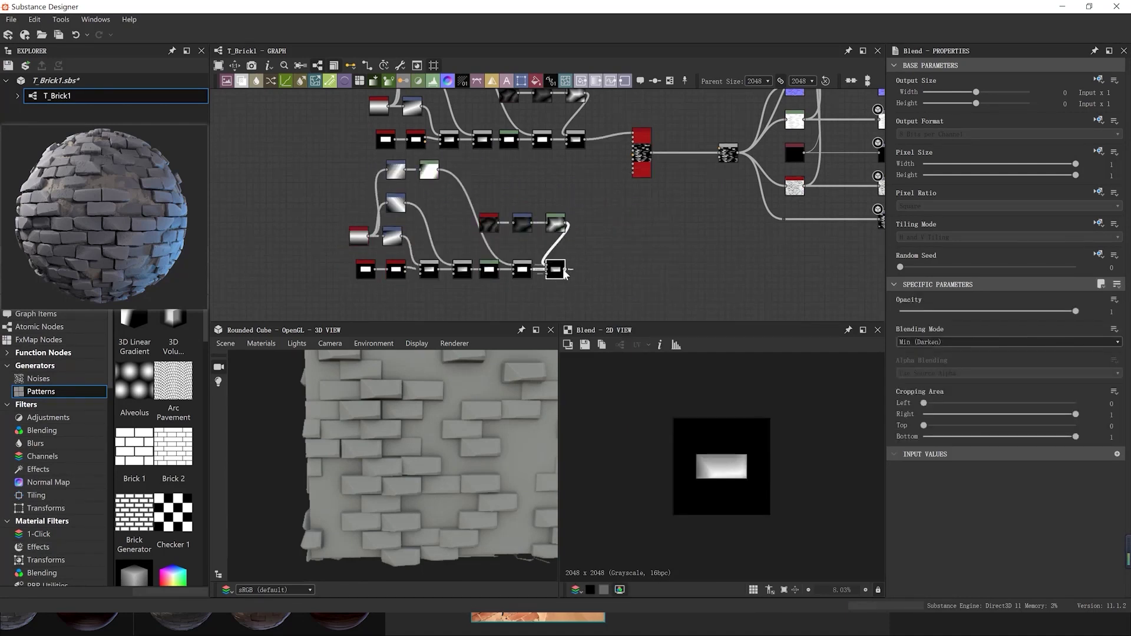
drag(571, 270, 634, 144)
In the copied chain, offset the crystal's Transformation 2D to about X -0.01, Y 0.05, and rotate the middle gradient's Transformation 2D
scroll(558, 271, up, 2)
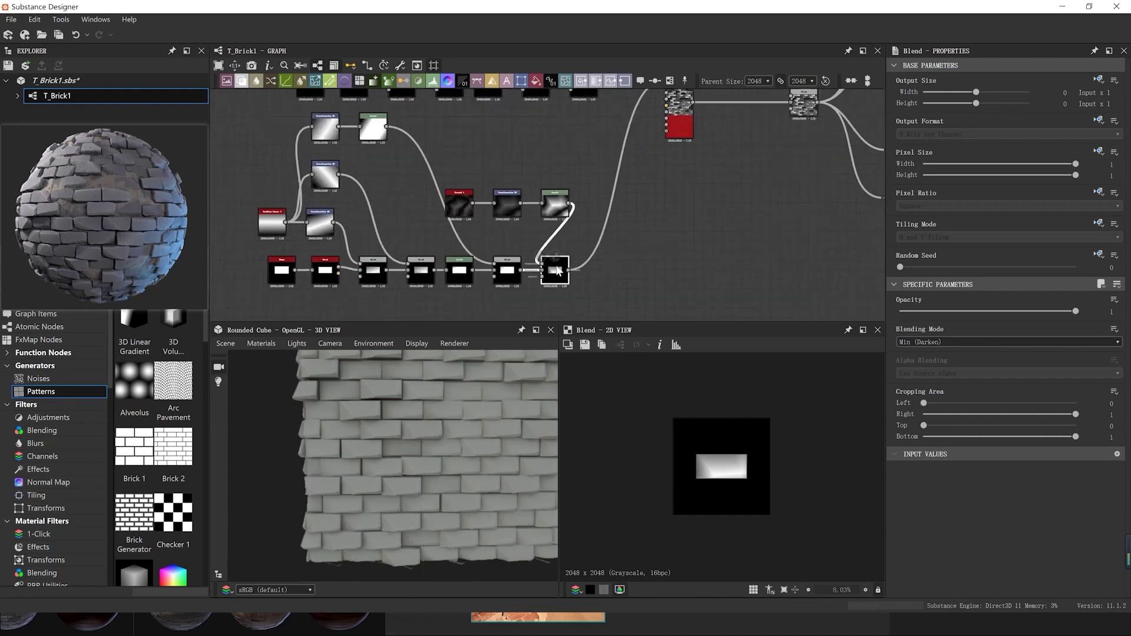
click(506, 205)
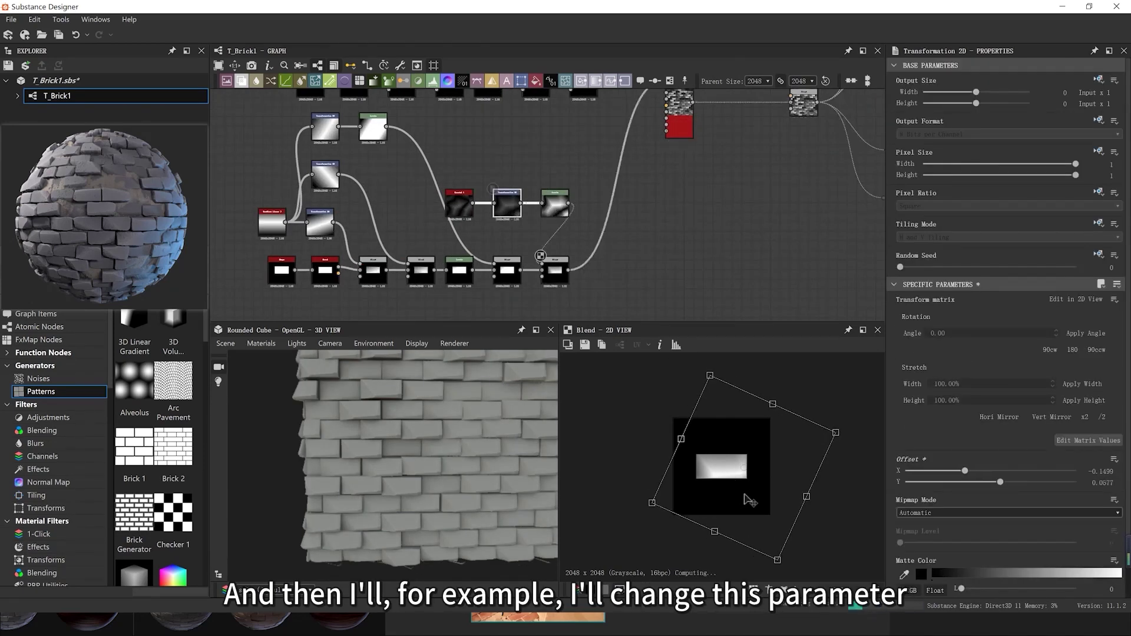
mouse_move(750, 501)
mouse_down()
mouse_move(733, 498)
mouse_move(748, 487)
mouse_up()
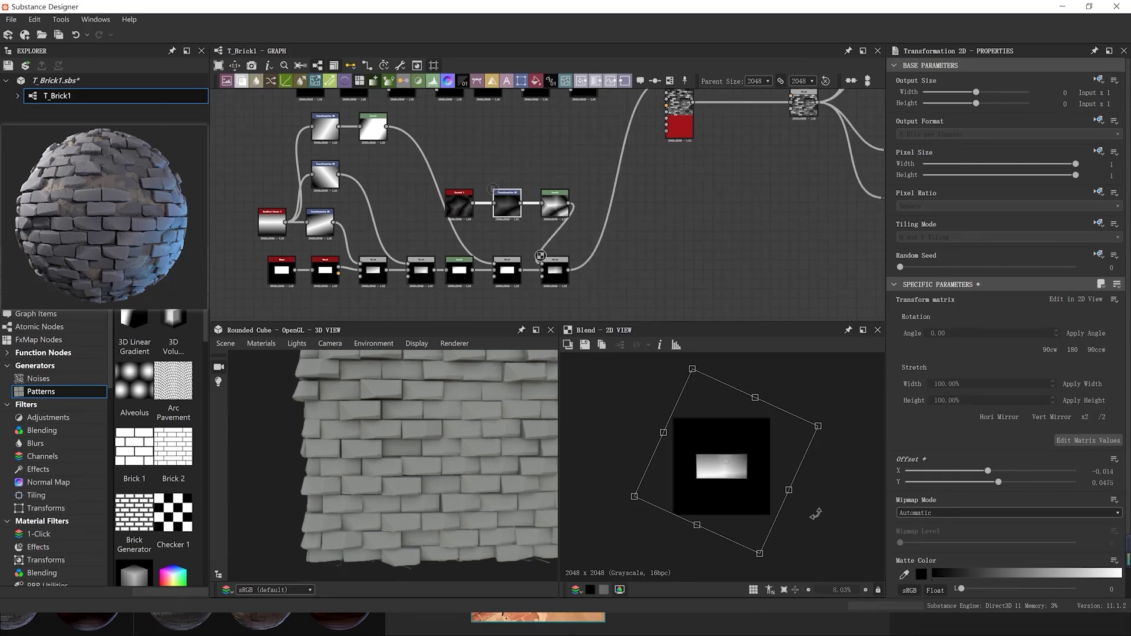
drag(817, 515, 797, 551)
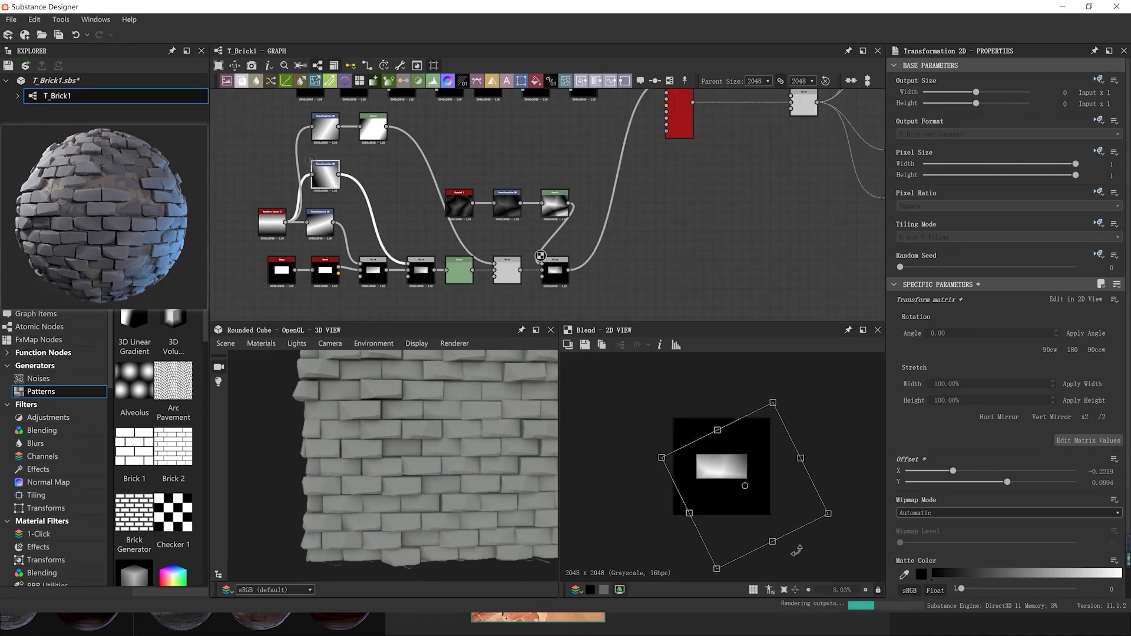
drag(773, 506, 811, 524)
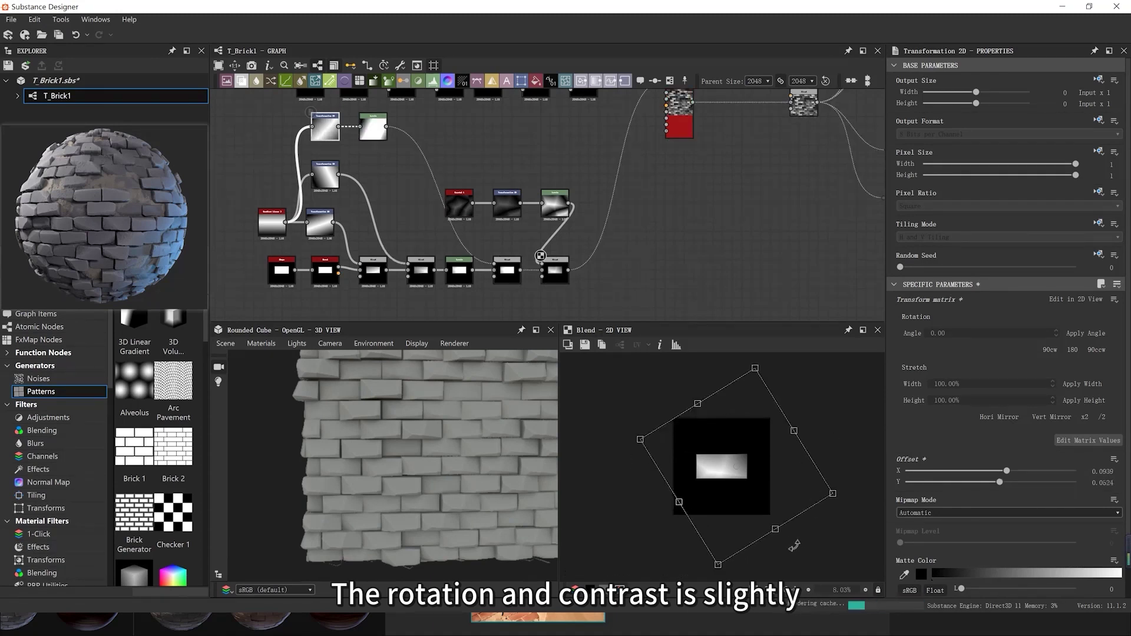
Offset the copied chain's upper gradient Transformation 2D to about X 0.05, Y 0.18, checking the bricks in 3D
mouse_move(748, 491)
mouse_down()
mouse_move(739, 485)
mouse_move(788, 511)
mouse_move(773, 490)
mouse_move(784, 506)
mouse_up()
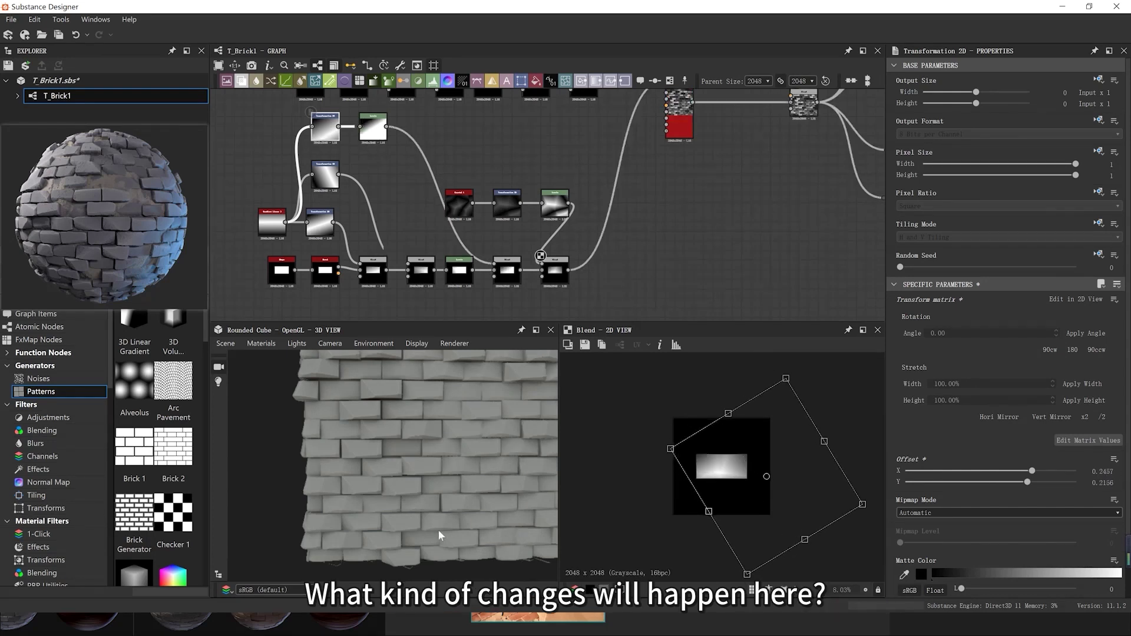
scroll(429, 444, up, 4)
middle_drag(433, 468, 402, 437)
drag(765, 525, 741, 532)
drag(482, 446, 464, 420)
Paste a third copy of the brick chain and place it below the second one
scroll(556, 202, down, 5)
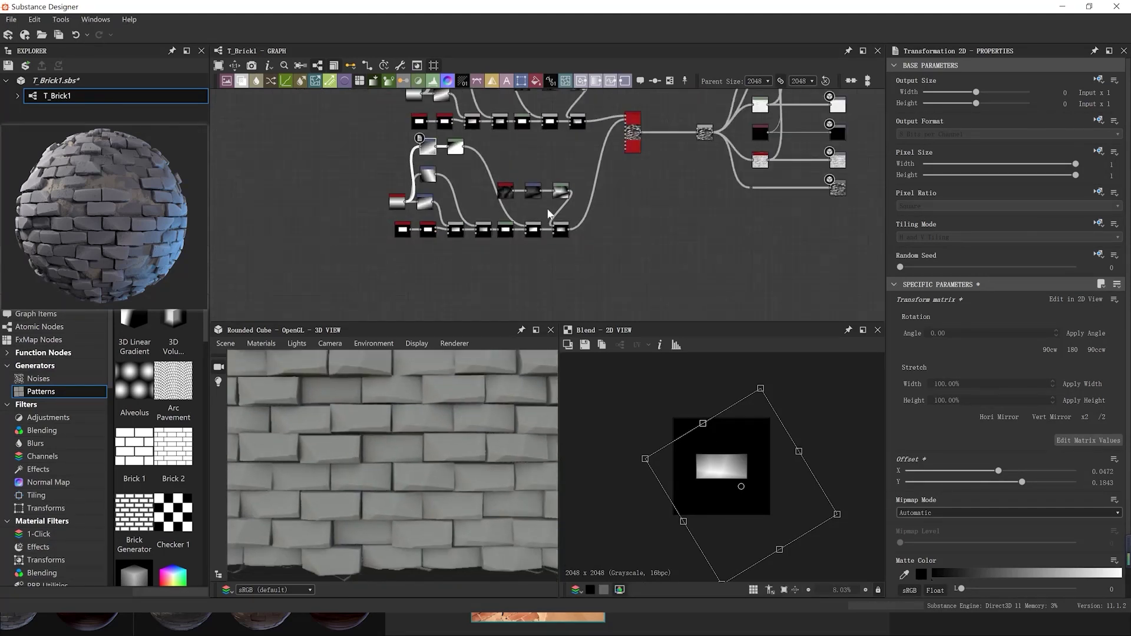
scroll(540, 223, down, 2)
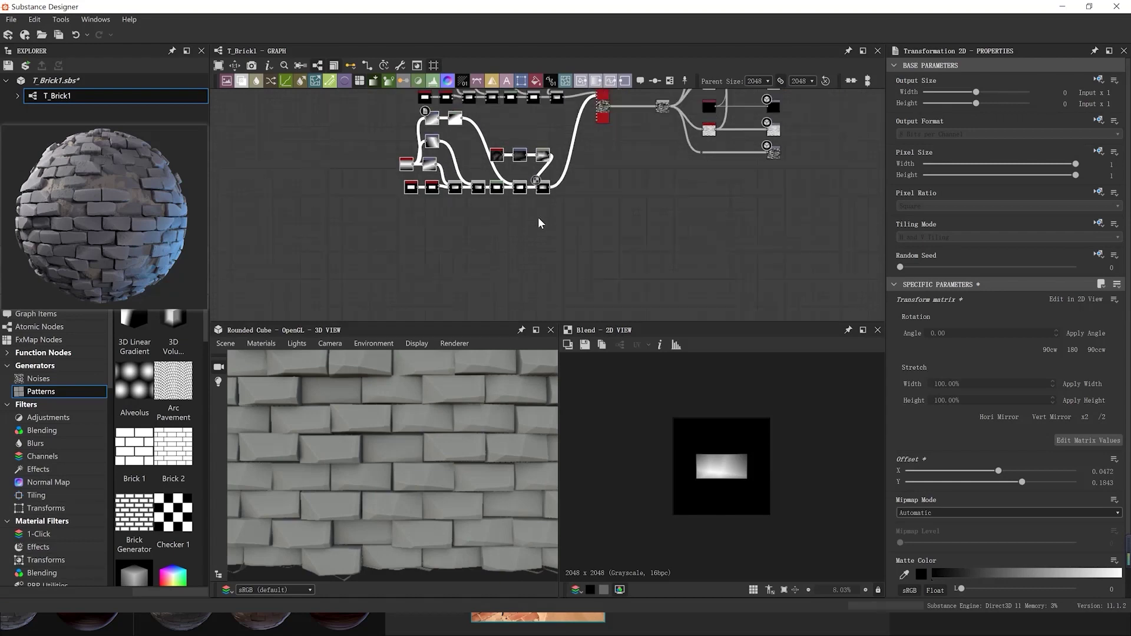
key(ctrl+v)
drag(485, 239, 418, 279)
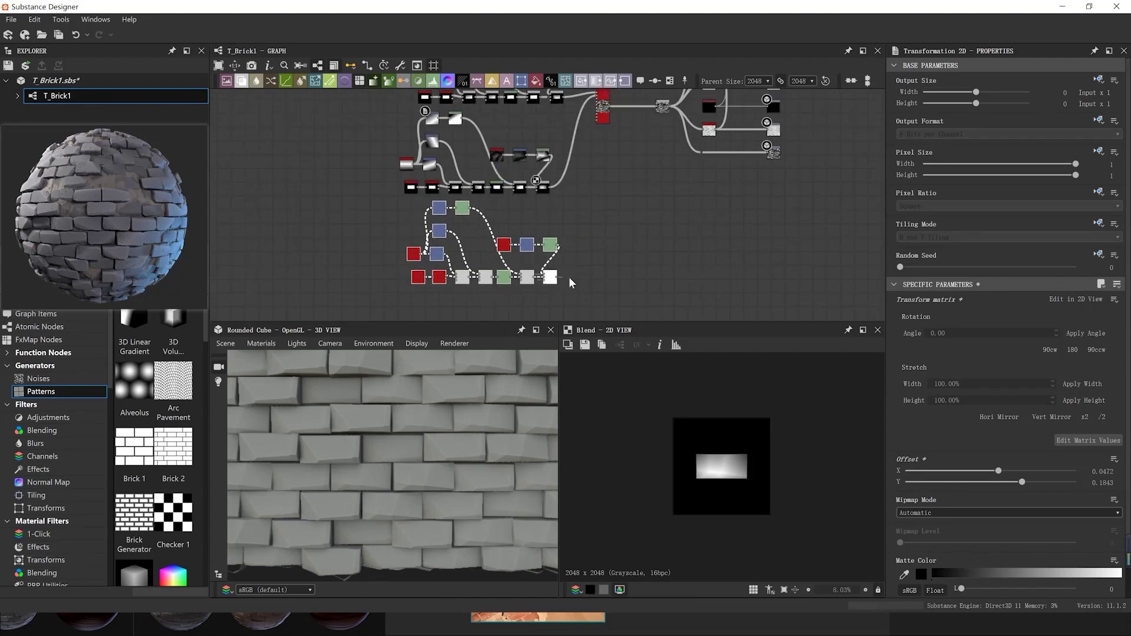
click(555, 276)
Set the Tile Sampler's Pattern Input Number to 3
scroll(581, 235, down, 1)
scroll(582, 212, up, 2)
middle_drag(582, 212, 528, 268)
click(550, 147)
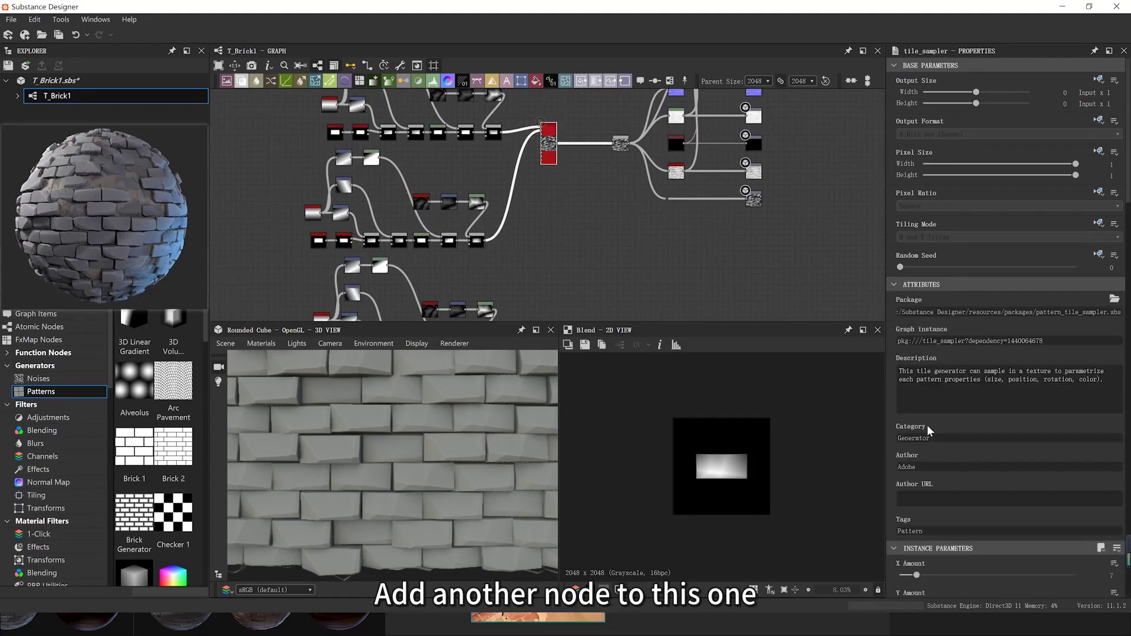
scroll(982, 535, down, 3)
scroll(941, 519, down, 3)
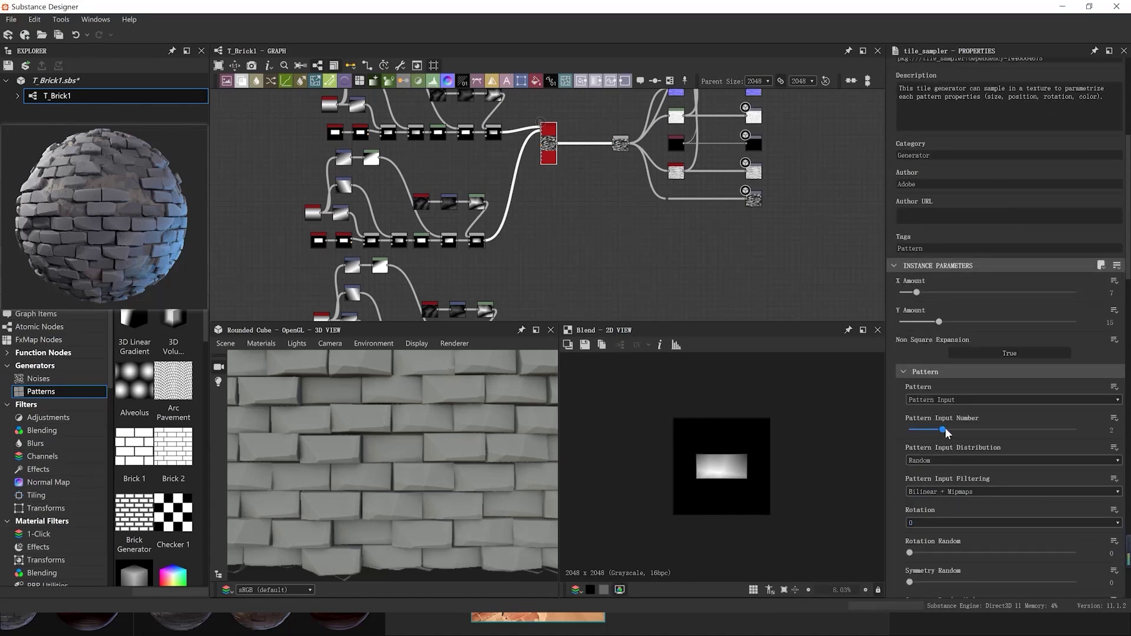
drag(945, 430, 976, 429)
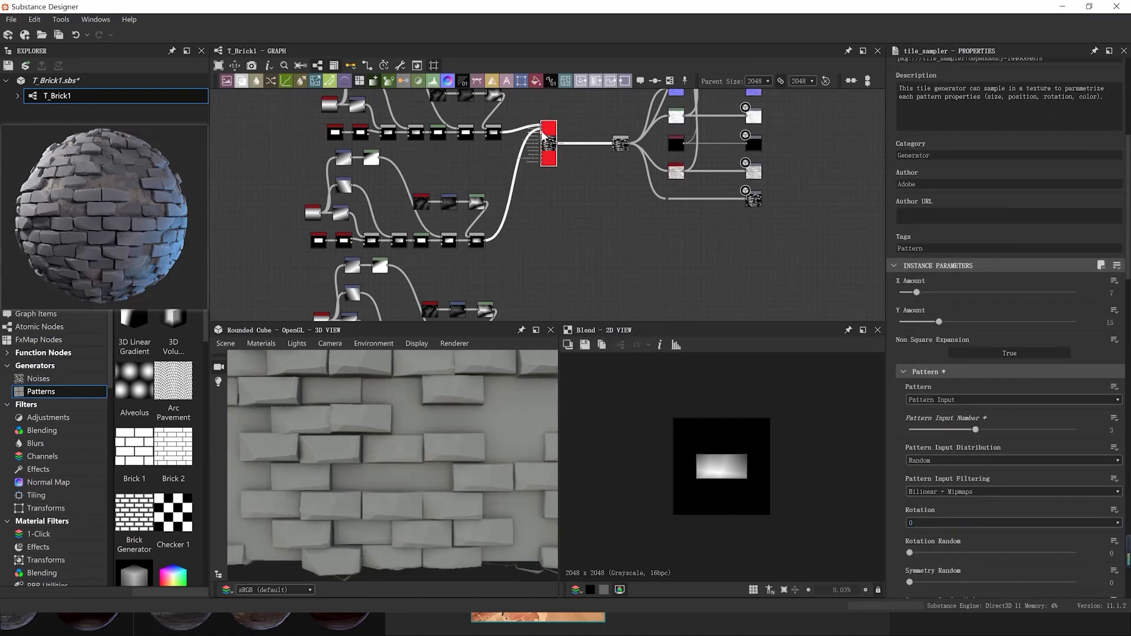
Connect the third chain's final Blend to the Tile Sampler's third pattern input
click(513, 297)
middle_drag(512, 296, 504, 196)
scroll(504, 273, up, 5)
click(457, 278)
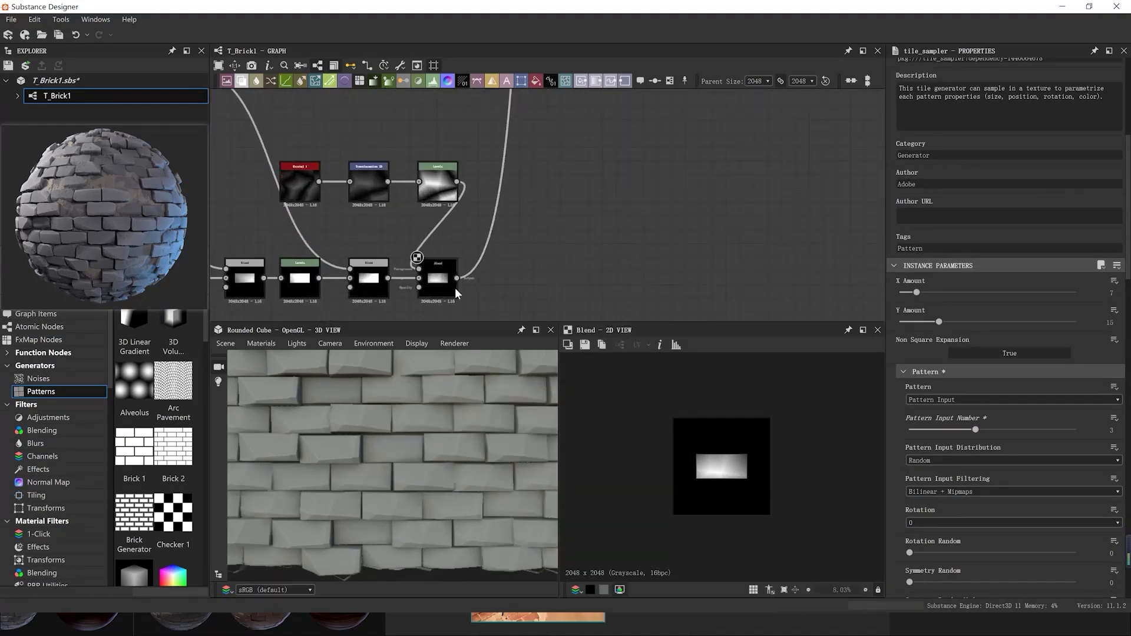
Try a Scale of 1 on the third chain's Crystal 1 node
middle_drag(455, 288, 526, 284)
click(372, 180)
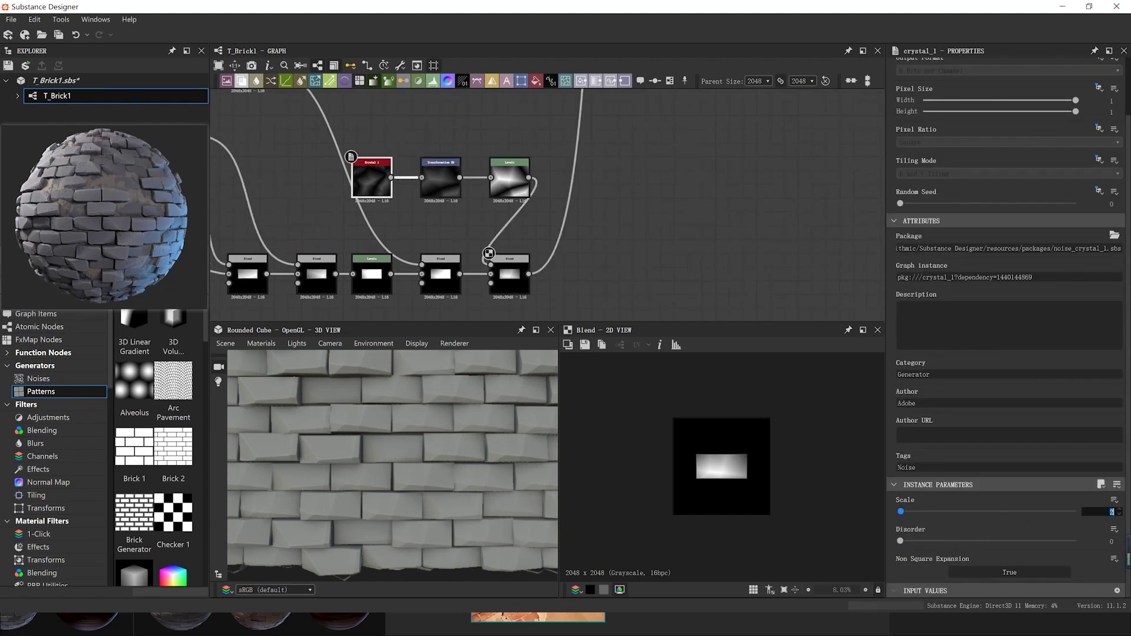
text(1)
key(Return)
double_click(1111, 512)
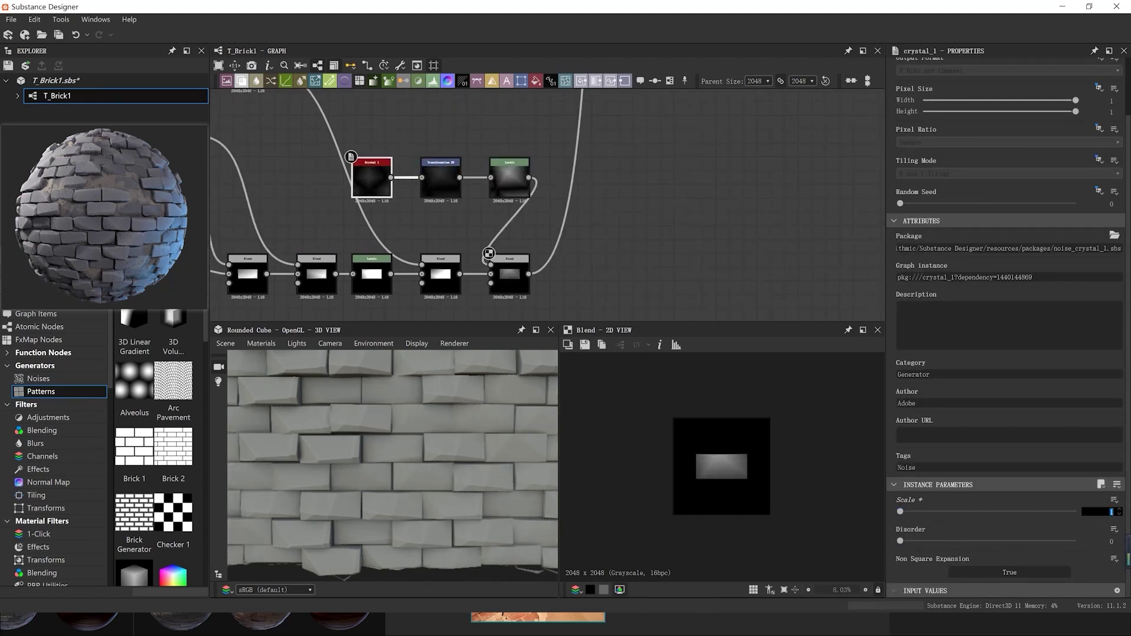
Rotate the third chain's crystal Transformation 2D and offset it to about X 0.01, Y 0.16, checking the bricks in 3D
click(436, 187)
drag(764, 472, 748, 450)
drag(810, 478, 833, 469)
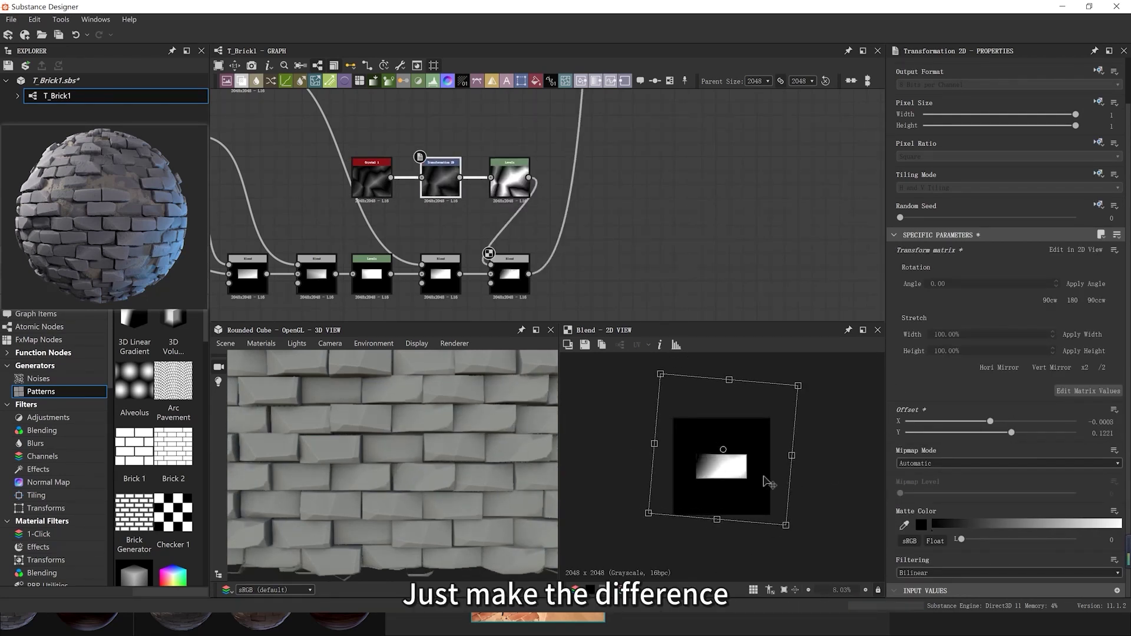
drag(766, 481, 810, 498)
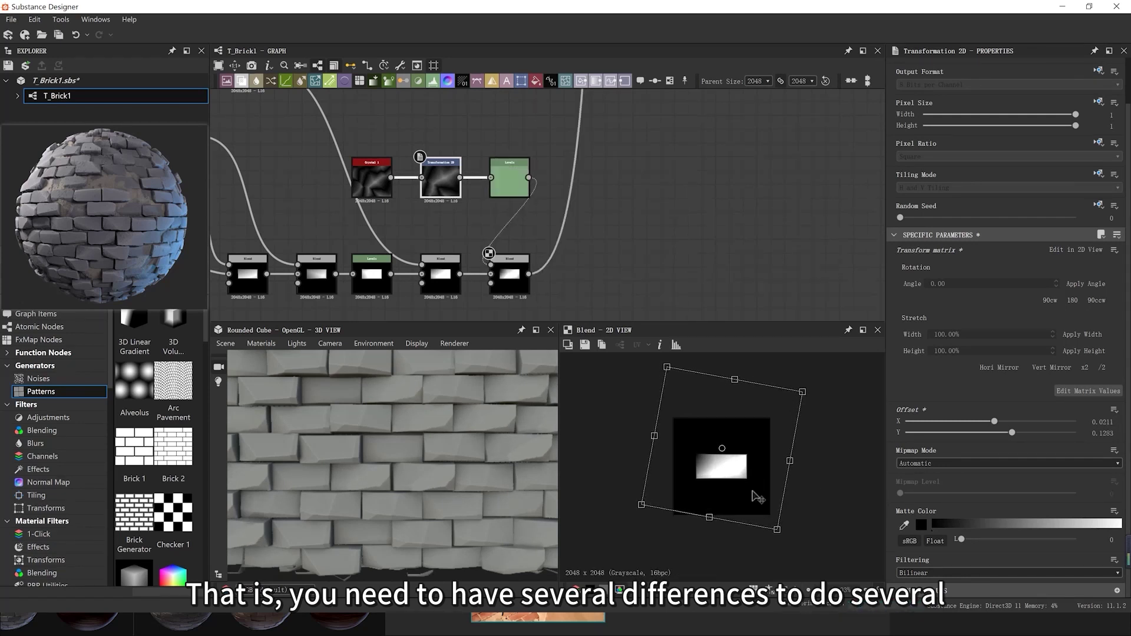
drag(793, 519, 820, 526)
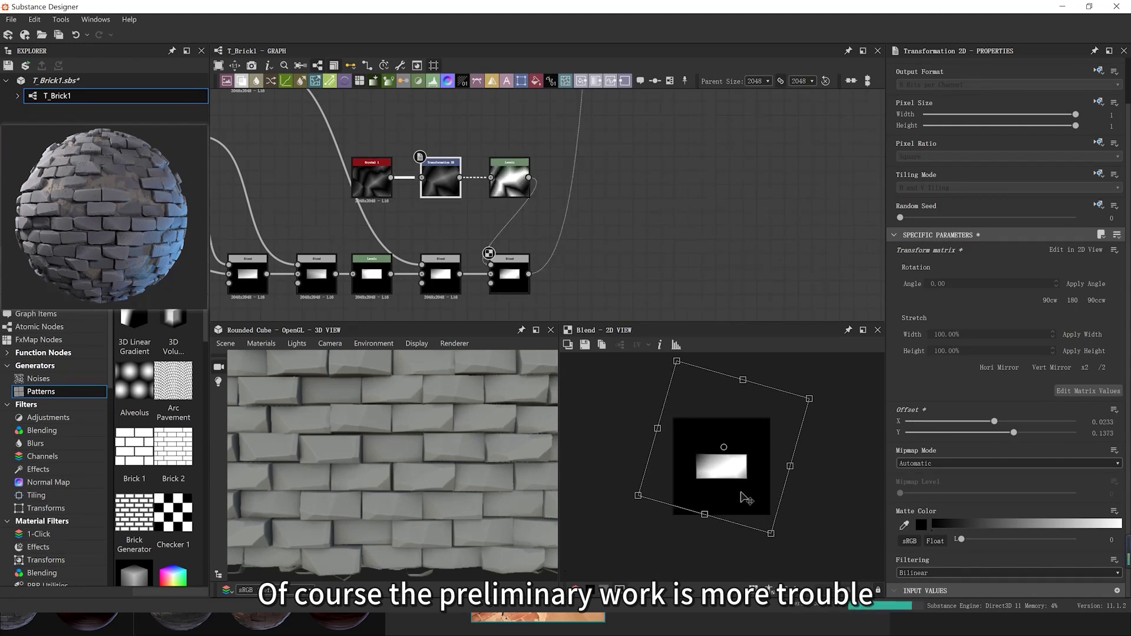
drag(743, 491, 744, 490)
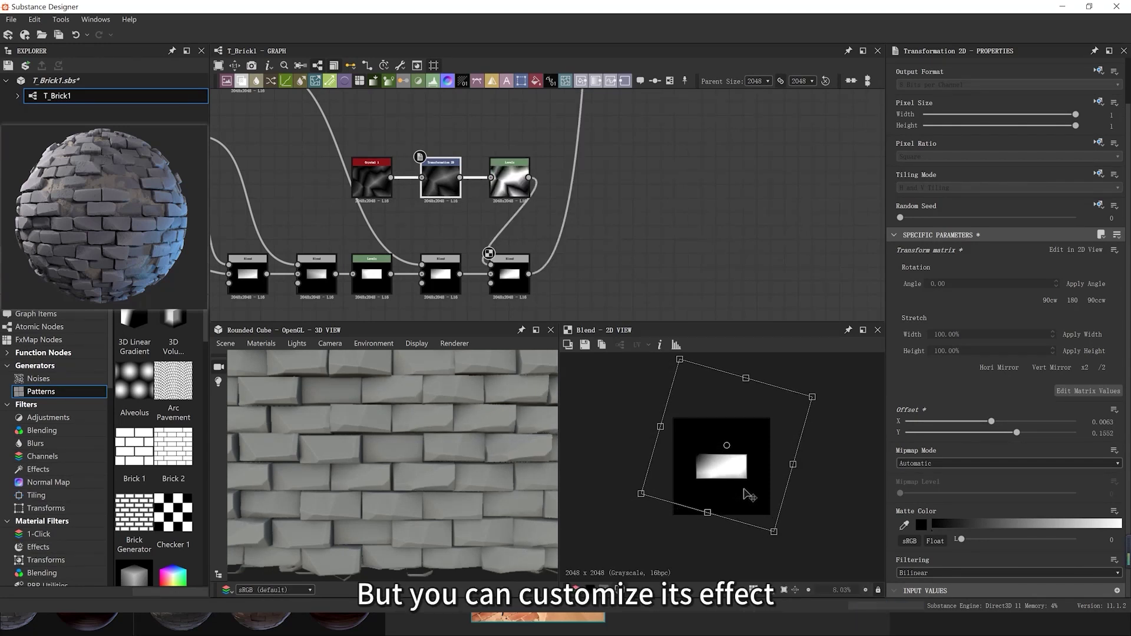
mouse_move(452, 470)
mouse_down()
mouse_move(498, 378)
mouse_move(457, 397)
mouse_move(457, 487)
mouse_up()
right_drag(457, 487, 426, 374)
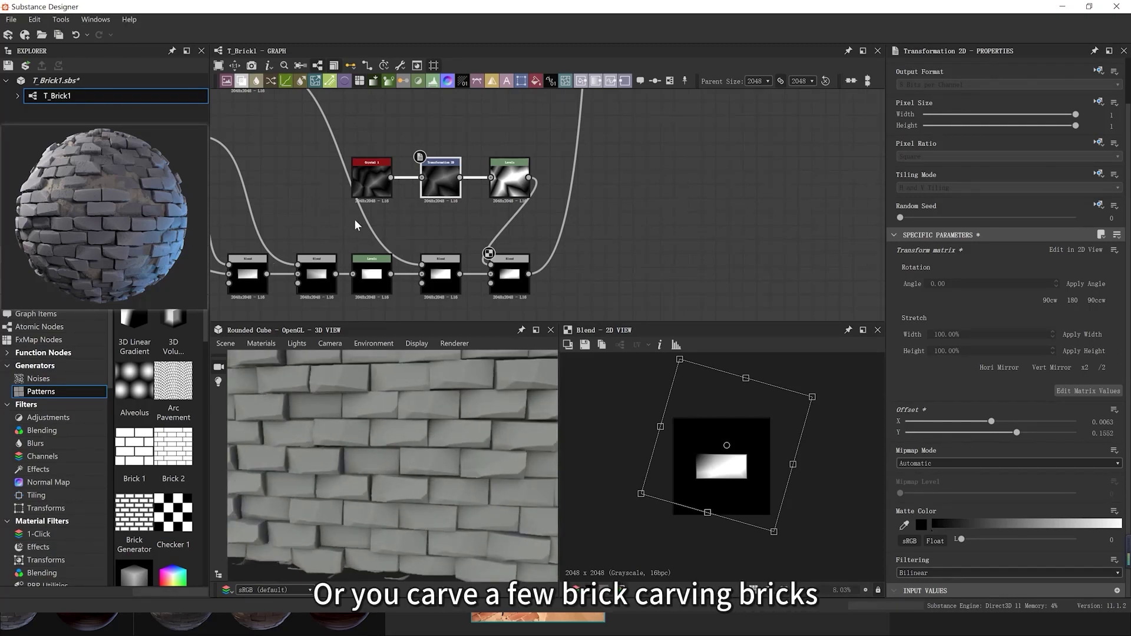
Fine-tune the third chain's crystal Transformation 2D offset to about X 0.01, Y 0.14, inspecting the brick cuts up close in 3D
scroll(426, 228, down, 3)
middle_drag(427, 227, 419, 262)
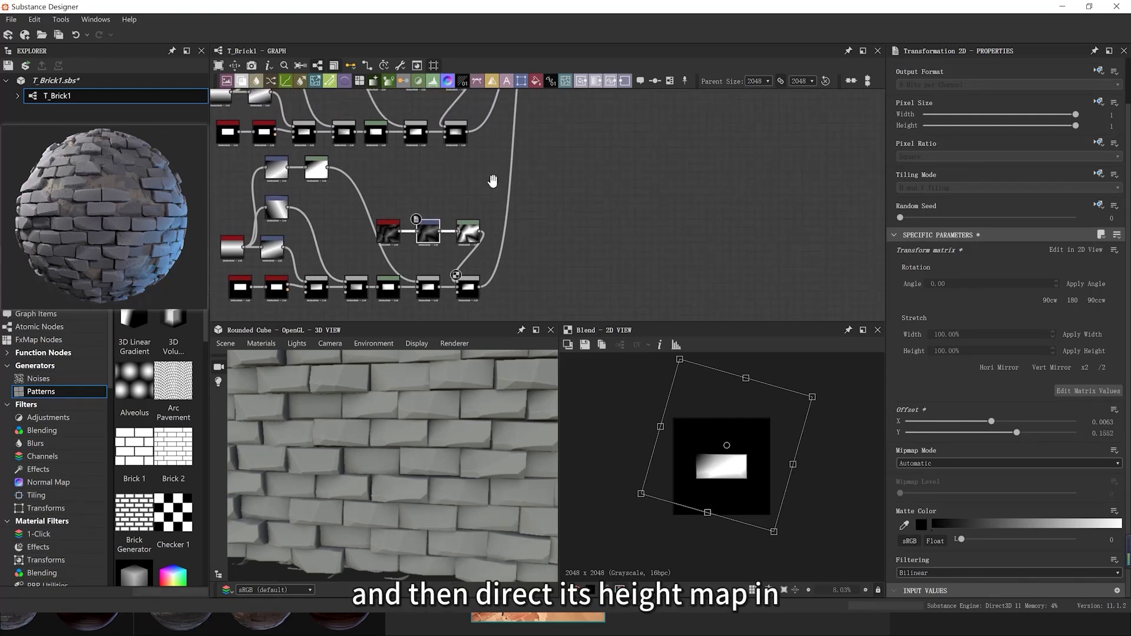
middle_drag(492, 181, 478, 334)
middle_drag(482, 215, 520, 114)
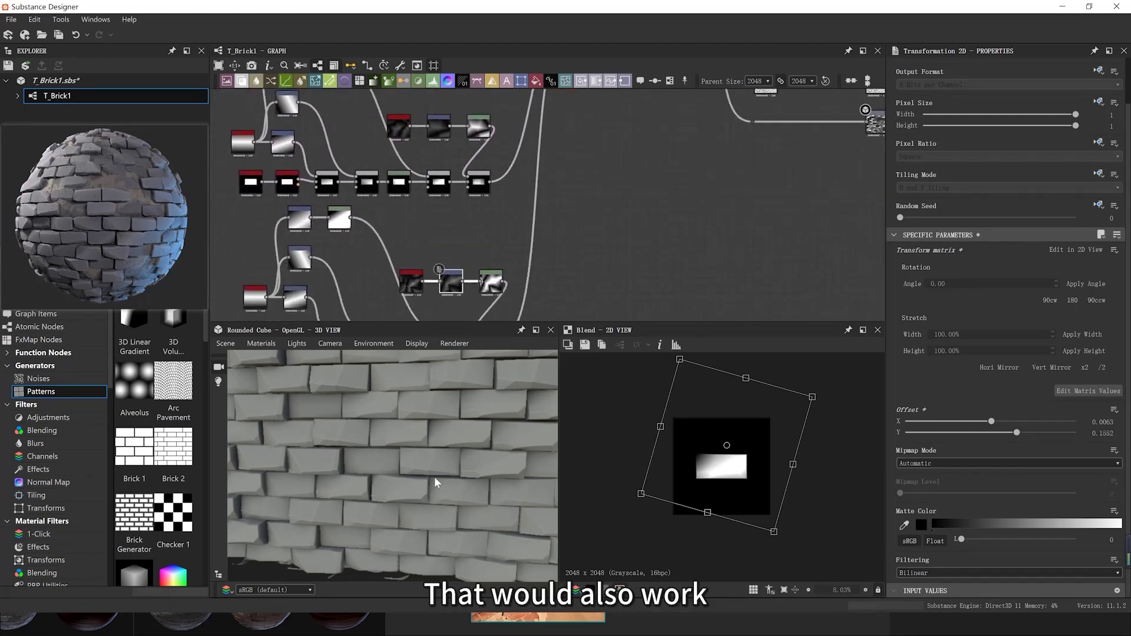
drag(722, 488, 718, 489)
drag(436, 498, 365, 482)
right_drag(366, 482, 363, 298)
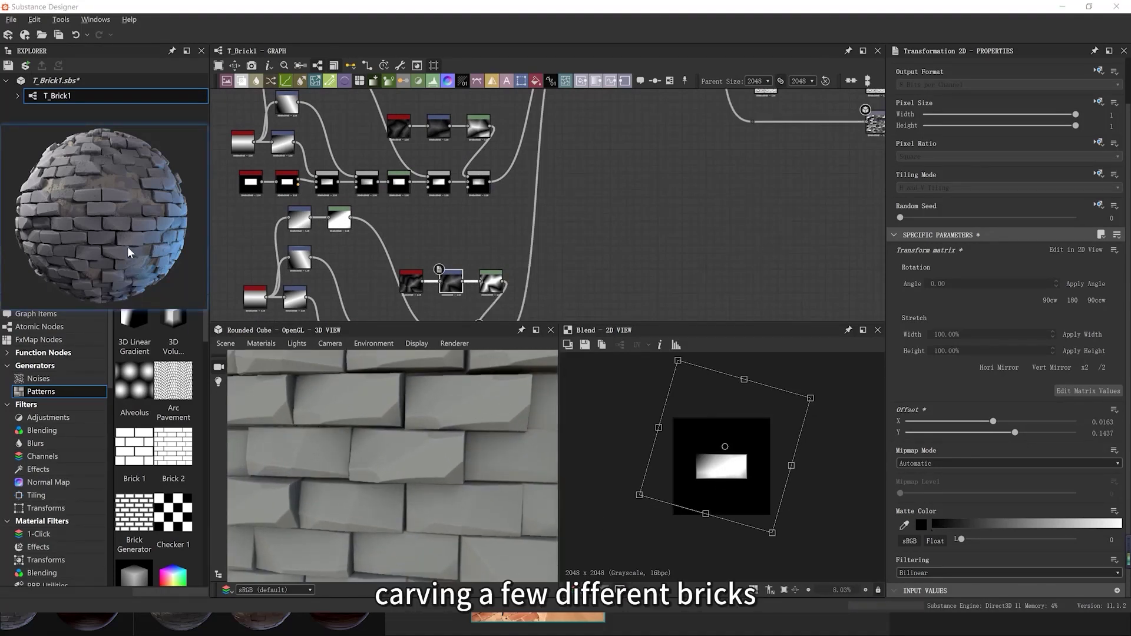
scroll(429, 414, down, 2)
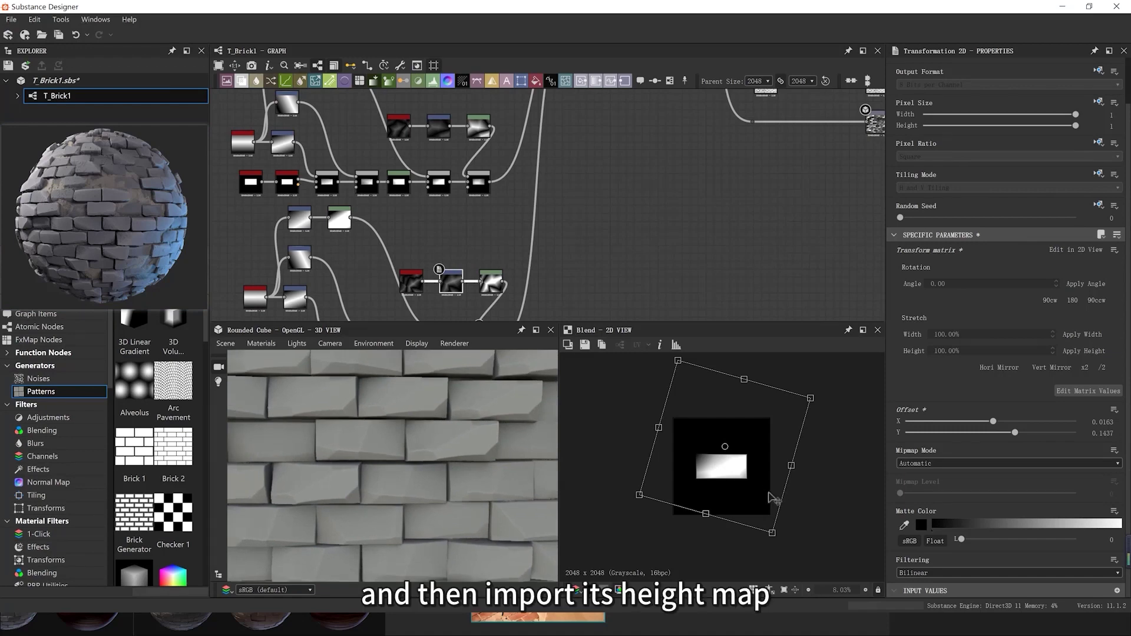
drag(761, 491, 762, 492)
Examine the first chain's final Blend enlarged in the 2D view as the brick's height map
middle_drag(533, 203, 510, 299)
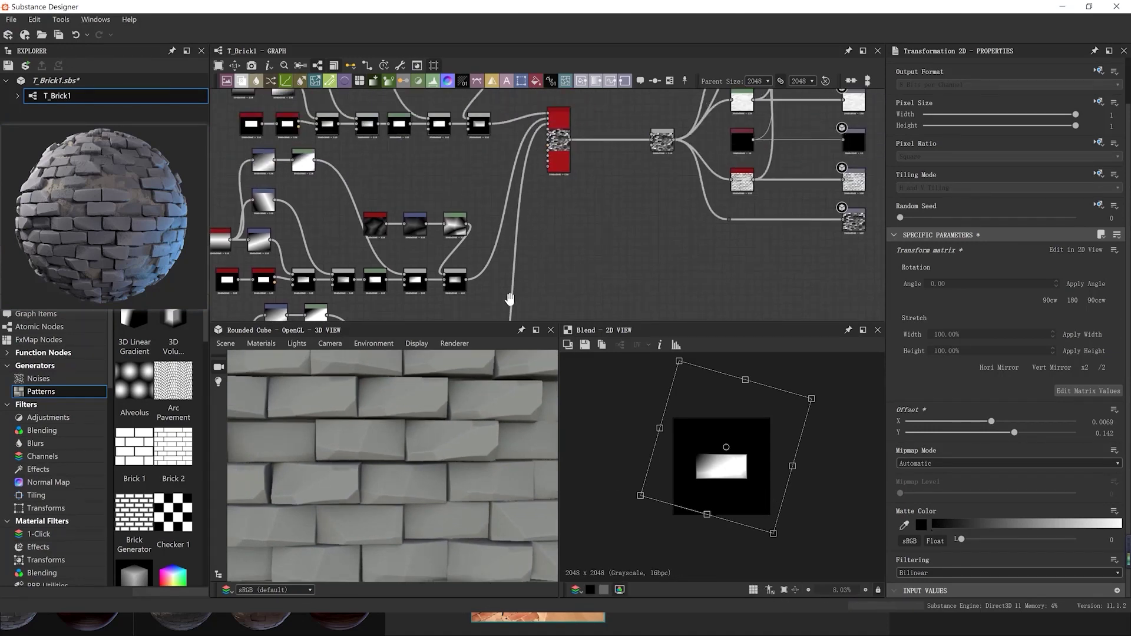
scroll(533, 148, up, 1)
middle_drag(525, 169, 484, 215)
scroll(442, 168, up, 4)
click(402, 185)
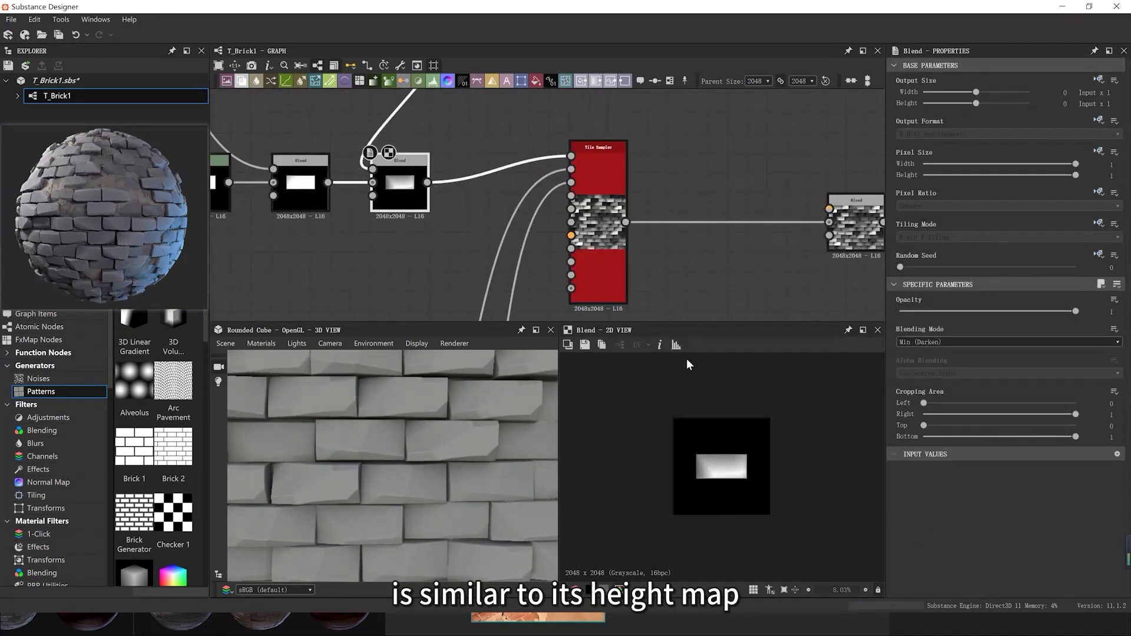
scroll(736, 472, up, 5)
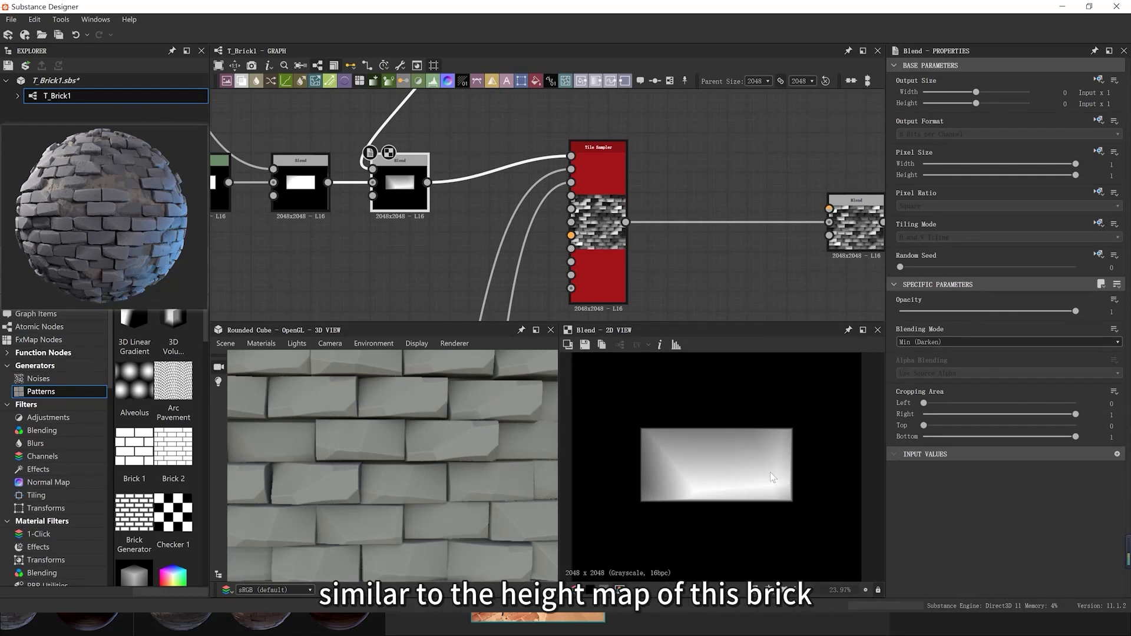
Display the third chain's final Blend in the 2D view and compare its brick shape with the wall in 3D
middle_drag(413, 218, 418, 146)
scroll(418, 146, down, 3)
scroll(425, 195, down, 3)
middle_drag(430, 253, 465, 95)
scroll(451, 236, up, 1)
double_click(448, 244)
drag(448, 412, 419, 442)
middle_drag(419, 232, 462, 239)
scroll(492, 245, up, 3)
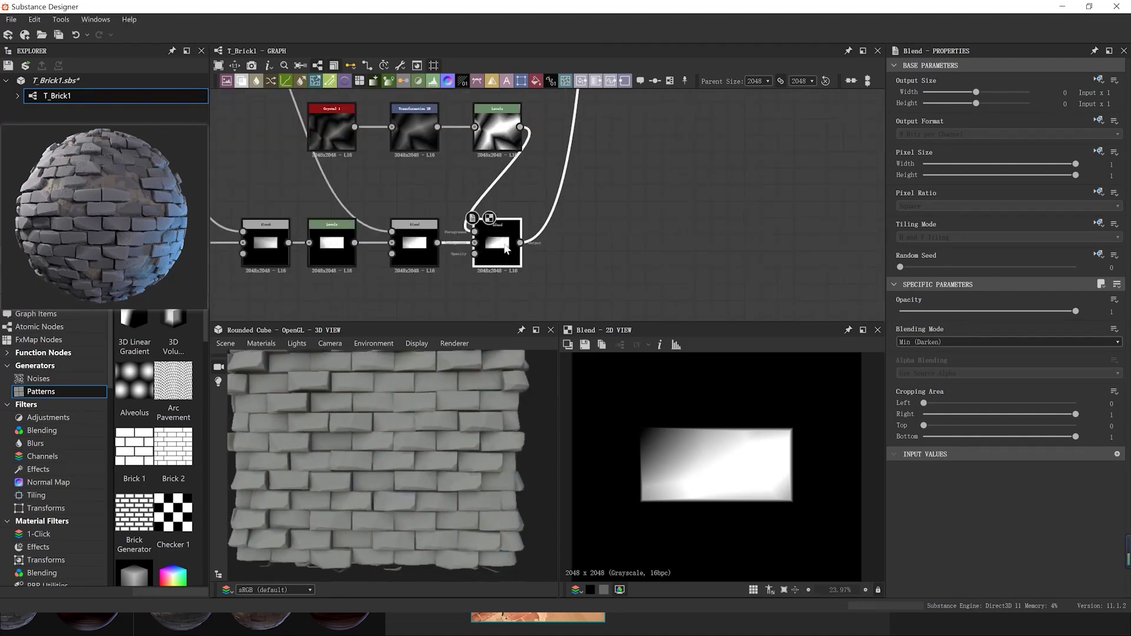
Insert a Slope Blur Grayscale node between the first brick chain's final Blend and the Tile Sampler
scroll(578, 170, down, 5)
scroll(577, 168, down, 3)
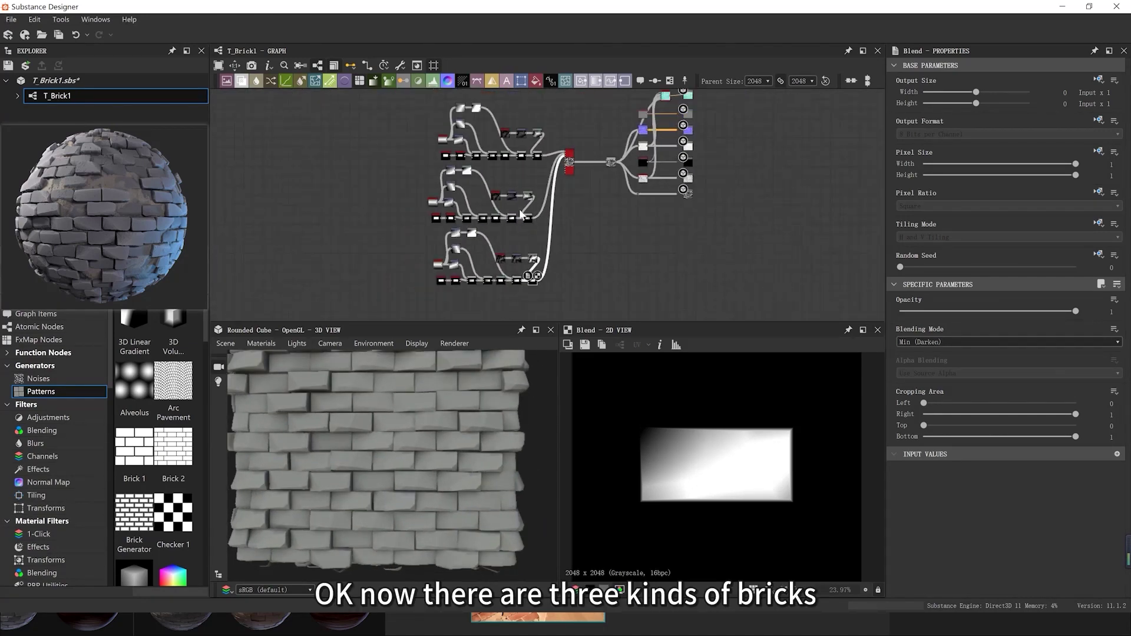
drag(401, 98, 451, 249)
scroll(468, 234, up, 6)
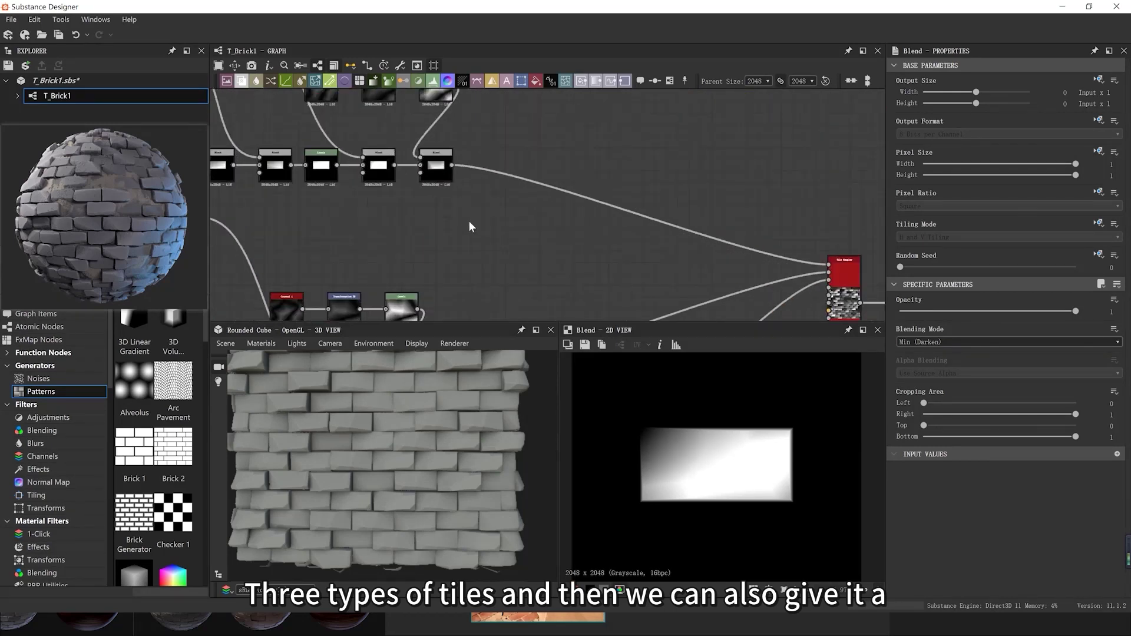
scroll(464, 387, up, 3)
scroll(456, 391, up, 3)
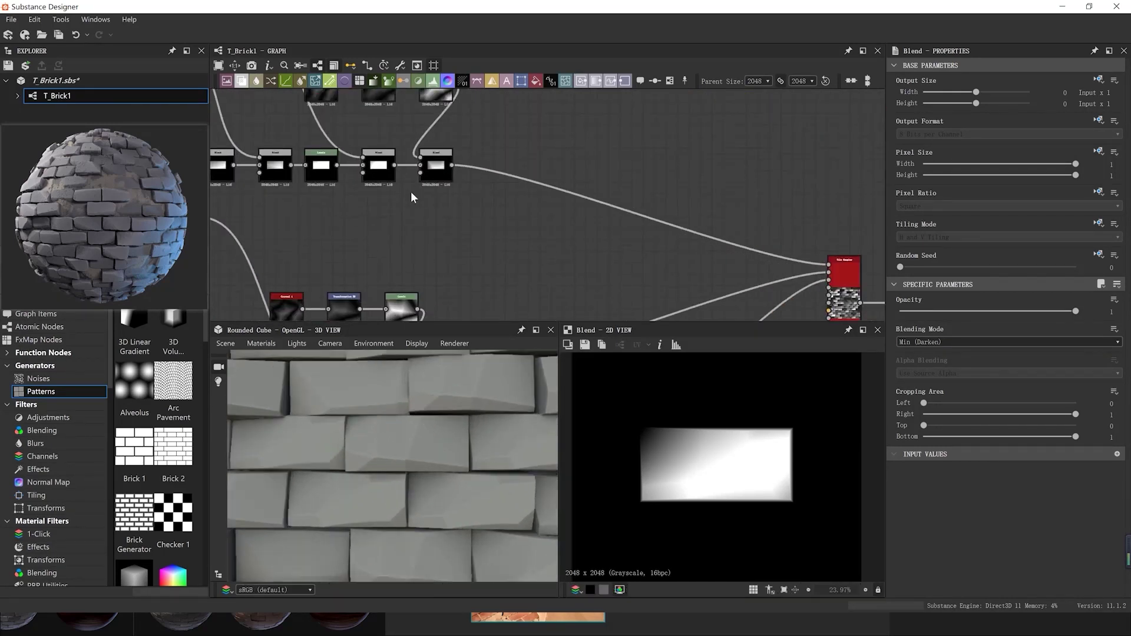
click(428, 177)
key(space)
text(slo)
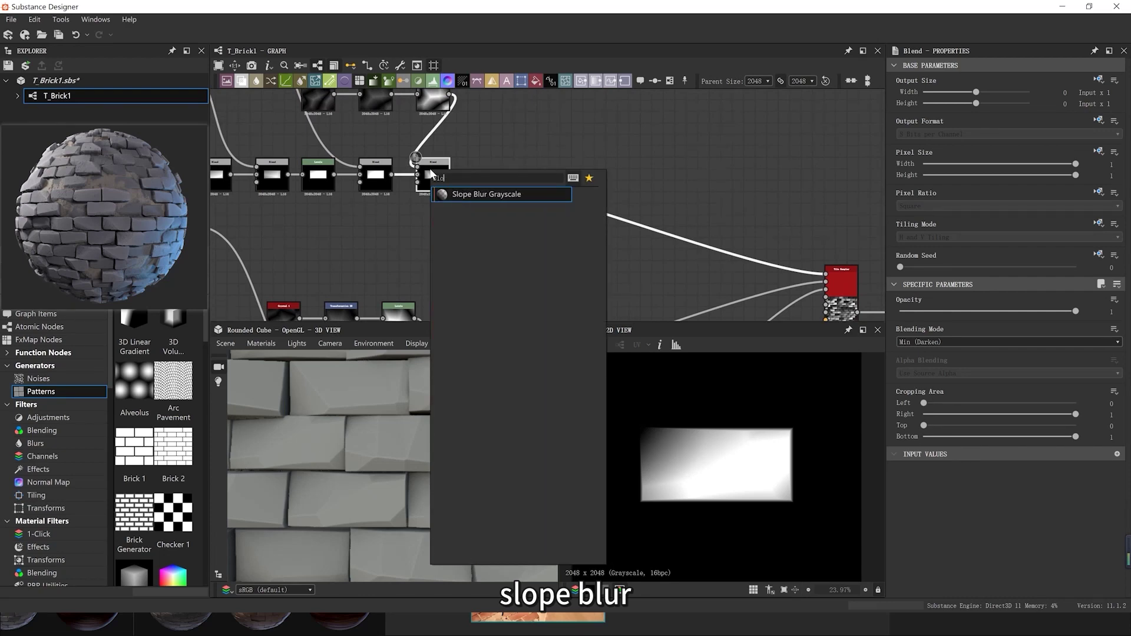
key(Return)
Add a Clouds 2 noise below the first chain and feed it into the Slope Blur Grayscale's slope input
key(space)
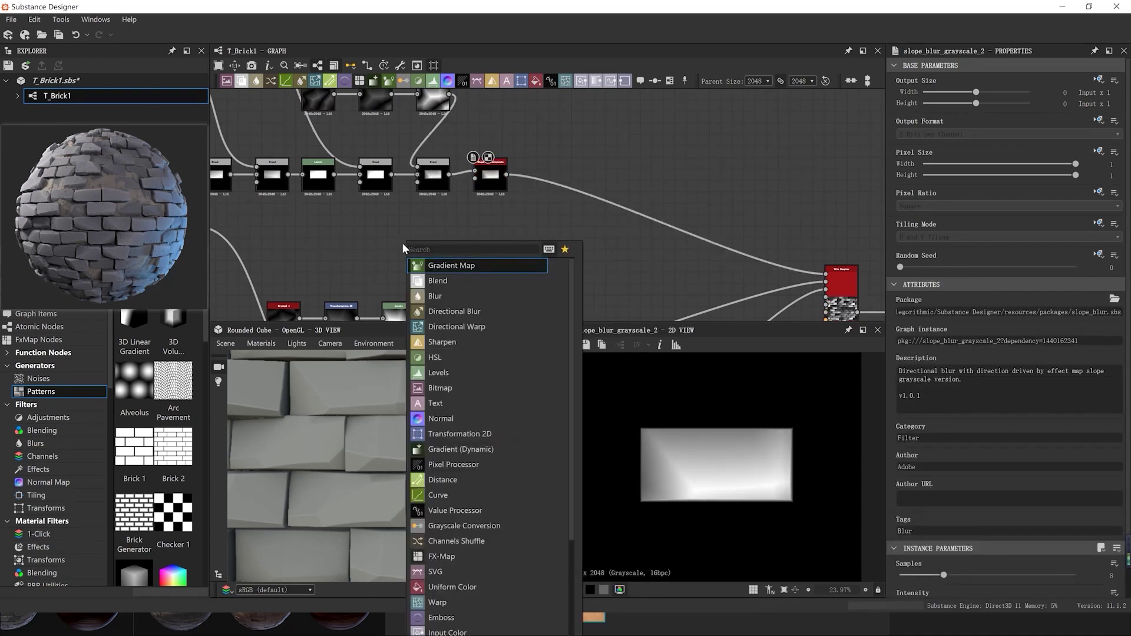
text(cloud)
key(Down)
key(Return)
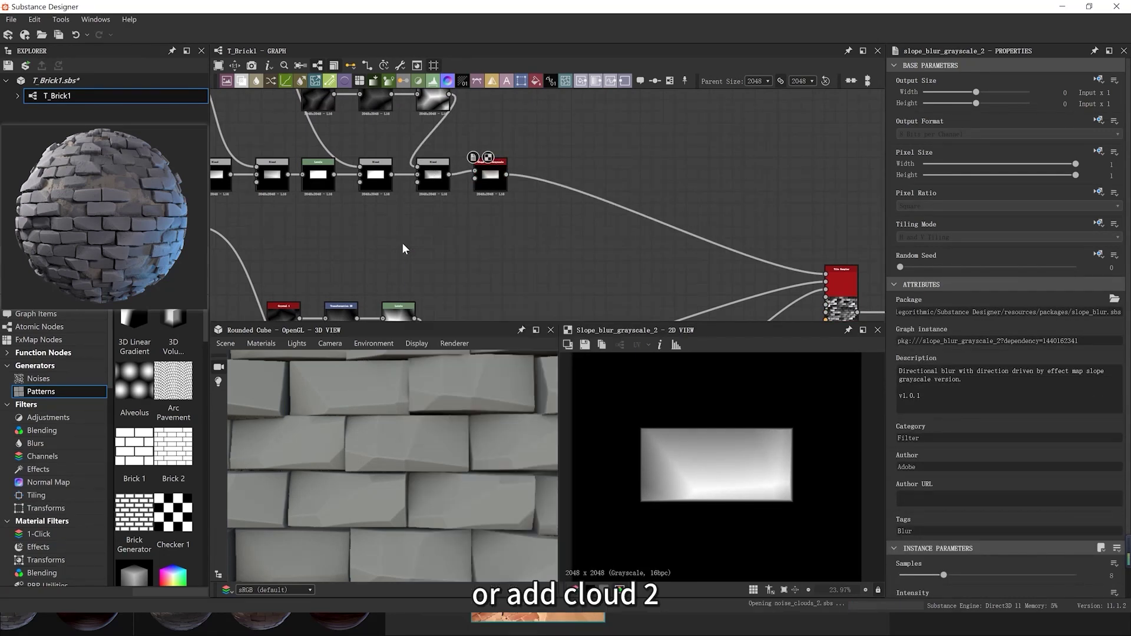
Set the Slope Blur Grayscale to 32 samples, intensity 0.27 and Min mode
double_click(488, 177)
scroll(970, 557, down, 2)
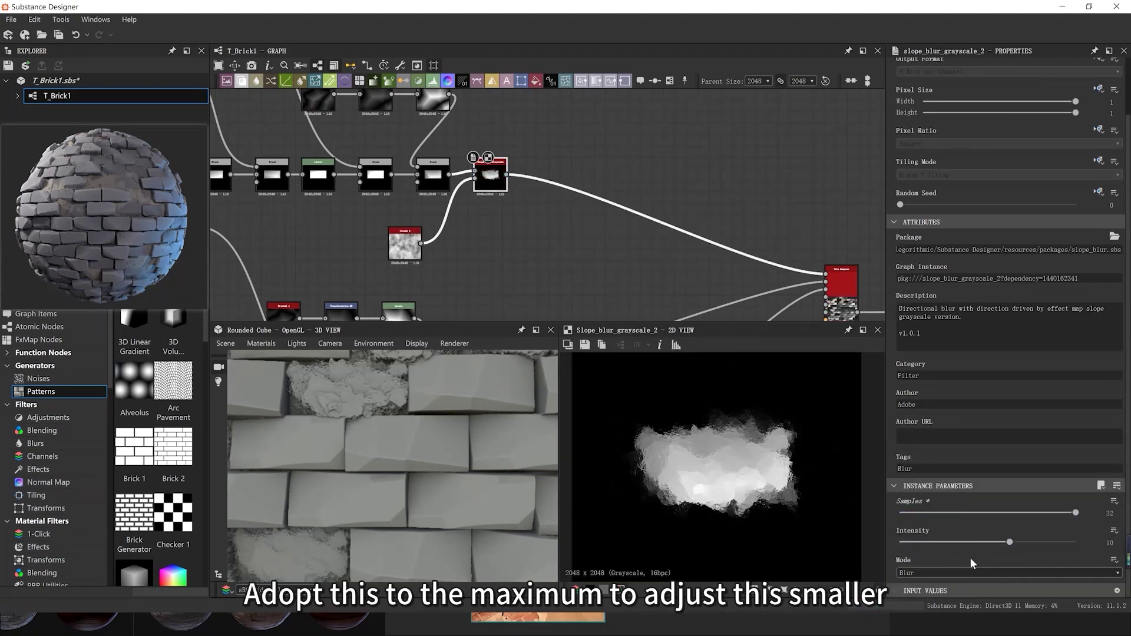
drag(913, 543, 902, 541)
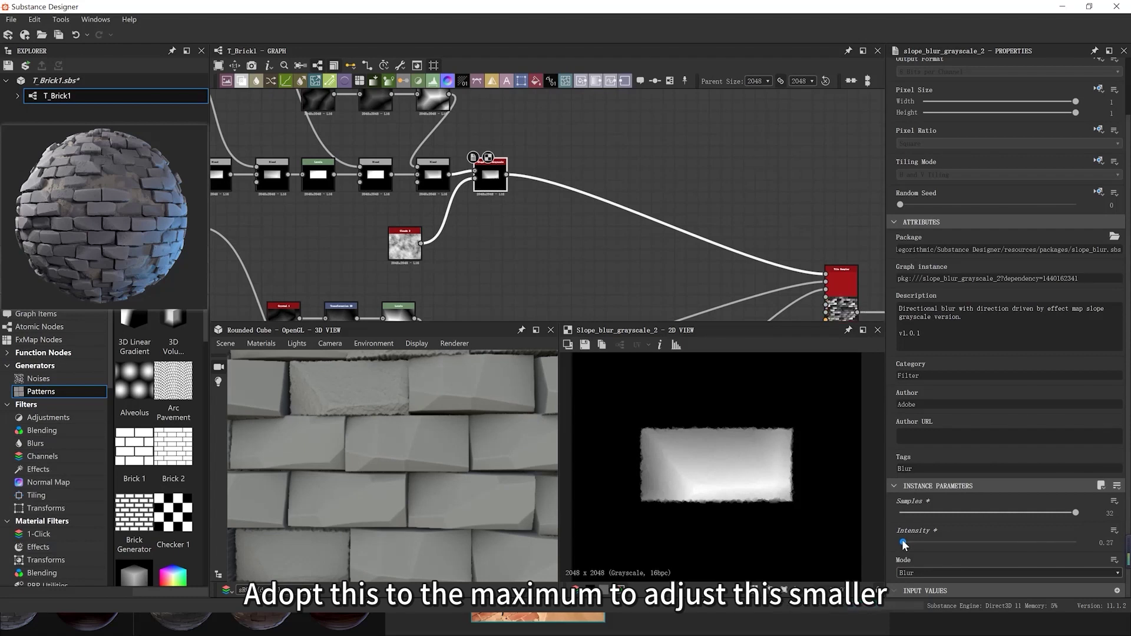
click(913, 573)
click(915, 590)
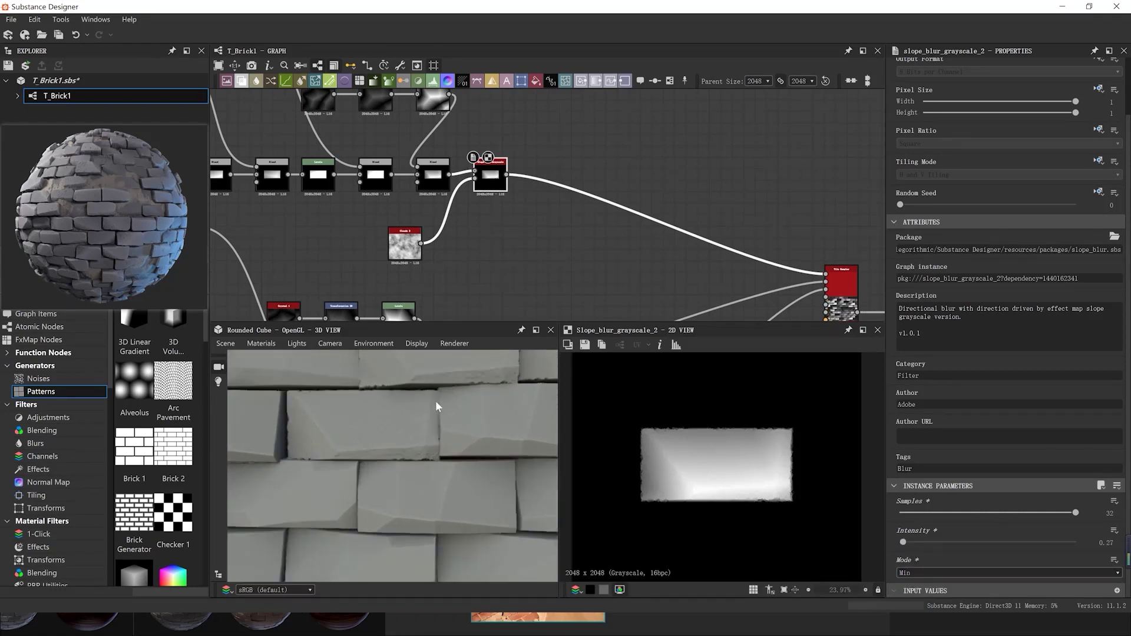
Insert a Blur HQ Grayscale node between Clouds 2 and the Slope Blur and reduce its intensity to a small value
drag(406, 248, 361, 257)
key(space)
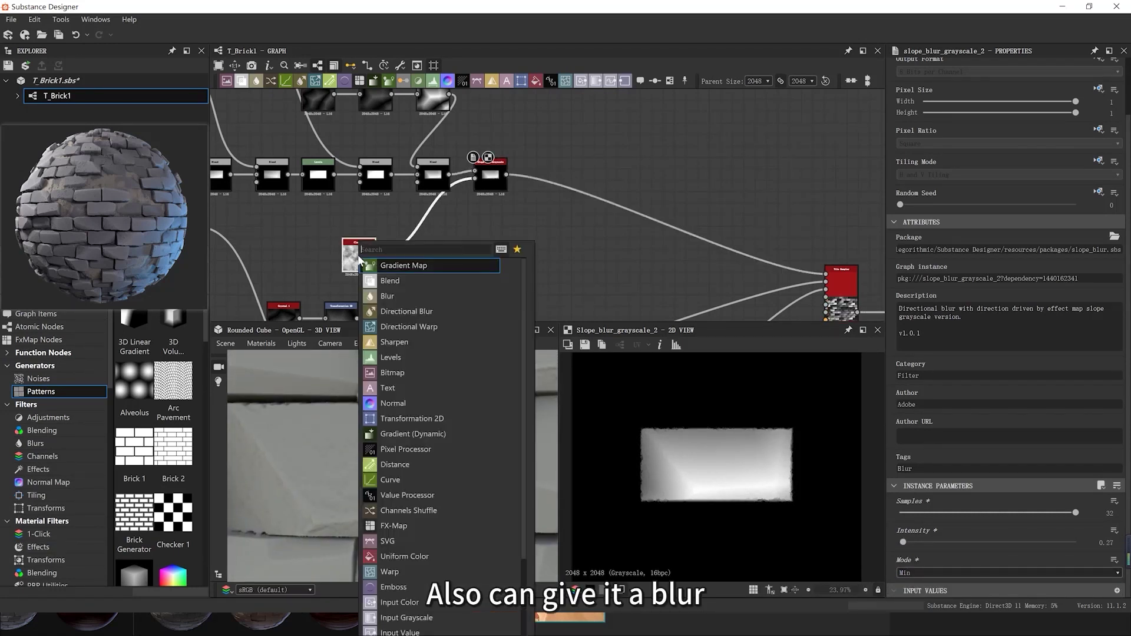
text(blur)
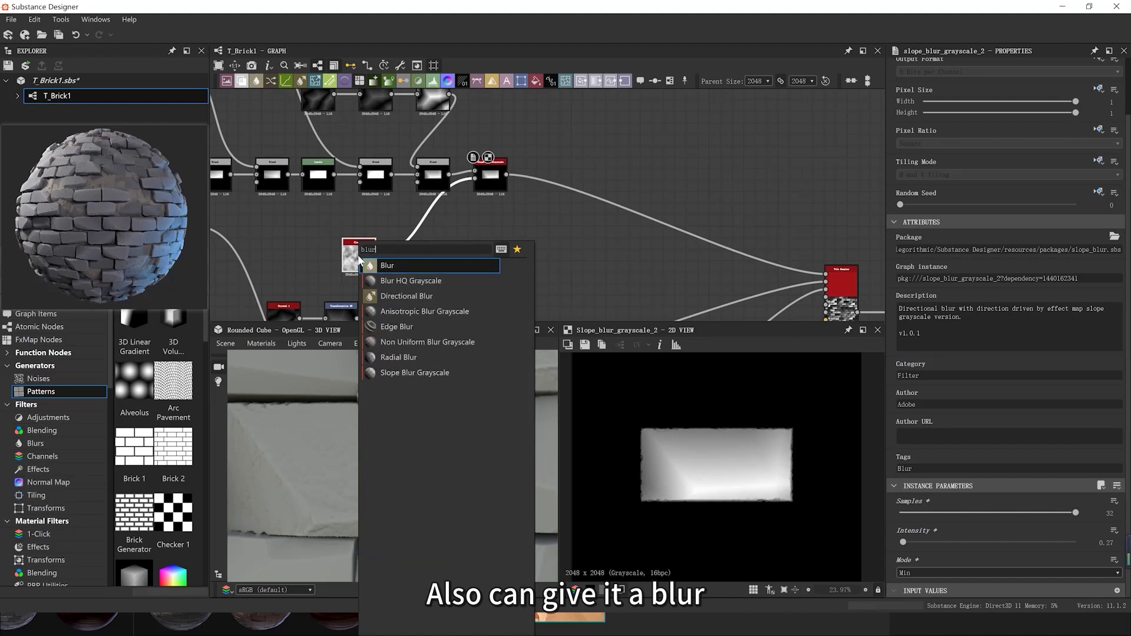
click(410, 280)
drag(419, 228, 424, 267)
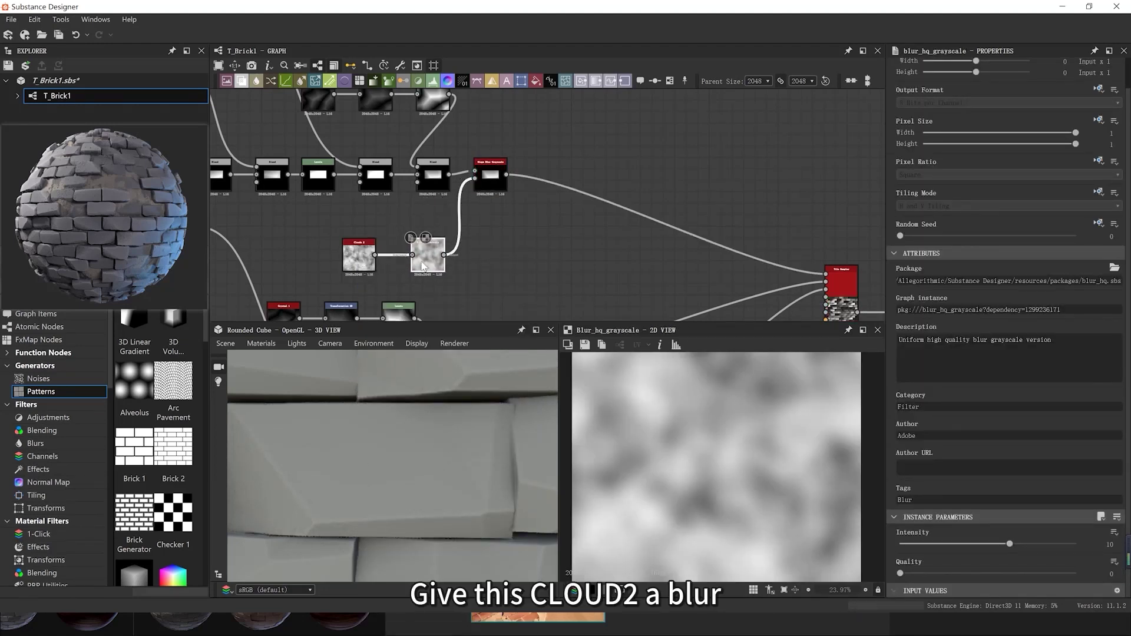
click(1019, 572)
drag(1009, 543, 903, 542)
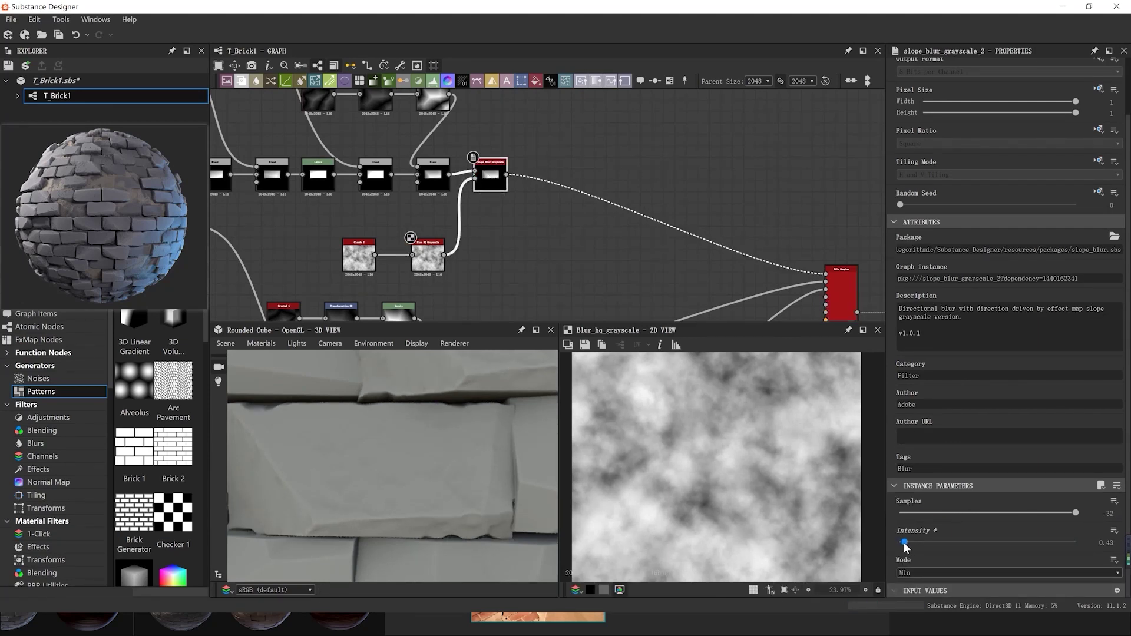
Inspect the chipped brick edges in 3D and set the Slope Blur's intensity to 0.2
scroll(500, 542, down, 5)
drag(500, 542, 445, 472)
scroll(444, 471, up, 3)
middle_drag(444, 471, 515, 275)
middle_drag(487, 182, 480, 216)
scroll(480, 216, up, 1)
double_click(480, 221)
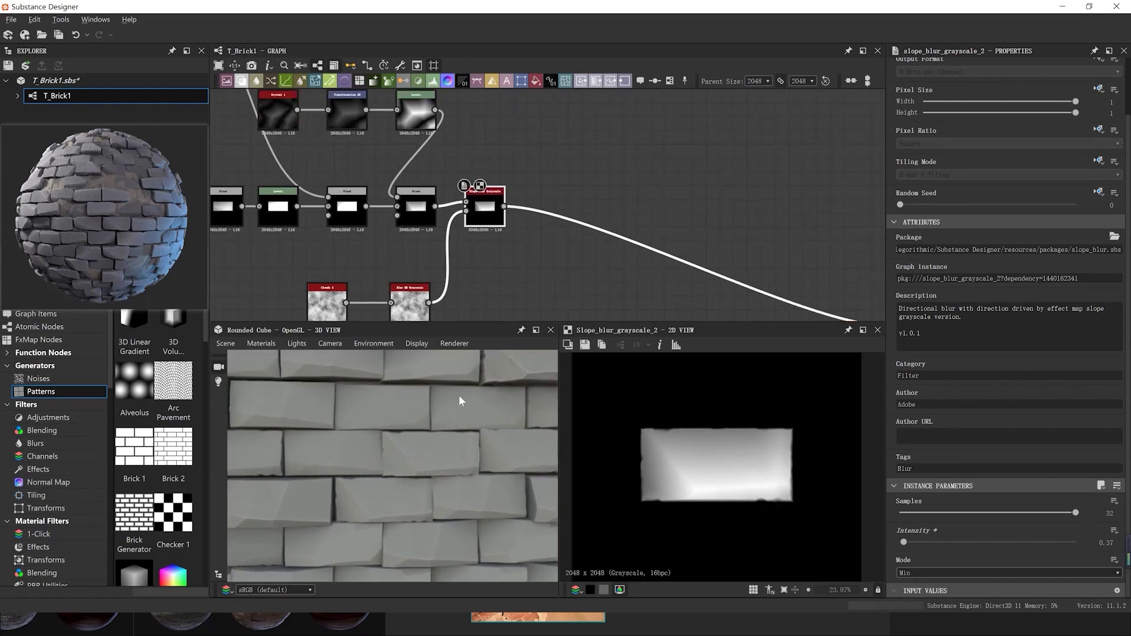
drag(453, 455, 425, 433)
scroll(425, 433, up, 4)
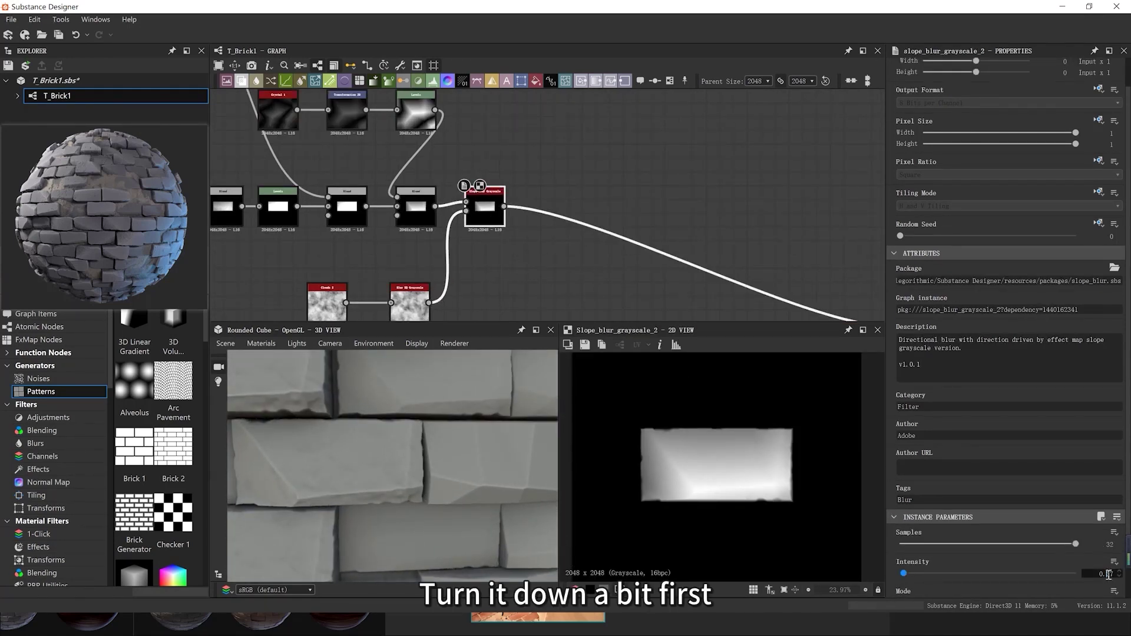
key(Return)
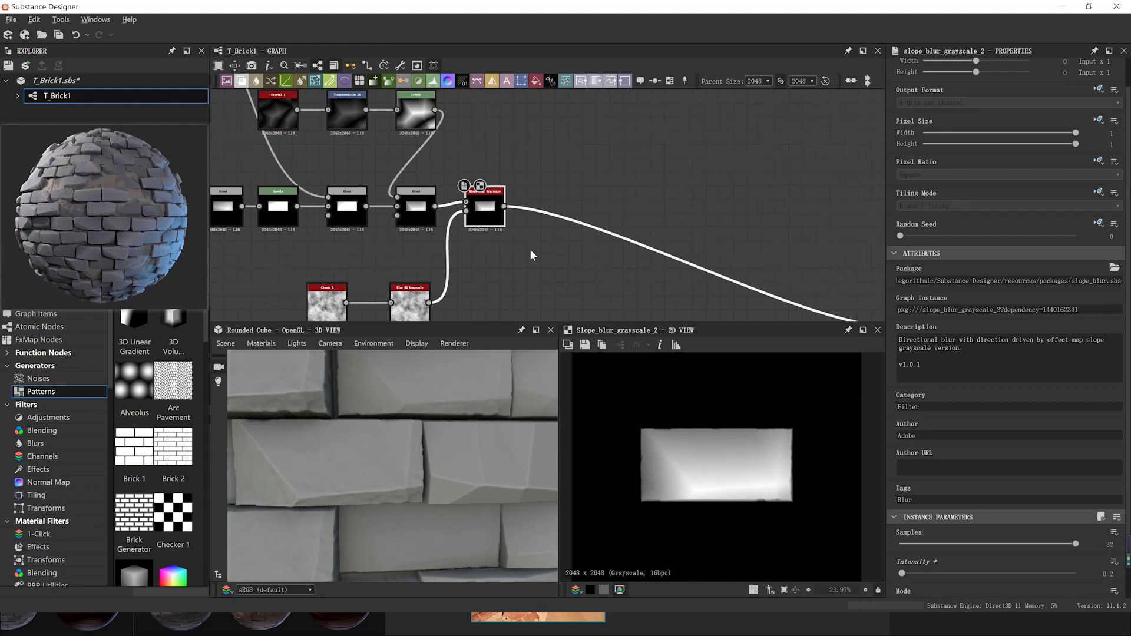
Display the Tile Sampler's output enlarged in the 2D view and compare its bricks with the wall in 3D
scroll(531, 250, down, 3)
middle_drag(678, 313, 518, 224)
drag(567, 235, 522, 235)
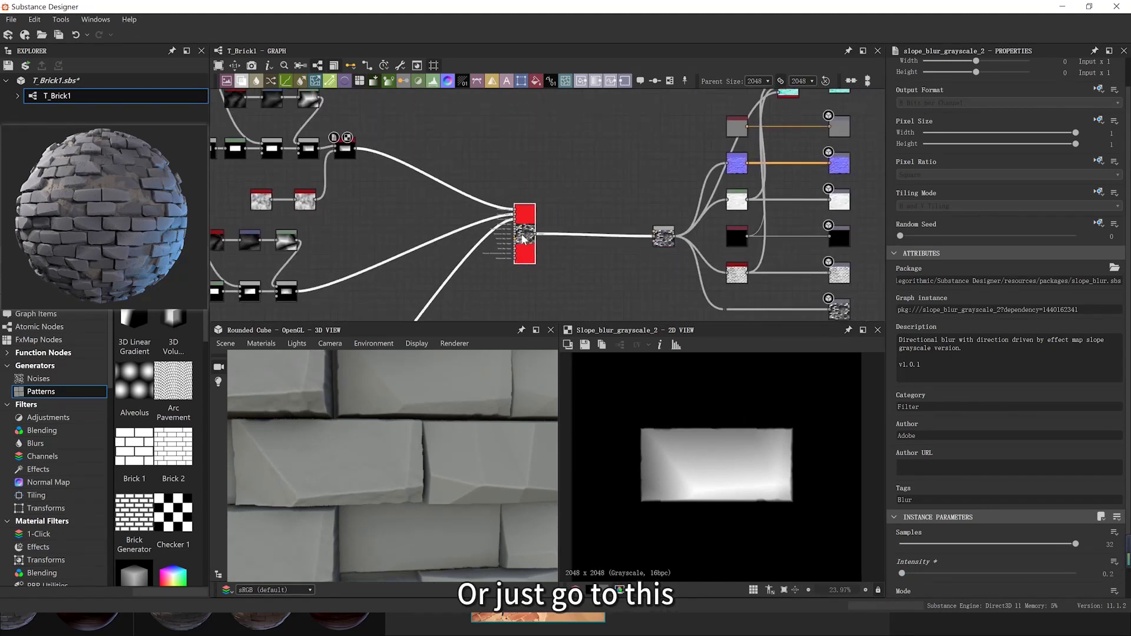
double_click(523, 238)
scroll(690, 475, up, 5)
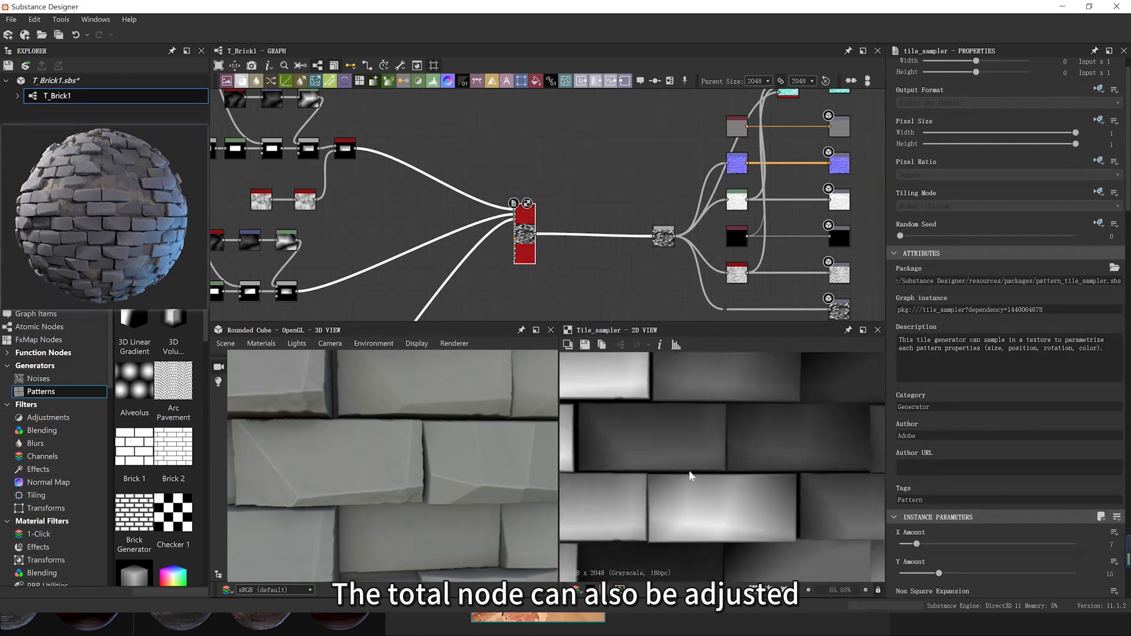
middle_drag(383, 183, 483, 231)
scroll(505, 280, down, 1)
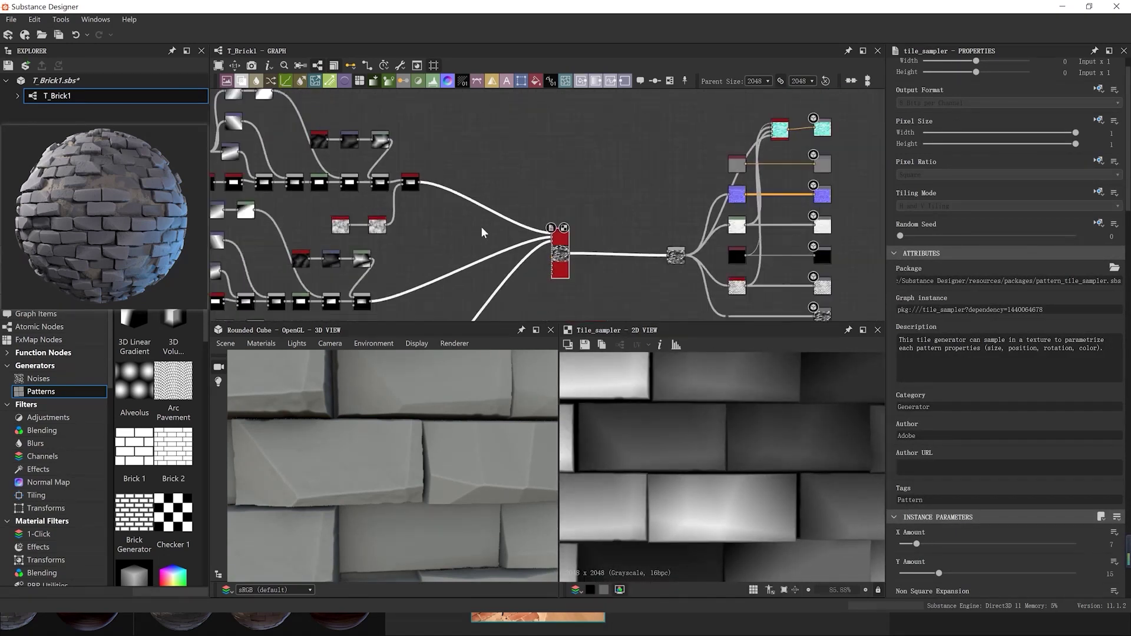
middle_drag(407, 234, 507, 229)
scroll(442, 531, down, 3)
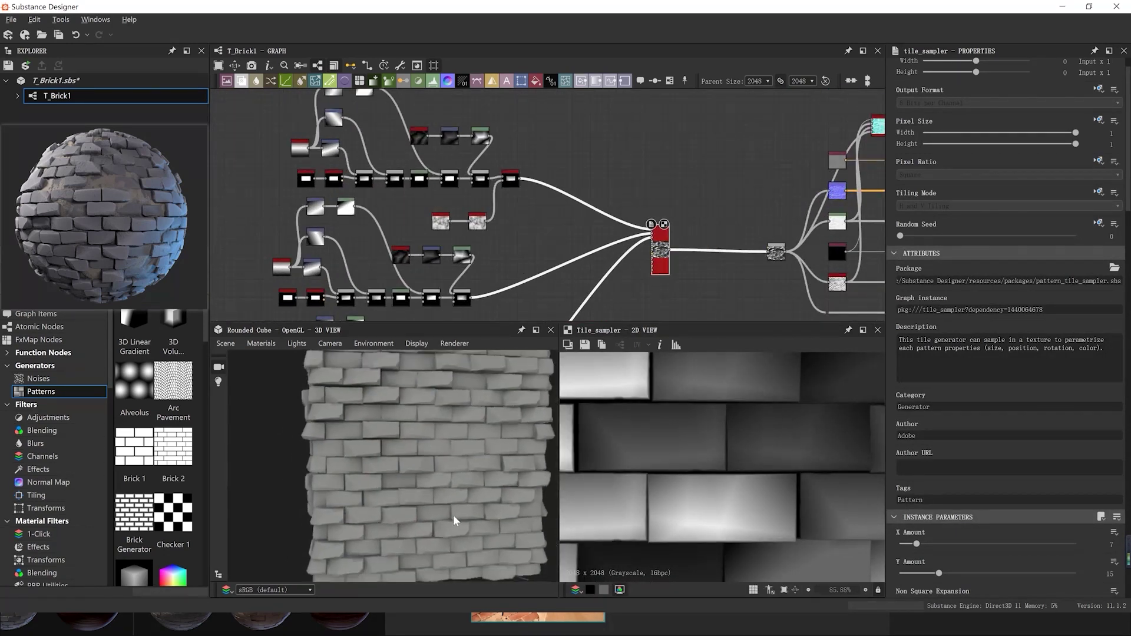
scroll(455, 518, up, 3)
scroll(492, 191, up, 2)
Display the first chain's Slope Blur in 2D and add a Gaussian Noise node with Scale 12 beside the blurred Clouds 2
double_click(489, 186)
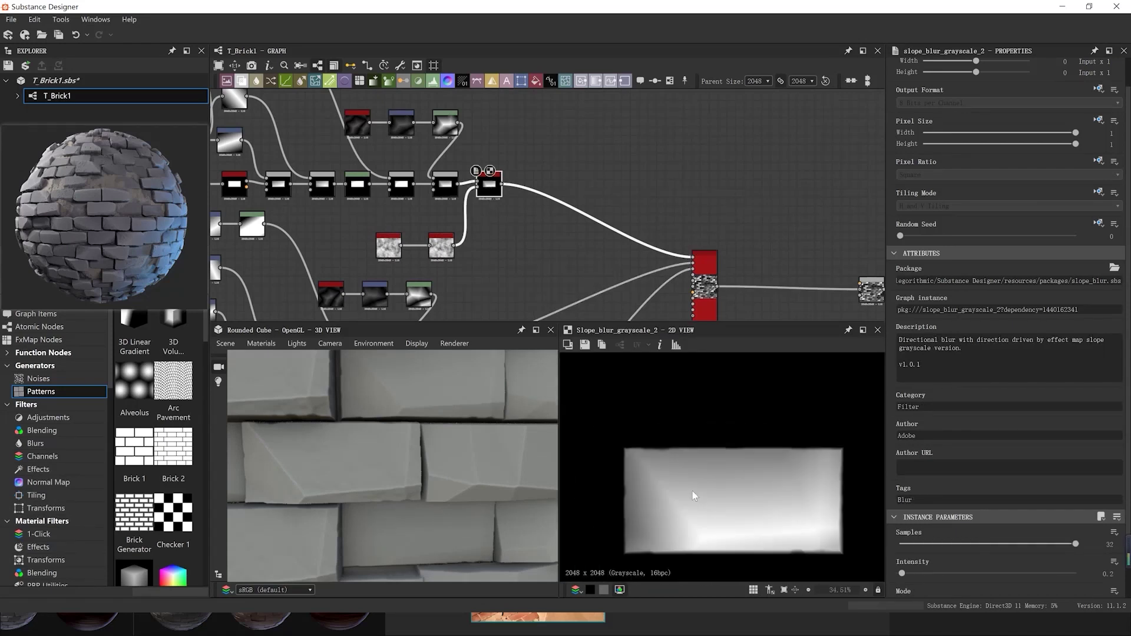
scroll(471, 260, up, 2)
key(space)
text(s)
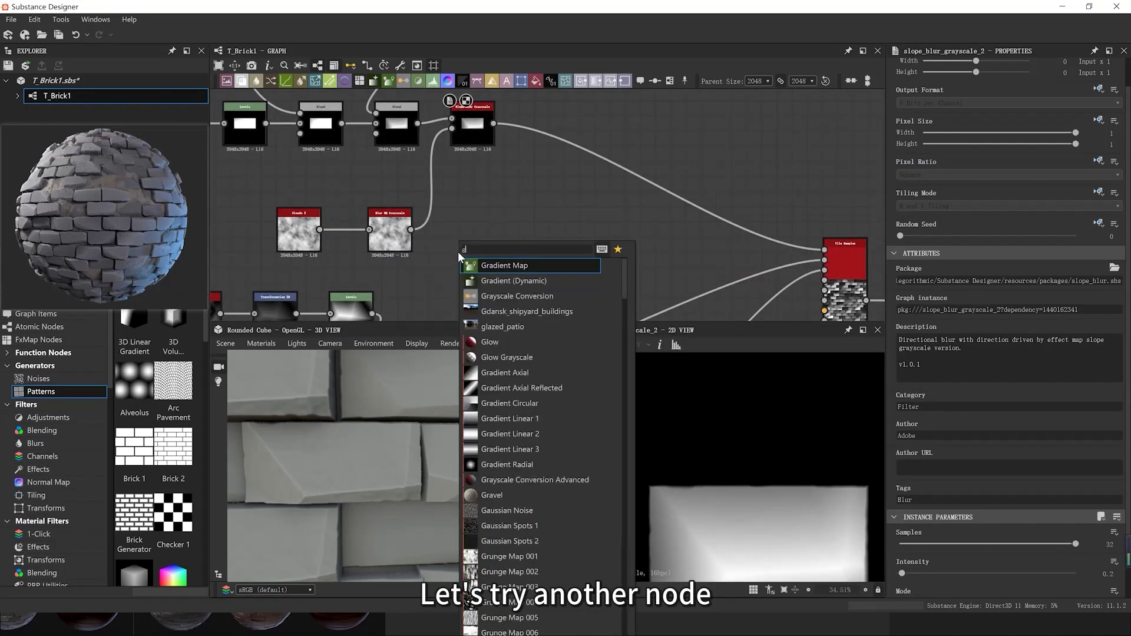
click(509, 511)
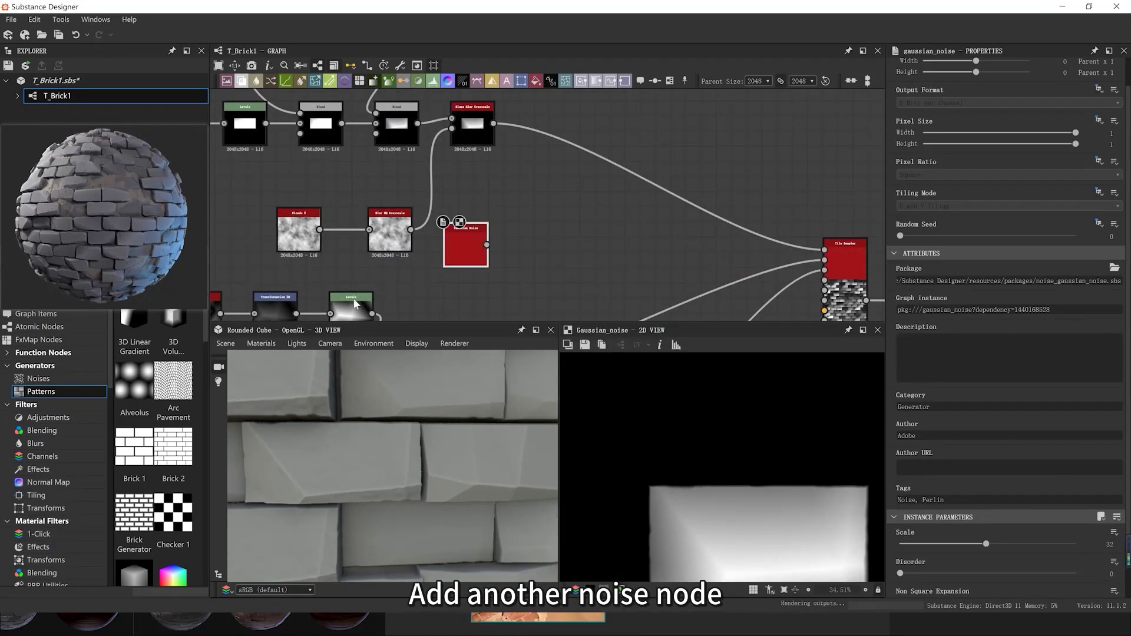
drag(922, 546, 931, 546)
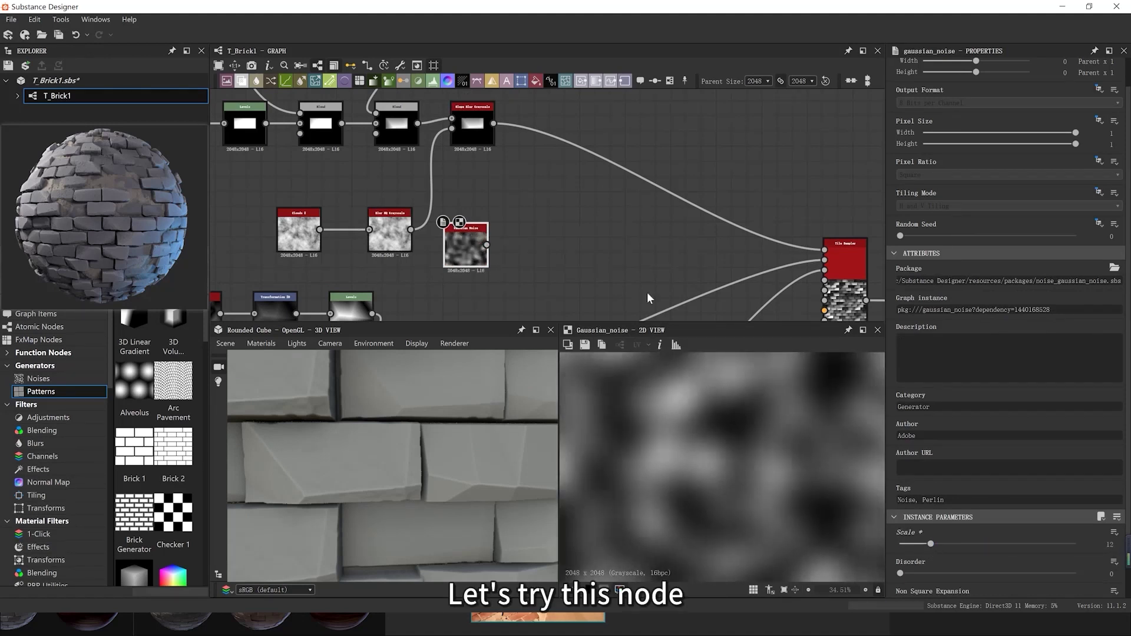
Drive the Slope Blur with the Gaussian Noise at intensity 0.96, check the bricks in 3D, and set the noise Scale to 10
drag(487, 244, 452, 128)
double_click(469, 126)
drag(902, 573, 910, 571)
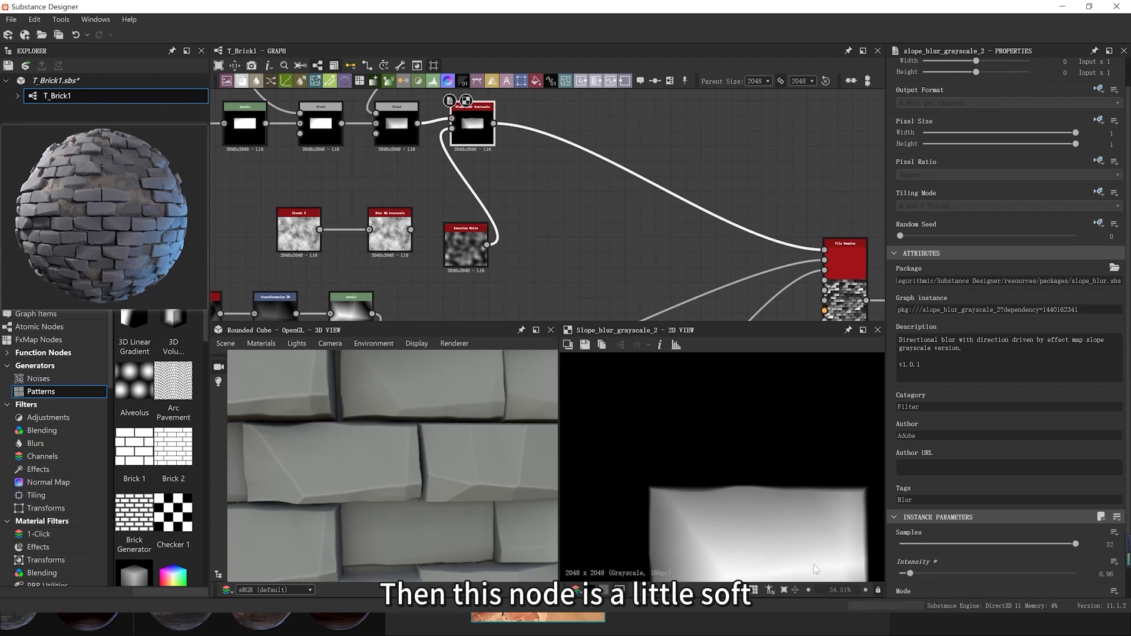
right_drag(436, 377, 431, 420)
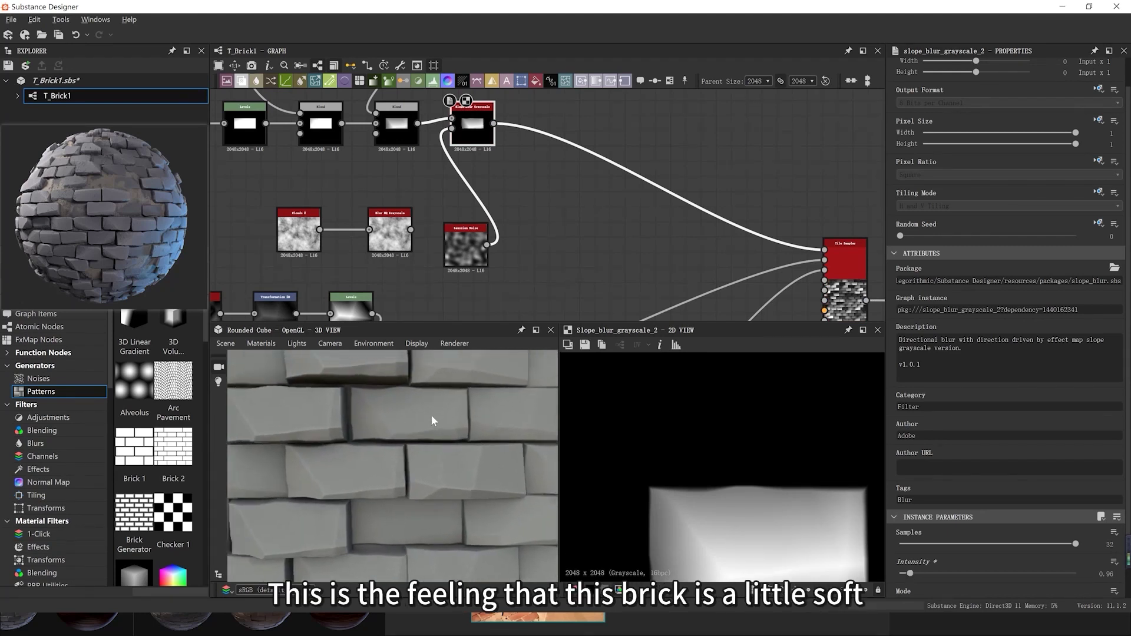
drag(432, 417, 522, 455)
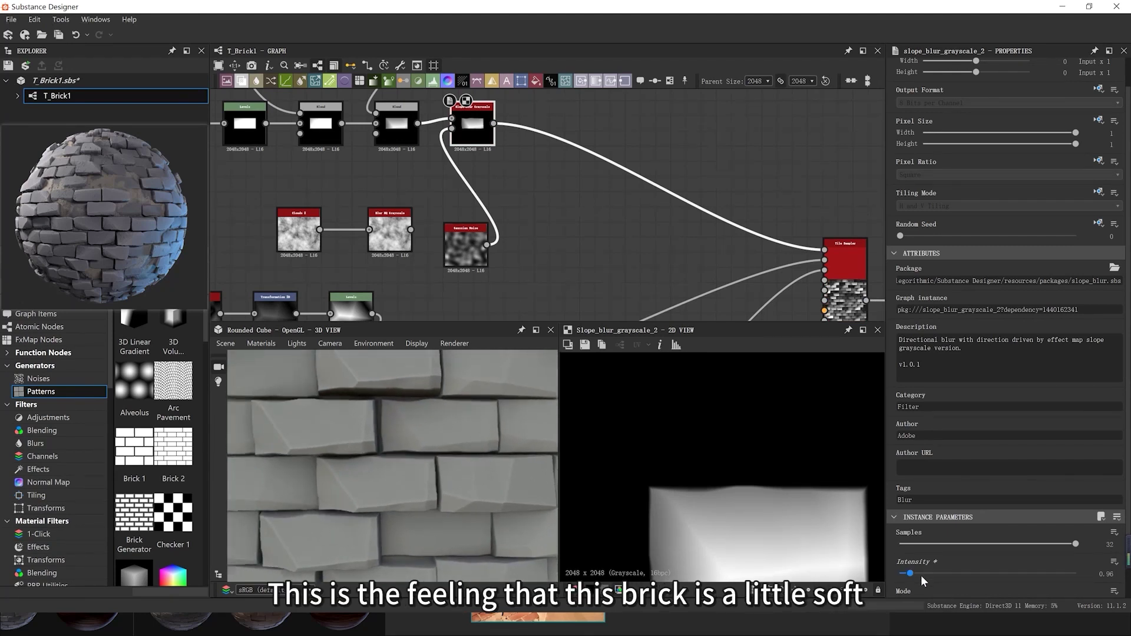
click(466, 246)
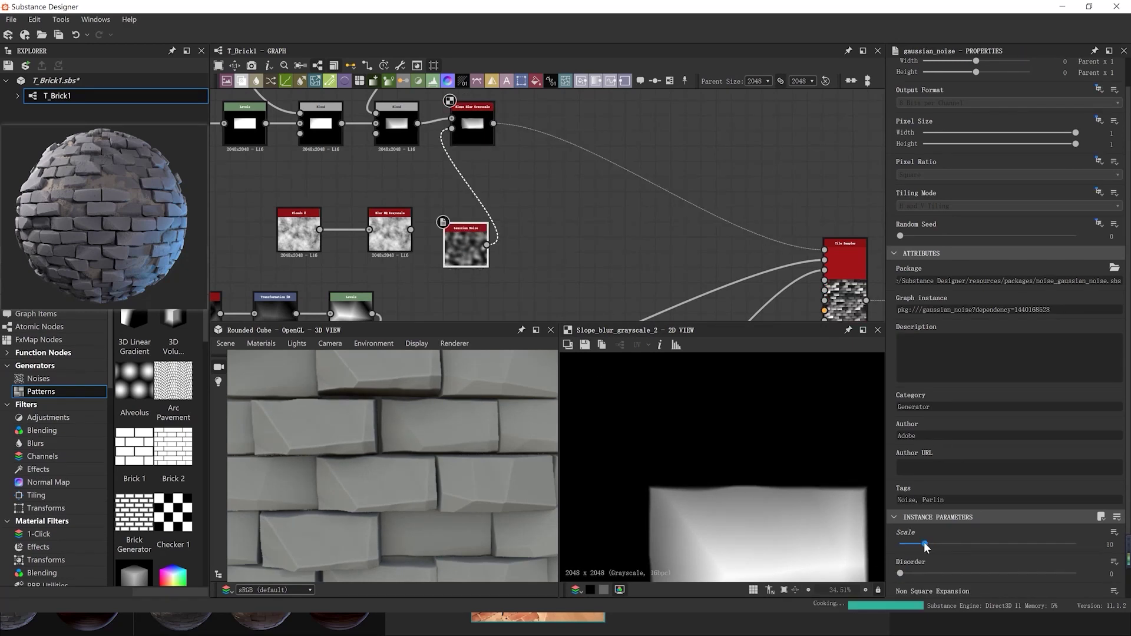
drag(924, 545, 924, 545)
Duplicate the second chain's Crystal 1 noise next to the first chain's Clouds 2 and set its Scale to 9
scroll(536, 253, down, 2)
middle_drag(425, 269, 447, 260)
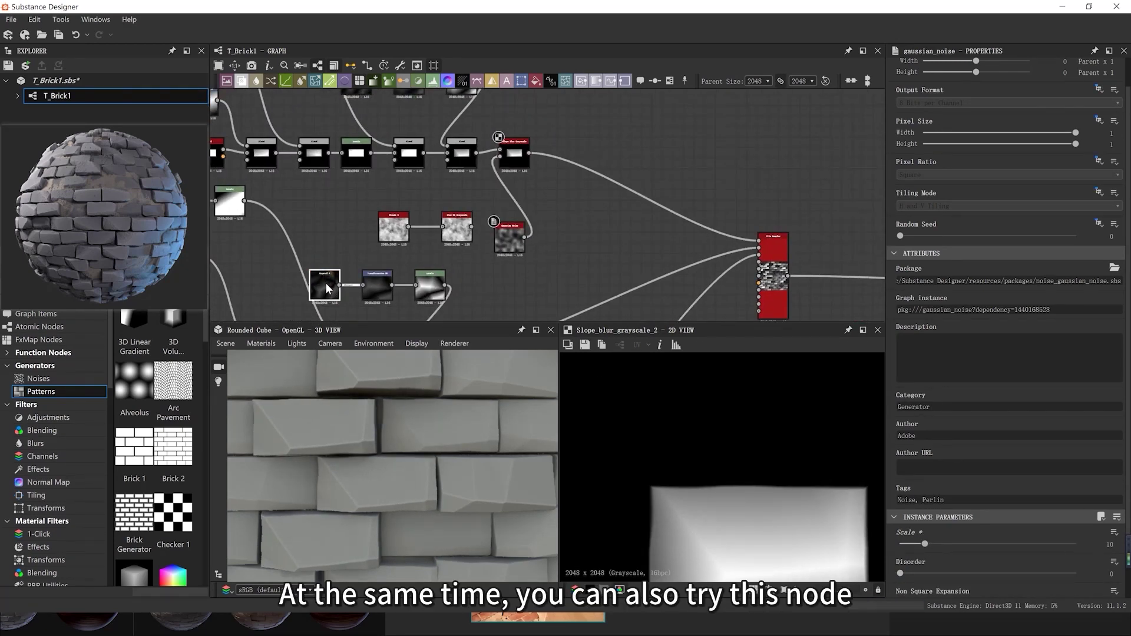
key(ctrl+c)
key(ctrl+v)
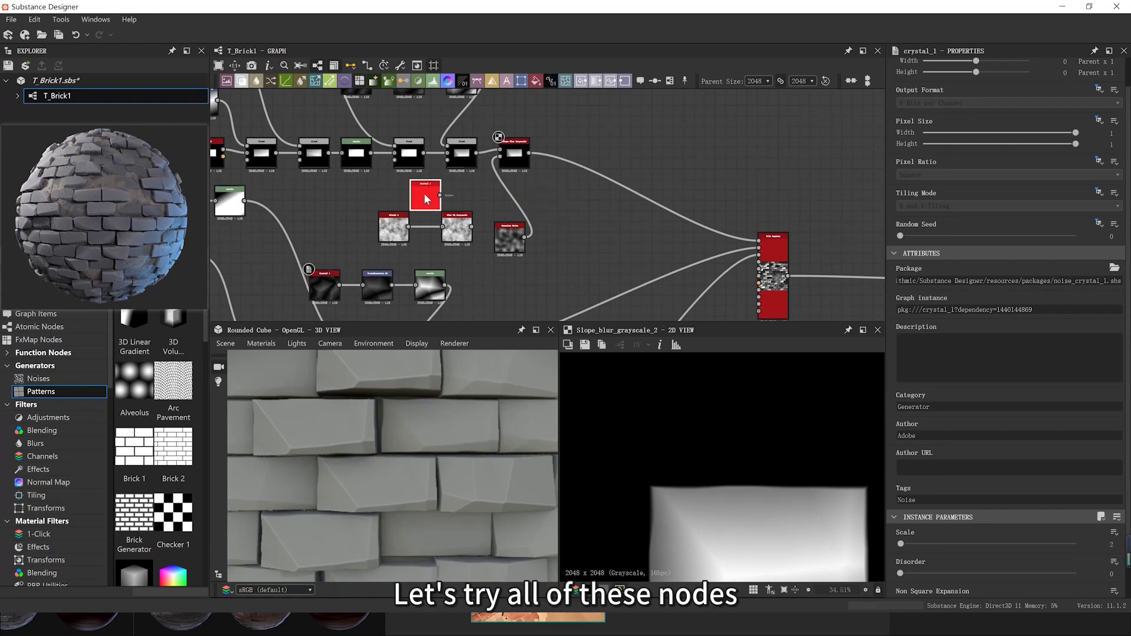
double_click(427, 199)
mouse_move(901, 543)
mouse_down()
mouse_move(919, 545)
mouse_move(905, 544)
mouse_up()
Feed the duplicated Crystal 1 into the Slope Blur, set the blur intensity to 0.21, and inspect the carved edges in 3D
scroll(539, 142, up, 2)
drag(396, 220, 503, 167)
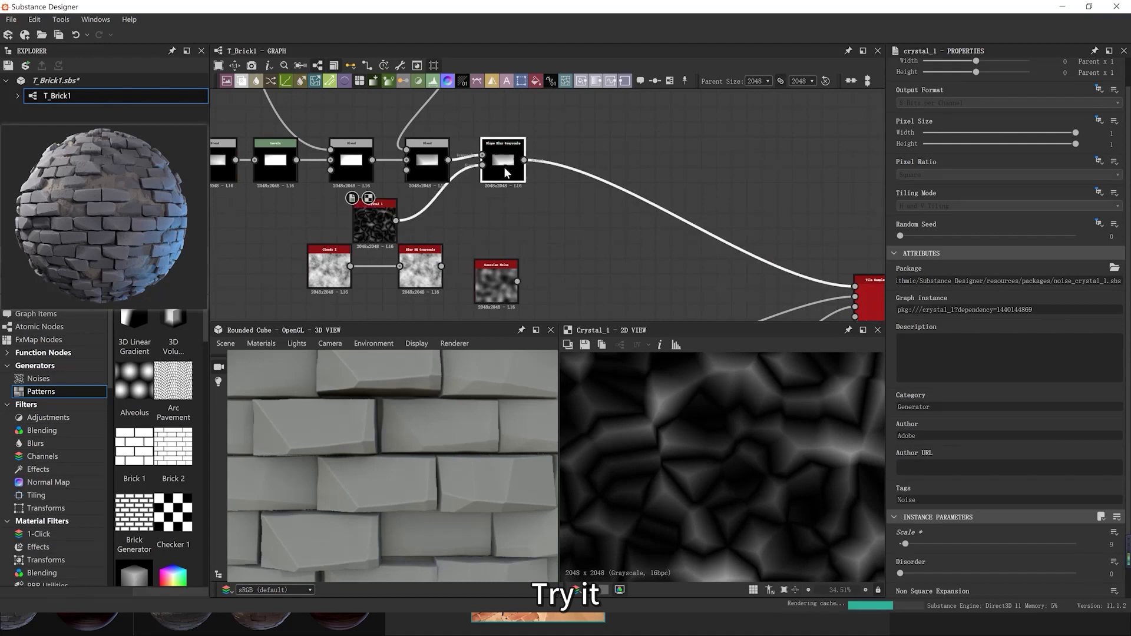
double_click(504, 167)
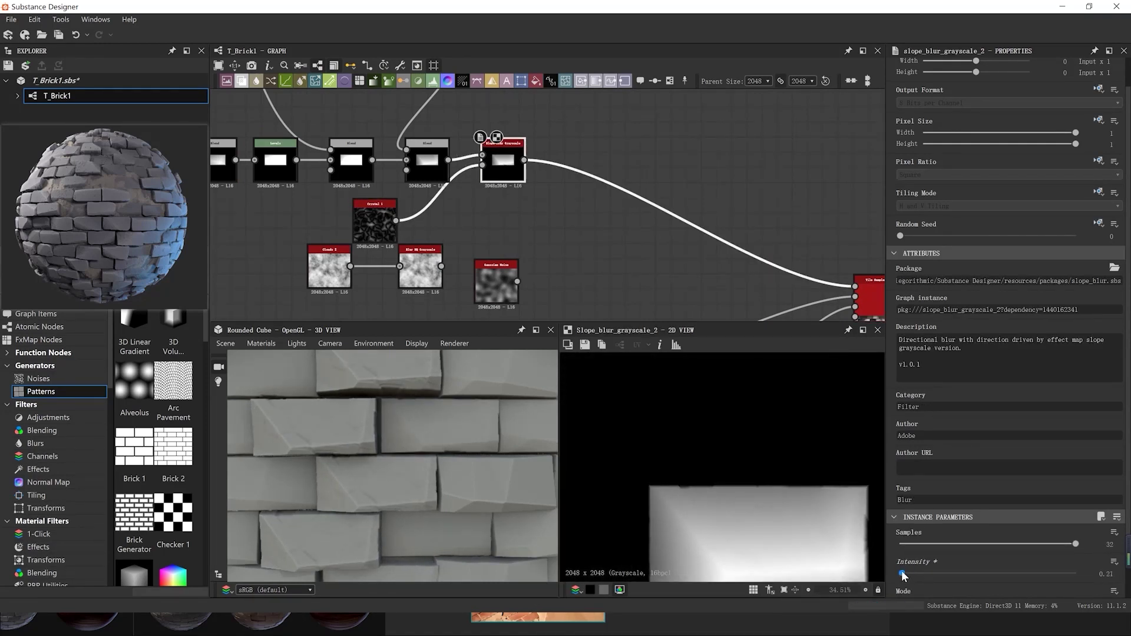
scroll(380, 442, up, 5)
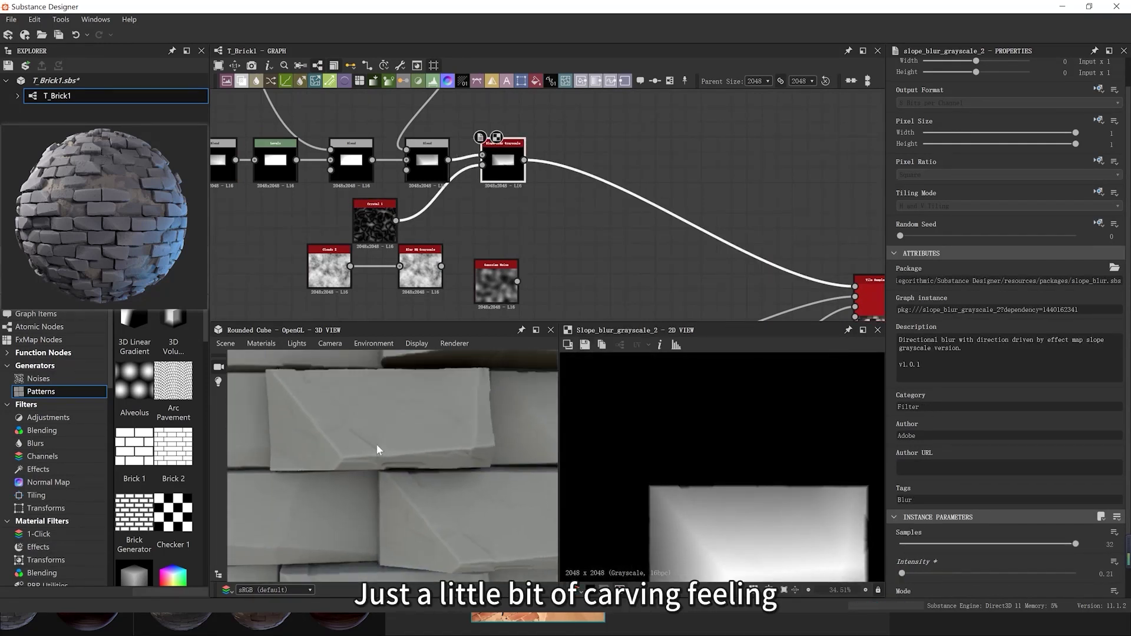
Try a Levels node with a lowered white point between Crystal 1 and the Slope Blur, and remove it
double_click(379, 223)
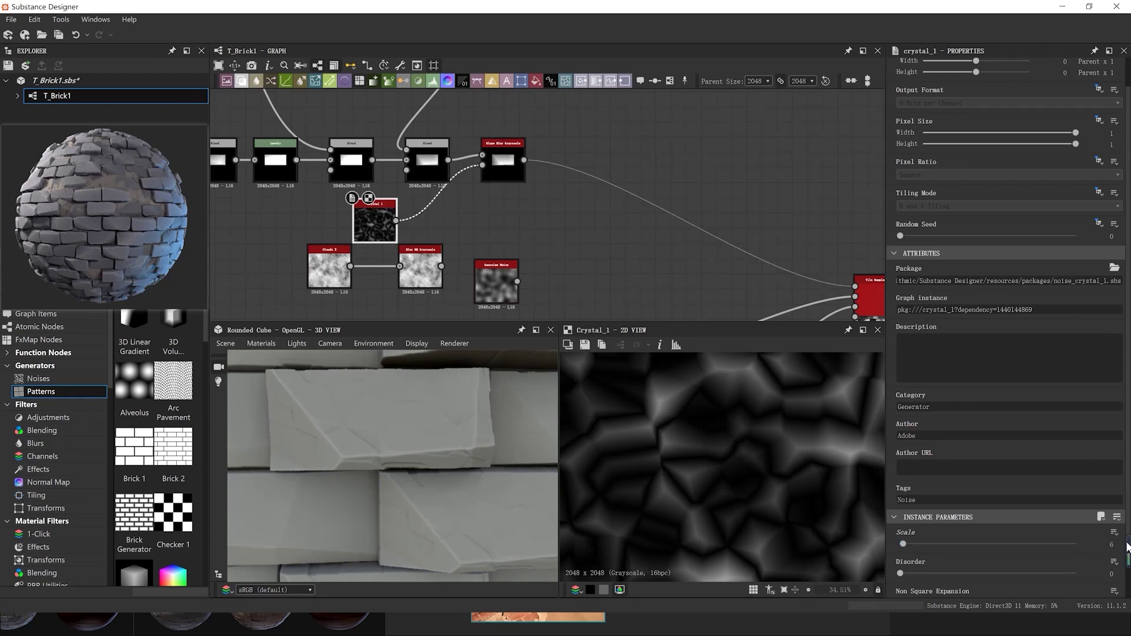
key(space)
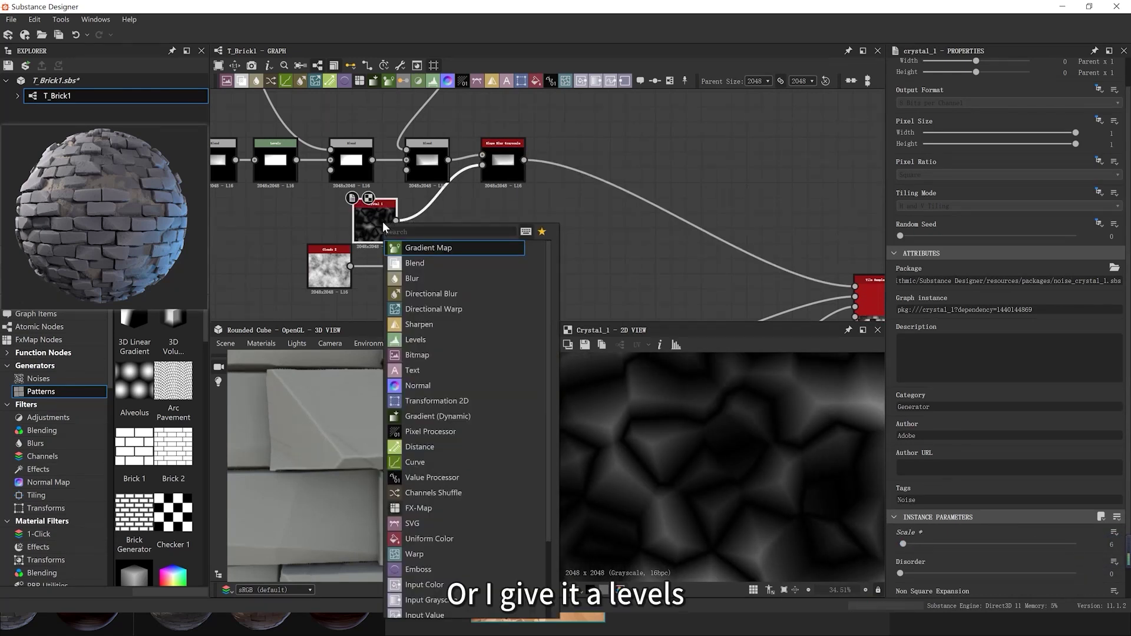
text(le)
key(Return)
drag(1112, 332, 1028, 331)
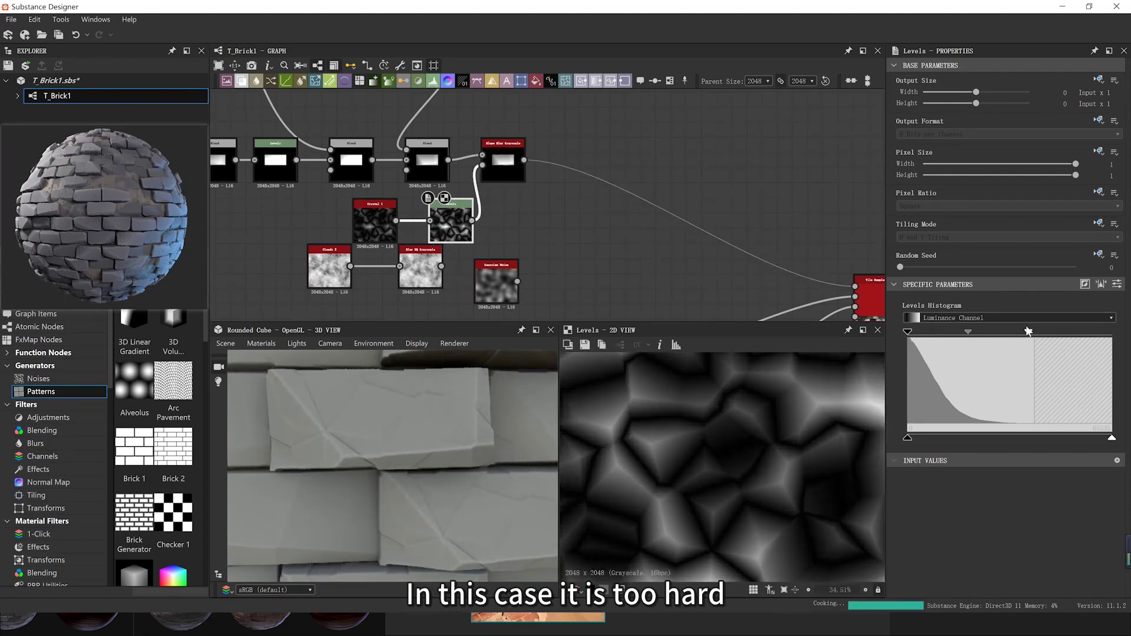
key(BackSpace)
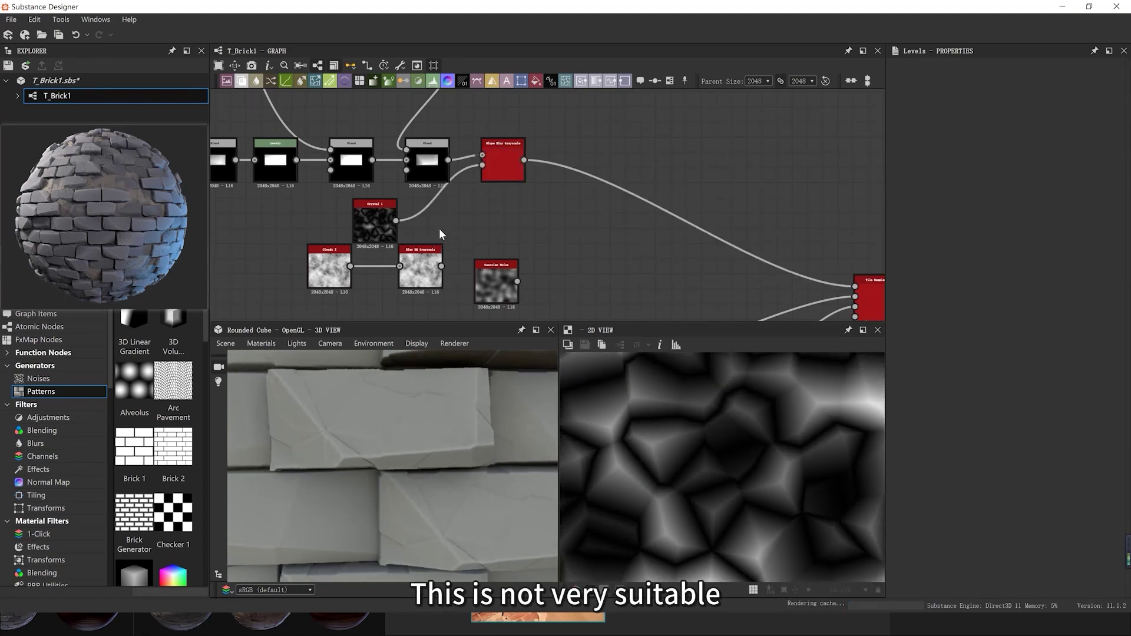
Delete the duplicated Crystal 1 and drive the first chain's Slope Blur with the Gaussian Noise placed beside the blurred Clouds 2
double_click(378, 224)
key(Delete)
drag(507, 278, 478, 263)
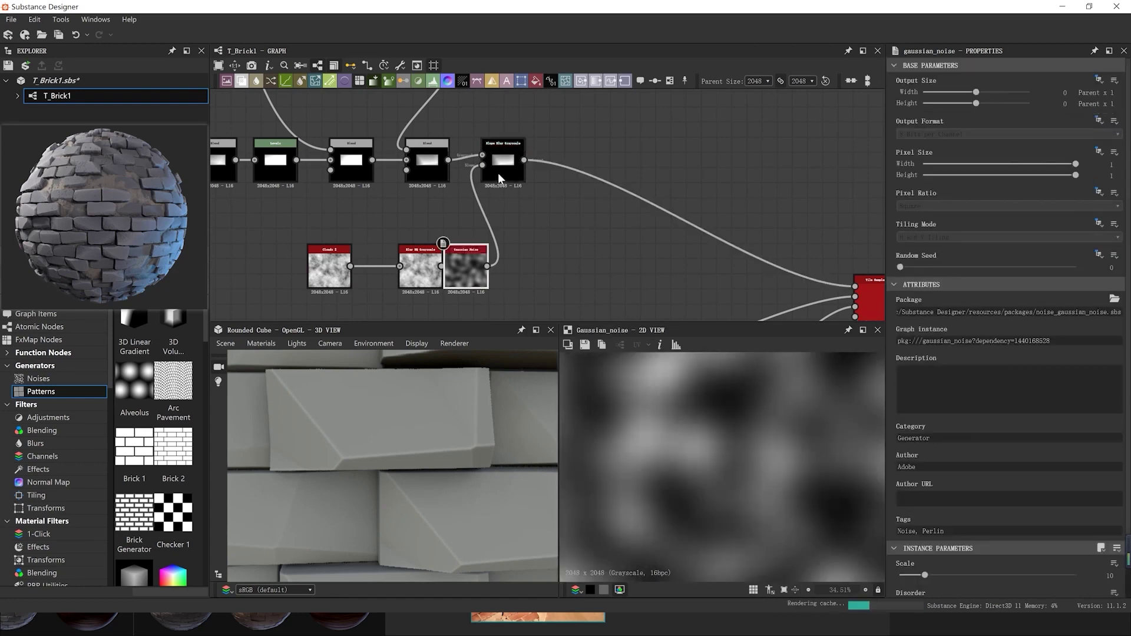
double_click(497, 172)
Insert a Levels node after the Gaussian Noise, auto-level it, and lower its white point for stronger contrast
click(471, 267)
key(space)
text(le)
key(Return)
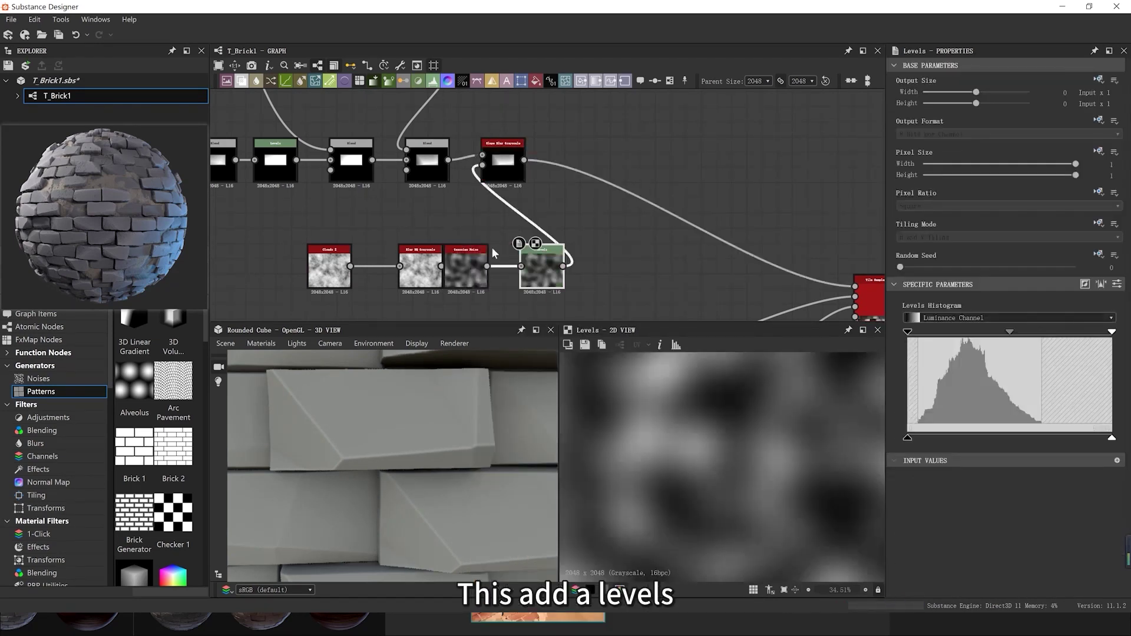
click(1100, 284)
drag(1042, 333, 1009, 331)
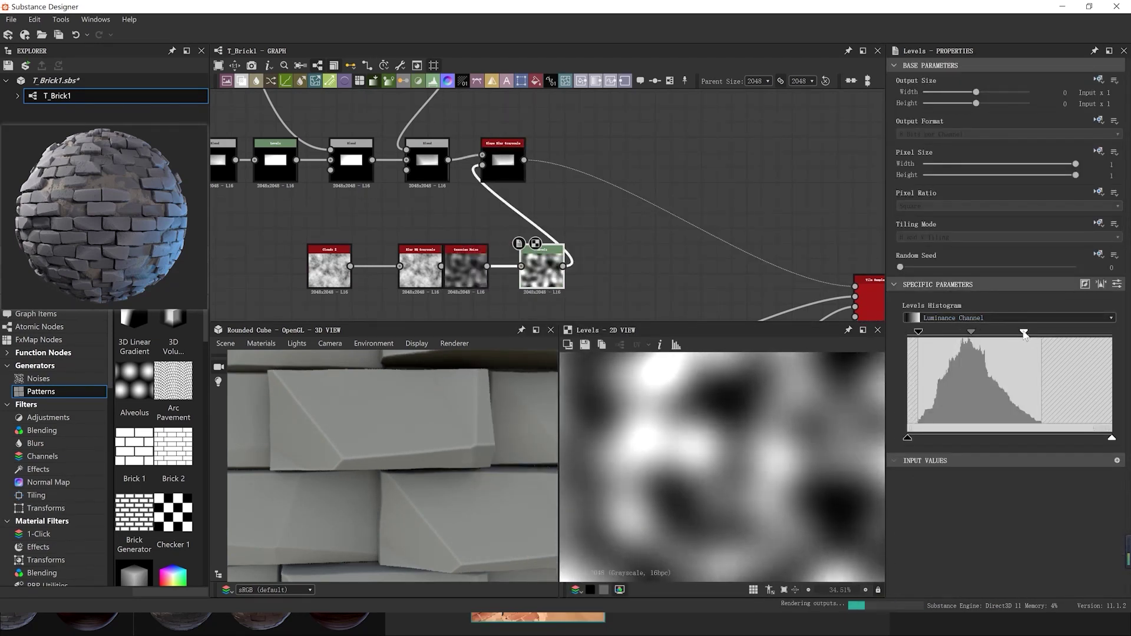
Set the first chain's Slope Blur intensity to 0.3 and check the brick edges in 3D
double_click(503, 161)
drag(903, 542, 907, 542)
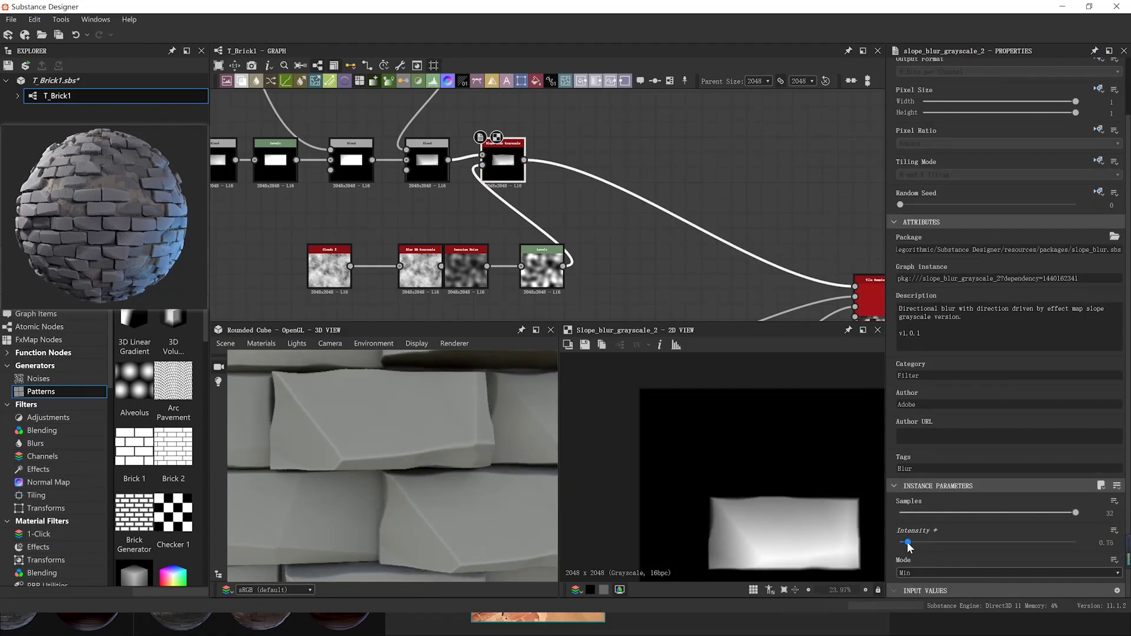
scroll(463, 548, down, 3)
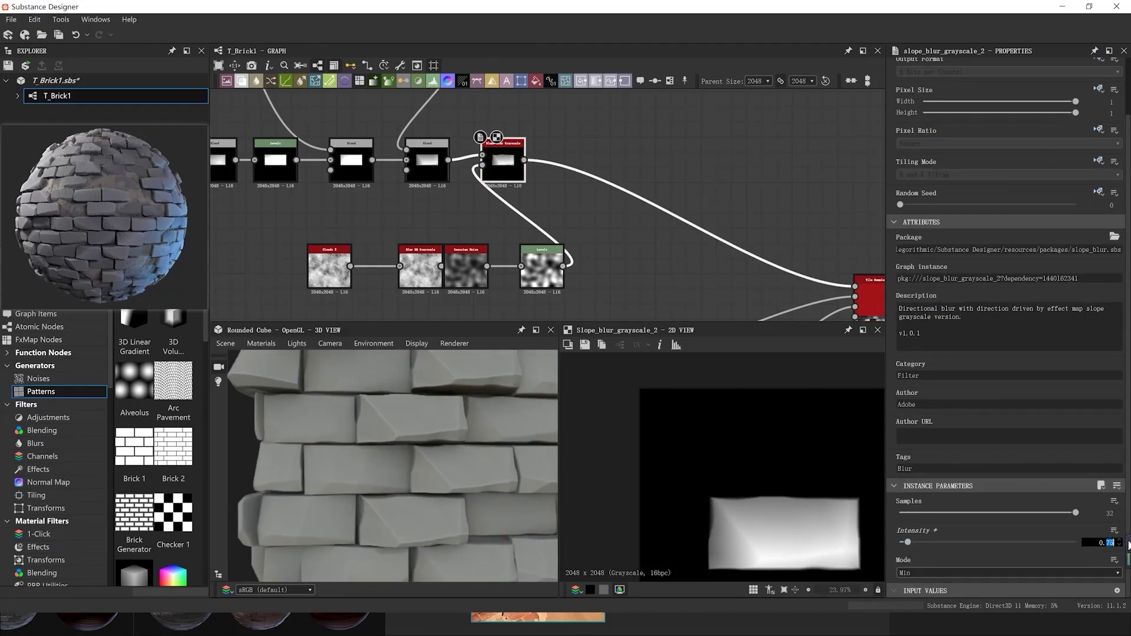
scroll(471, 548, down, 5)
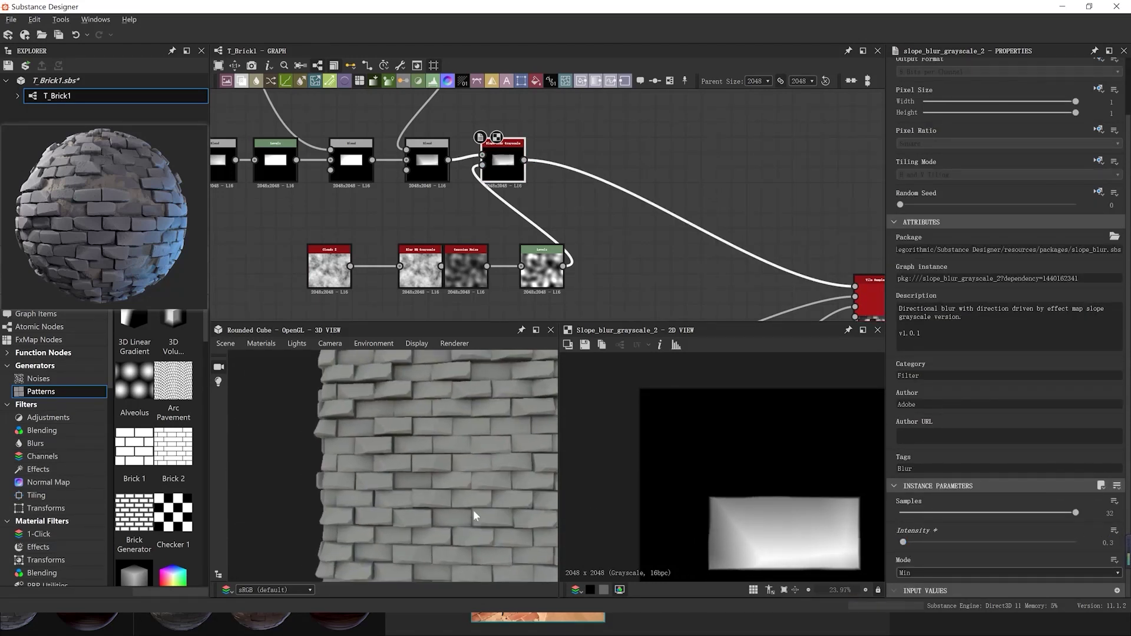
scroll(439, 203, down, 3)
Duplicate the Slope Blur with its noise link and insert it between the second chain's last Blend and the Tile Sampler
key(ctrl+shift+d)
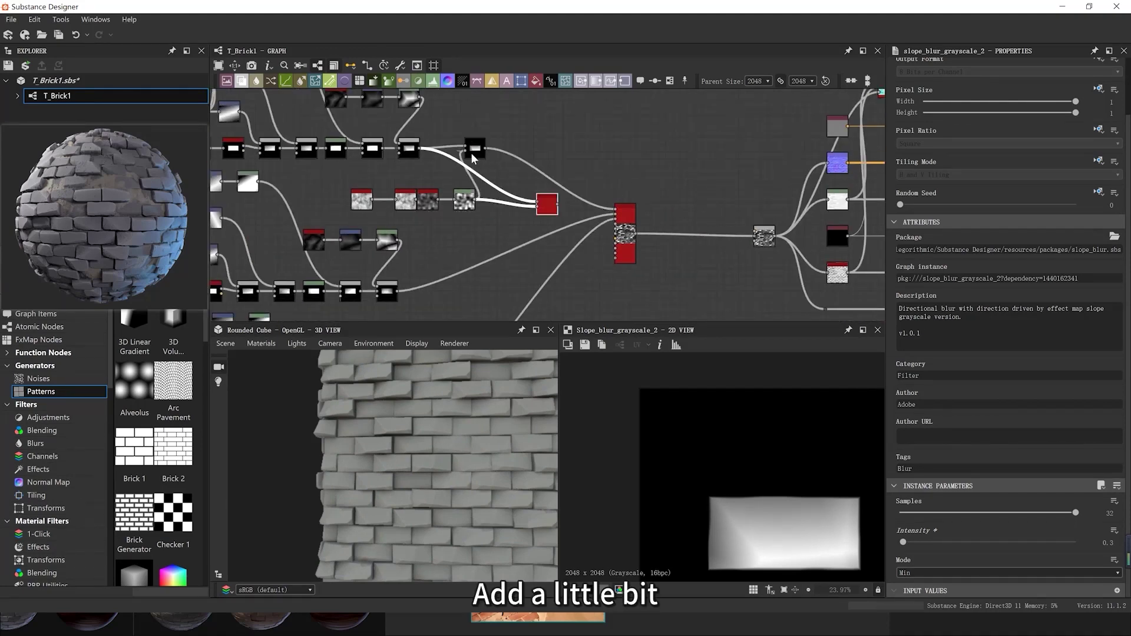
drag(544, 206, 476, 273)
scroll(405, 294, up, 3)
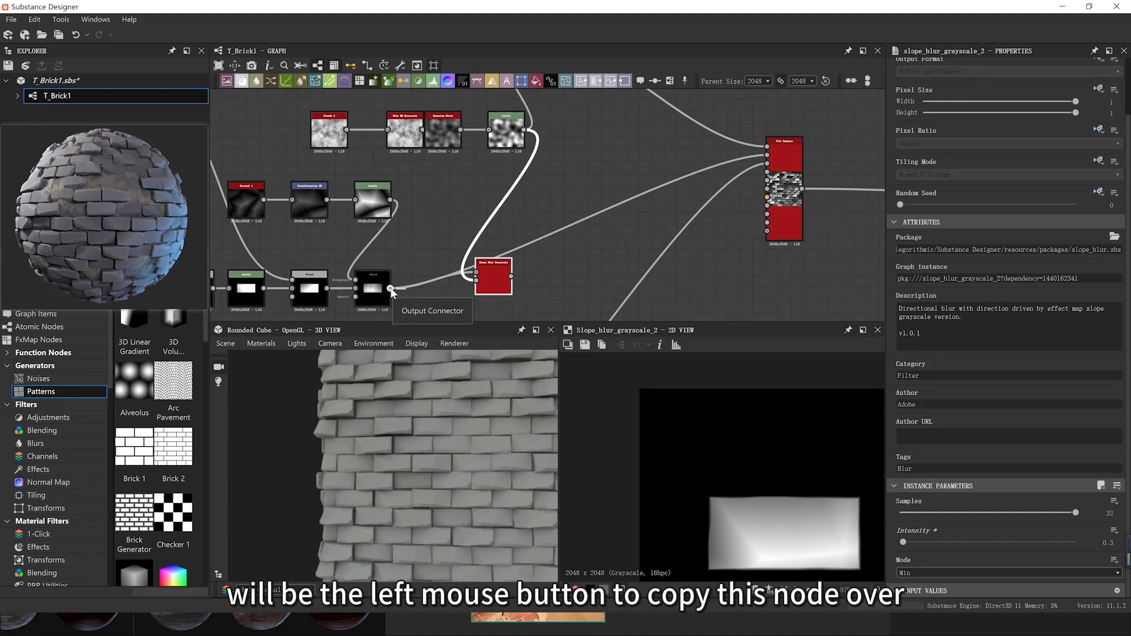
shift+drag(394, 289, 510, 280)
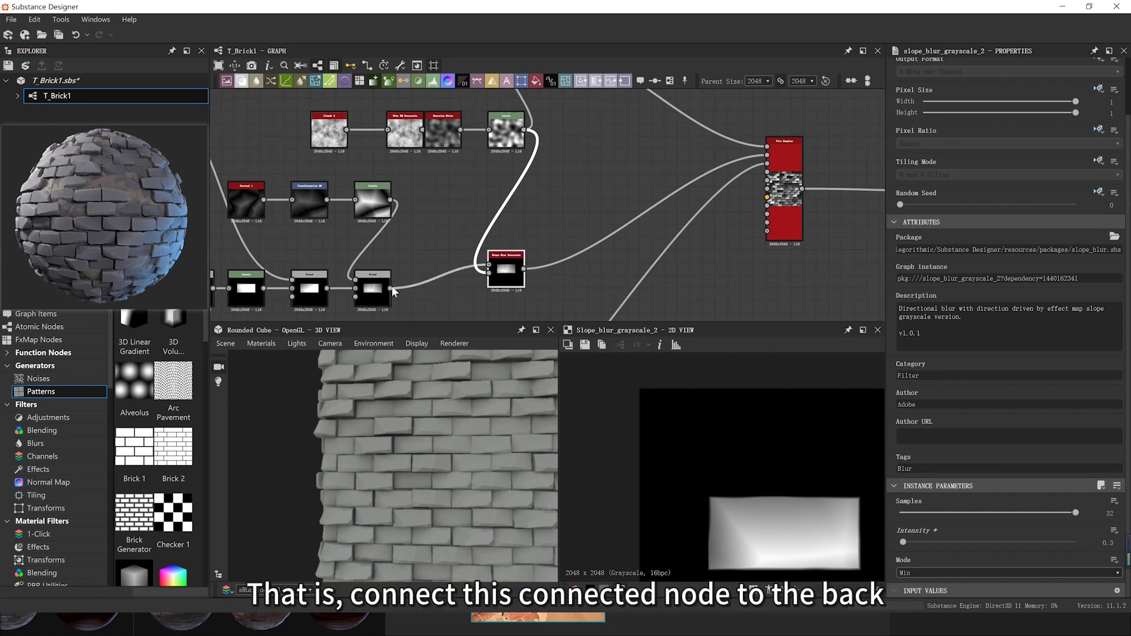
double_click(512, 280)
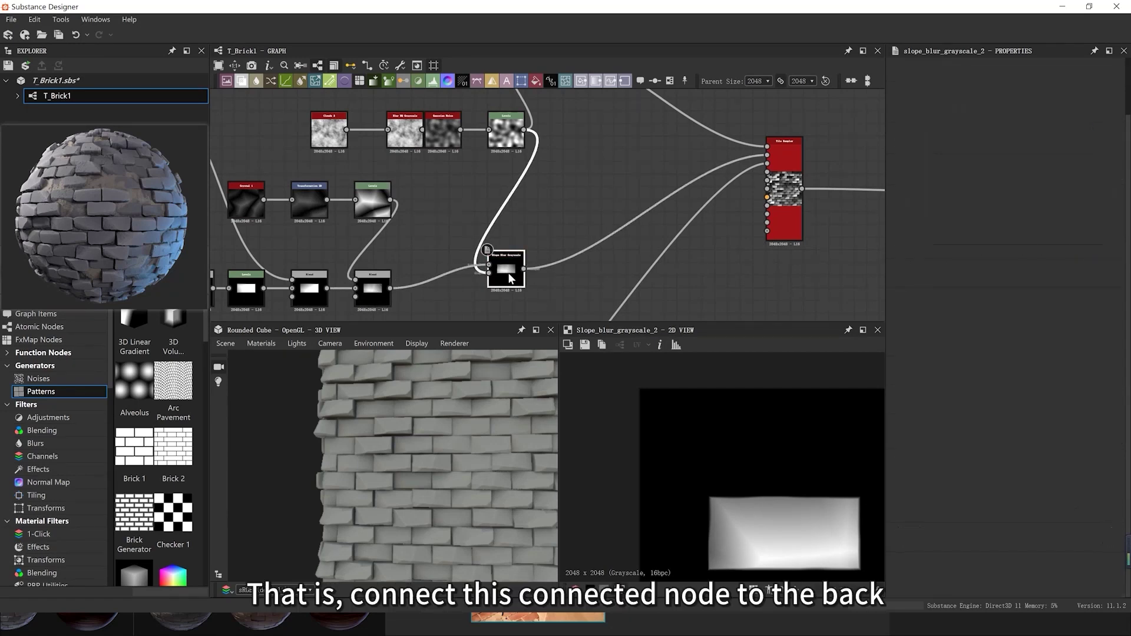
Duplicate the Slope Blur to the end of the third chain and route its output to the Tile Sampler
middle_drag(766, 524, 741, 474)
middle_drag(476, 271, 480, 165)
scroll(480, 165, down, 2)
scroll(502, 186, down, 2)
middle_drag(501, 218, 505, 181)
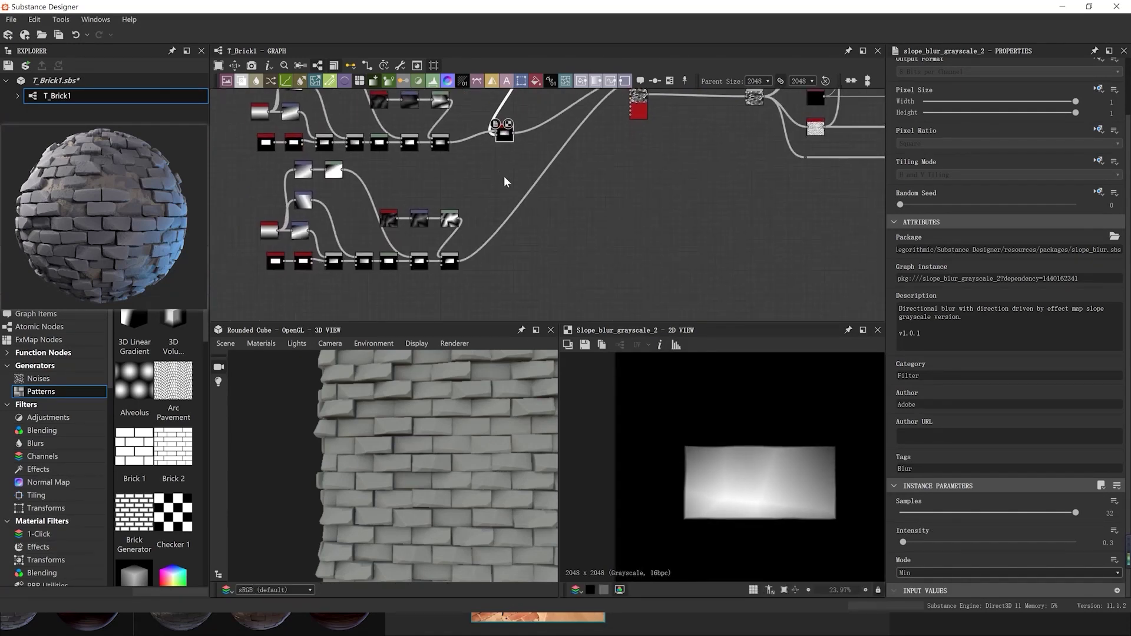
drag(547, 204, 486, 261)
scroll(480, 267, up, 4)
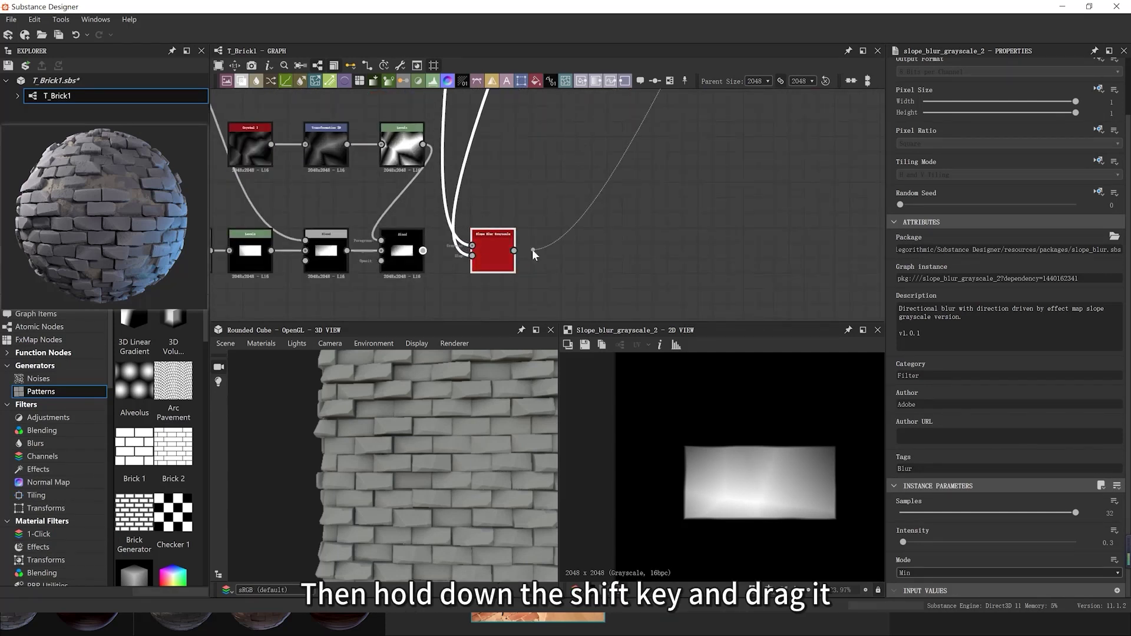
double_click(497, 258)
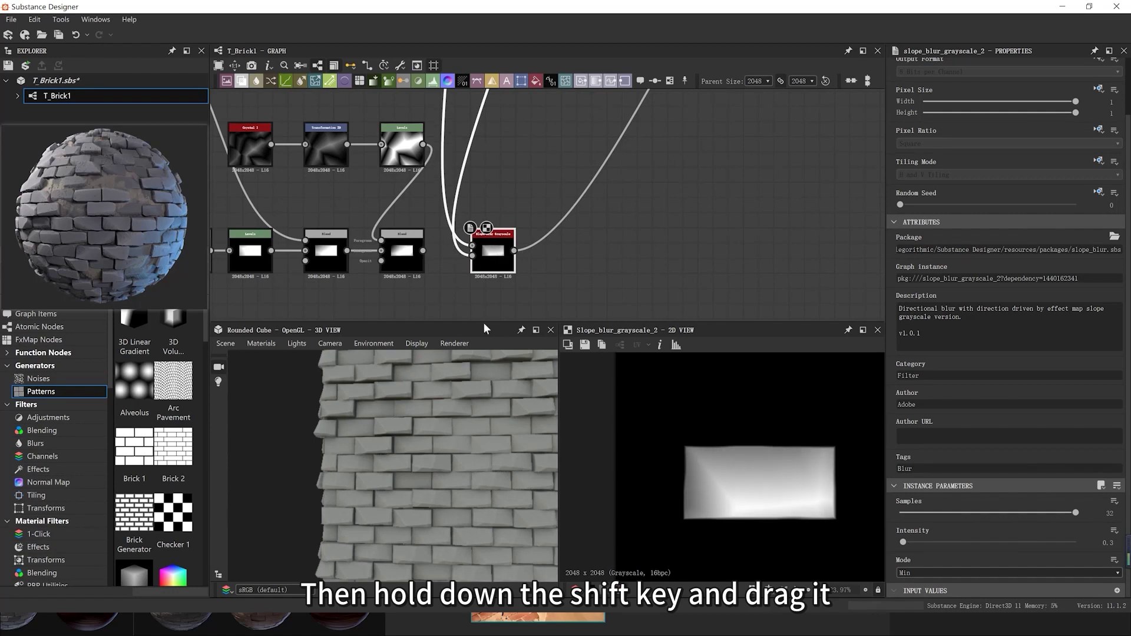
Correct the third Slope Blur's input so it takes the third chain's last Blend, and align the node with its chain
key(ctrl+z)
scroll(466, 256, down, 4)
scroll(486, 280, up, 2)
mouse_move(467, 257)
middle_down()
mouse_move(461, 303)
mouse_move(437, 268)
mouse_move(458, 312)
mouse_move(474, 276)
middle_up()
scroll(437, 268, up, 2)
scroll(456, 260, down, 6)
drag(485, 294, 487, 299)
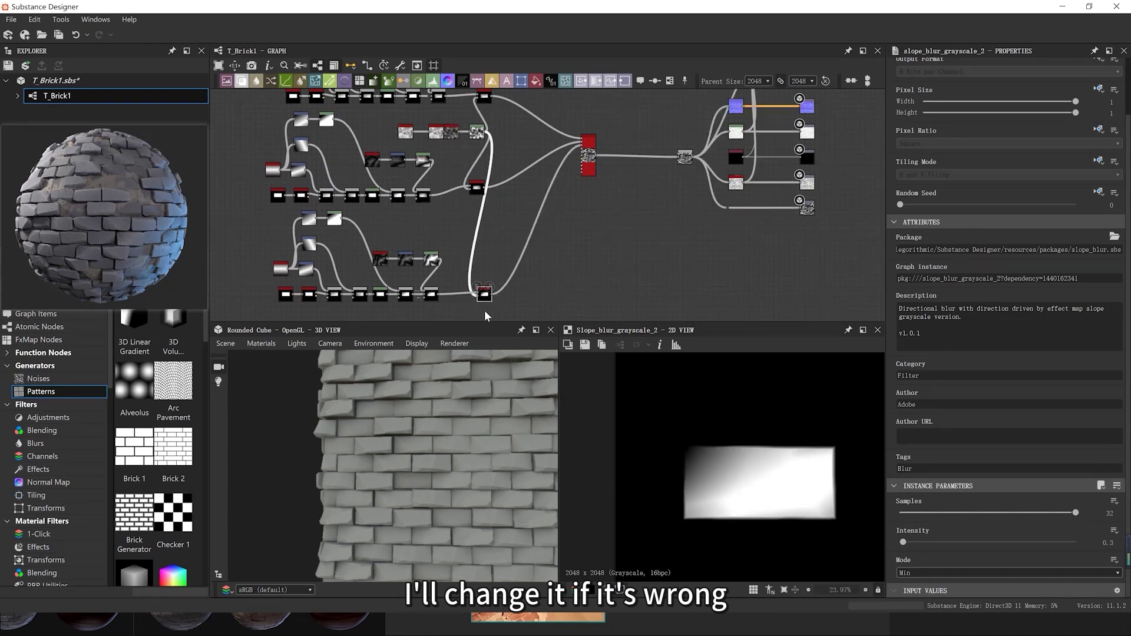
Inspect the bricks up close and increase the Scale of the Gaussian Noise shared by the three Slope Blurs
right_drag(457, 372, 492, 261)
scroll(490, 243, down, 2)
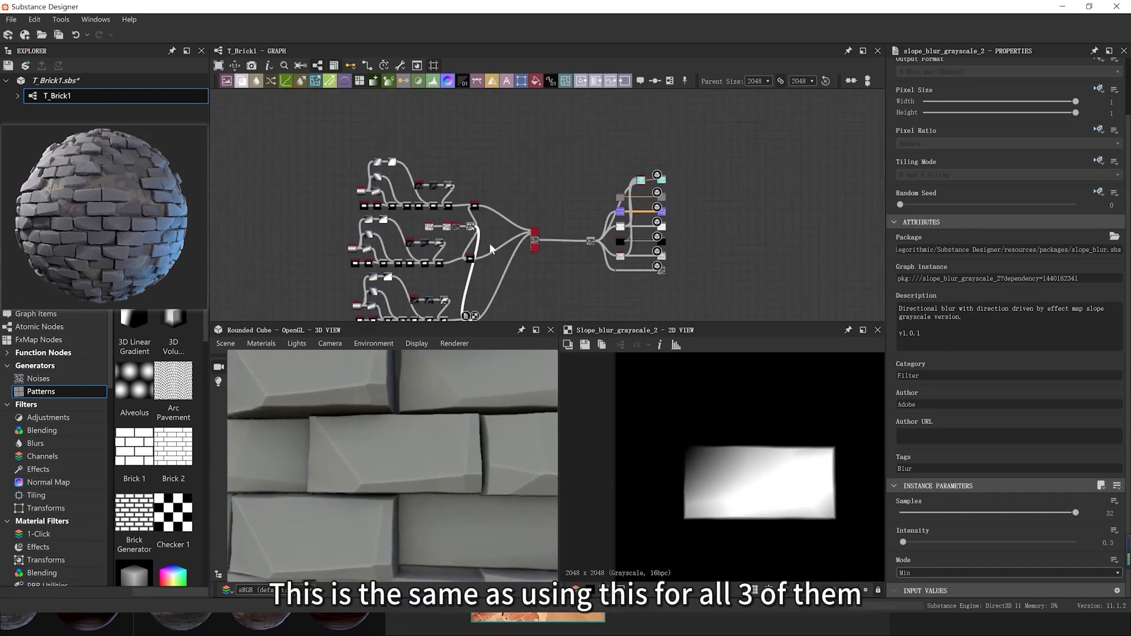
scroll(448, 245, up, 6)
click(449, 245)
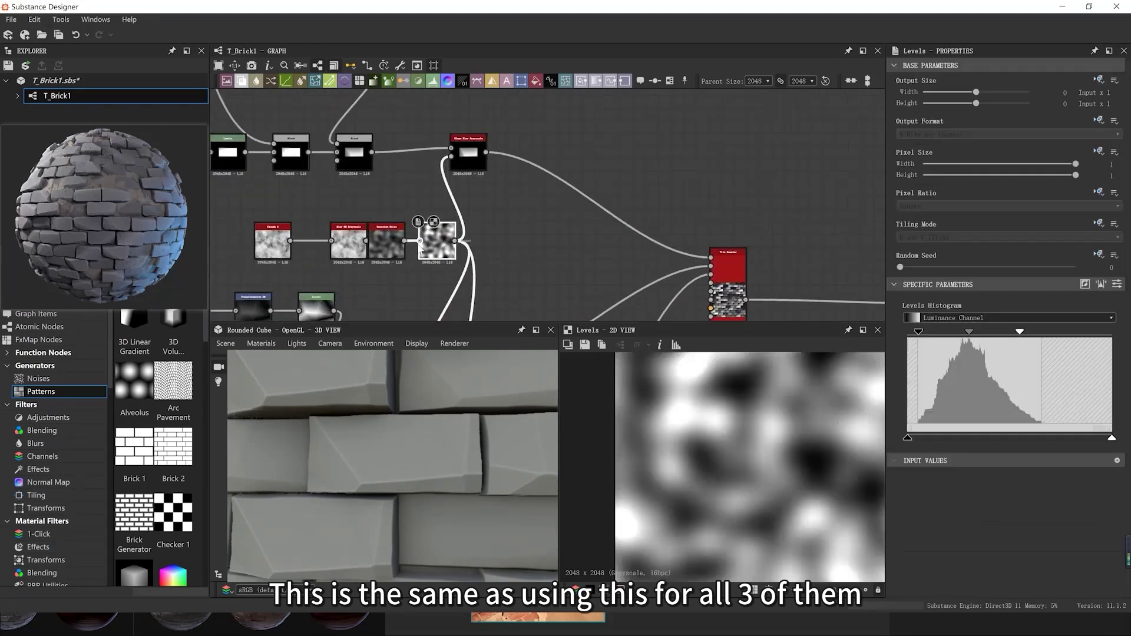
click(388, 242)
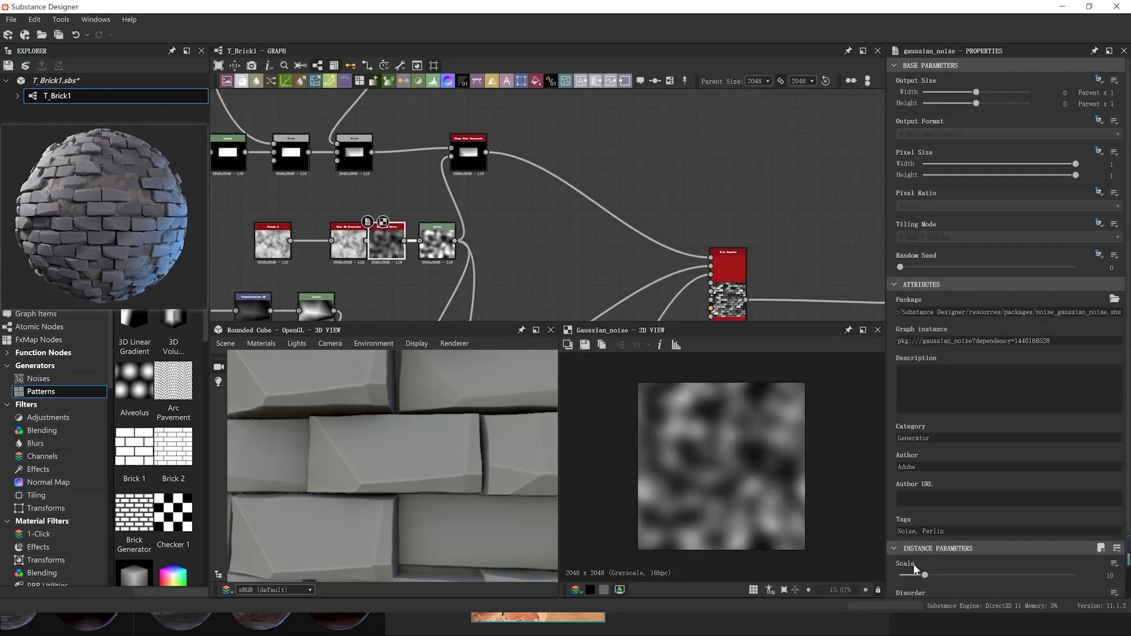
drag(924, 574, 939, 571)
Brighten the noise Levels by lowering its white point slightly and shifting the midtones, and check the bricks in 3D
click(437, 242)
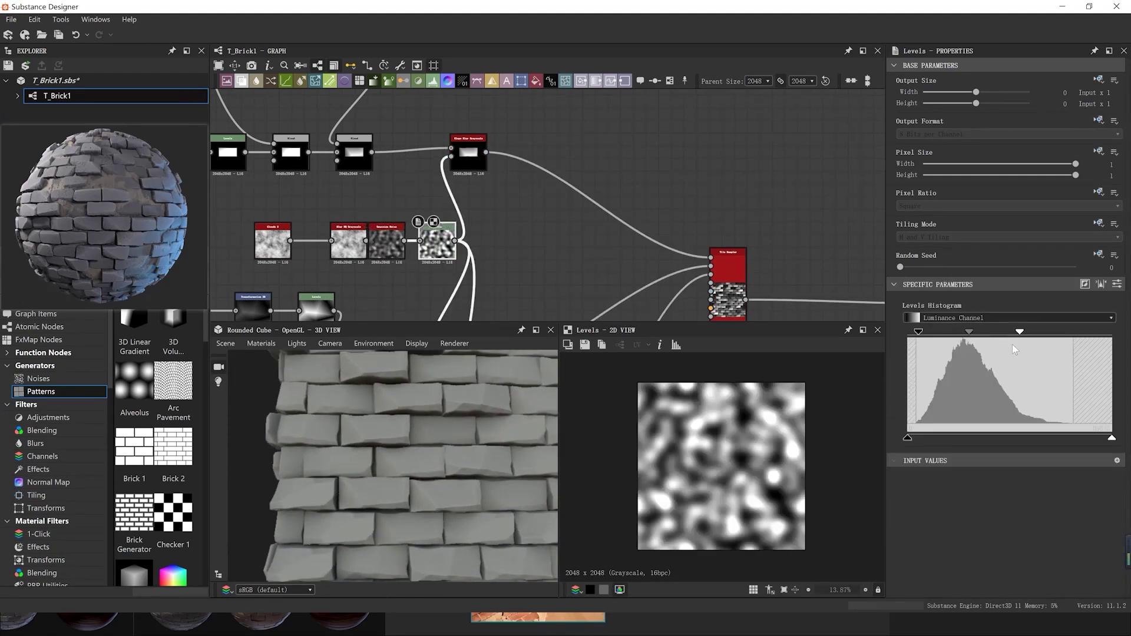
drag(1017, 334, 961, 334)
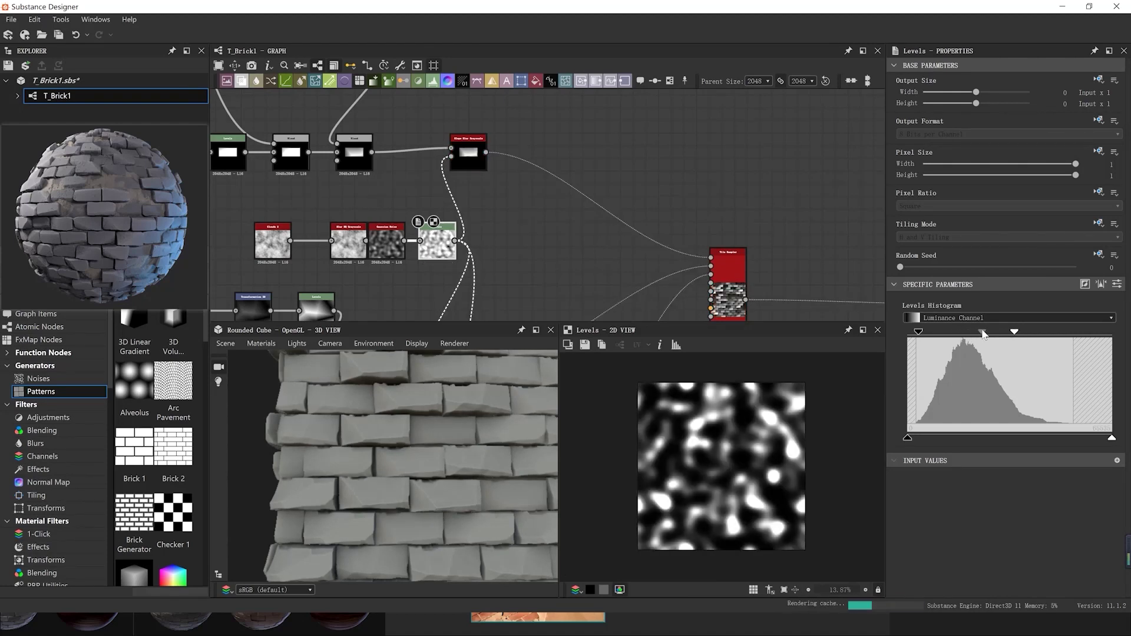
scroll(461, 571, down, 3)
drag(461, 569, 462, 510)
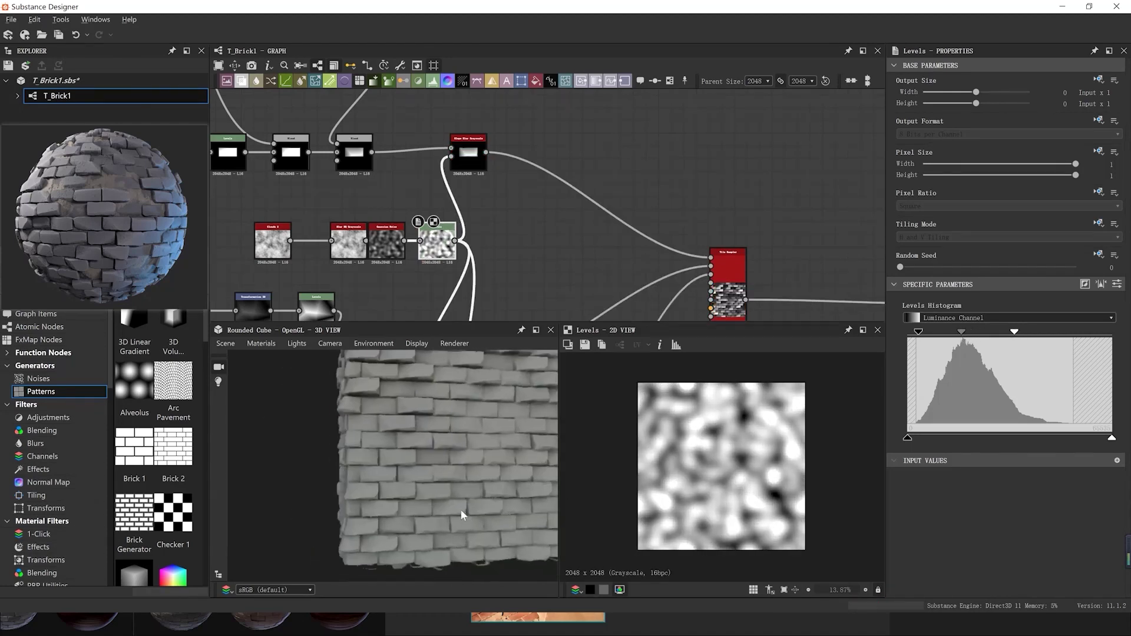
scroll(468, 492, down, 2)
scroll(465, 471, up, 5)
scroll(724, 306, down, 2)
Display the Tile Sampler in 2D and add a Slope Blur Grayscale node after it
middle_drag(724, 306, 522, 255)
double_click(611, 242)
scroll(616, 256, up, 2)
drag(522, 238, 481, 238)
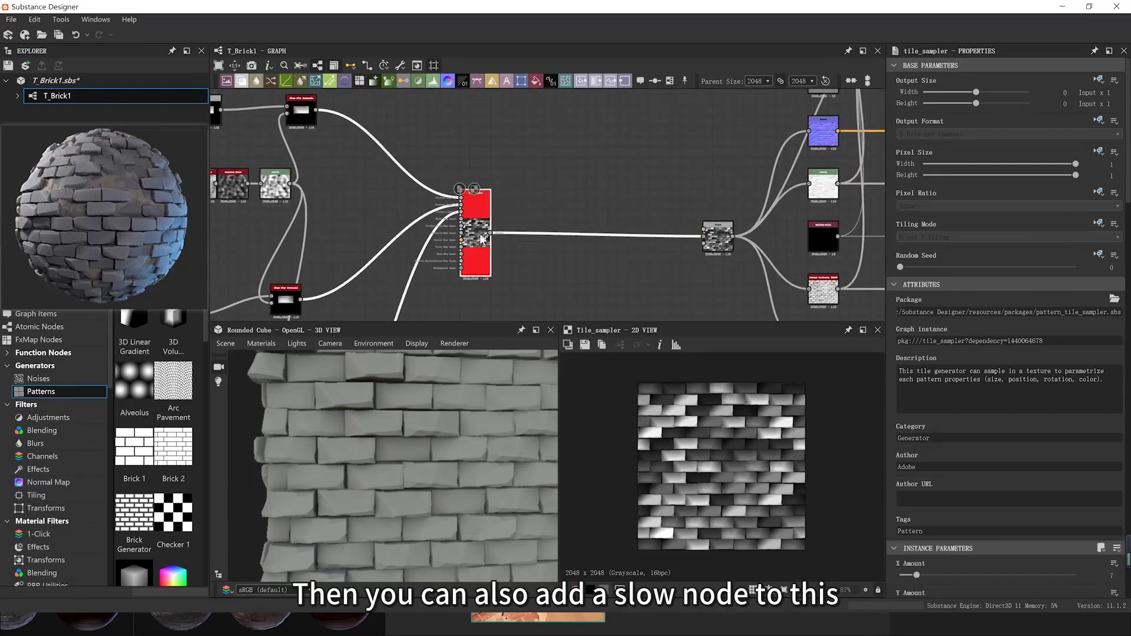
key(space)
text(slo)
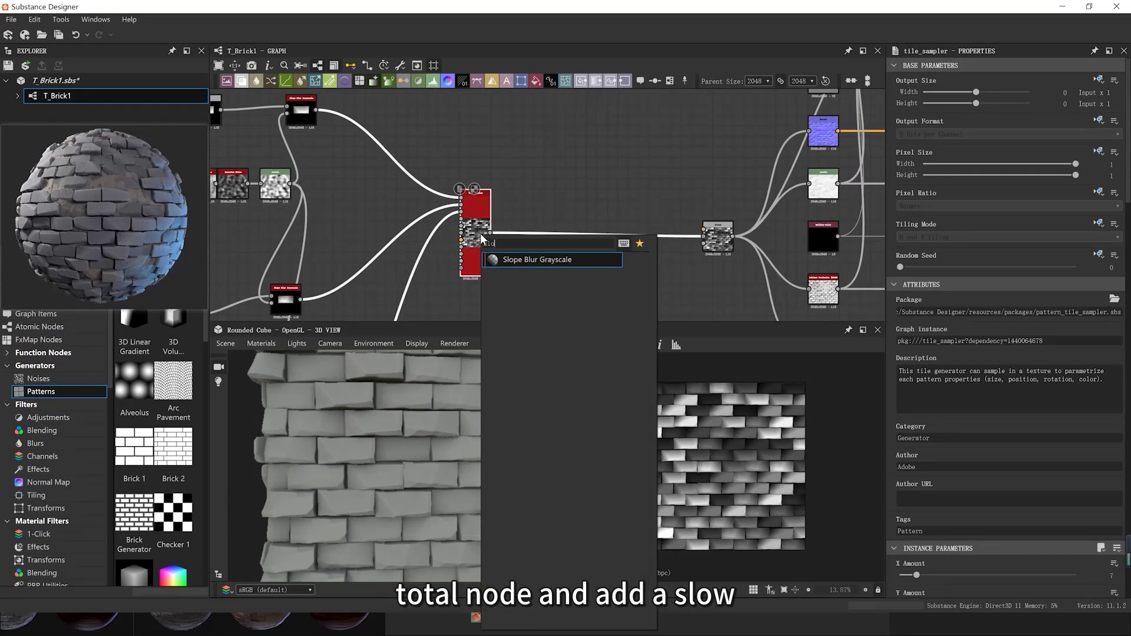
key(Return)
Move the Clouds 2 and Blur HQ Grayscale nodes below the Tile Sampler and connect the blur to the new Slope Blur's slope input
middle_drag(410, 276, 434, 195)
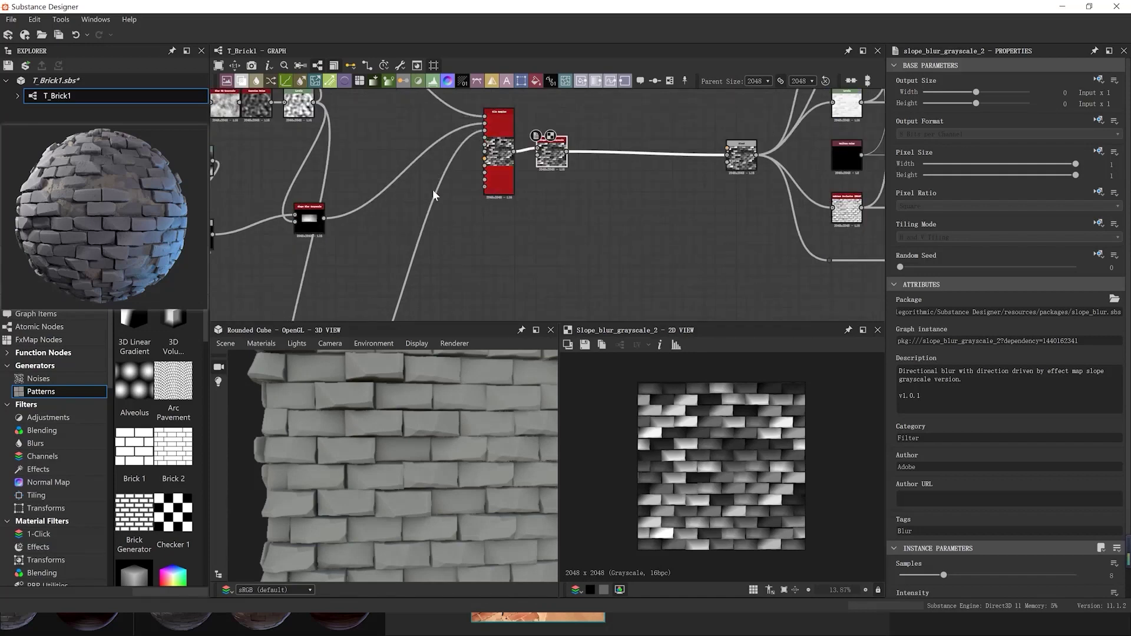
drag(230, 115, 477, 239)
scroll(444, 222, down, 1)
middle_drag(444, 222, 519, 252)
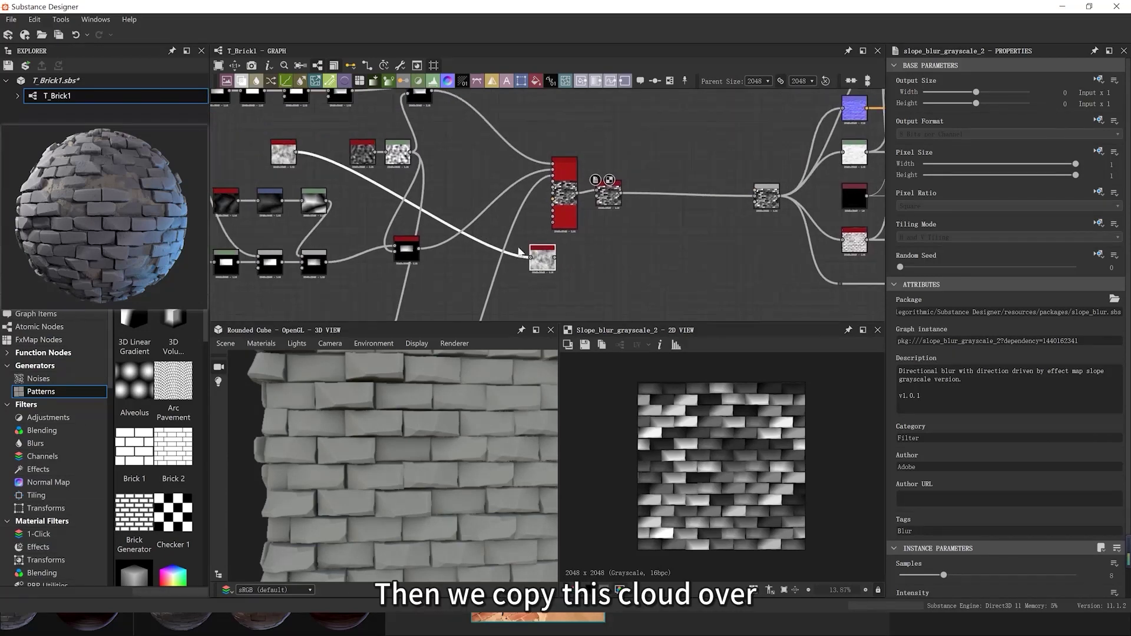
drag(331, 156, 334, 158)
drag(332, 156, 621, 151)
scroll(583, 255, up, 2)
Set the new Slope Blur's samples to 32, reduce the Blur HQ intensity to 0.43, and inspect the roughened bricks
click(623, 151)
drag(944, 575, 1076, 574)
scroll(1049, 565, down, 2)
drag(1010, 542, 903, 544)
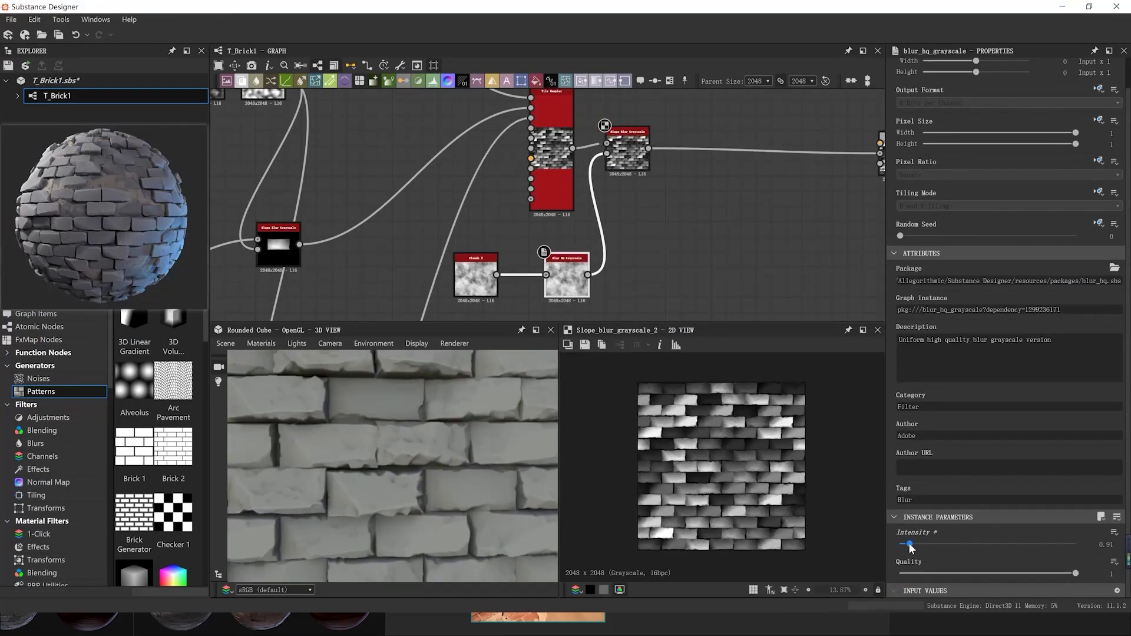
mouse_move(908, 542)
mouse_down()
mouse_move(893, 543)
mouse_move(904, 547)
mouse_up()
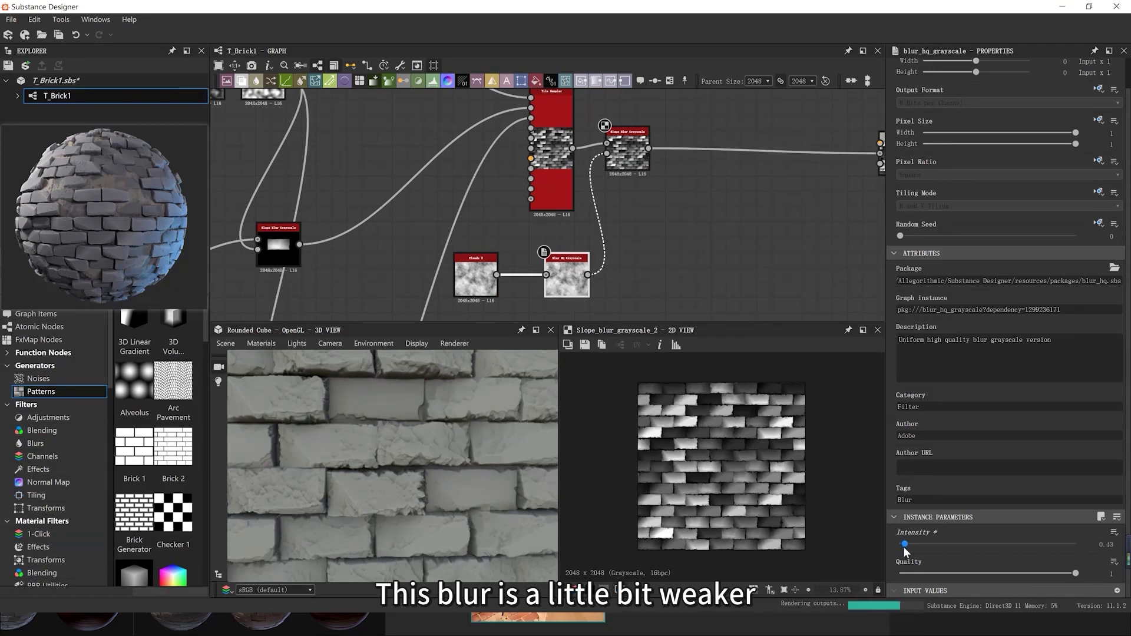
scroll(411, 489, up, 5)
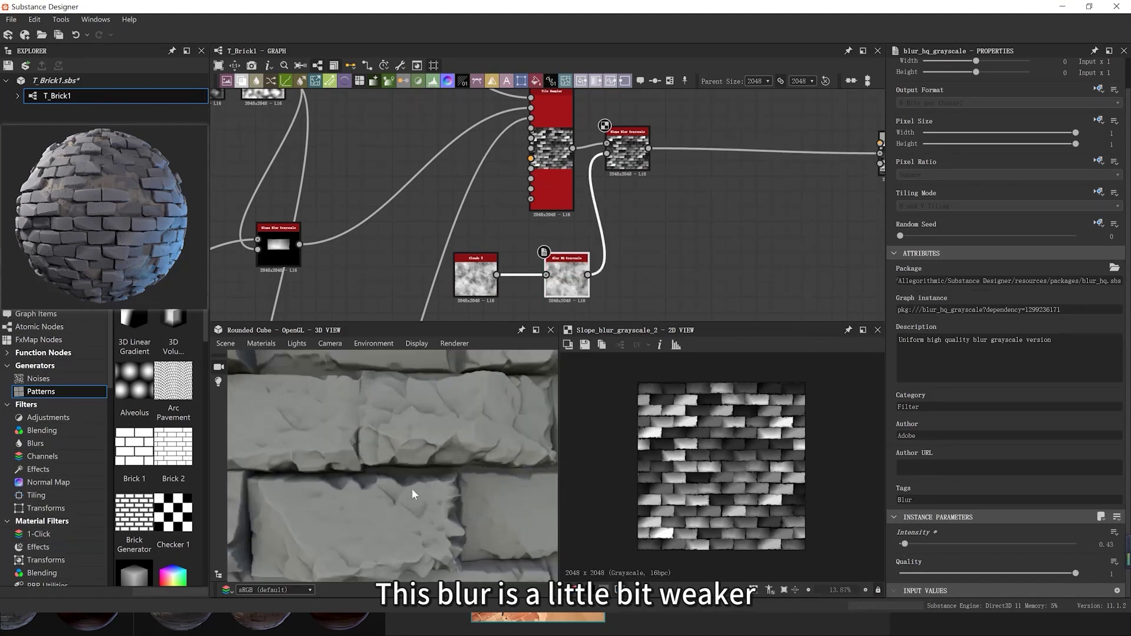
Set the intensity of the Slope Blur after the Tile Sampler to 0.1 and check the bricks in 3D
double_click(570, 289)
double_click(628, 153)
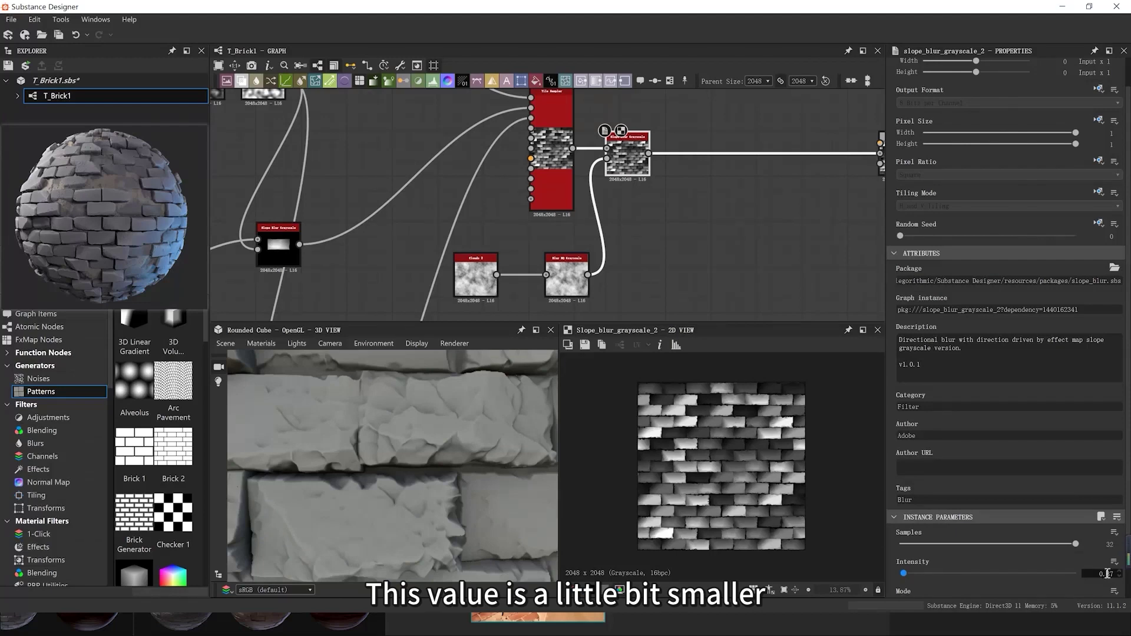
text(10.1)
key(Return)
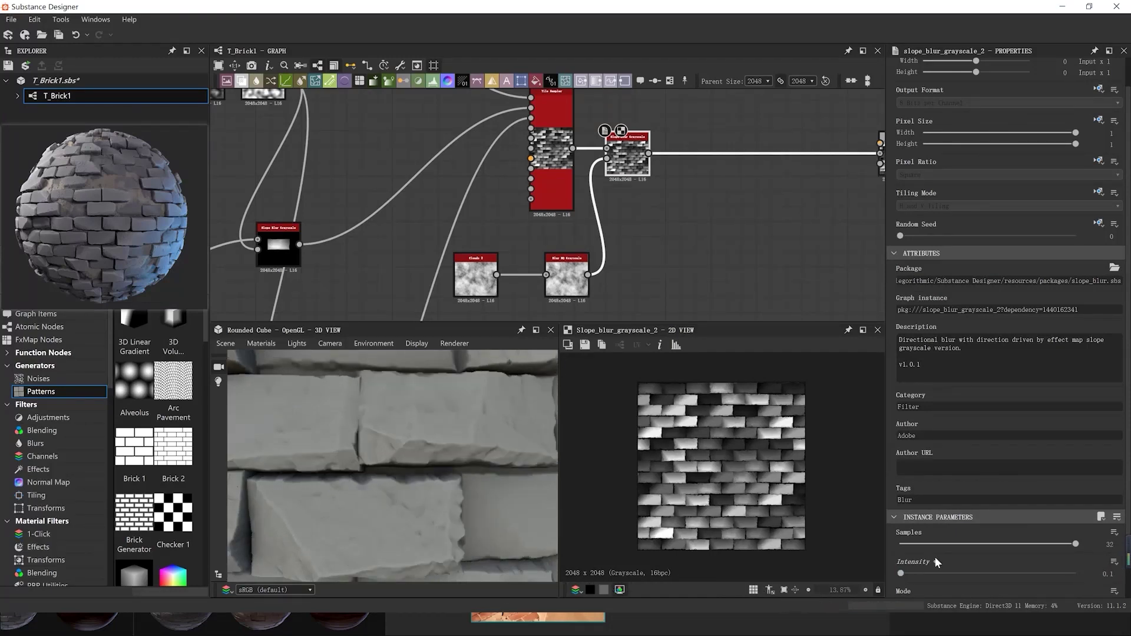
right_drag(462, 429, 465, 477)
Set the intensity of the Blur HQ Grayscale feeding the final Slope Blur to 0.2
double_click(567, 277)
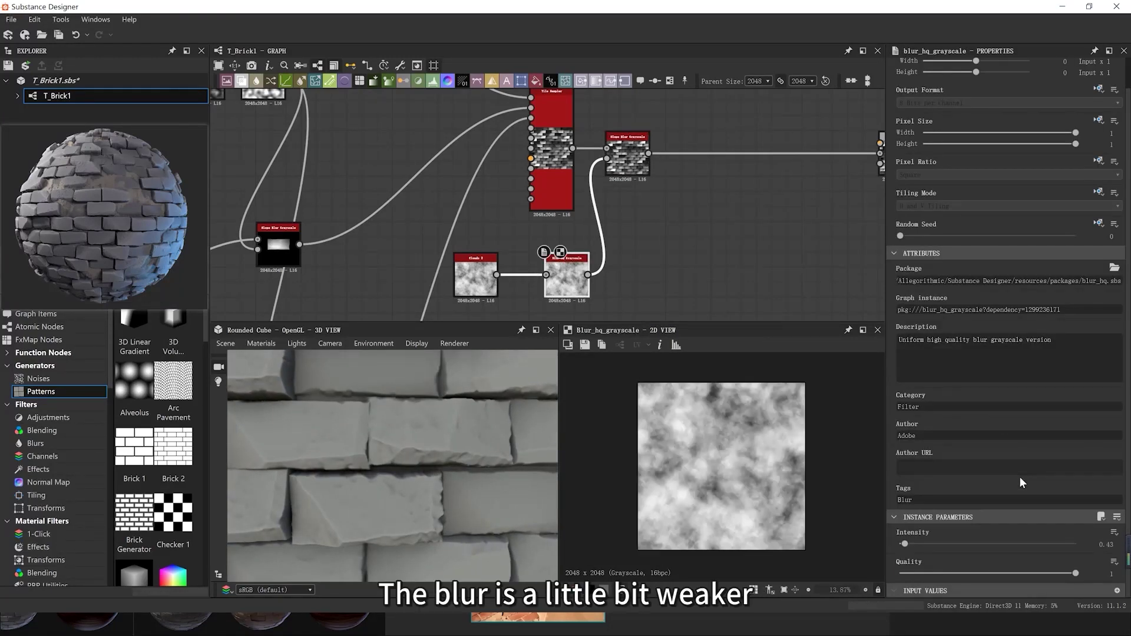
double_click(1108, 545)
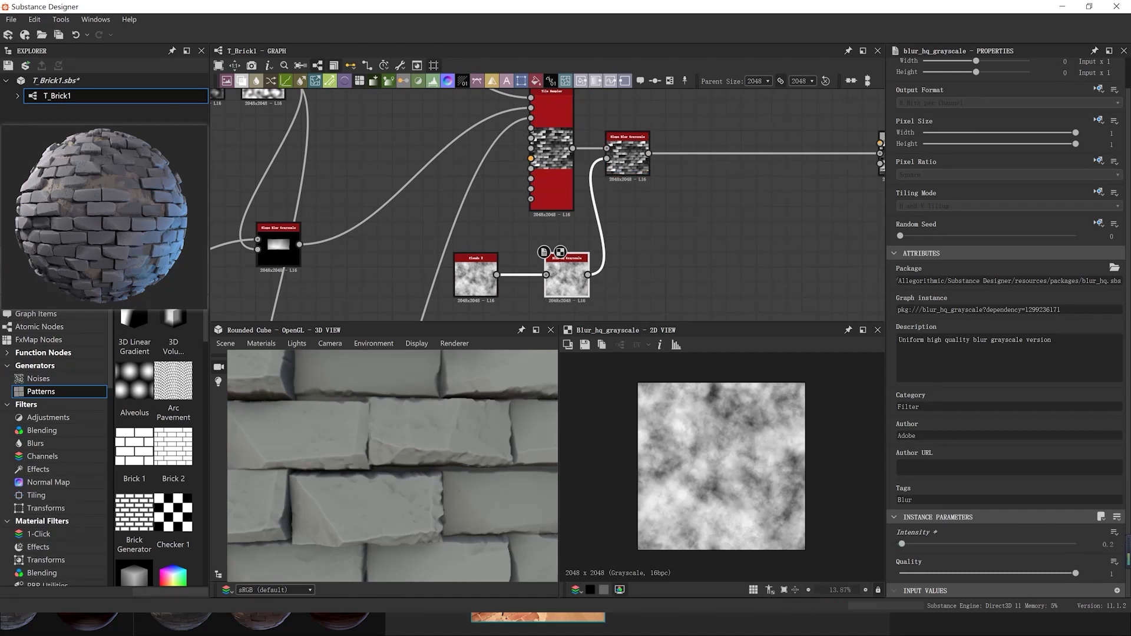
Inspect the chipped brick edges up close and raise the intensity of the Blur HQ Grayscale feeding the final Slope Blur
scroll(740, 494, up, 1)
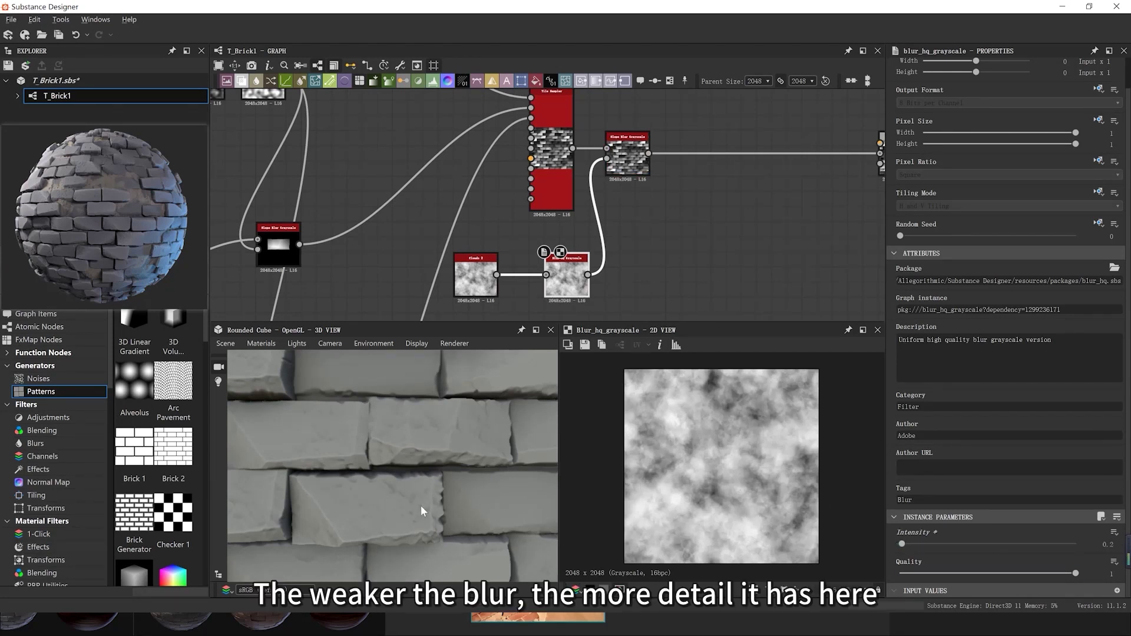
drag(420, 505, 404, 499)
right_drag(404, 499, 397, 448)
drag(397, 447, 417, 447)
scroll(415, 442, up, 2)
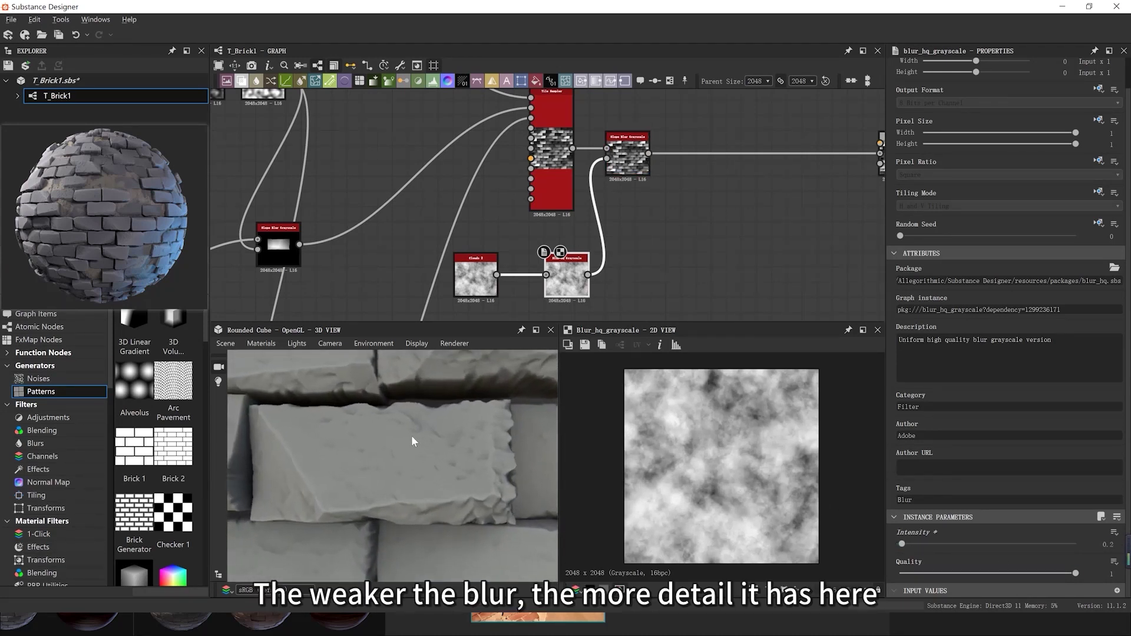
drag(902, 544, 913, 544)
scroll(457, 522, down, 5)
drag(457, 522, 530, 429)
scroll(595, 295, down, 2)
Insert a Levels node between the middle brick chain's Slope Blur Grayscale and the Tile Sampler
double_click(569, 200)
middle_drag(494, 214, 556, 185)
scroll(436, 232, up, 1)
click(434, 233)
double_click(436, 235)
key(space)
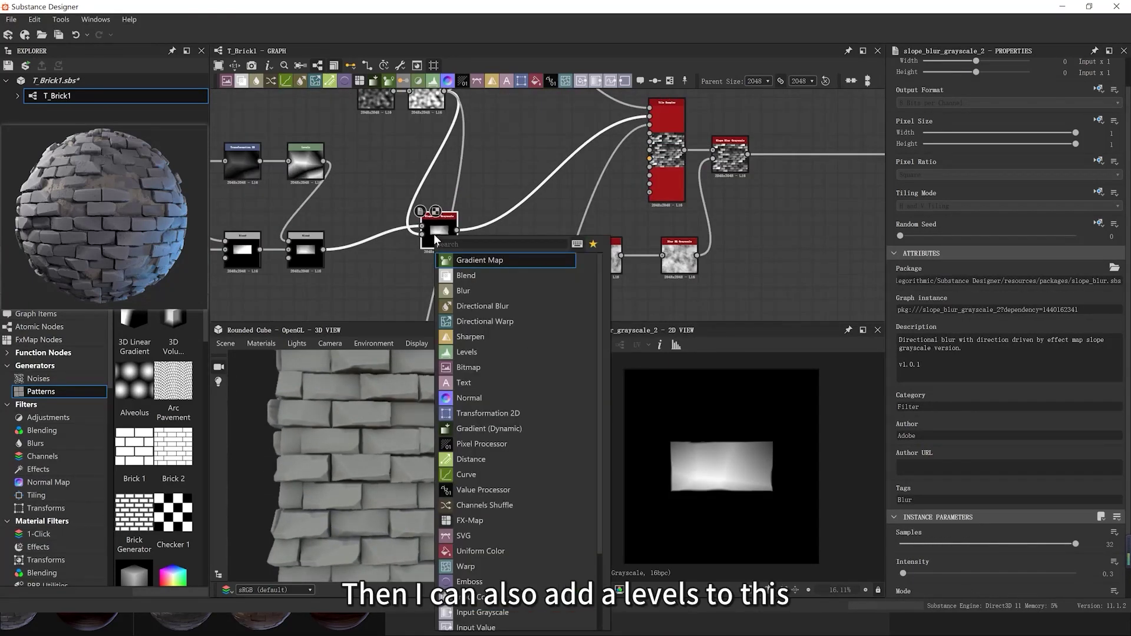
text(levels)
key(Return)
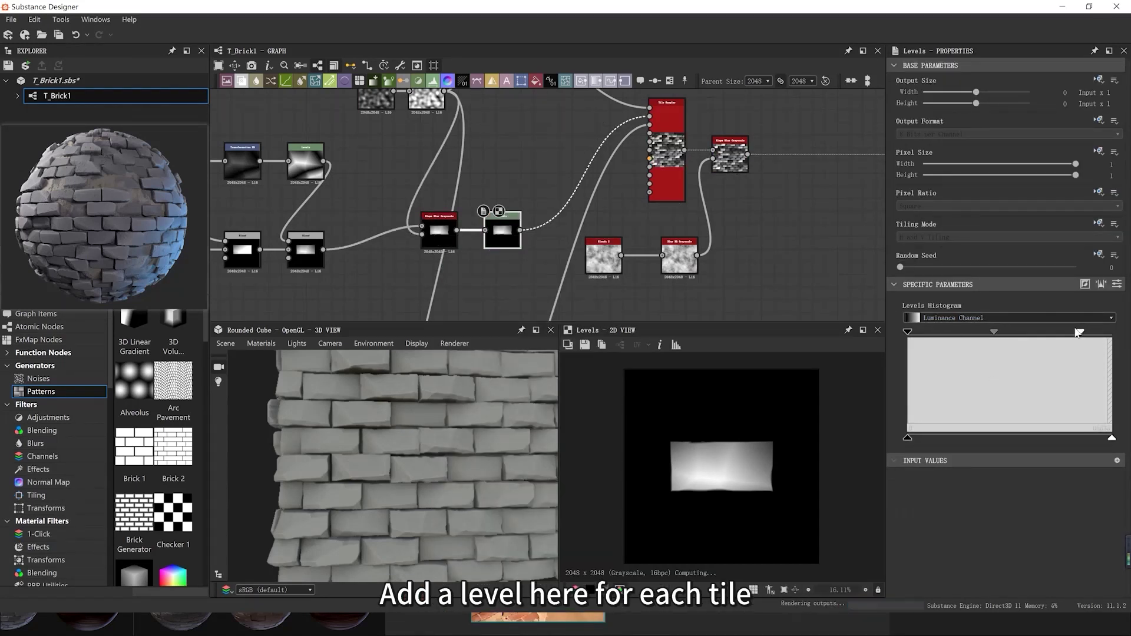
Lower the new Levels node's white input point to flatten the middle of the brick, and check the bricks in 3D
drag(1079, 334, 1018, 335)
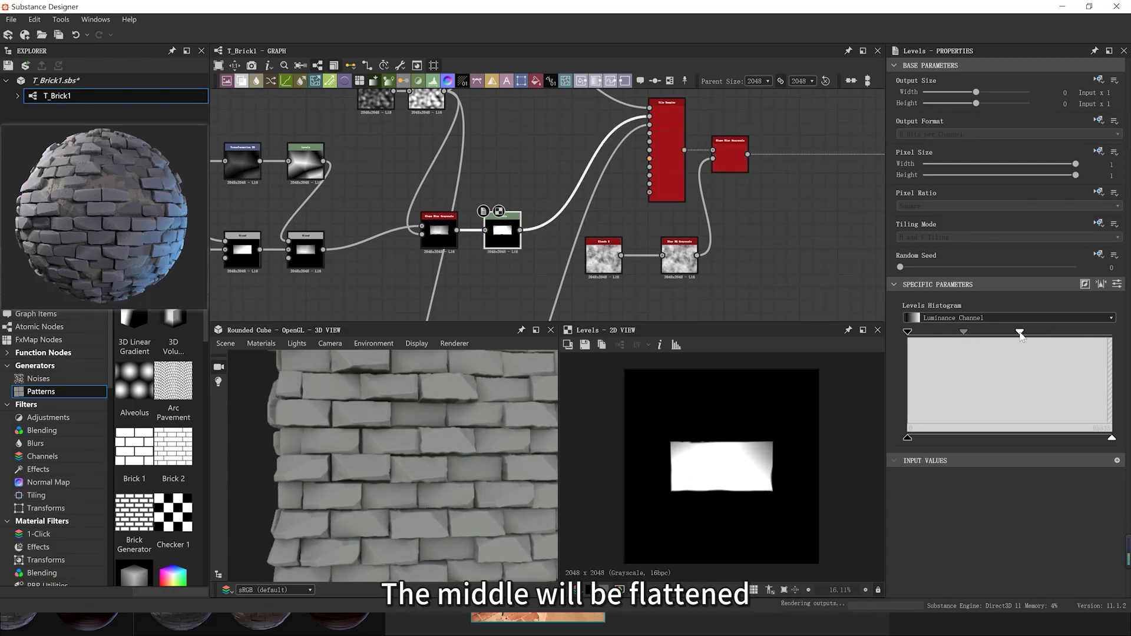
drag(518, 470, 414, 474)
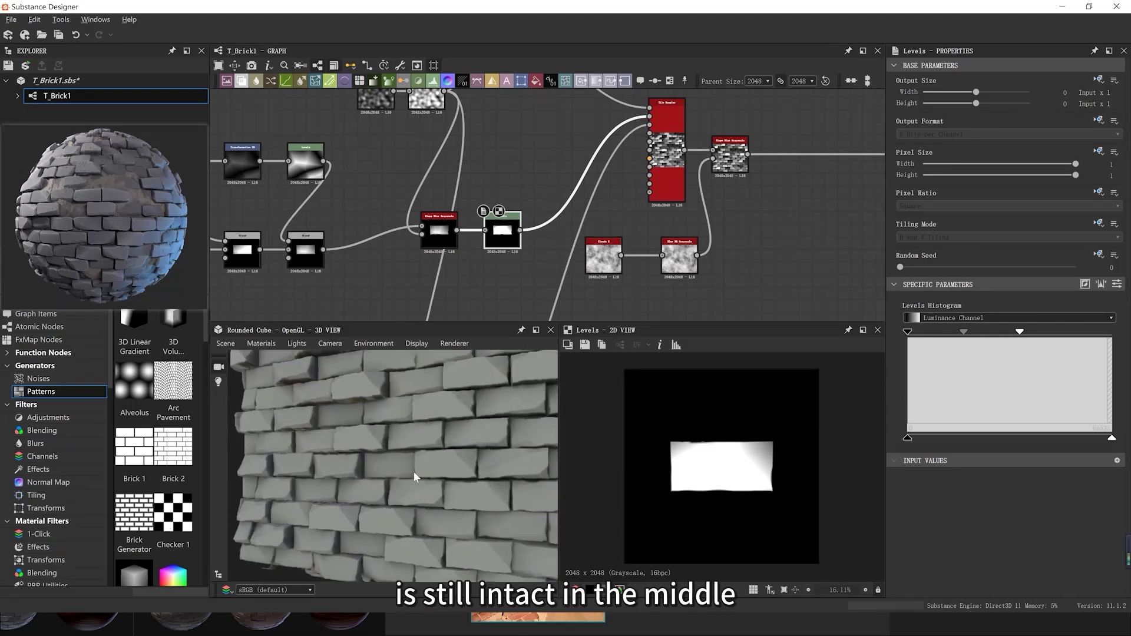
drag(337, 516, 422, 528)
scroll(422, 527, down, 2)
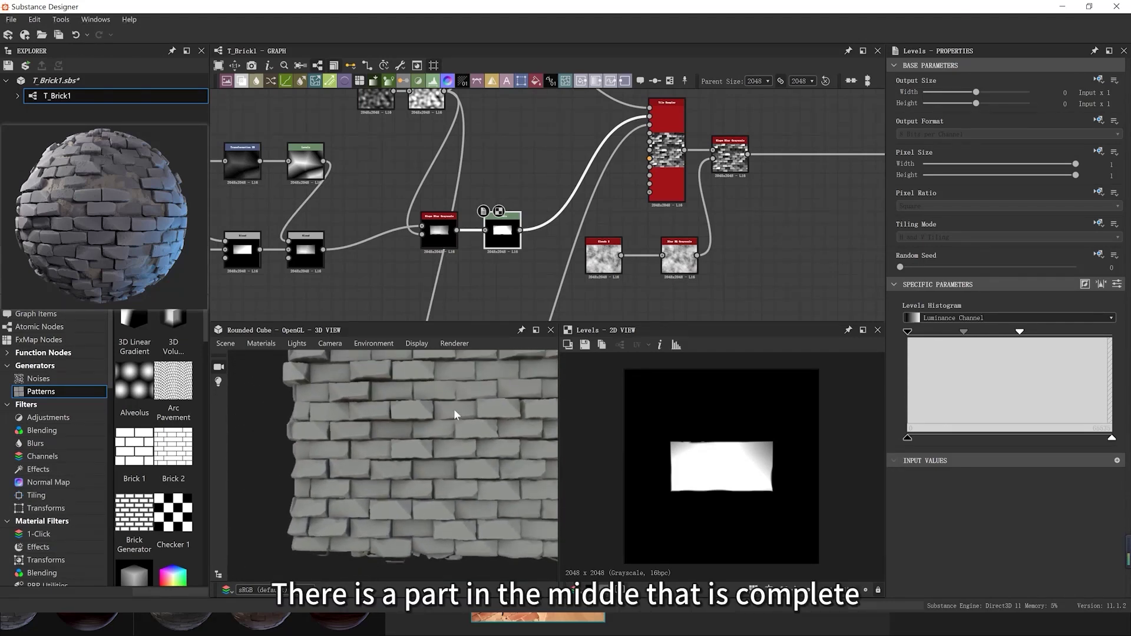
scroll(496, 219, down, 2)
Try inserting a Levels node between the upper brick chain's Slope Blur Grayscale and the Tile Sampler
middle_drag(496, 219, 500, 167)
scroll(502, 172, down, 2)
scroll(472, 235, up, 5)
click(472, 234)
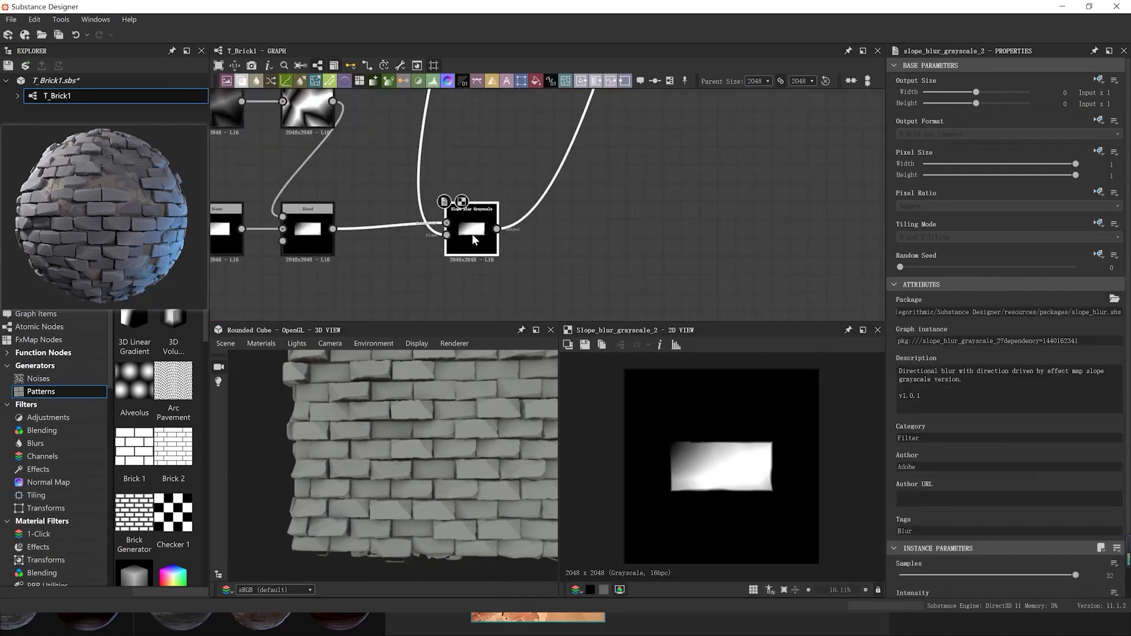
scroll(500, 216, down, 3)
scroll(500, 216, up, 2)
key(space)
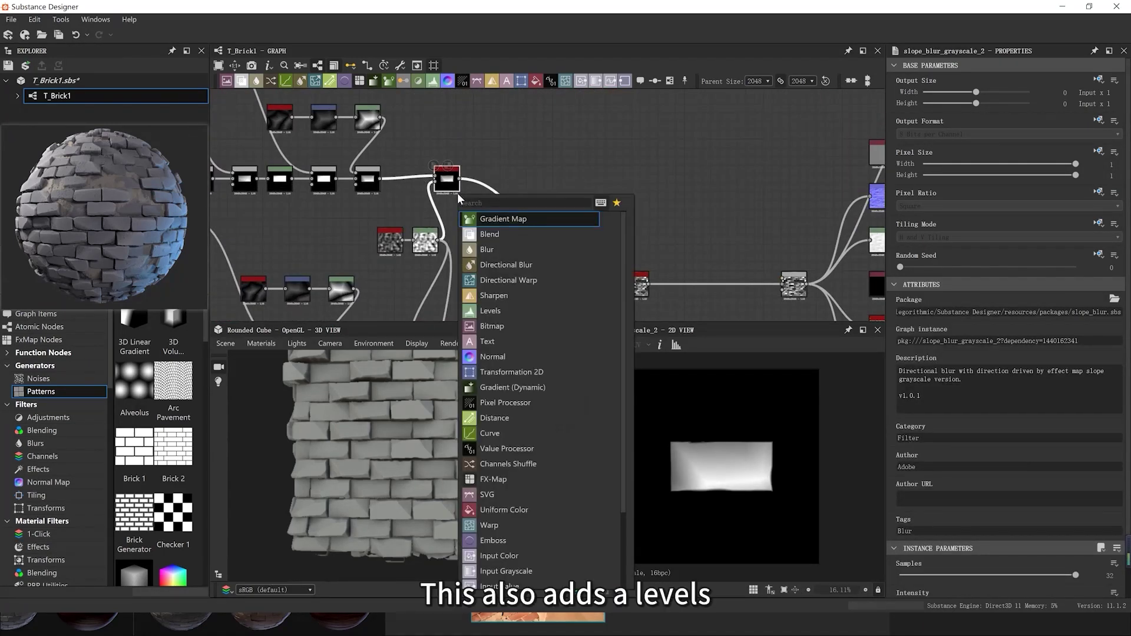
text(levels)
key(Return)
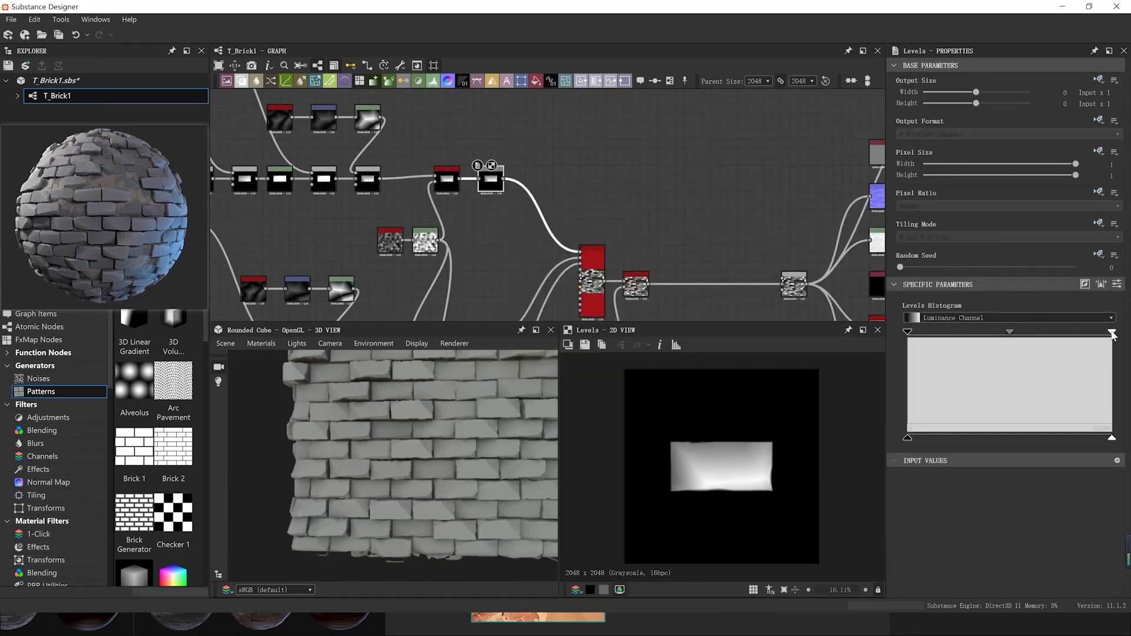
Try lower white input points on the upper chain's Levels, inspect the bricks, and delete that Levels node
mouse_move(1064, 337)
mouse_down()
mouse_move(1025, 337)
mouse_move(1043, 340)
mouse_up()
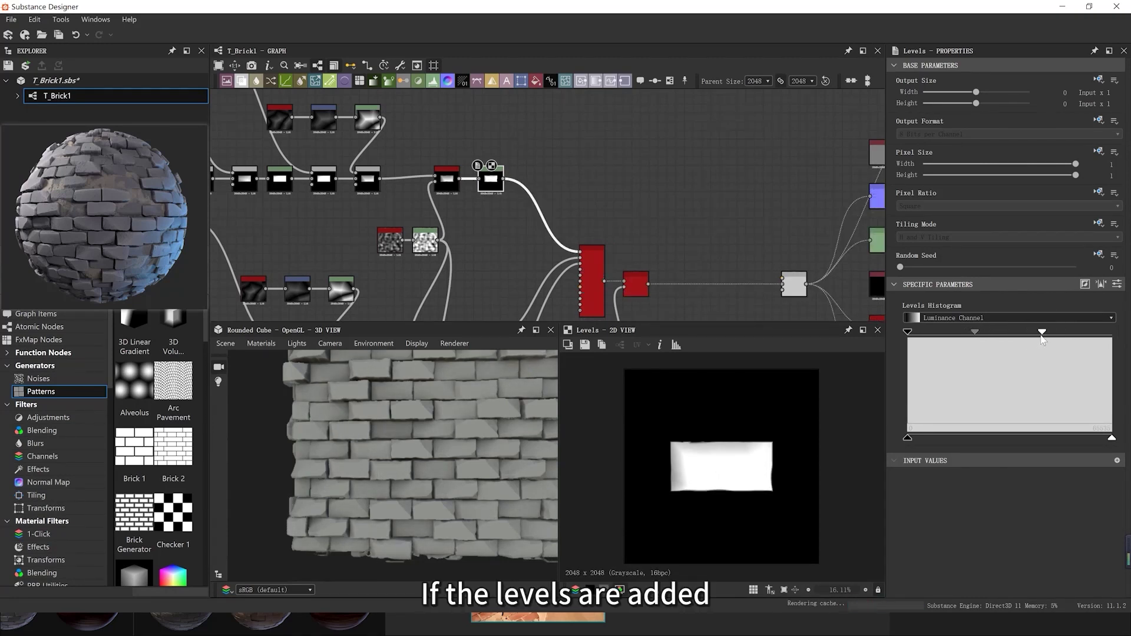
scroll(379, 454, up, 5)
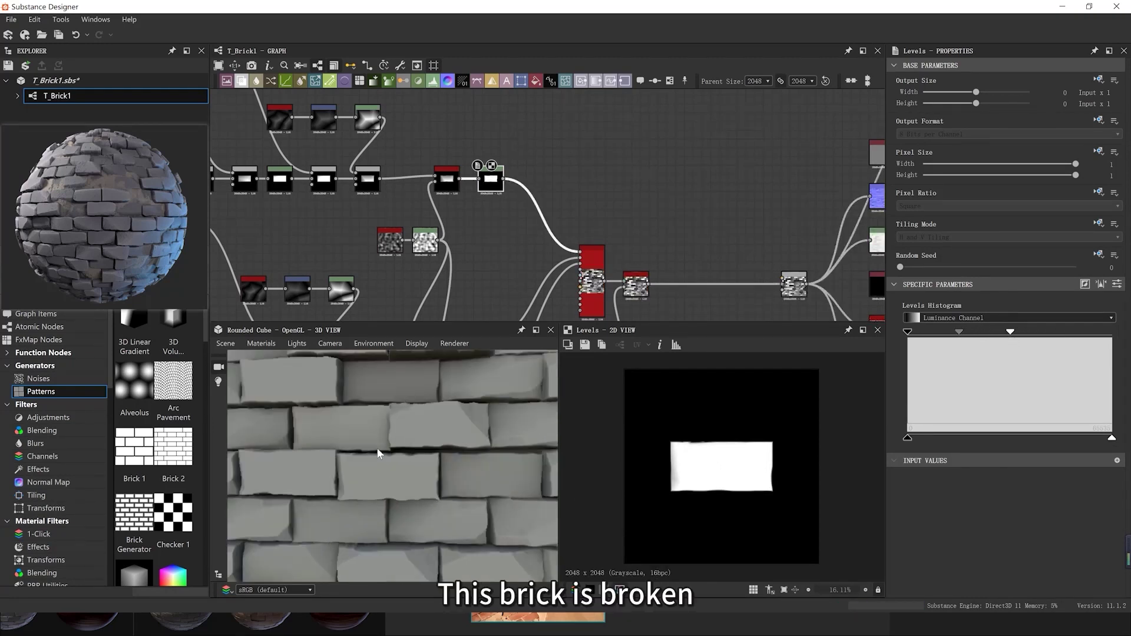
drag(391, 458, 404, 467)
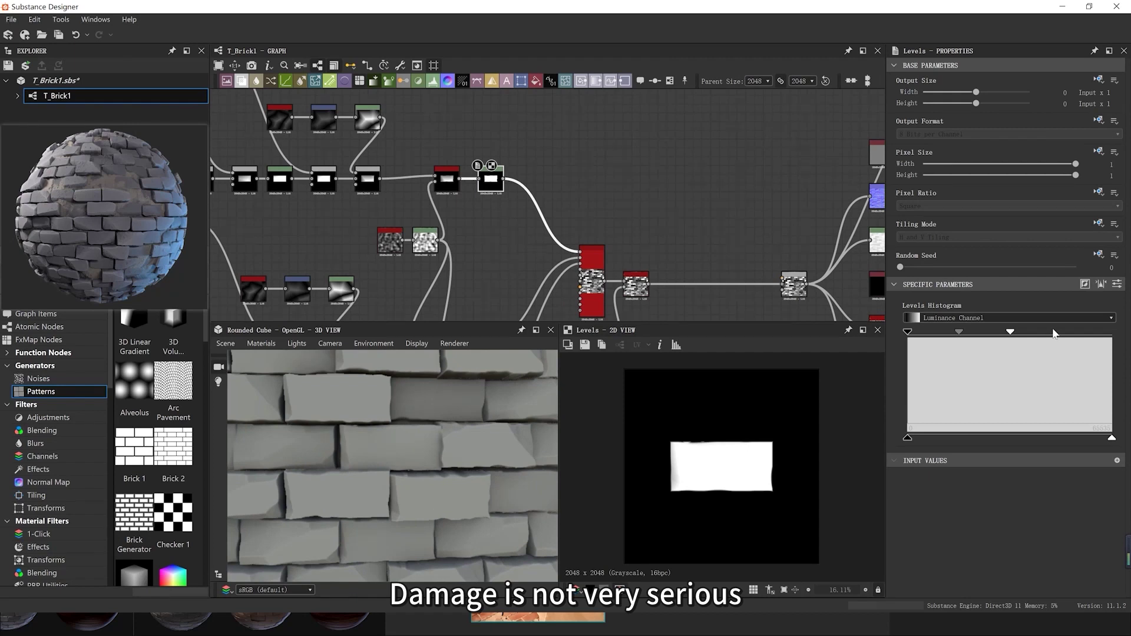
drag(1041, 333, 1024, 337)
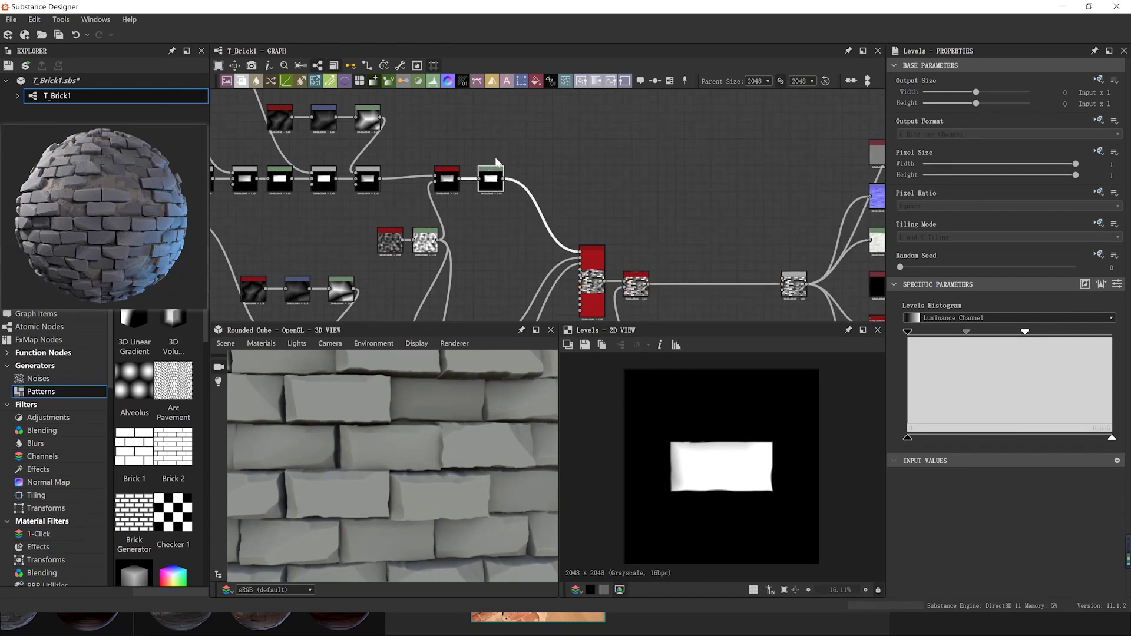
key(Delete)
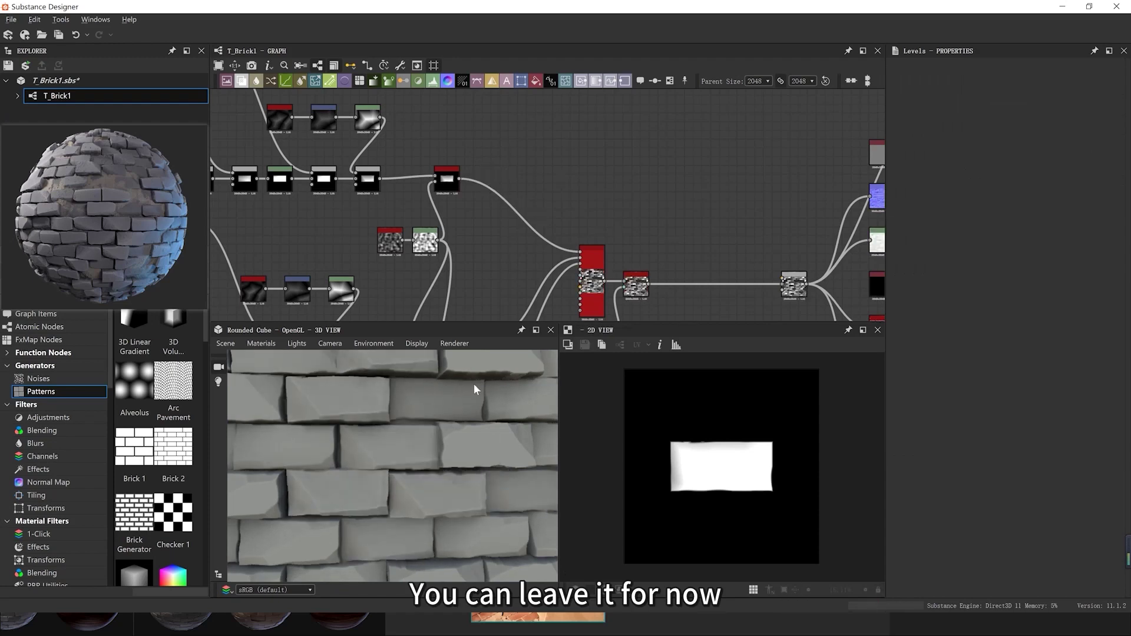
mouse_move(473, 384)
mouse_down()
mouse_move(468, 476)
mouse_move(522, 471)
mouse_move(404, 468)
mouse_move(425, 493)
mouse_move(454, 503)
mouse_move(455, 377)
mouse_up()
scroll(454, 377, up, 5)
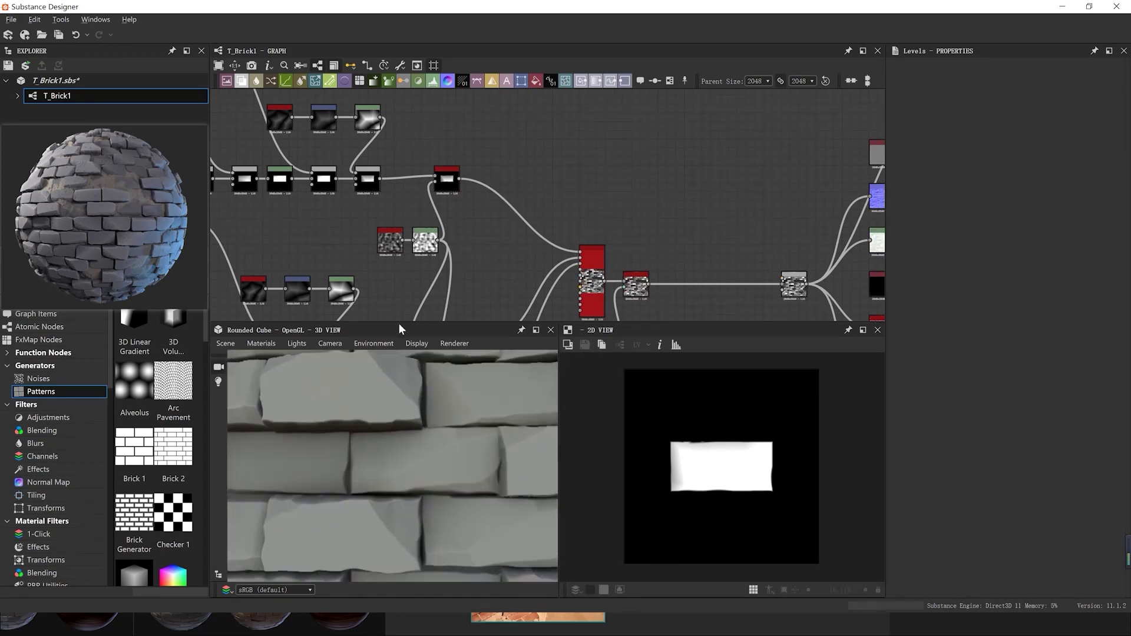
scroll(434, 528, down, 4)
scroll(648, 236, down, 2)
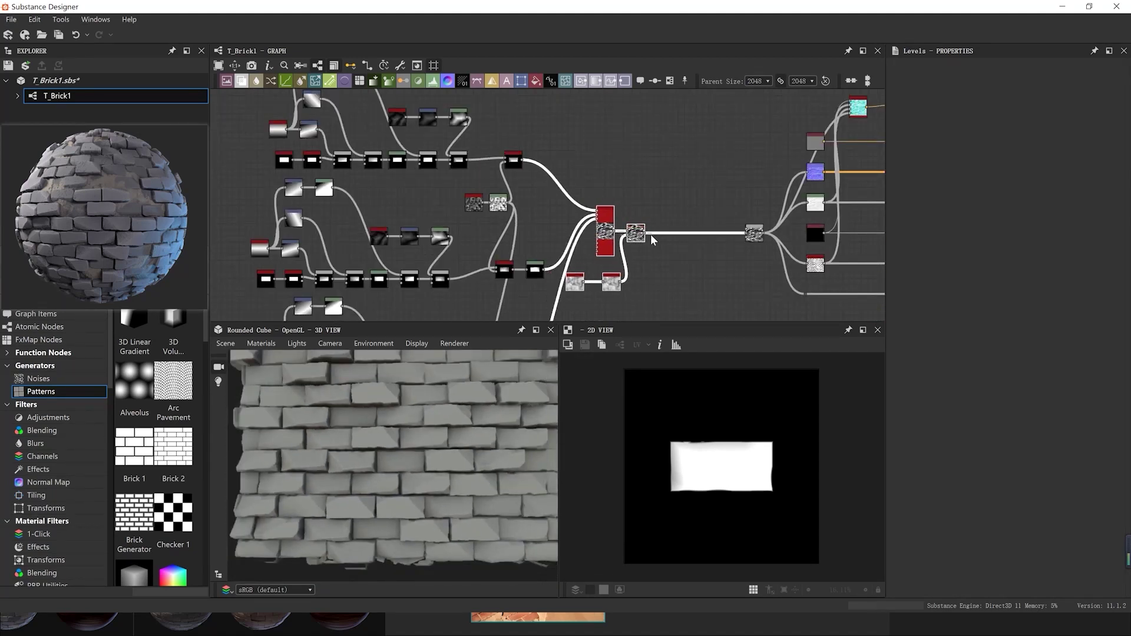
Add a BnW Spots 1 noise node in the empty space above the Tile Sampler
drag(651, 234, 646, 239)
middle_drag(574, 166, 558, 190)
click(594, 174)
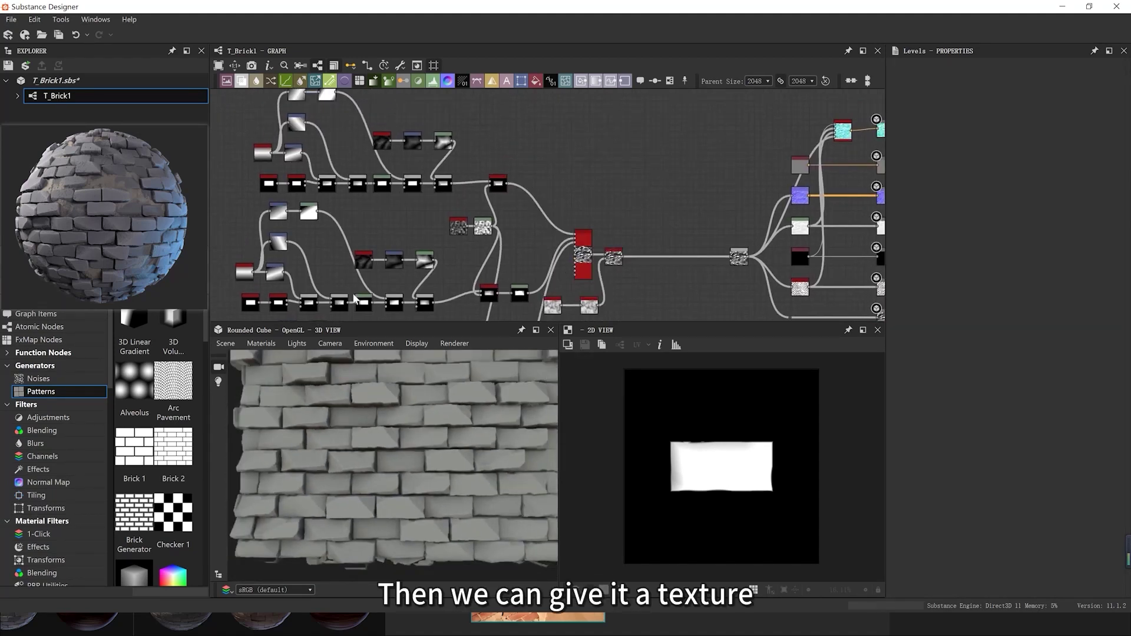
click(86, 380)
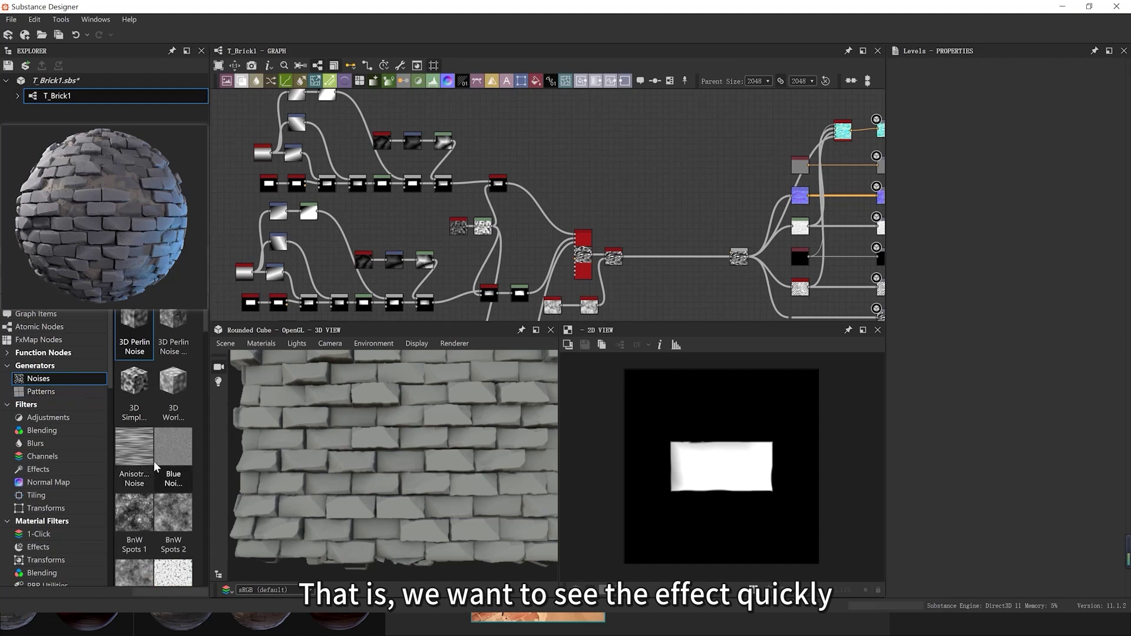
scroll(156, 463, down, 3)
scroll(155, 430, up, 3)
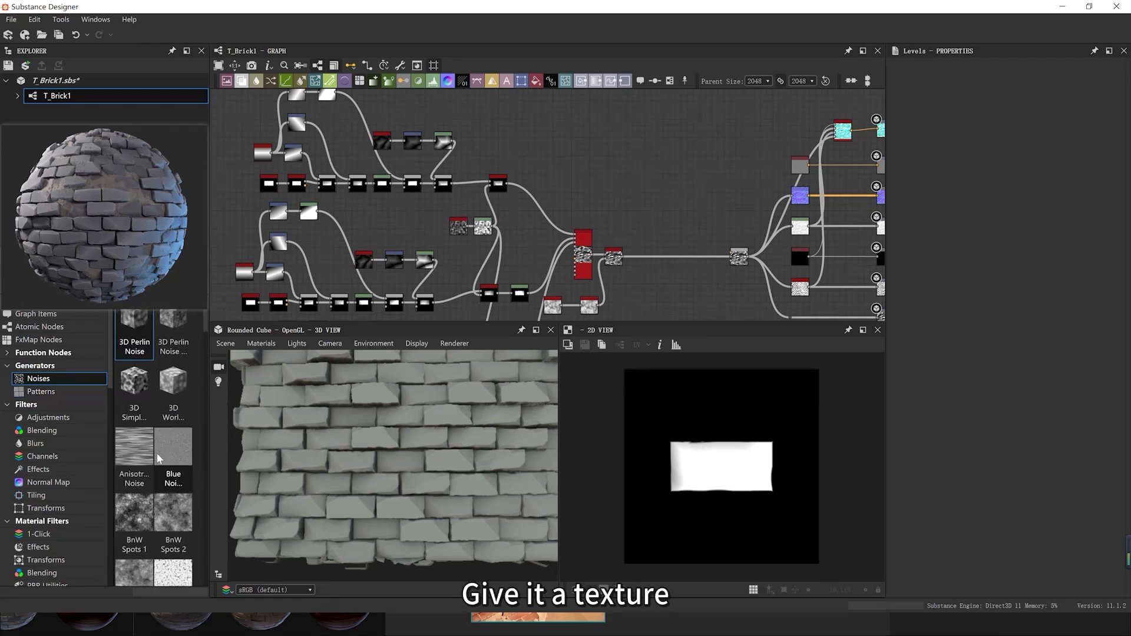
drag(142, 511, 599, 180)
scroll(597, 203, up, 2)
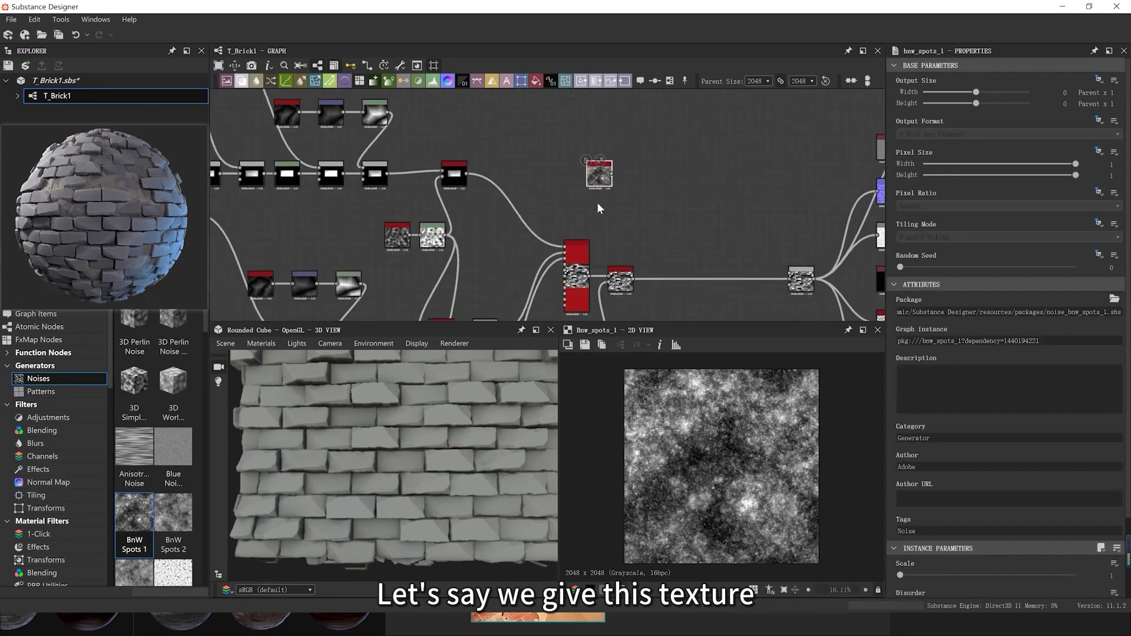
Insert a Blend node after the final Slope Blur Grayscale and connect BnW Spots 1 to its foreground input
click(622, 278)
key(space)
click(649, 277)
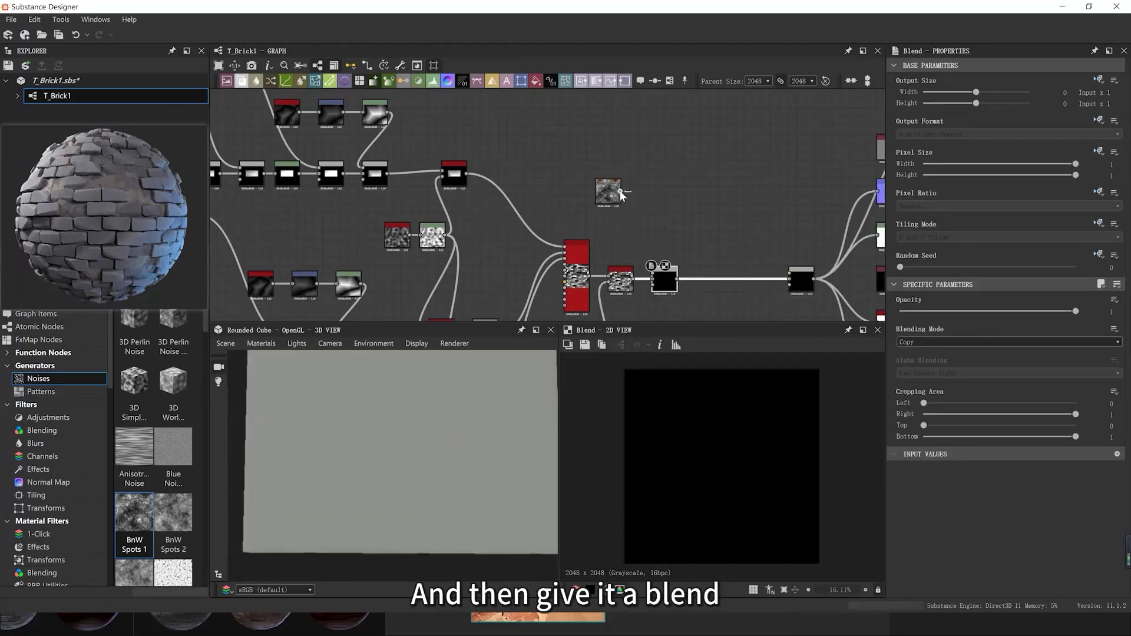
drag(658, 265, 653, 273)
Set the Blend's opacity to 0.06 and its blending mode to Subtract, checking the brick surface in 3D
click(906, 311)
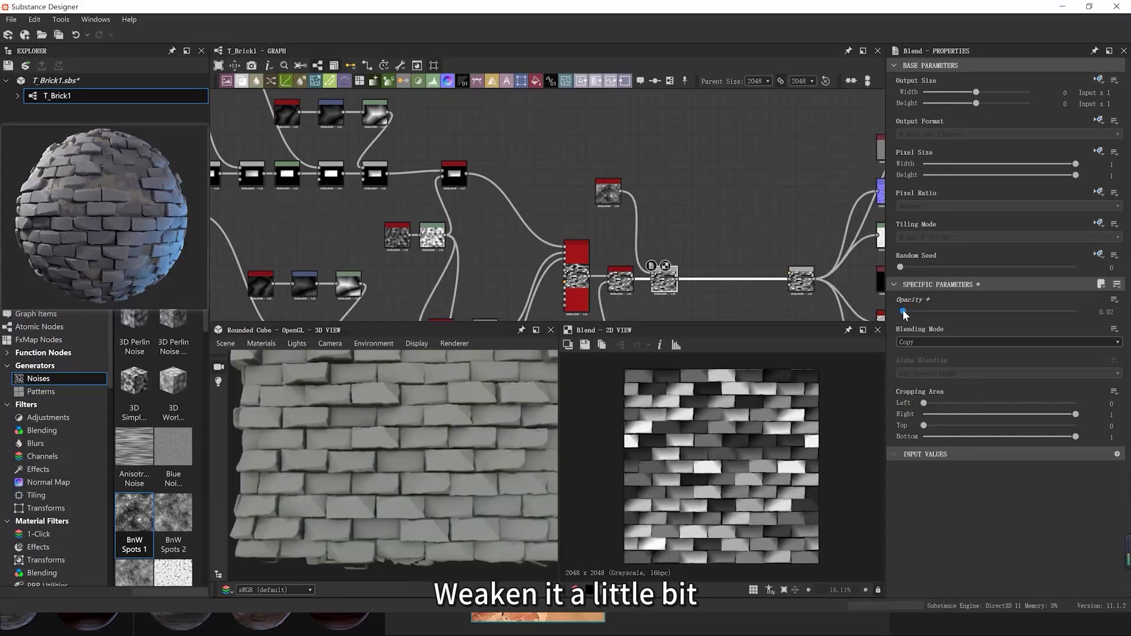
scroll(475, 430, up, 5)
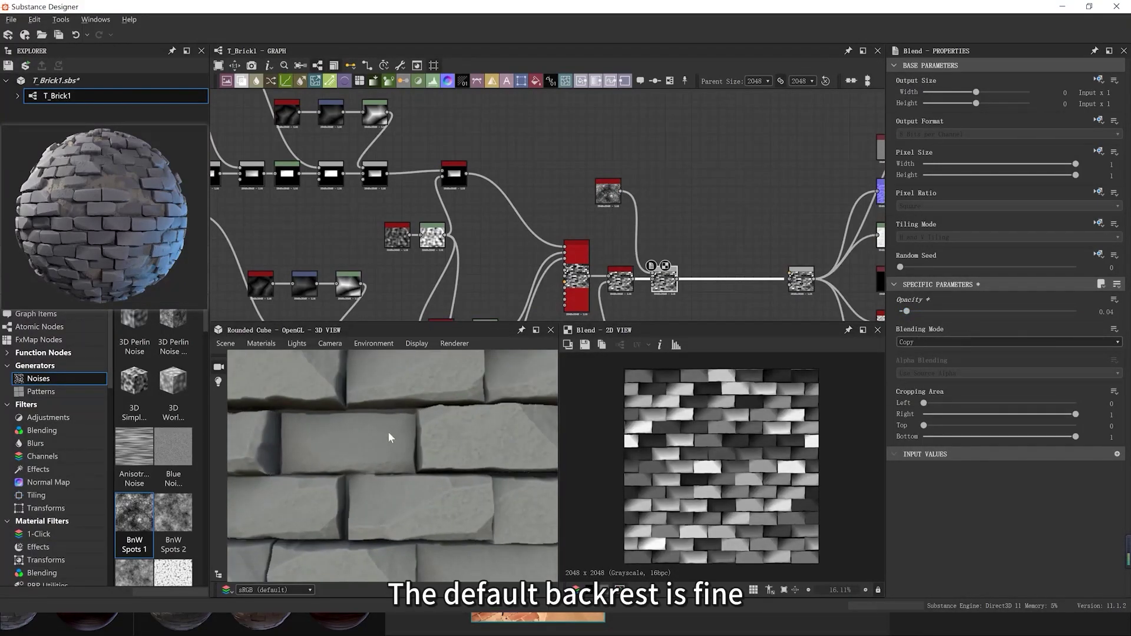
right_drag(388, 431, 417, 361)
drag(906, 311, 909, 311)
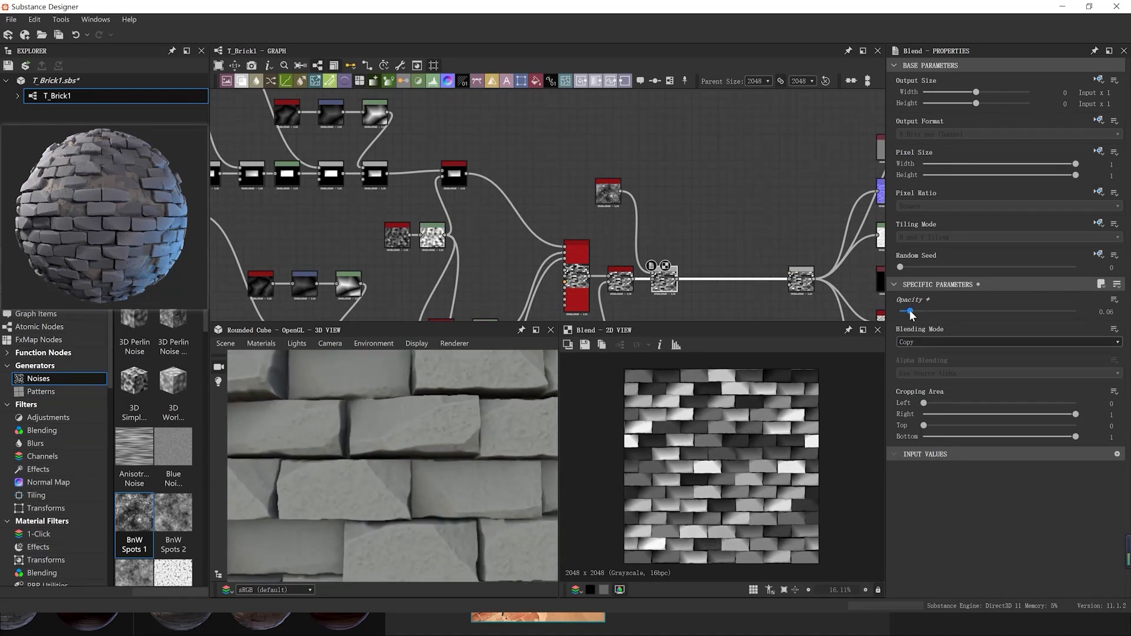
click(917, 340)
click(914, 366)
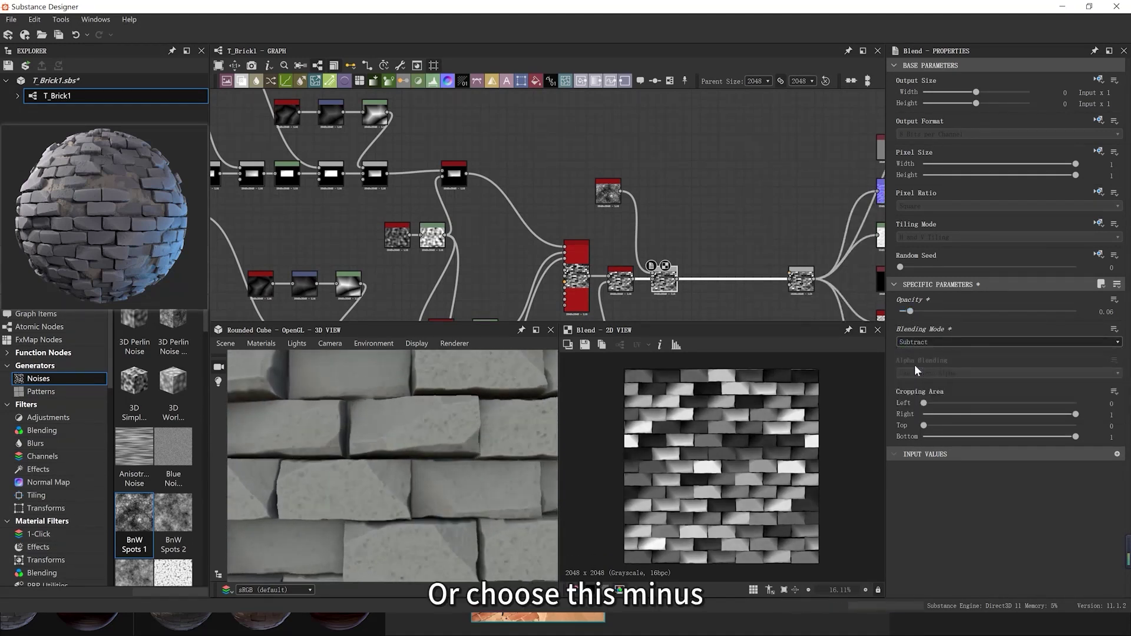
scroll(486, 416, down, 5)
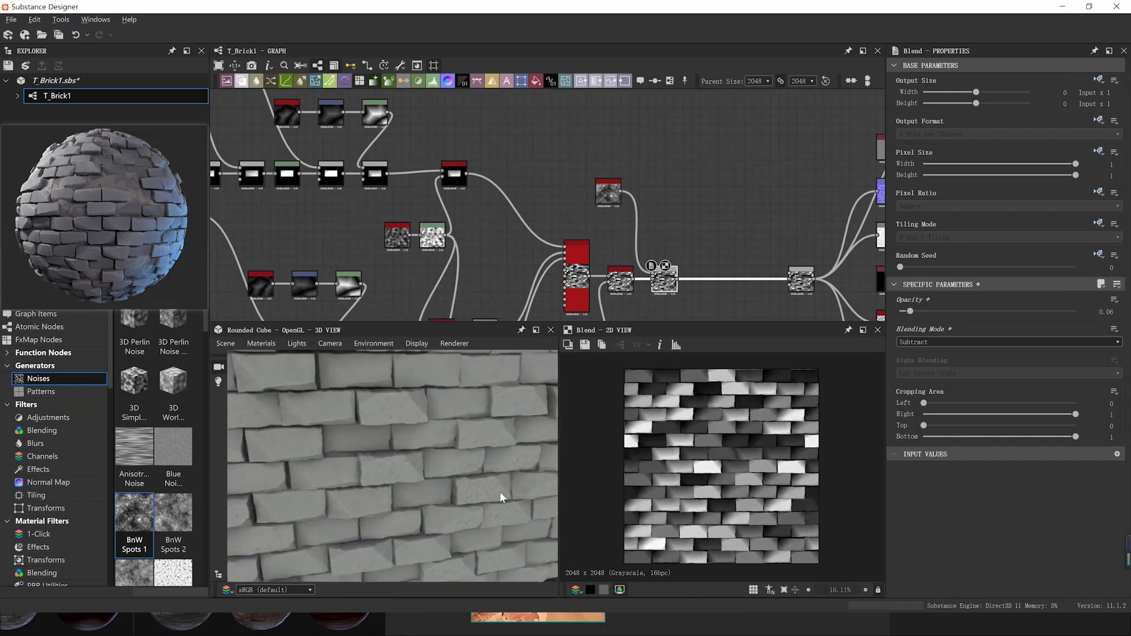
scroll(357, 405, up, 5)
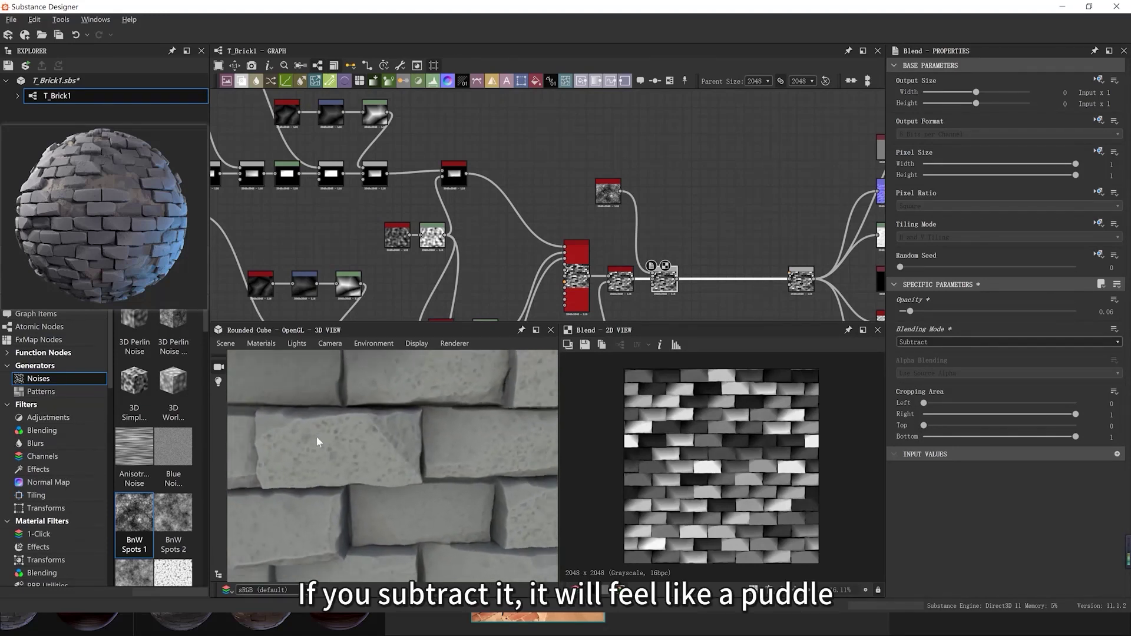
Move BnW Spots 1 aside and insert a Levels node between it and the Blend
drag(600, 199, 570, 198)
key(space)
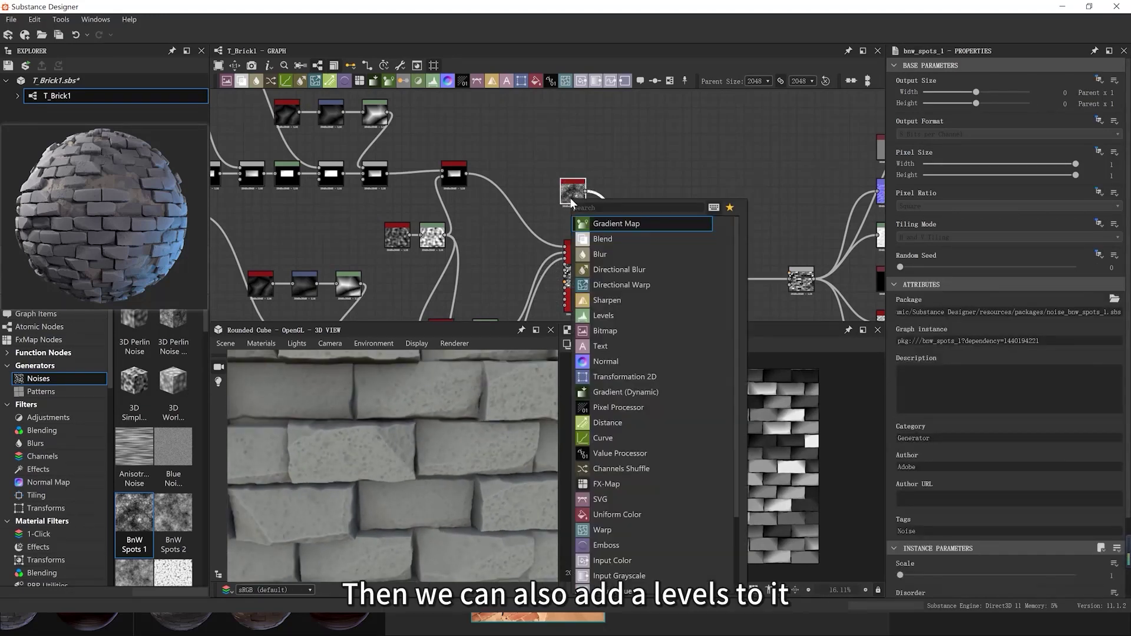
key(Escape)
key(ctrl+l)
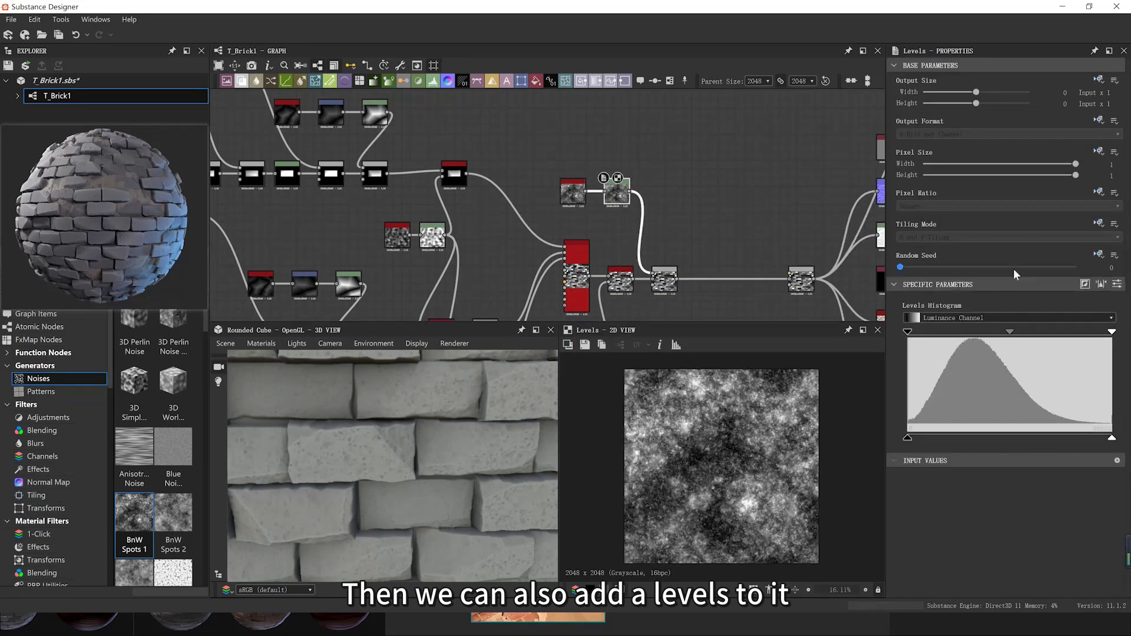
Try a much lower white input point on the noise's Levels, view the bricks, and undo the change
drag(1111, 333, 994, 334)
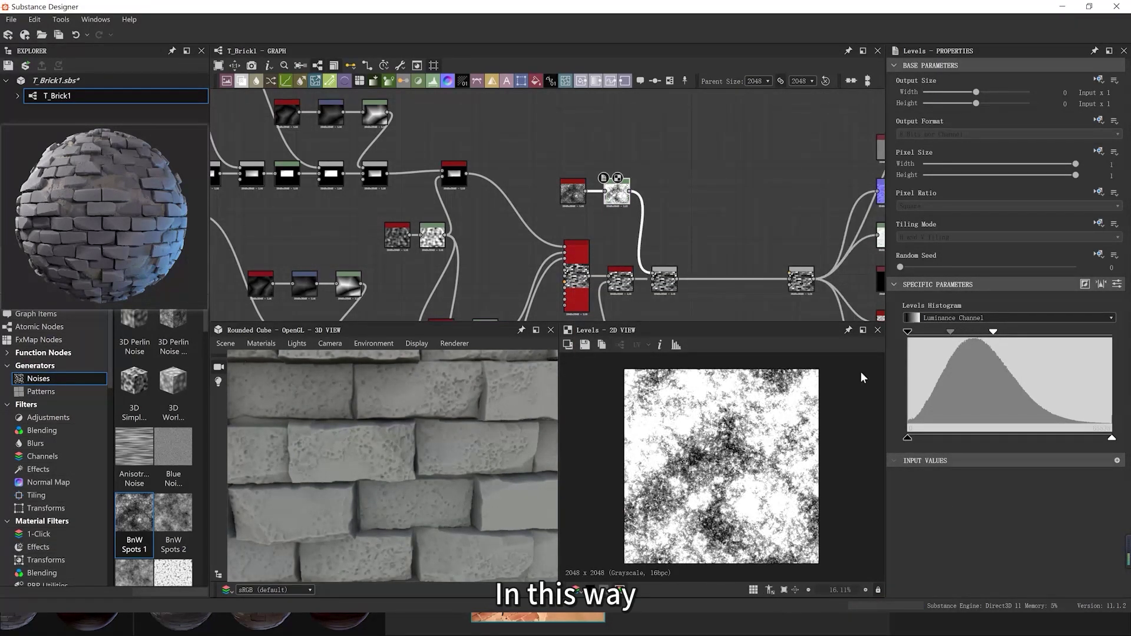
drag(451, 484, 418, 469)
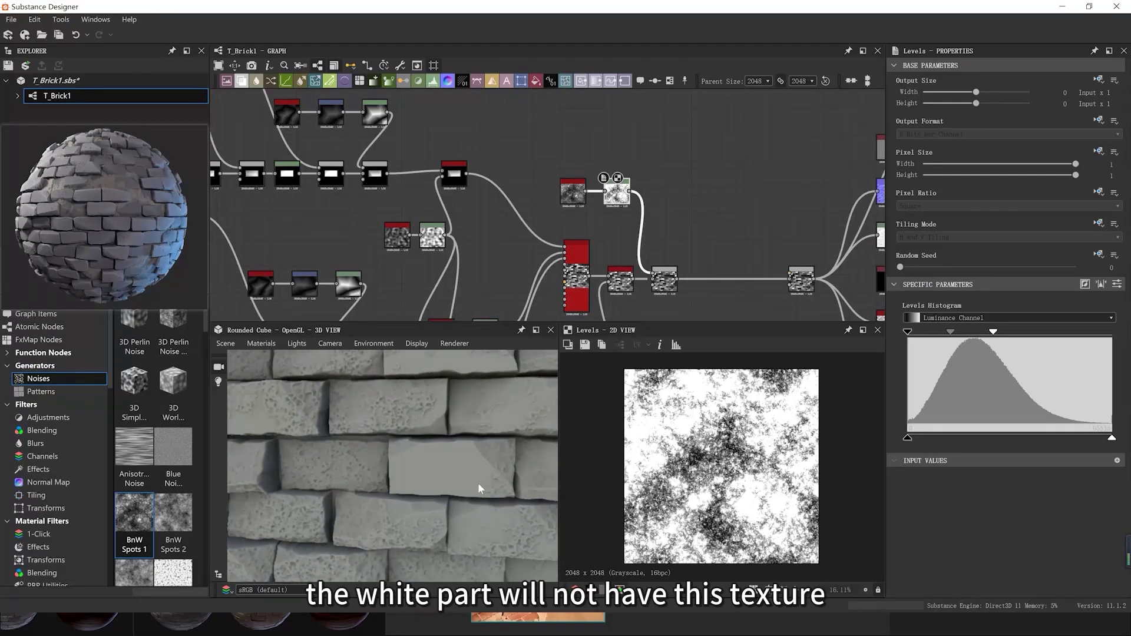
key(ctrl+z)
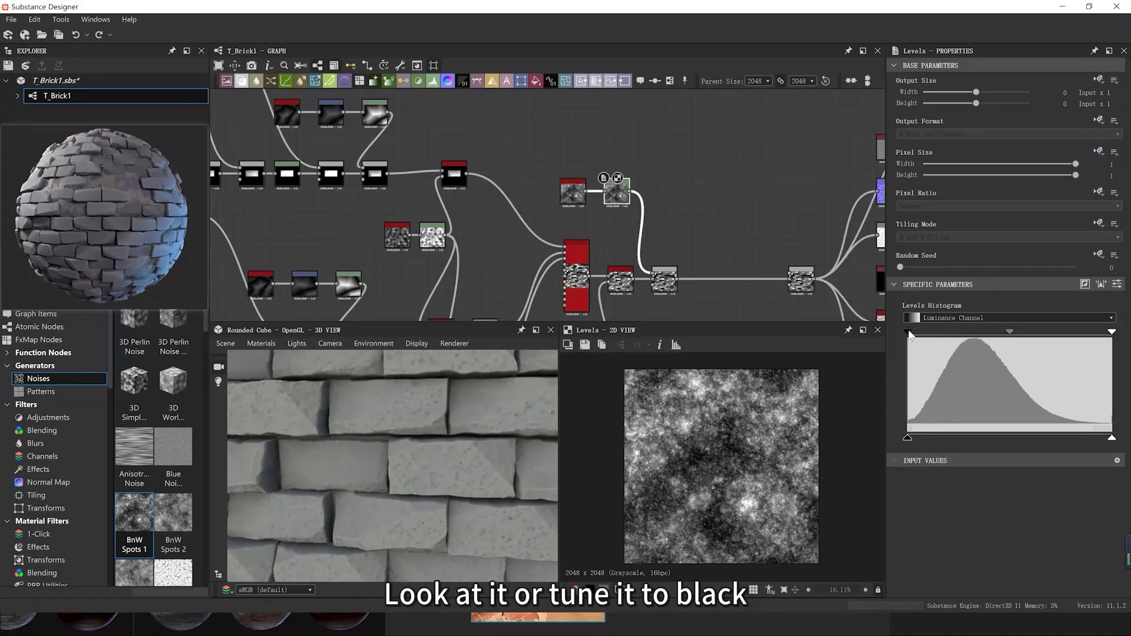
Raise the noise Levels' black input point to the histogram peak and slightly lower its white input point
mouse_move(908, 333)
mouse_down()
mouse_move(1001, 333)
mouse_move(974, 328)
mouse_up()
drag(1111, 332, 1059, 338)
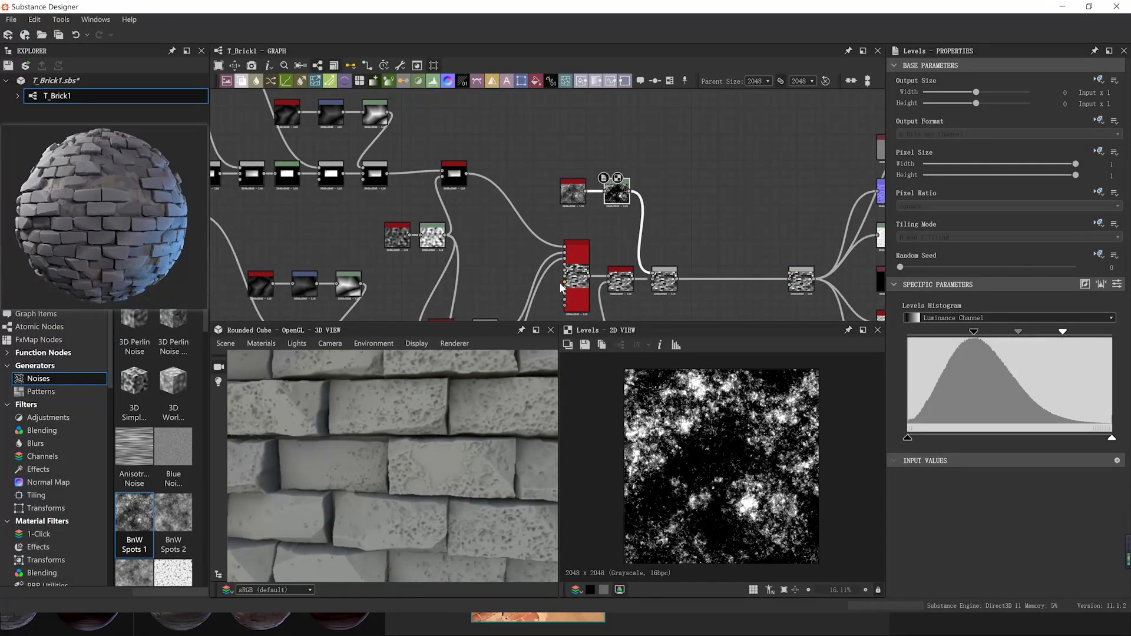
click(449, 176)
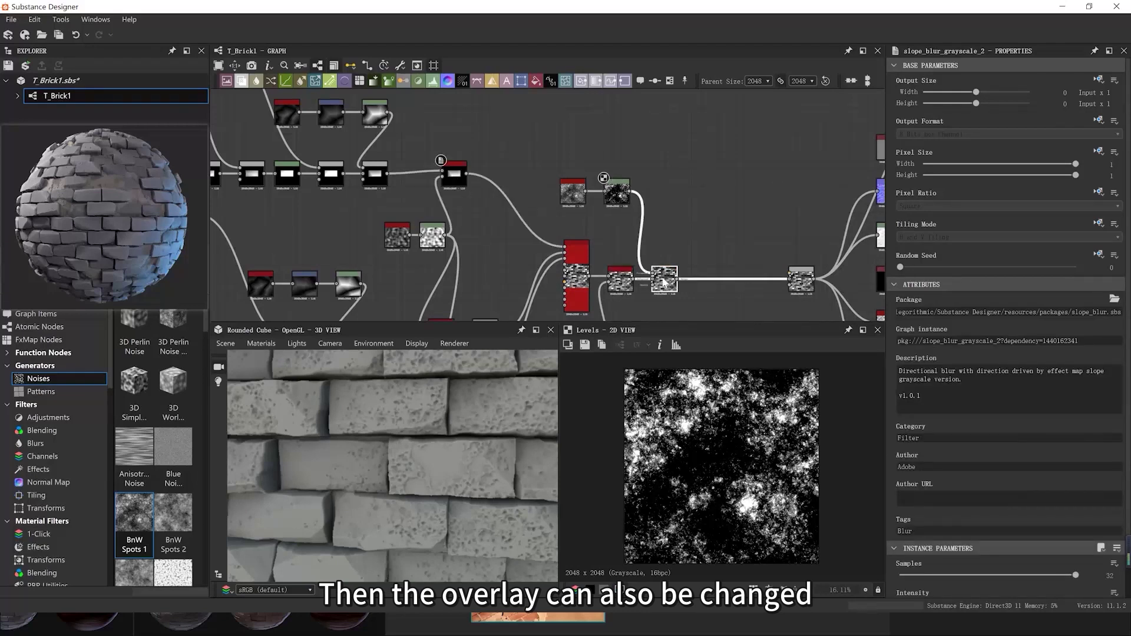
Try the Min (Darken), Max (Lighten), Add (Linear Dodge) and Copy modes on the noise Blend, then return it to Subtract
double_click(664, 281)
click(915, 340)
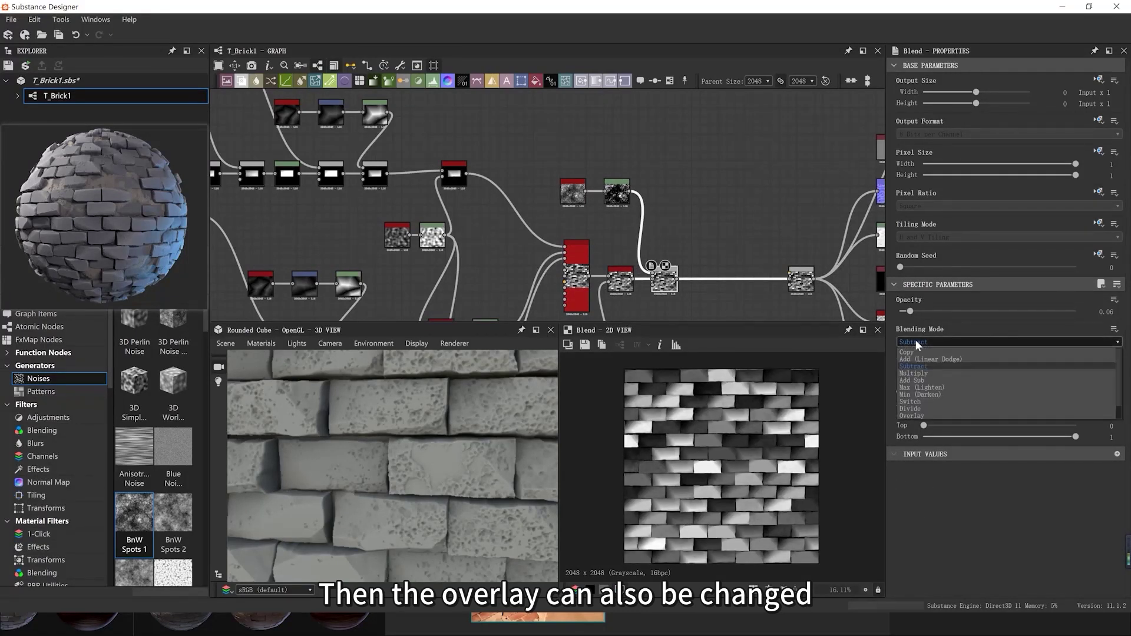
click(917, 390)
scroll(436, 497, up, 3)
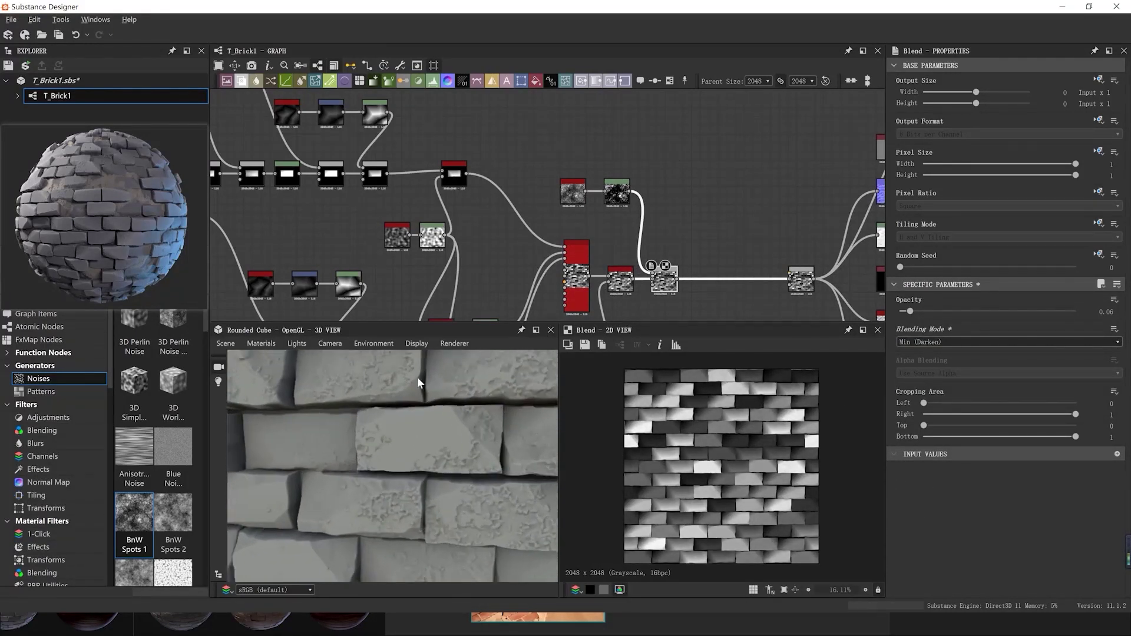
click(917, 342)
click(912, 387)
click(918, 343)
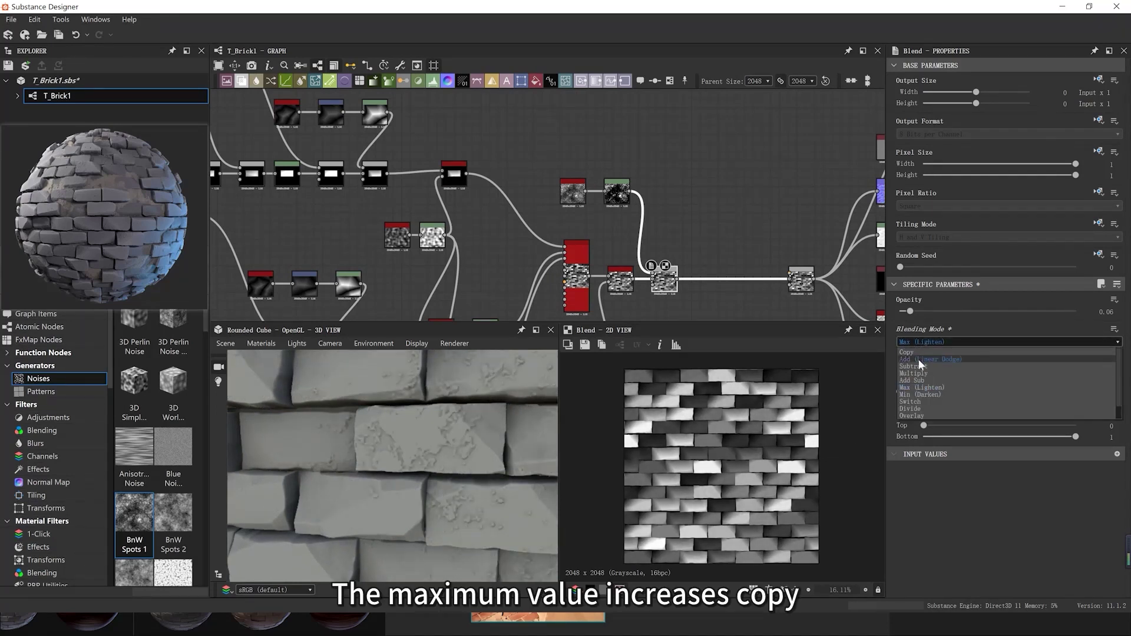
click(923, 359)
click(917, 342)
click(917, 352)
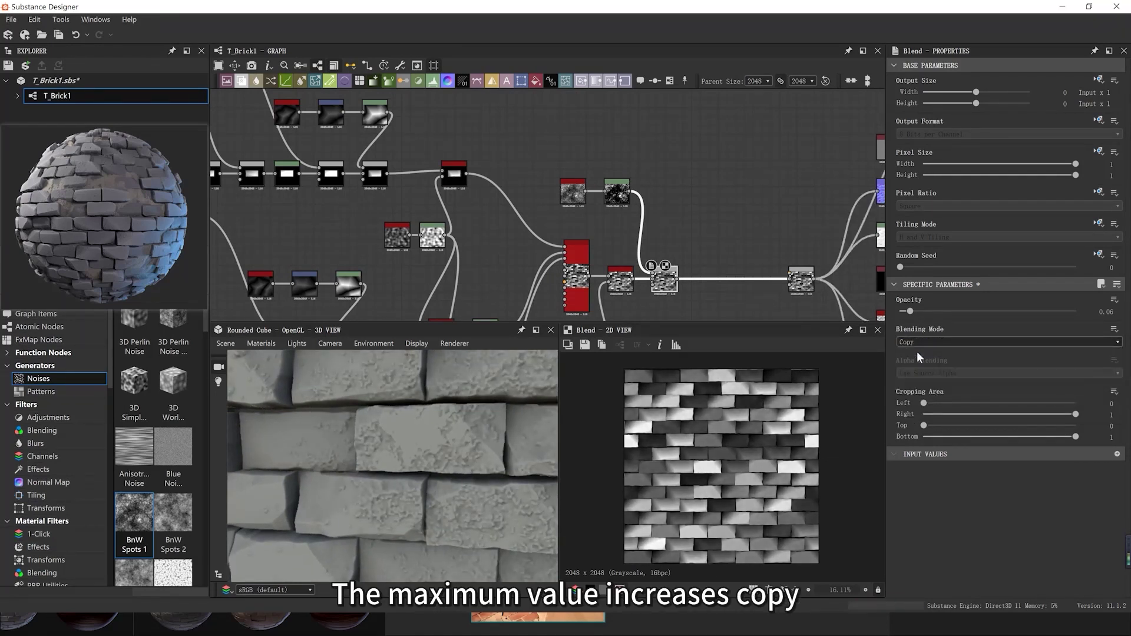
click(917, 342)
click(912, 366)
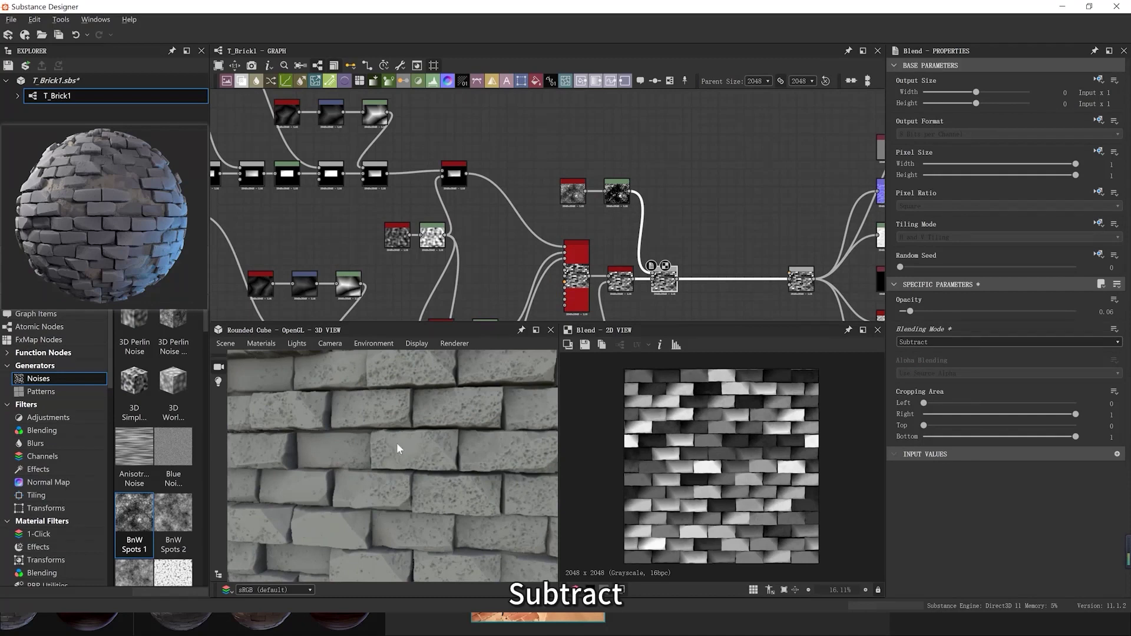
Raise the output black point of the noise's Levels to nearly mid-grey
right_drag(397, 443, 442, 346)
middle_drag(557, 224, 562, 241)
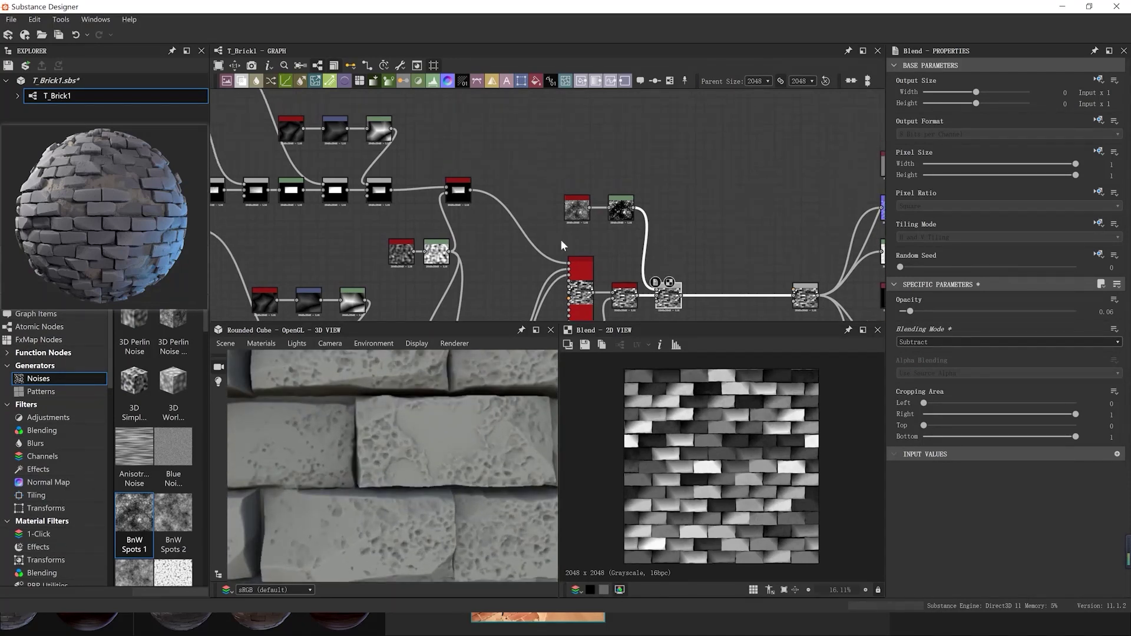
scroll(560, 239, up, 2)
click(630, 204)
drag(995, 438, 1059, 436)
Try inverting the noise's Levels, view the bricks in 3D, and reverse the inversion
click(1084, 285)
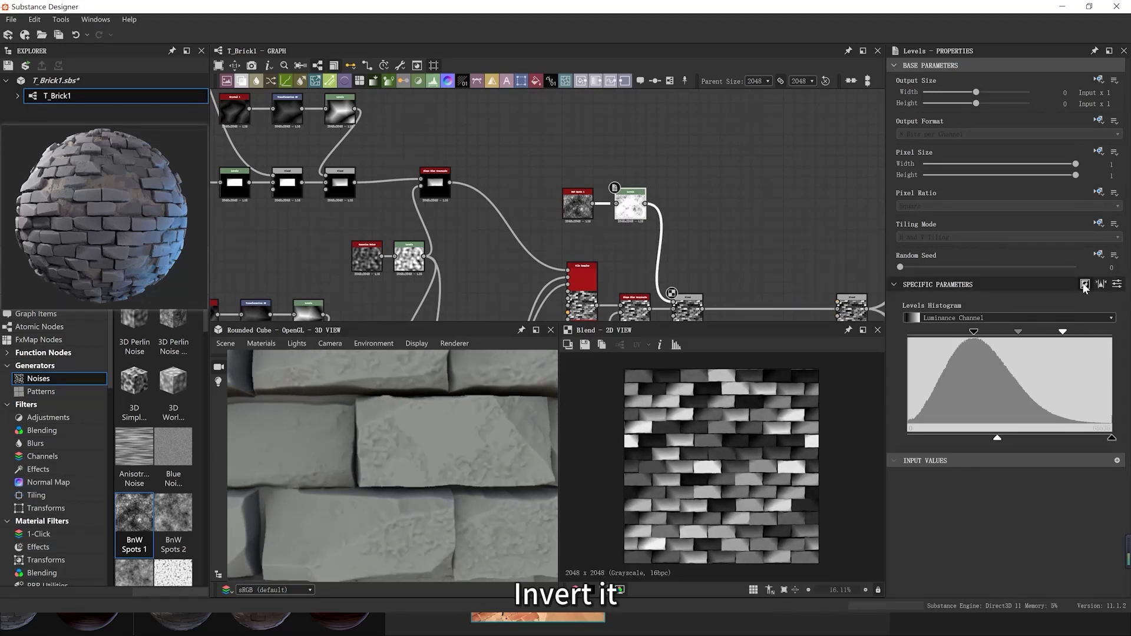
scroll(470, 415, down, 3)
drag(429, 483, 449, 548)
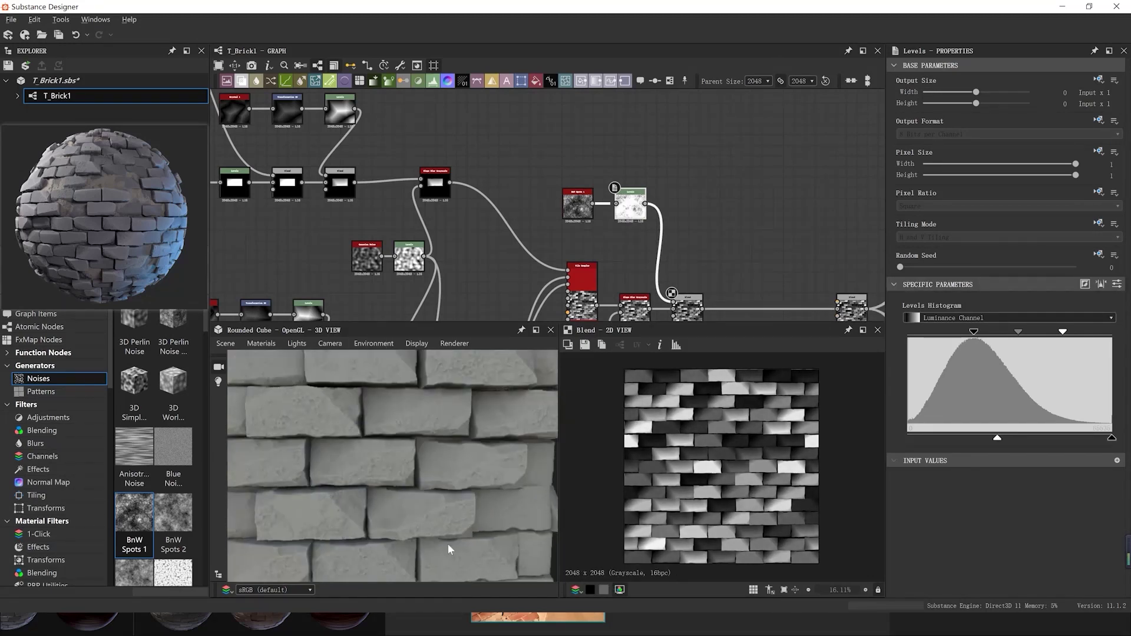
click(1084, 285)
Raise the noise Levels' input white point to the maximum and its black point well past the histogram peak, checking the bricks
double_click(630, 205)
drag(1063, 333, 1110, 334)
drag(974, 333, 1032, 333)
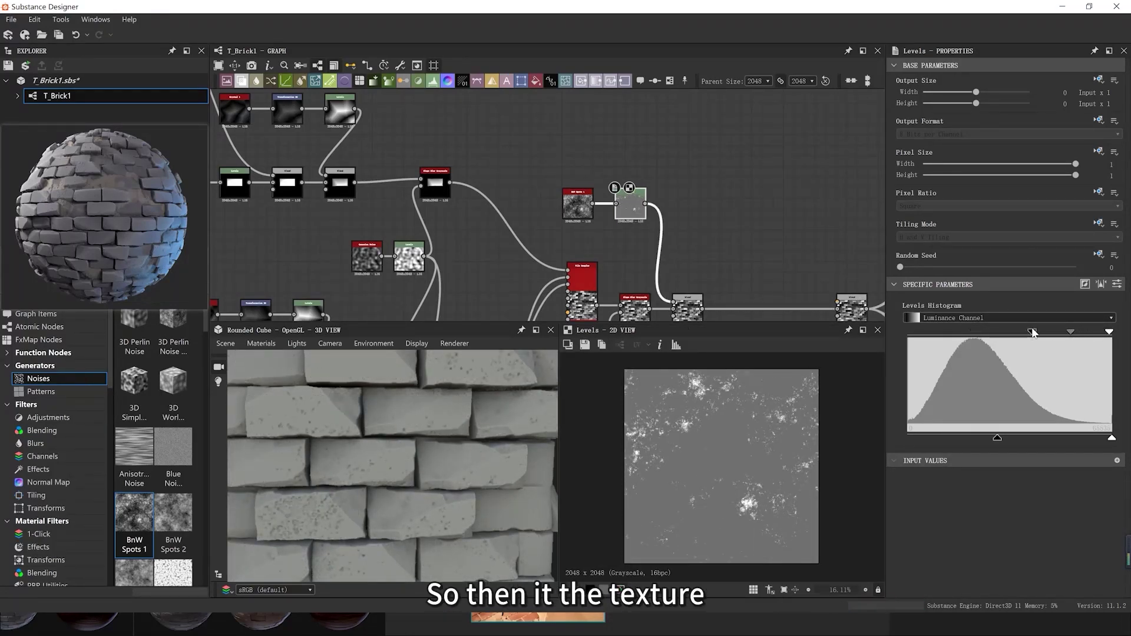
right_drag(481, 405, 479, 531)
middle_drag(479, 531, 483, 496)
right_drag(483, 496, 457, 375)
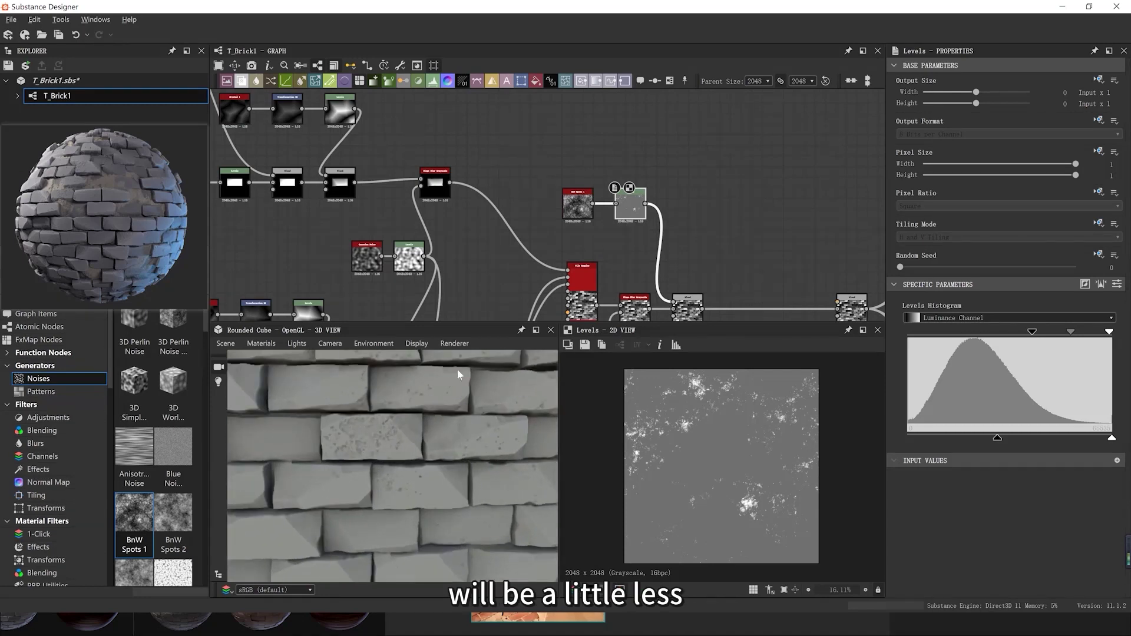
Move BnW Spots 1 aside and insert a Blur HQ Grayscale node between it and the Levels
drag(584, 212, 517, 212)
key(space)
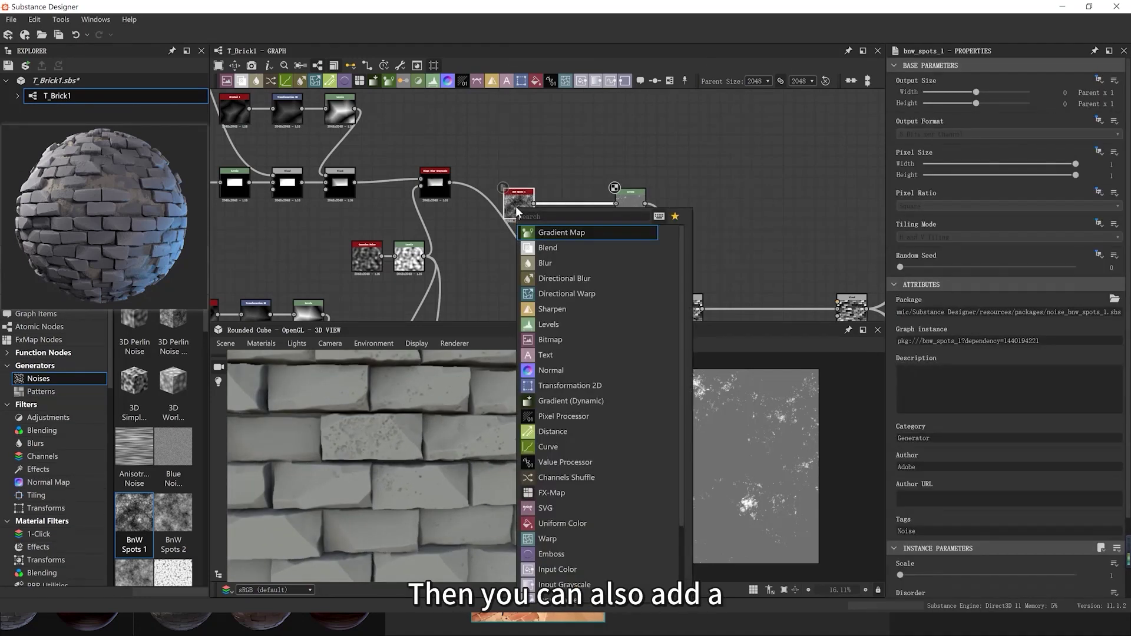
text(blu)
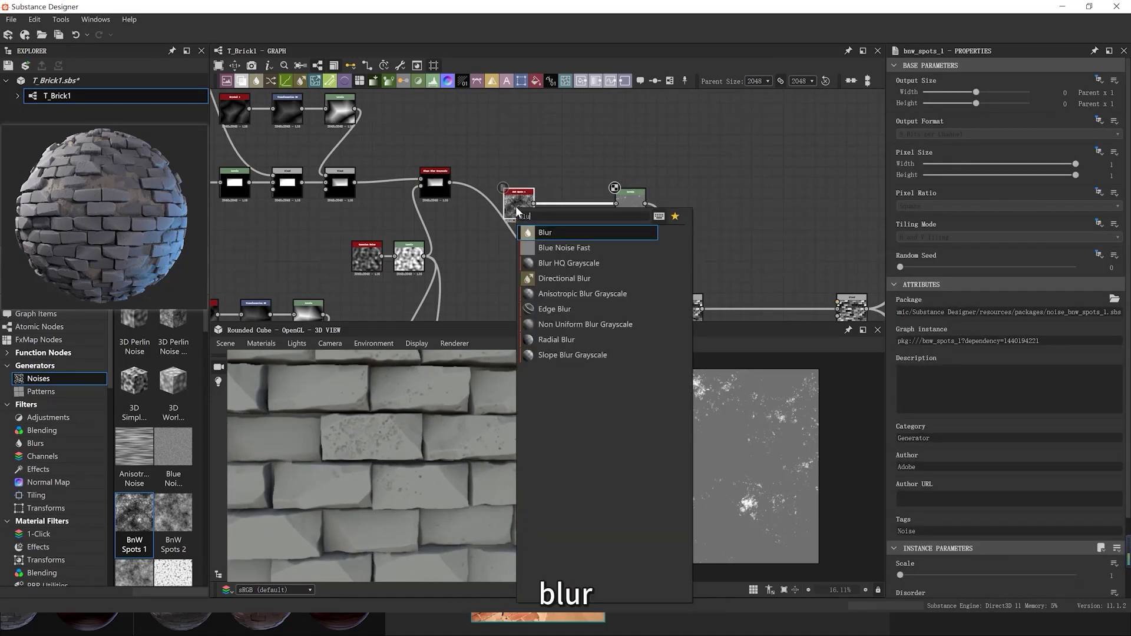
key(Down)
key(Down)
key(Return)
Set the Blur HQ Grayscale's quality to 1 and its intensity to 0.64
scroll(995, 563, down, 1)
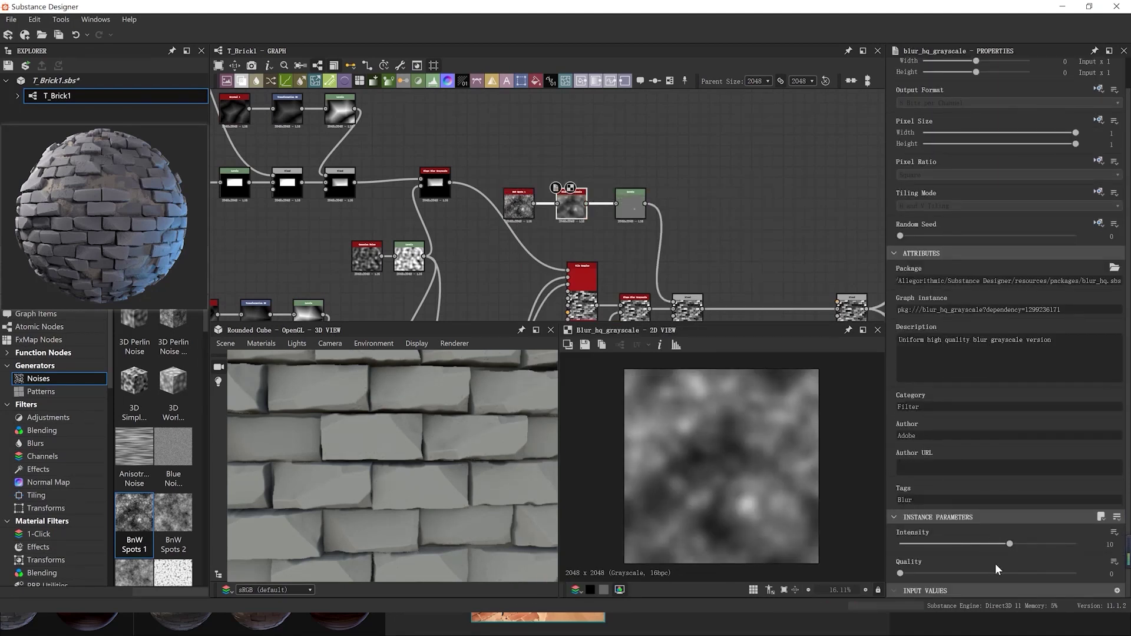
click(996, 573)
drag(1009, 543, 907, 543)
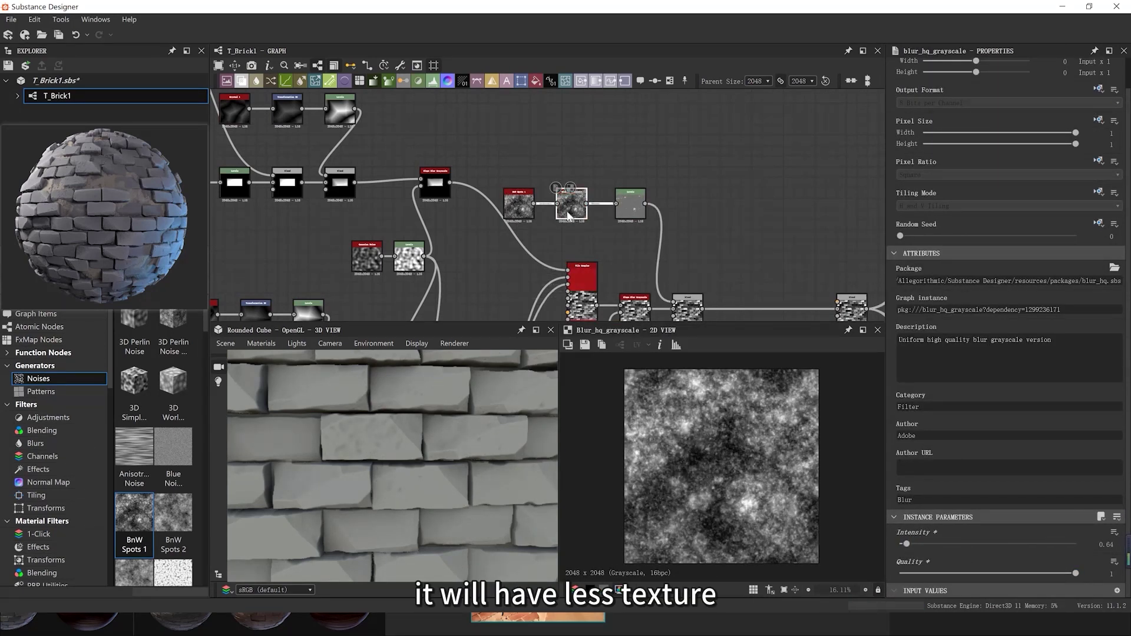
Shift the noise Levels' input midtone slightly towards the black point and inspect the pitting on the bricks in 3D
double_click(631, 207)
drag(1069, 335, 1063, 335)
scroll(390, 441, up, 4)
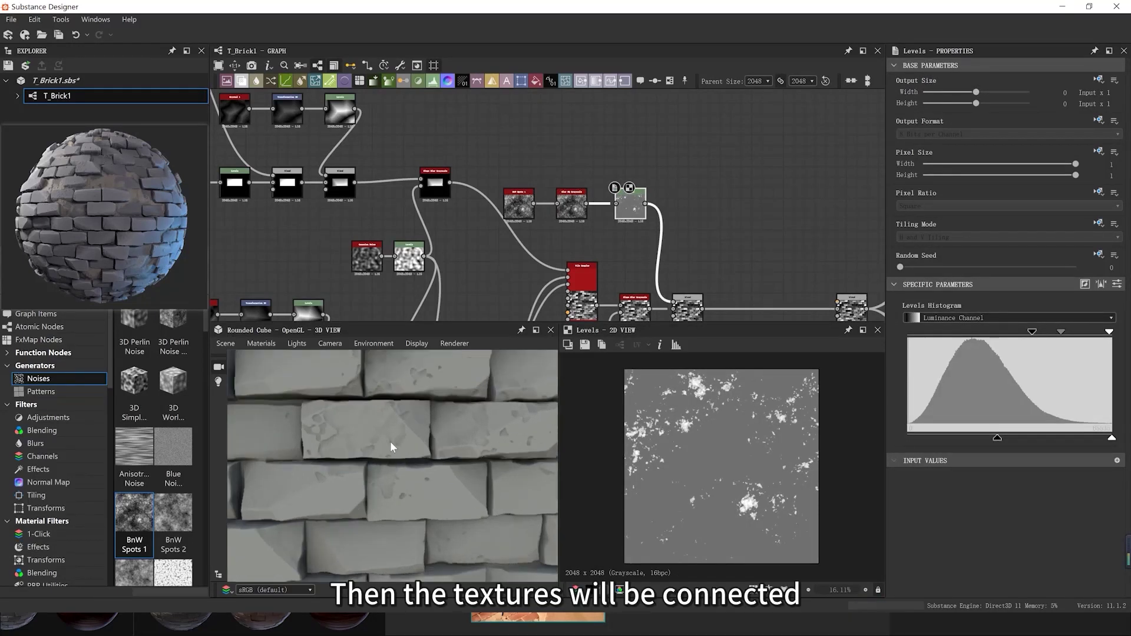
drag(493, 423, 401, 461)
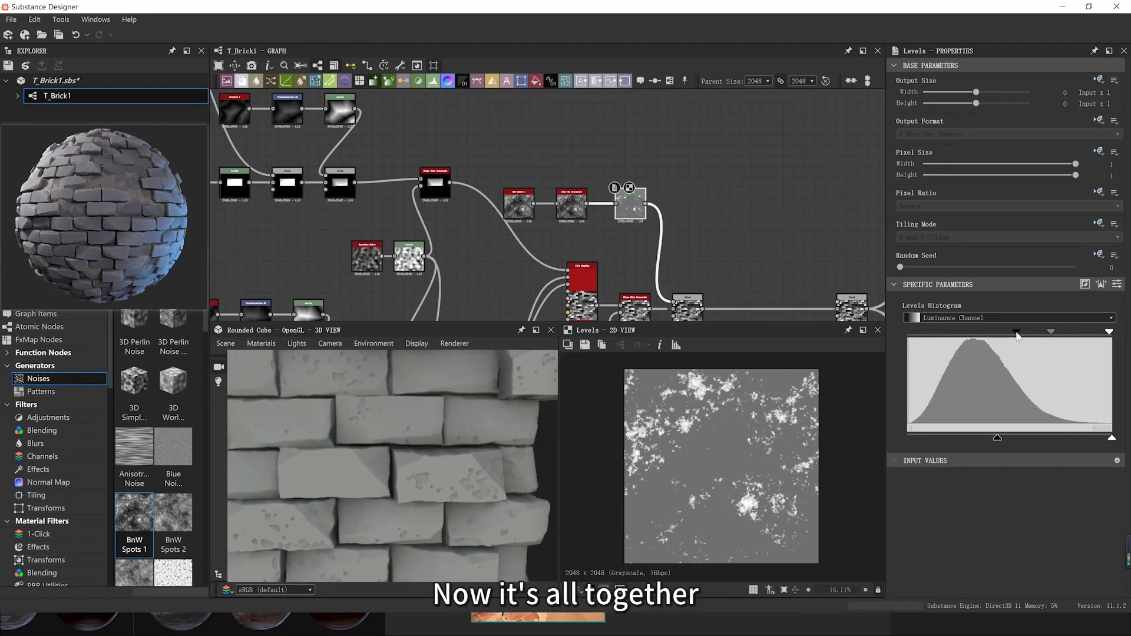
scroll(338, 427, up, 6)
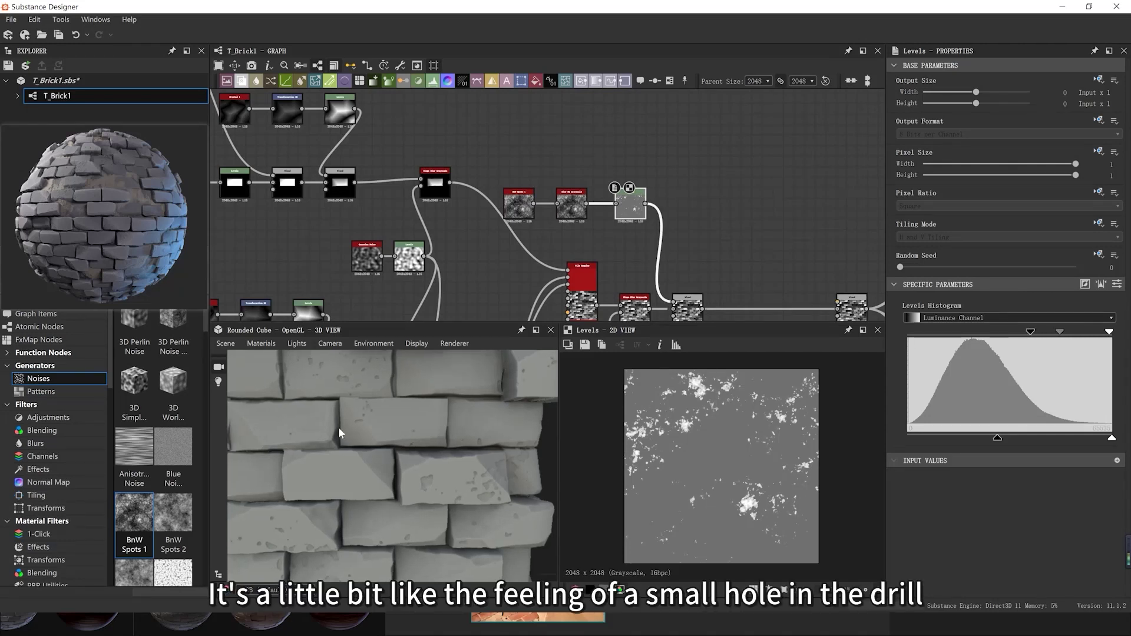
Set the noise Blend's opacity to 0.03 and inspect the whole brick wall in 3D
middle_drag(567, 277, 541, 253)
double_click(658, 288)
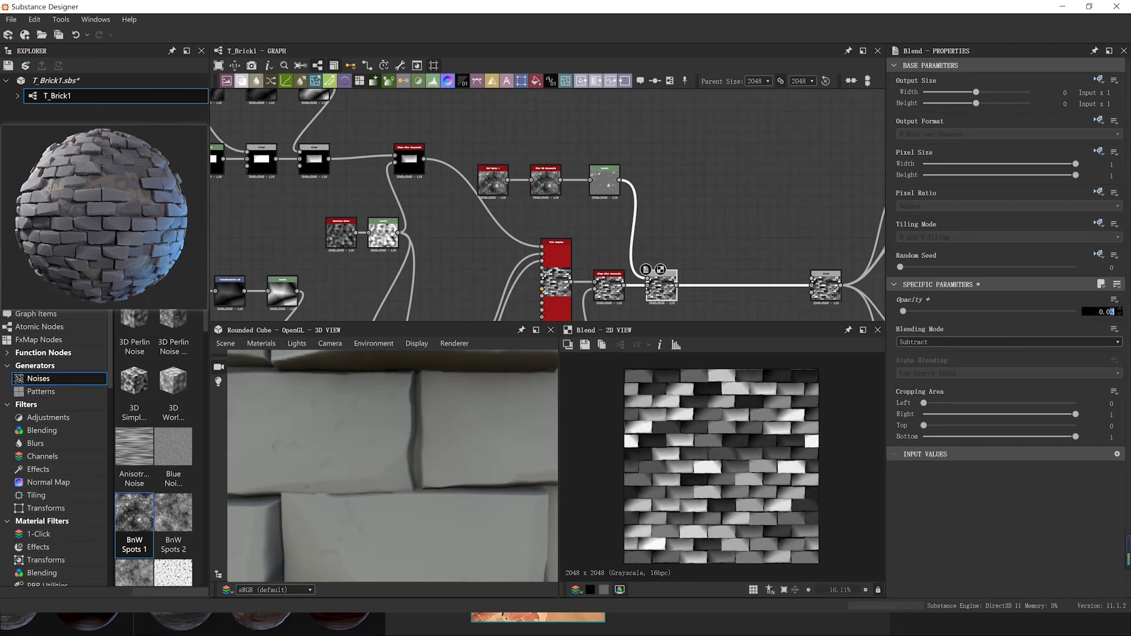
scroll(332, 508, down, 6)
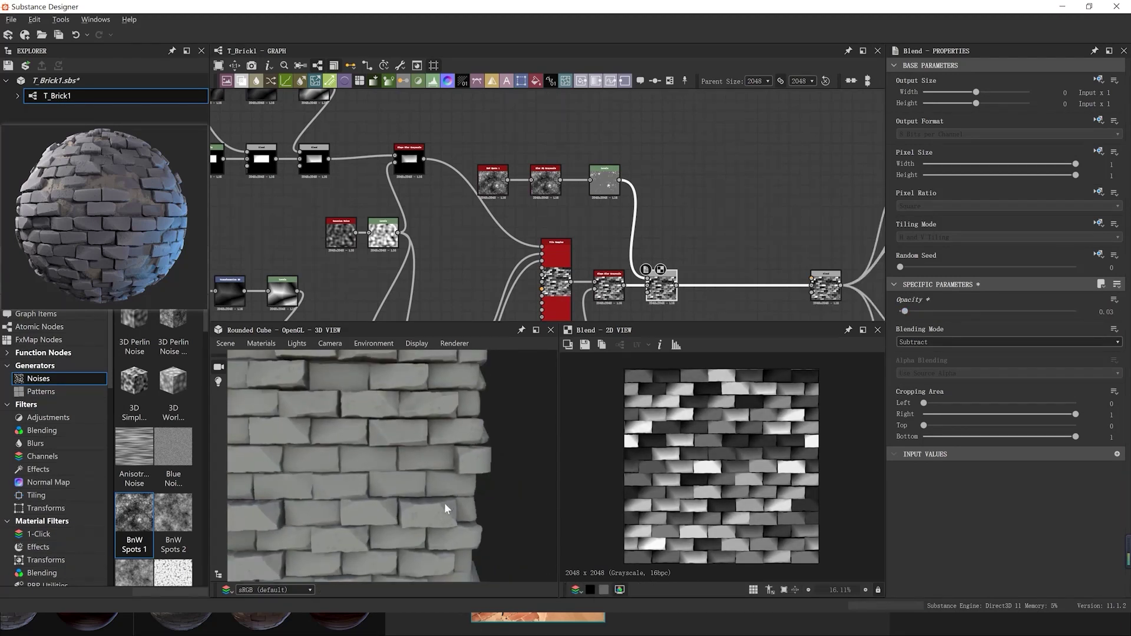
mouse_move(444, 503)
mouse_down()
mouse_move(438, 376)
mouse_move(476, 467)
mouse_move(447, 469)
mouse_move(442, 508)
mouse_up()
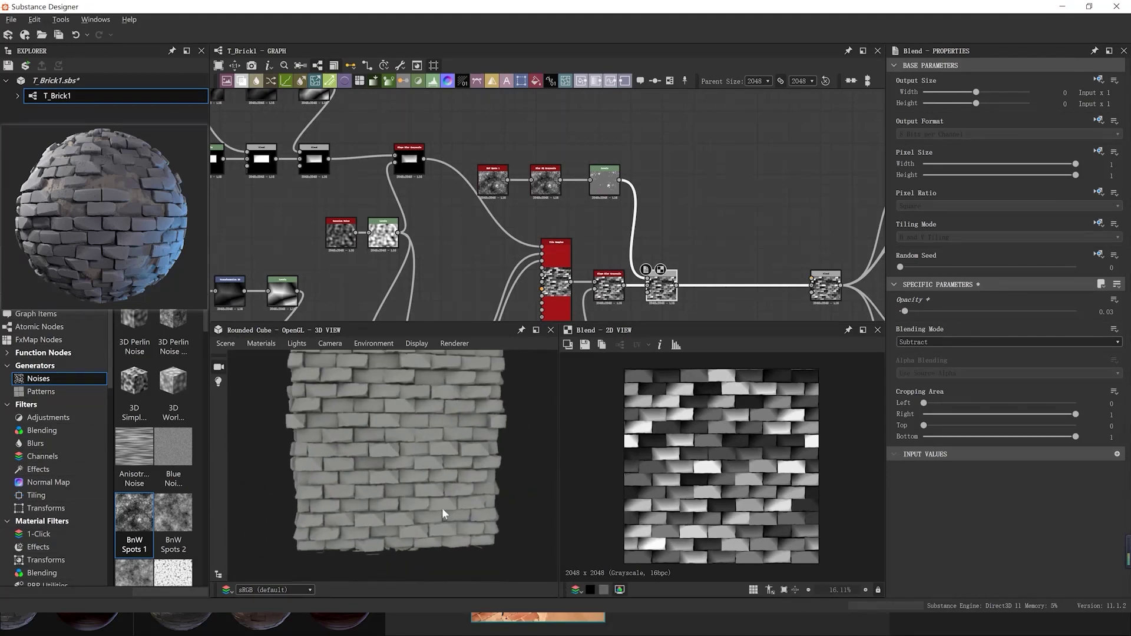
scroll(442, 508, up, 5)
scroll(535, 168, down, 5)
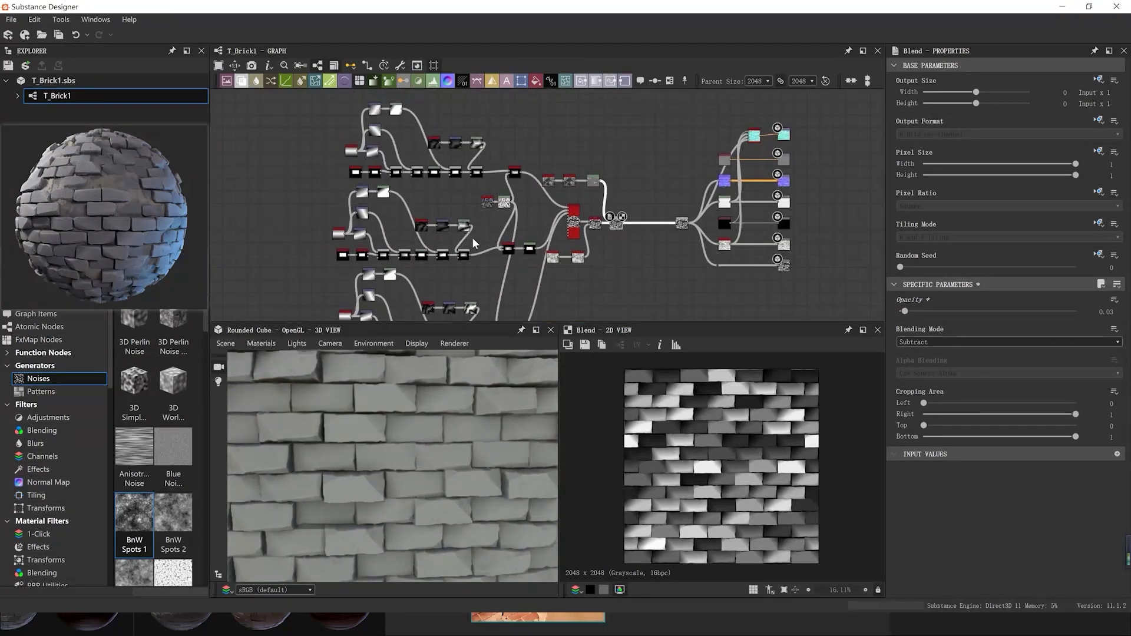
Move the three brick shape node chains further away from the Tile Sampler
scroll(496, 129, down, 2)
drag(343, 118, 506, 276)
drag(506, 274, 444, 256)
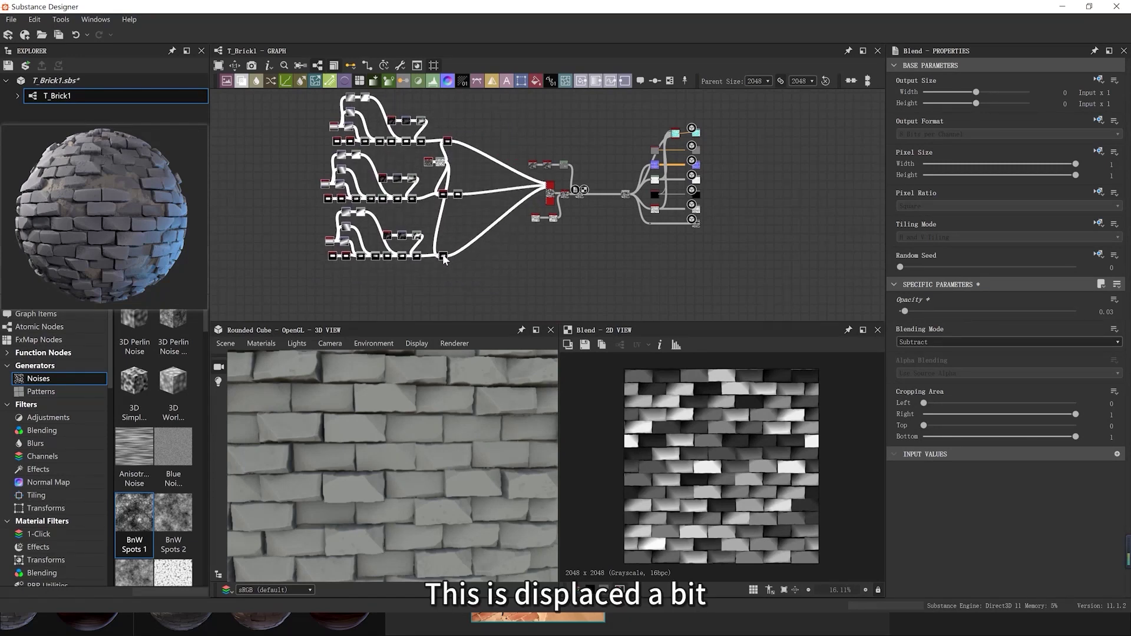
Set the Bevel distance in the middle brick chain to 0.06
scroll(330, 167, up, 5)
scroll(362, 215, up, 4)
double_click(383, 253)
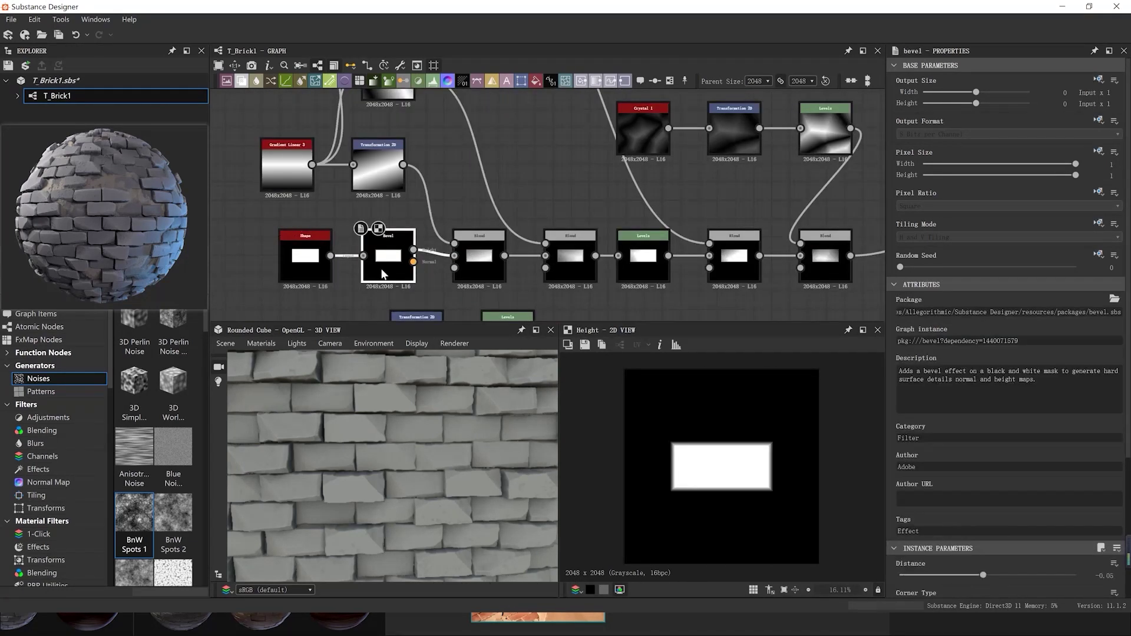
scroll(363, 476, up, 5)
scroll(727, 464, up, 3)
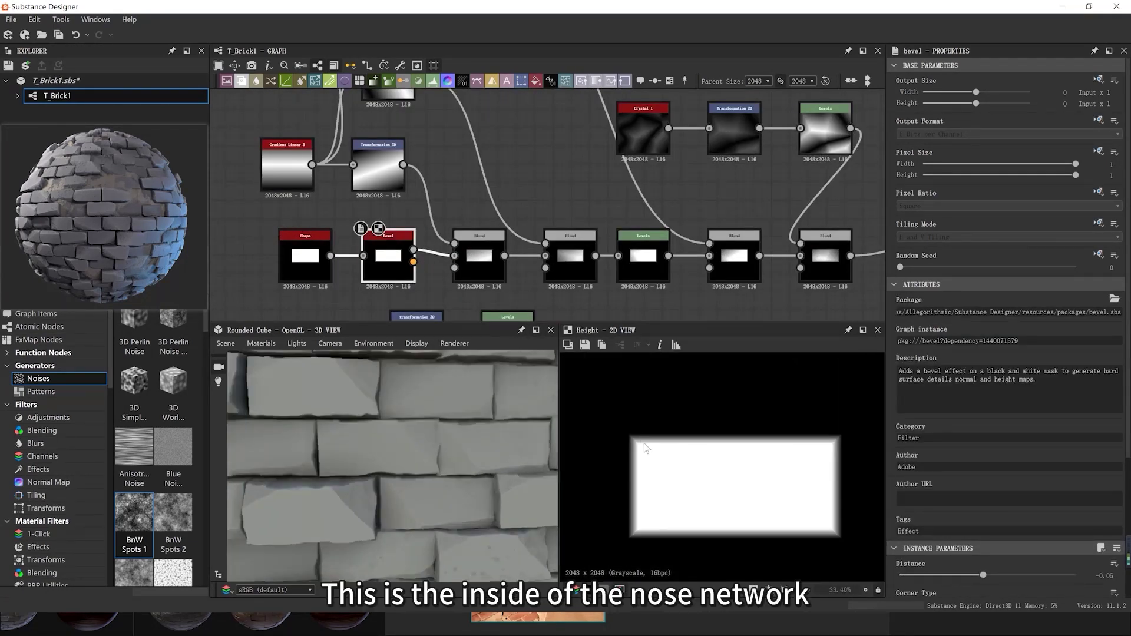
scroll(699, 464, down, 3)
scroll(978, 538, down, 1)
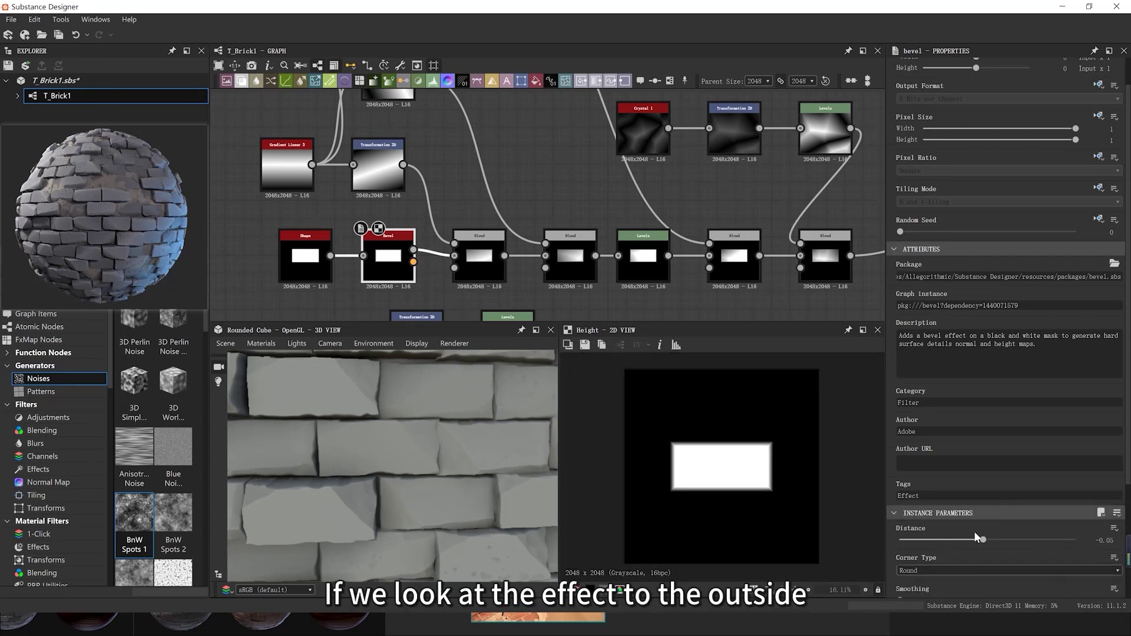
drag(984, 538, 993, 539)
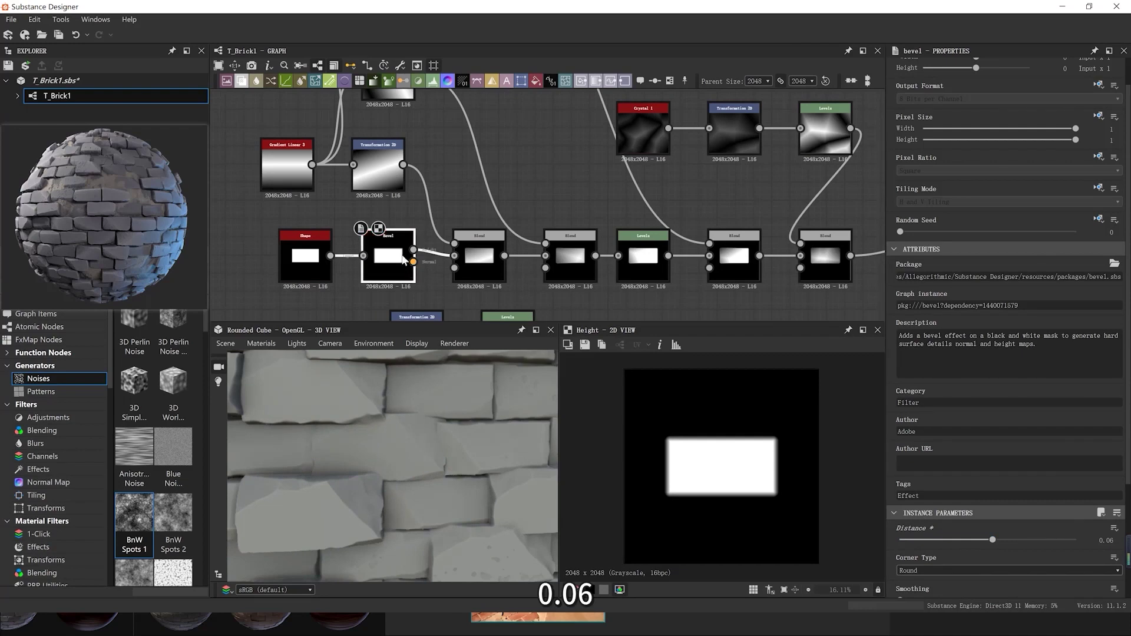
Set the Bevel distance in the other two brick chains to 0.06 as well
scroll(403, 257, down, 4)
middle_drag(403, 256, 420, 144)
click(424, 286)
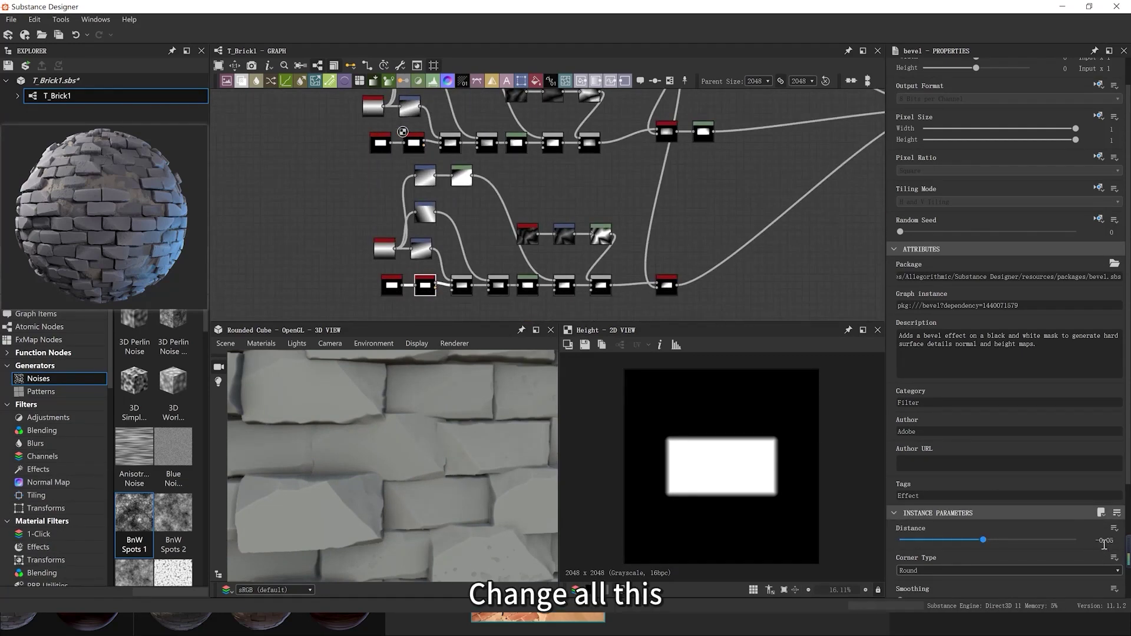
text(0.0)
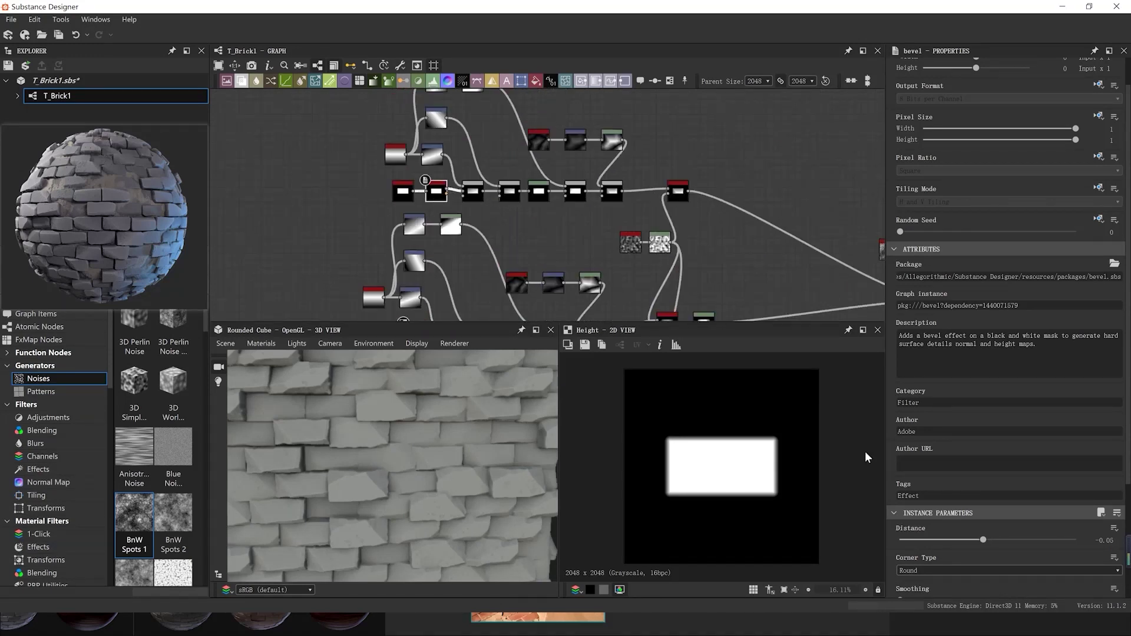
key(Return)
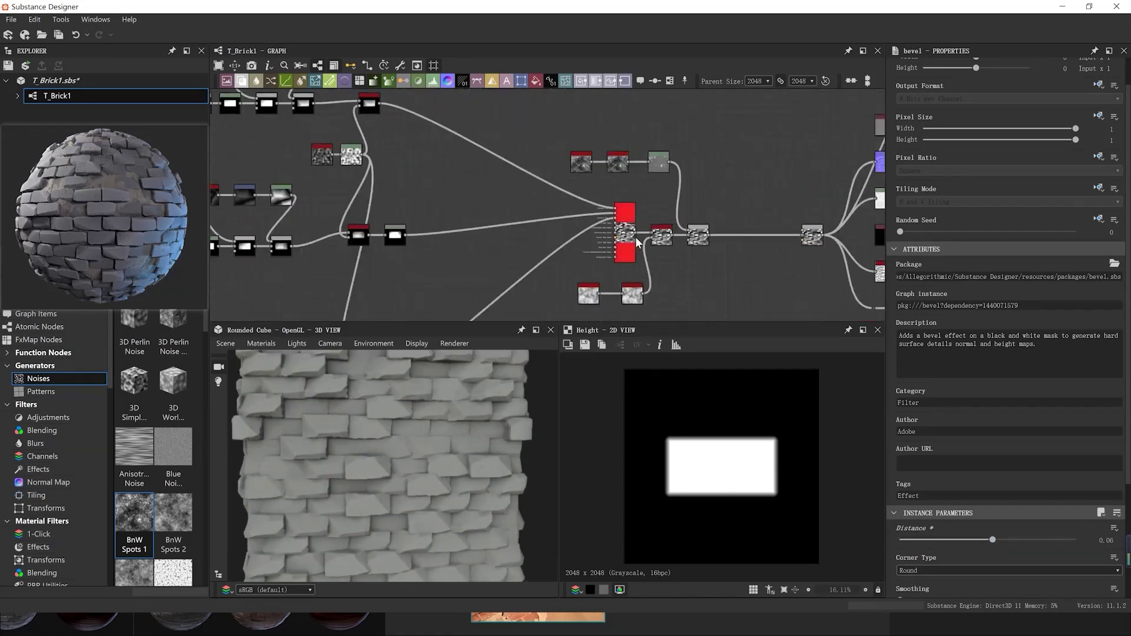
Reduce the Tile Sampler's scale to 2.93 and compare the brick wall in 3D
double_click(635, 236)
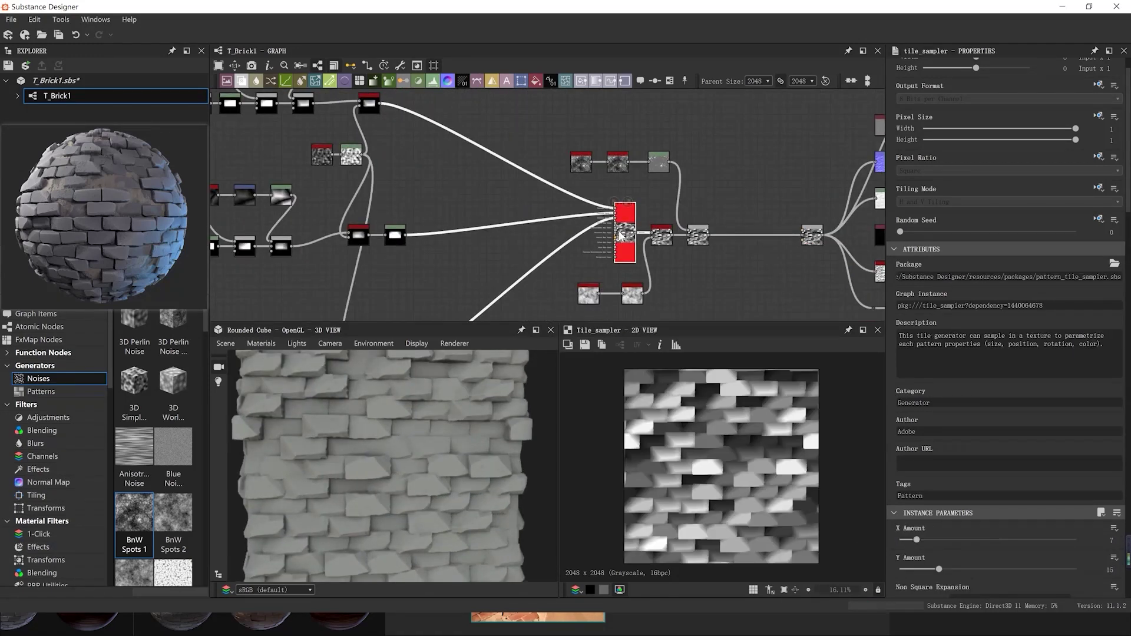
scroll(1041, 529, down, 10)
scroll(994, 515, down, 1)
drag(924, 594, 959, 595)
right_drag(370, 445, 384, 556)
drag(384, 557, 465, 489)
scroll(444, 362, down, 10)
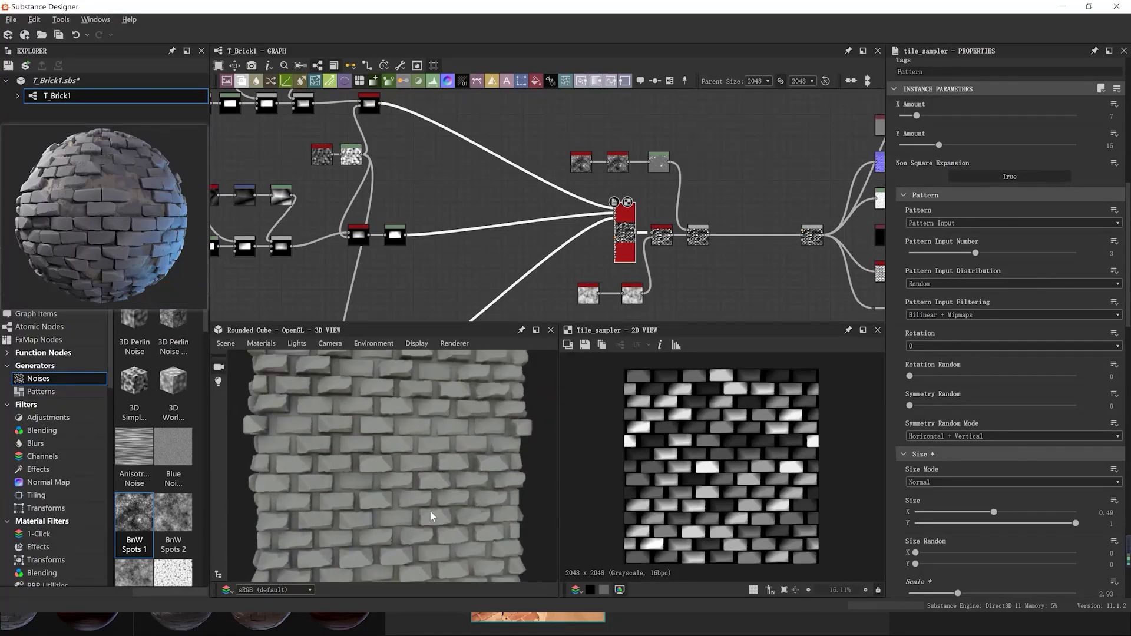
scroll(417, 402, up, 5)
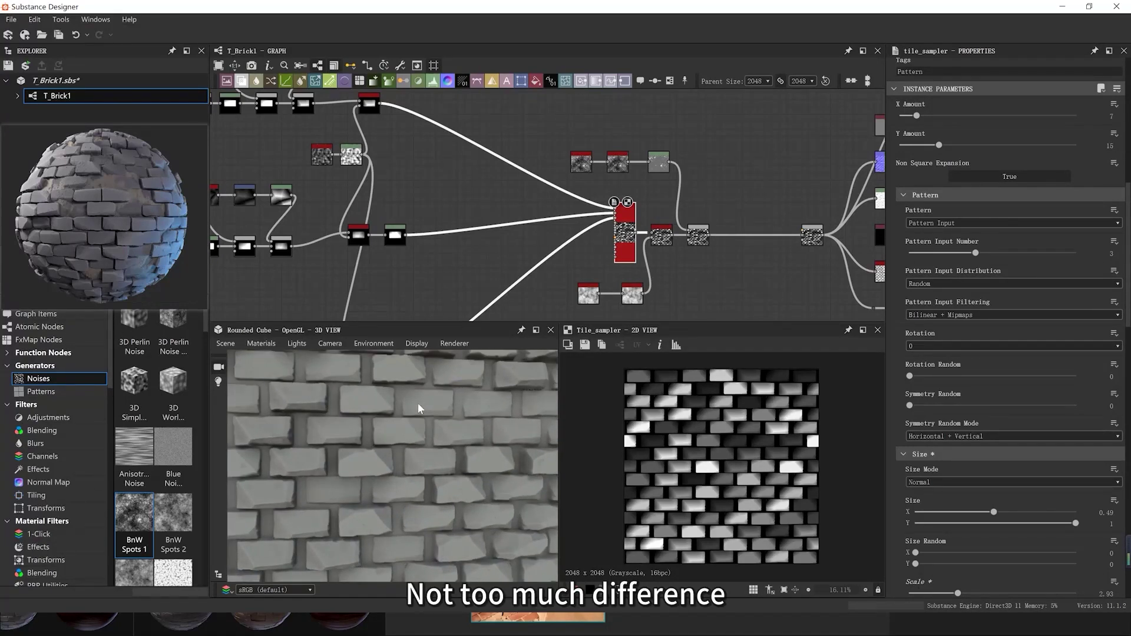
Undo the Tile Sampler scale change, the Bevel distance changes and the brick chain move
key(ctrl+z)
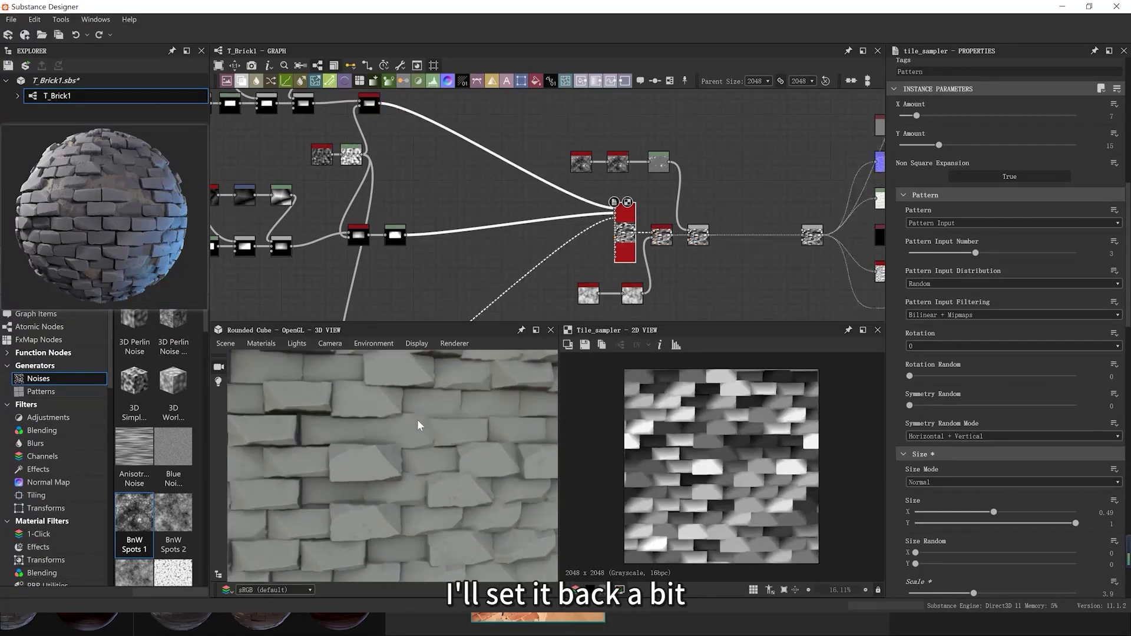
key(ctrl+z)
key(ctrl+z)
scroll(468, 204, down, 2)
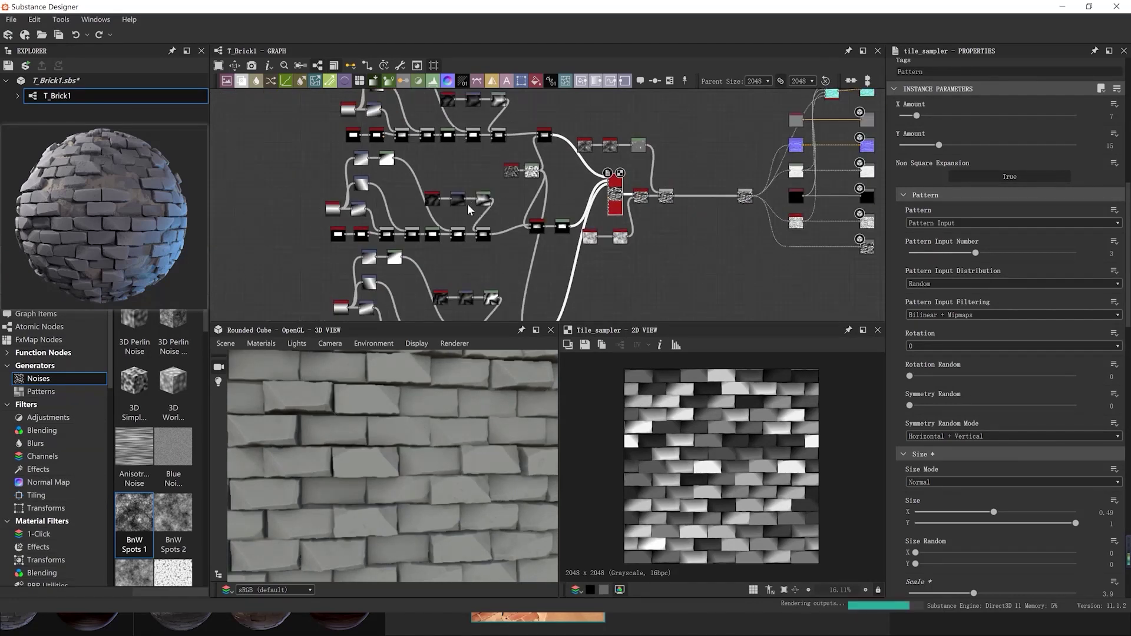
Move the whole brick and noise network away from the output nodes and save T_Brick1.sbs
scroll(459, 433, down, 5)
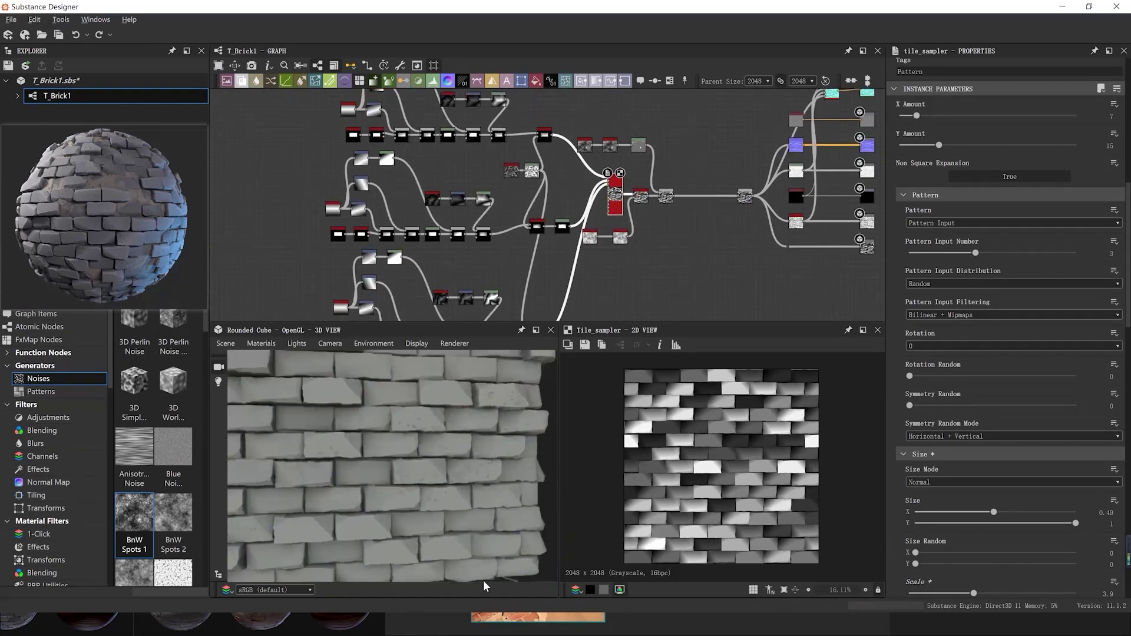
drag(527, 515, 420, 455)
scroll(517, 253, down, 3)
drag(398, 139, 592, 306)
drag(587, 225, 541, 225)
click(581, 249)
key(ctrl+s)
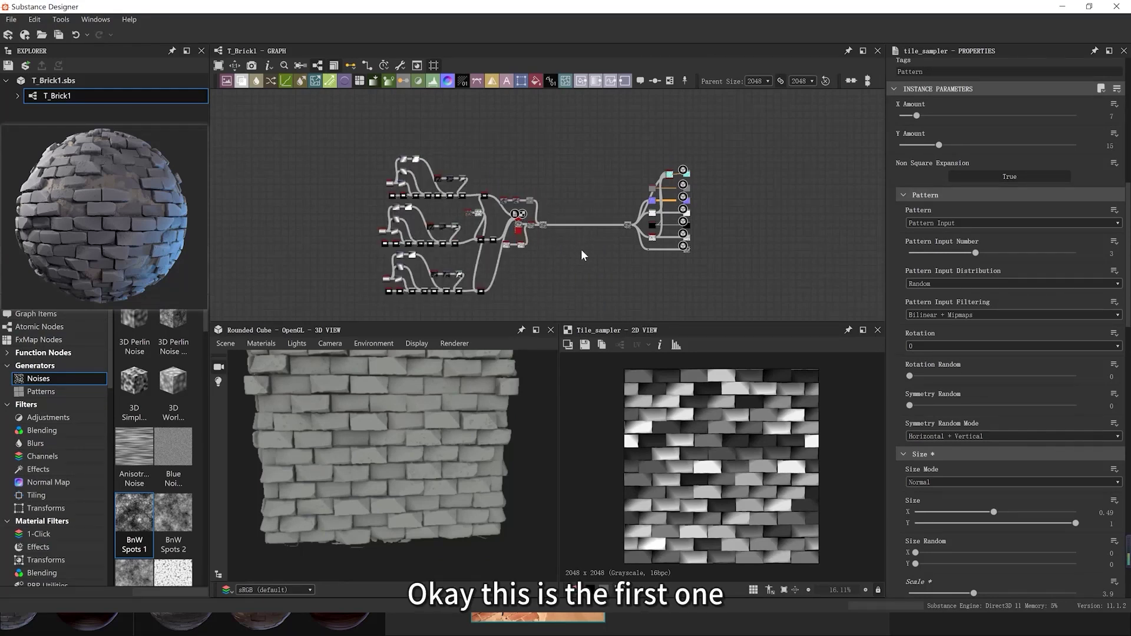